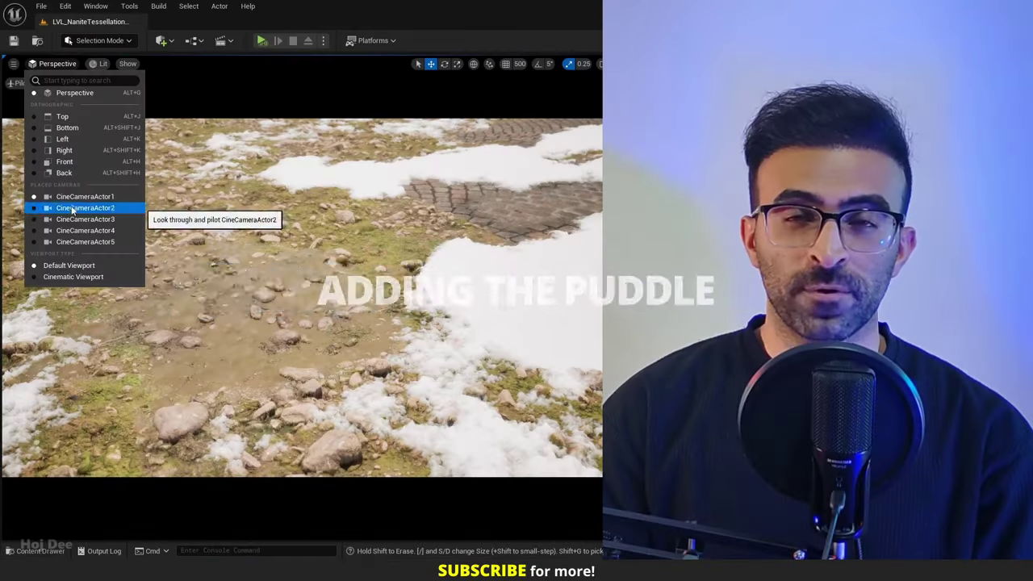
Step: Look through CineCameraActor2, CineCameraActor3 and CineCameraActor4 in turn to examine the puddles in the scene
{"action": "left_click", "coordinate": [70, 201]}
{"action": "left_click", "coordinate": [60, 67]}
{"action": "left_click", "coordinate": [85, 218]}
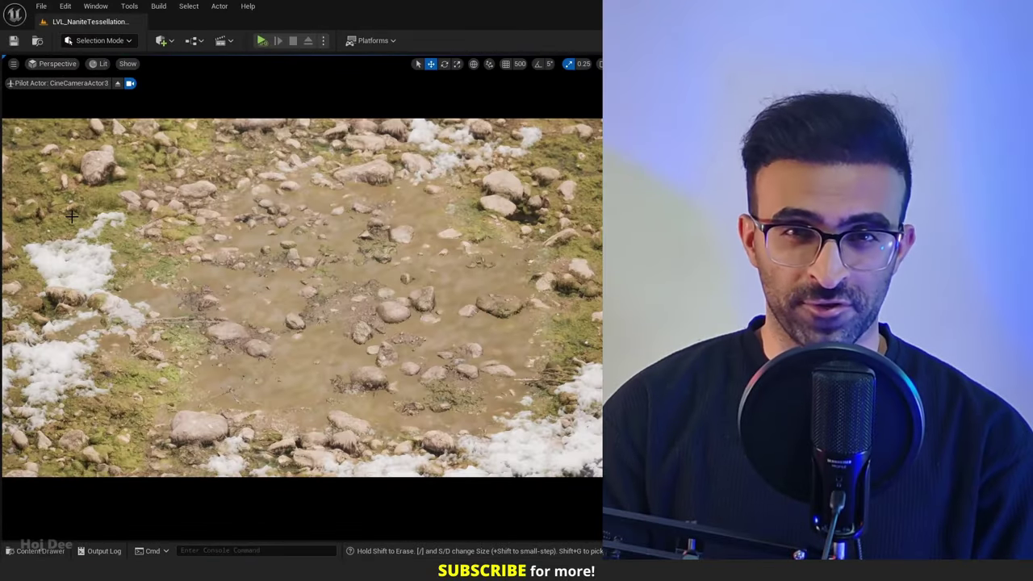
{"action": "left_click", "coordinate": [57, 64]}
{"action": "left_click", "coordinate": [84, 230]}
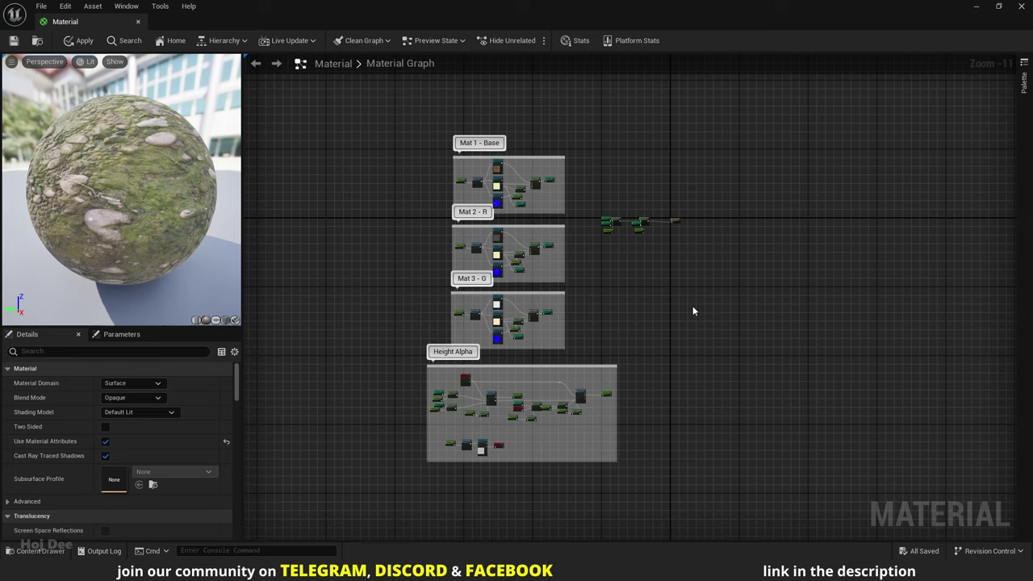
Step: Move the Height Alpha comment group further down the material graph to free space below the Mat 3 - G group
{"action": "right_click_drag", "start_coordinate": [693, 306], "coordinate": [714, 280]}
{"action": "scroll", "coordinate": [627, 319], "scroll_direction": "up", "scroll_amount": 2}
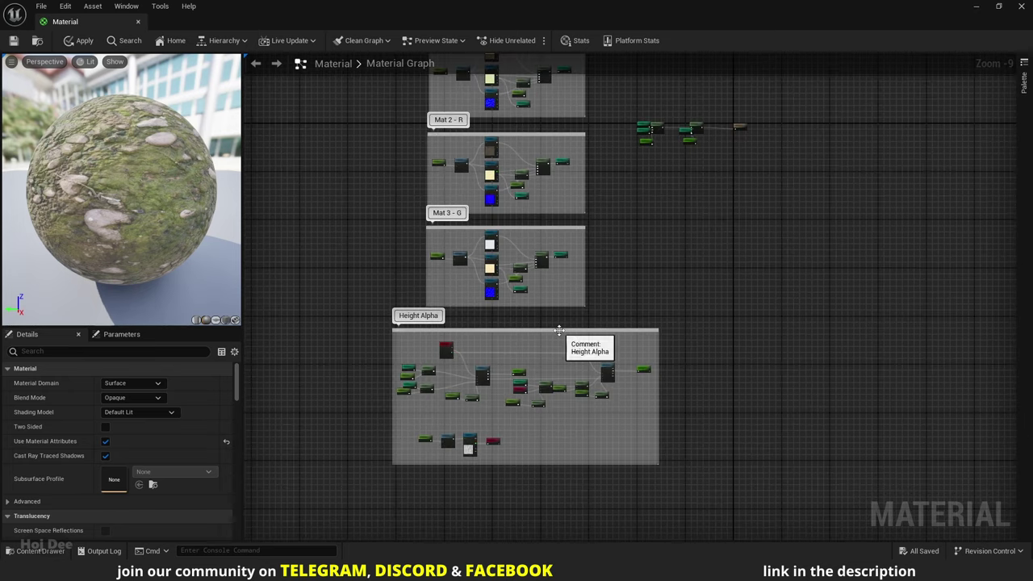
{"action": "left_click_drag", "start_coordinate": [558, 329], "coordinate": [549, 478]}
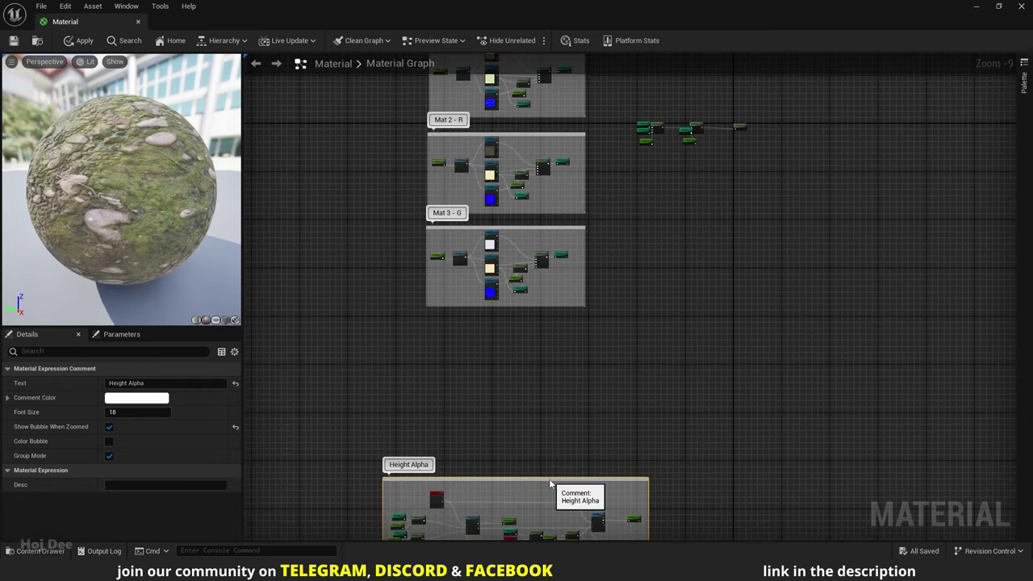
{"action": "right_click_drag", "start_coordinate": [549, 483], "coordinate": [512, 298]}
Step: Add a SetMaterialAttributes node in the space above the Height Alpha group and give it five attribute set elements
{"action": "scroll", "coordinate": [512, 298], "scroll_direction": "up", "scroll_amount": 4}
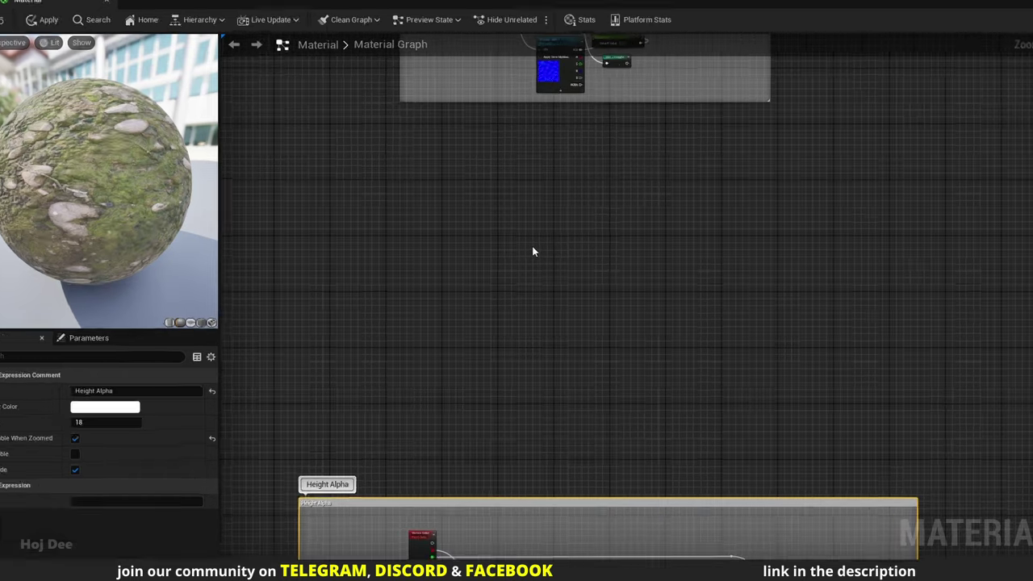
{"action": "right_click", "coordinate": [532, 251]}
{"action": "type", "text": "set materi"}
{"action": "key", "text": "Escape"}
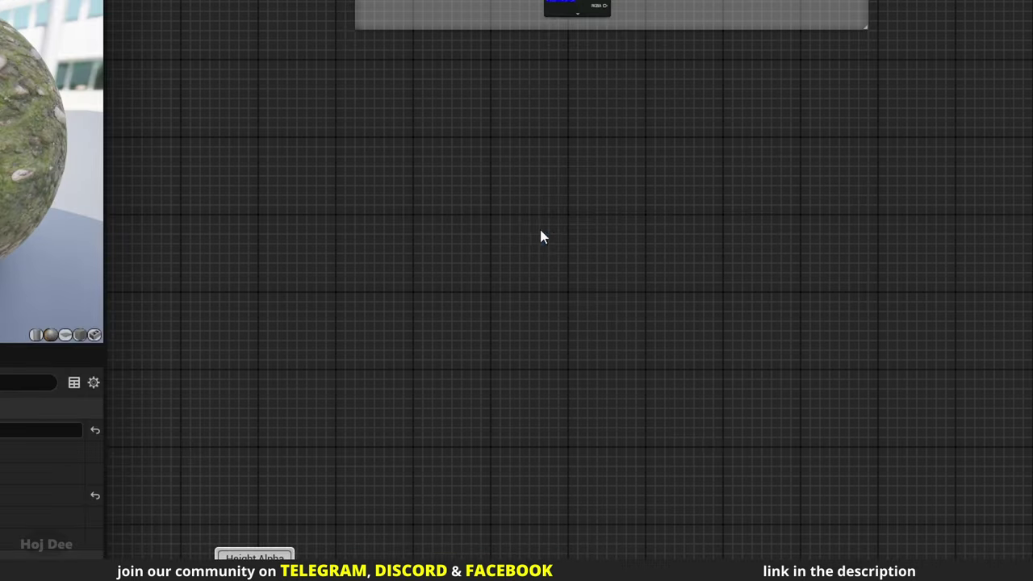
{"action": "scroll", "coordinate": [557, 224], "scroll_direction": "up", "scroll_amount": 5}
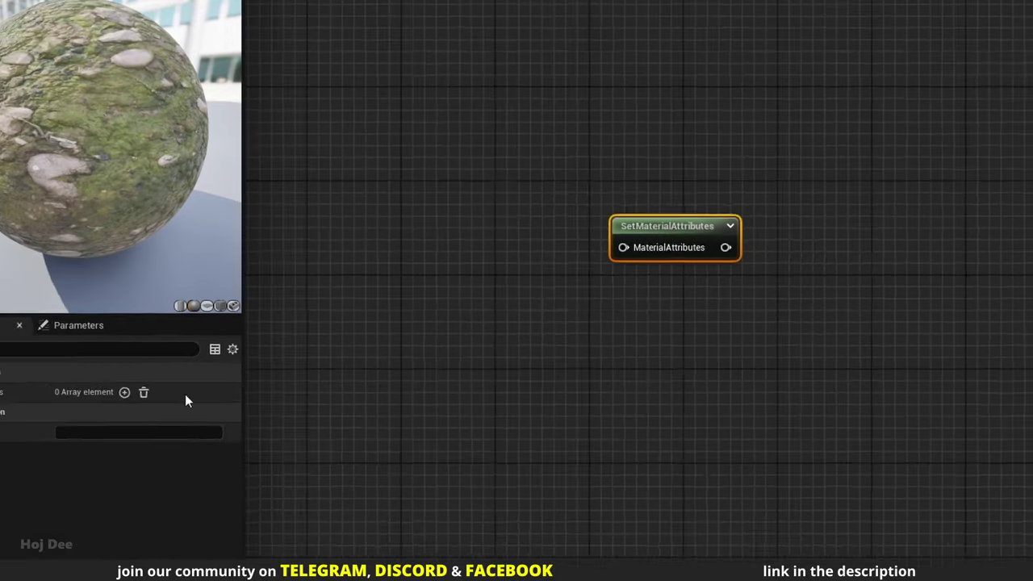
{"action": "left_click", "coordinate": [125, 391]}
{"action": "left_click", "coordinate": [125, 391]}
{"action": "left_click", "coordinate": [124, 392]}
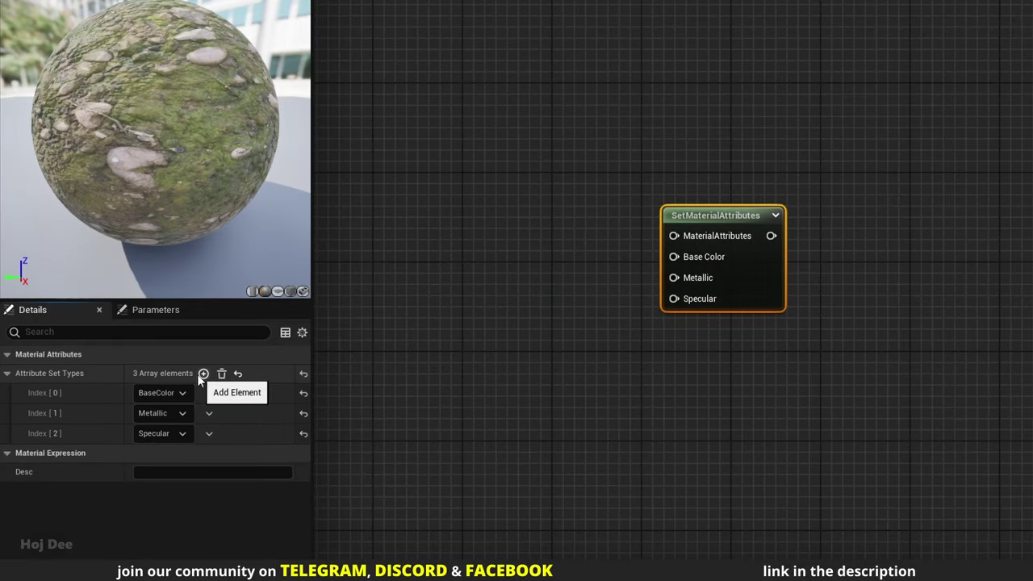
{"action": "left_click", "coordinate": [203, 373]}
{"action": "left_click", "coordinate": [203, 374]}
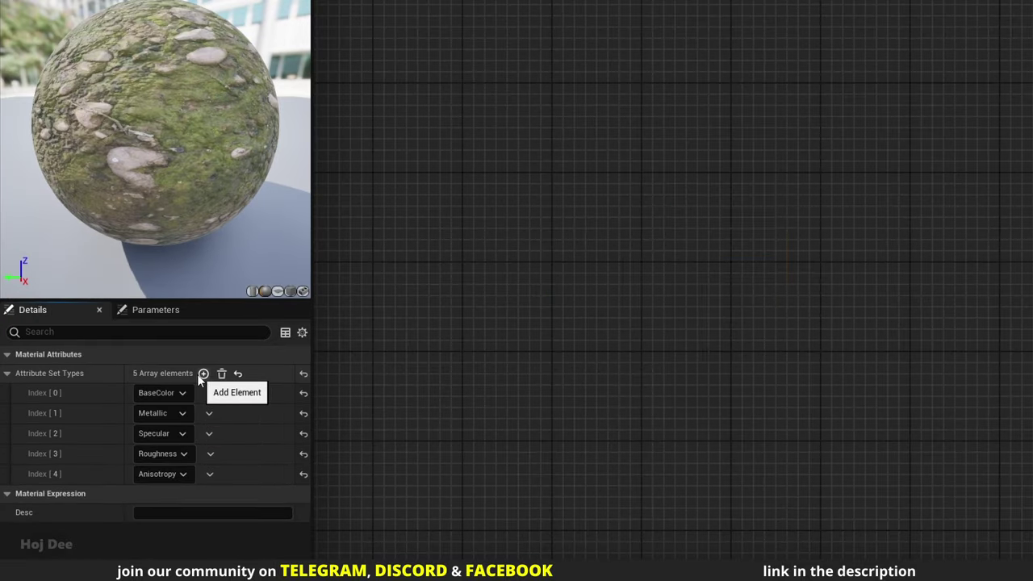
Step: Set the node's attribute types at Index 1 to 4 to Specular, Roughness, Normal and Displacement
{"action": "left_click", "coordinate": [183, 414]}
{"action": "left_click", "coordinate": [151, 137]}
{"action": "left_click", "coordinate": [182, 433]}
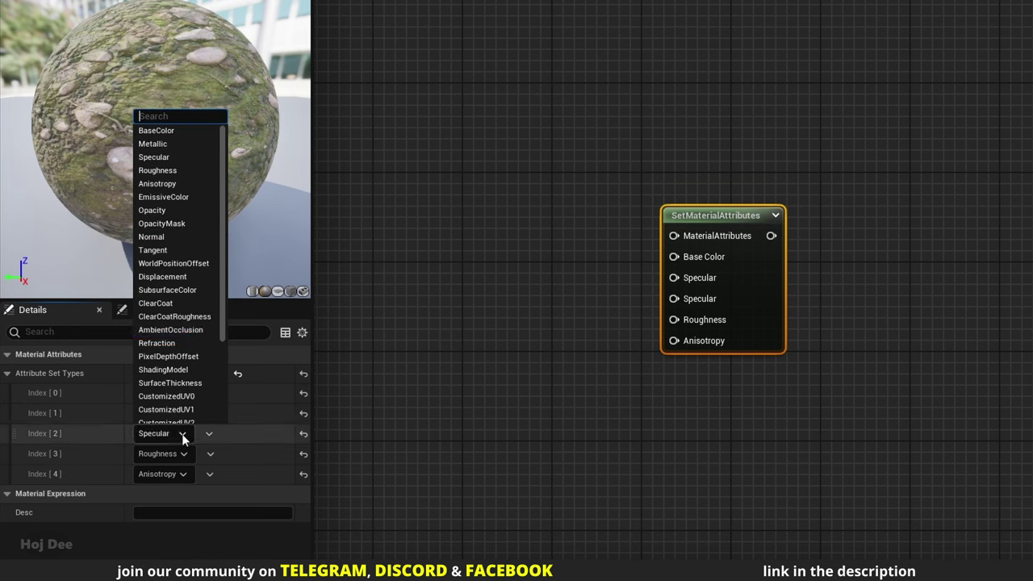
{"action": "left_click", "coordinate": [167, 187]}
{"action": "left_click", "coordinate": [165, 453]}
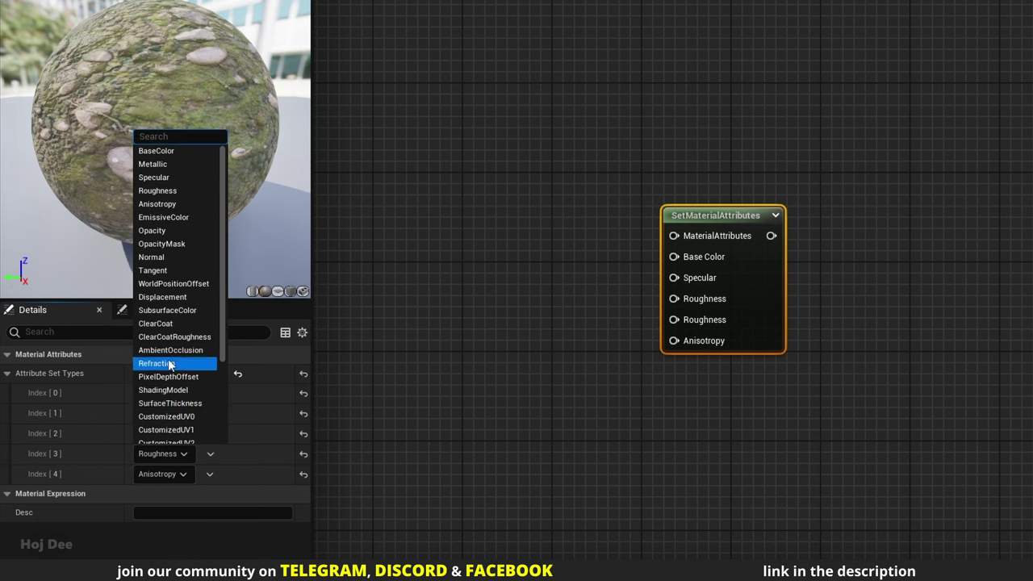
{"action": "left_click", "coordinate": [158, 269]}
{"action": "left_click", "coordinate": [173, 473]}
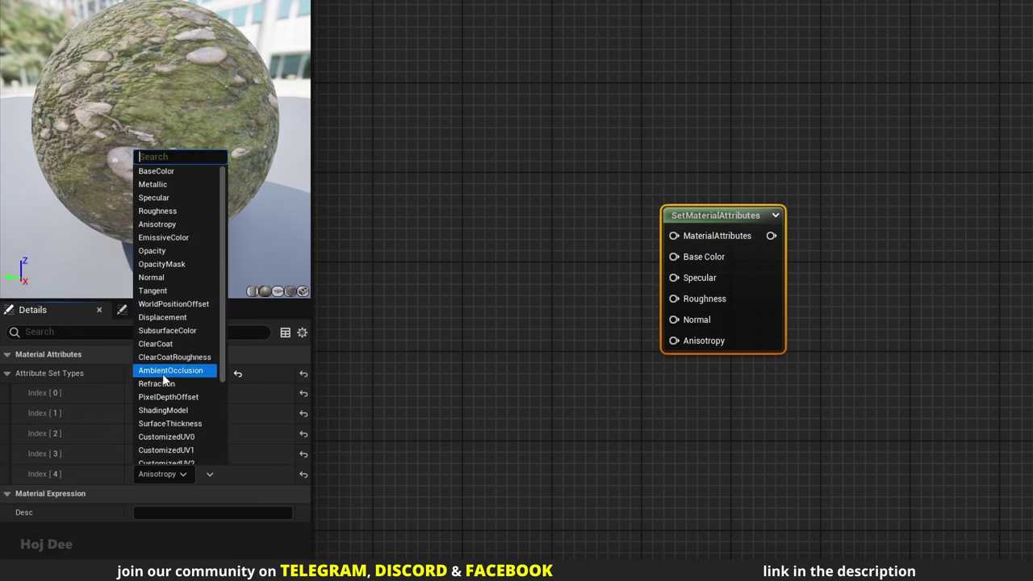
{"action": "left_click", "coordinate": [161, 318]}
Step: Place two three-value vector constants and three single-value constants beside the SetMaterialAttributes node
{"action": "right_click_drag", "start_coordinate": [568, 367], "coordinate": [785, 399]}
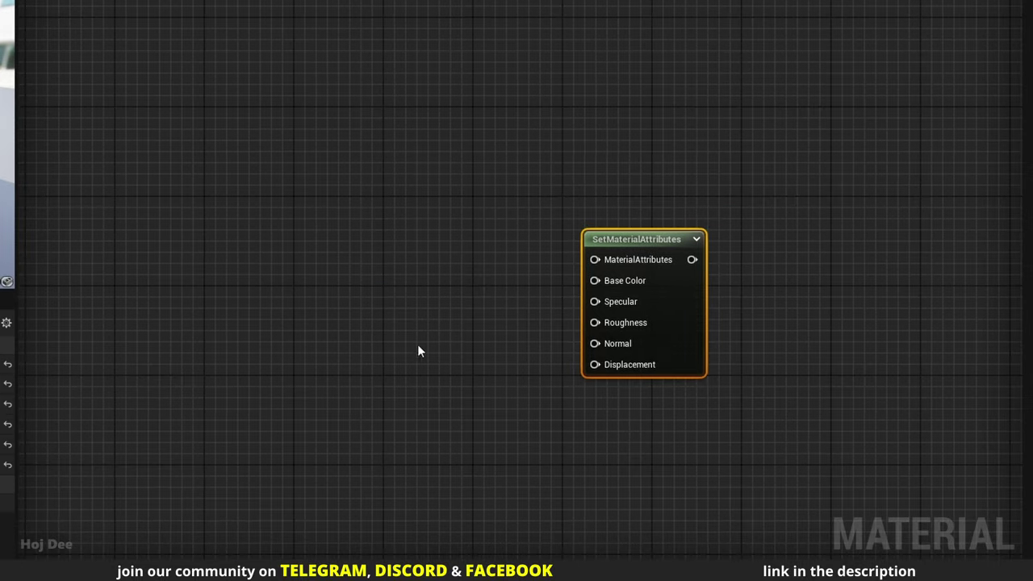
{"action": "left_click", "coordinate": [193, 203]}
{"action": "left_click", "coordinate": [225, 393]}
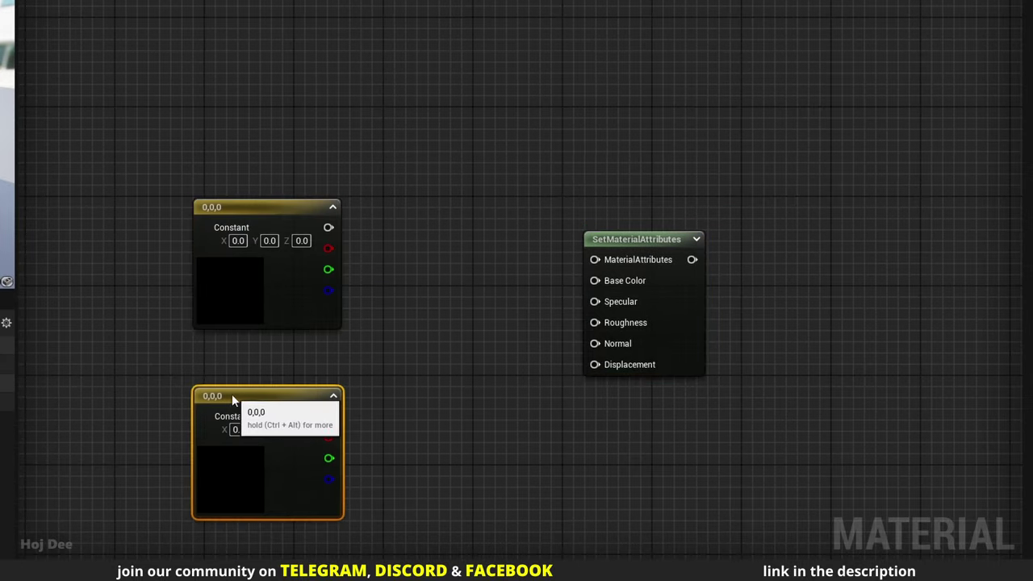
{"action": "left_click", "coordinate": [410, 315]}
{"action": "left_click", "coordinate": [428, 380]}
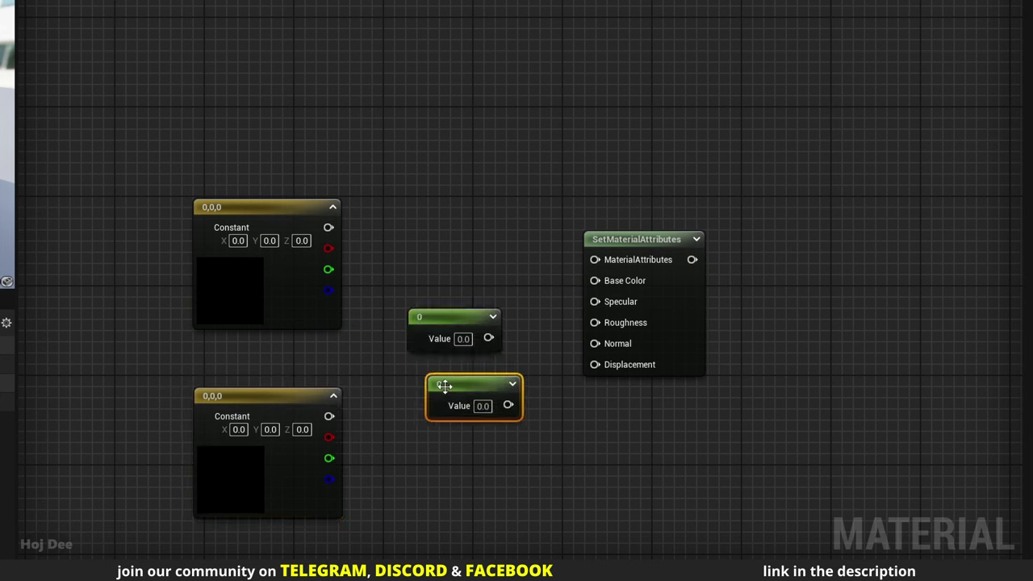
{"action": "left_click_drag", "start_coordinate": [428, 381], "coordinate": [411, 372]}
{"action": "left_click", "coordinate": [417, 437]}
{"action": "left_click_drag", "start_coordinate": [444, 444], "coordinate": [436, 441]}
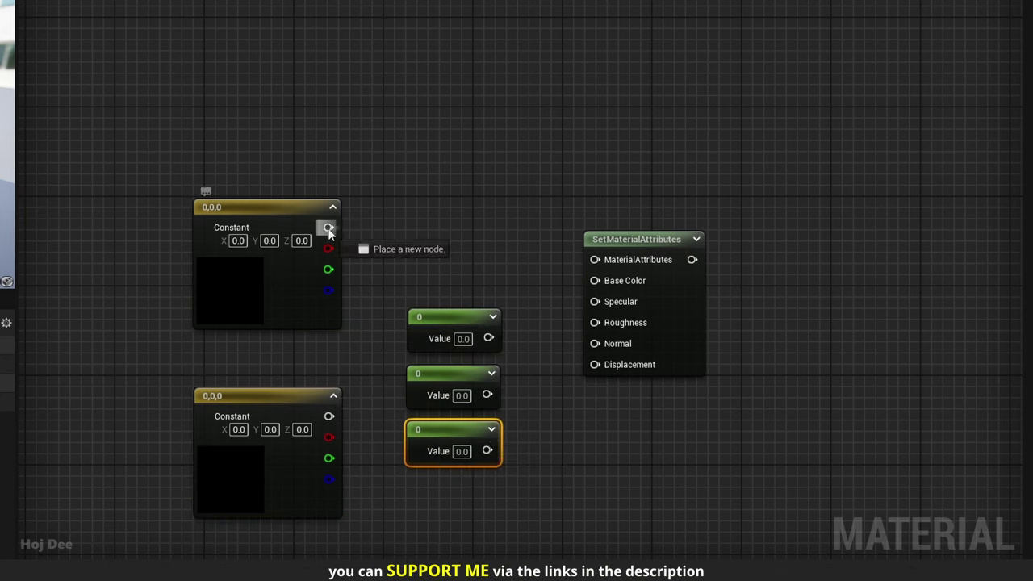
Step: Connect the upper vector constant to Base Color, and set one single constant to 0.35 and connect it to Specular
{"action": "left_click_drag", "start_coordinate": [569, 283], "coordinate": [595, 280]}
{"action": "left_click_drag", "start_coordinate": [285, 218], "coordinate": [279, 140]}
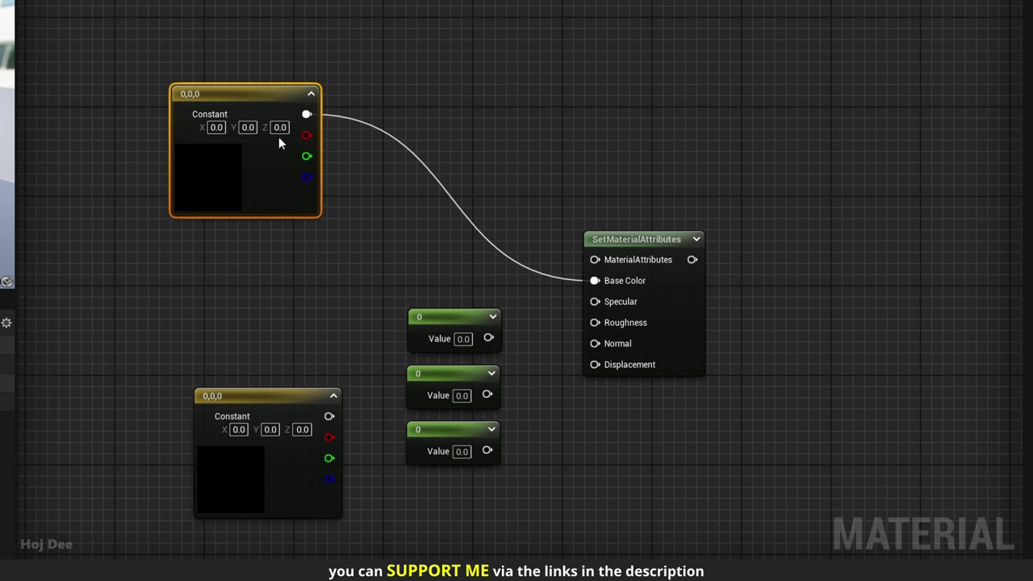
{"action": "left_click_drag", "start_coordinate": [443, 316], "coordinate": [407, 262]}
{"action": "left_click", "coordinate": [431, 283]}
{"action": "type", "text": "0.35"}
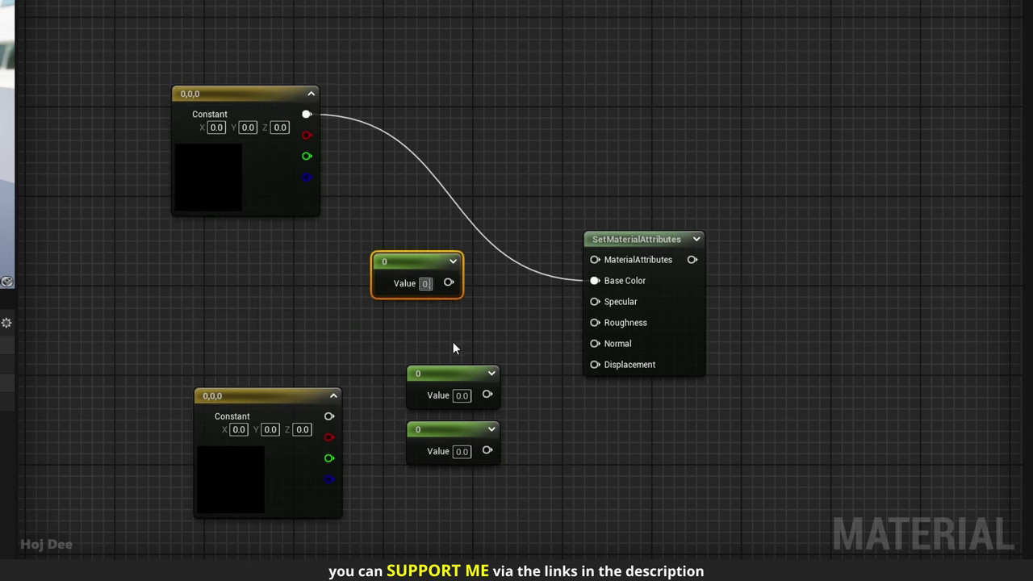
{"action": "key", "text": "Return"}
{"action": "left_click_drag", "start_coordinate": [458, 283], "coordinate": [575, 305]}
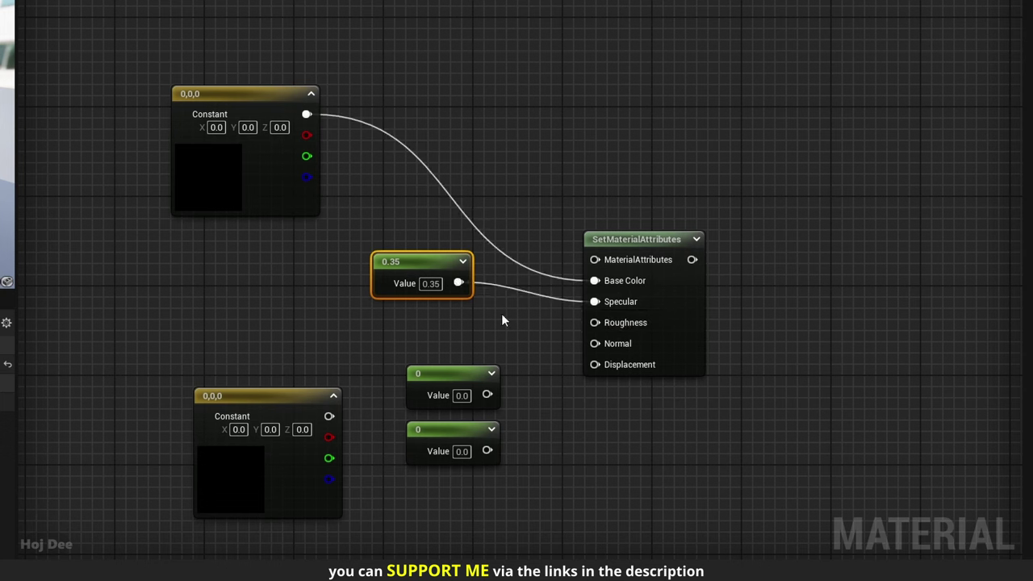
Step: Connect a constant of 0 to Roughness, and set the lower vector constant's Z to 1 and connect it to Normal
{"action": "left_click_drag", "start_coordinate": [458, 375], "coordinate": [595, 323]}
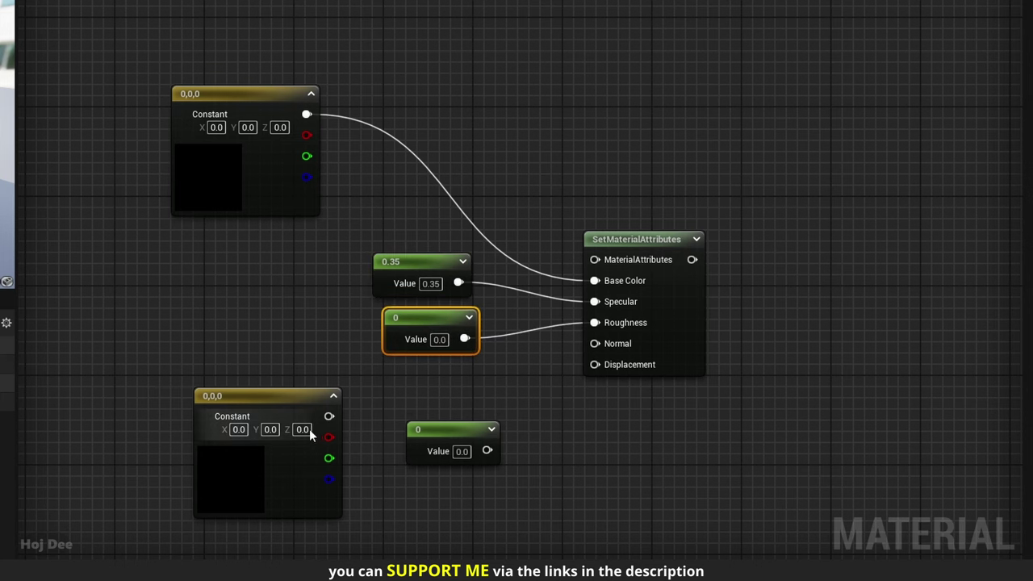
{"action": "type", "text": "1"}
{"action": "key", "text": "Return"}
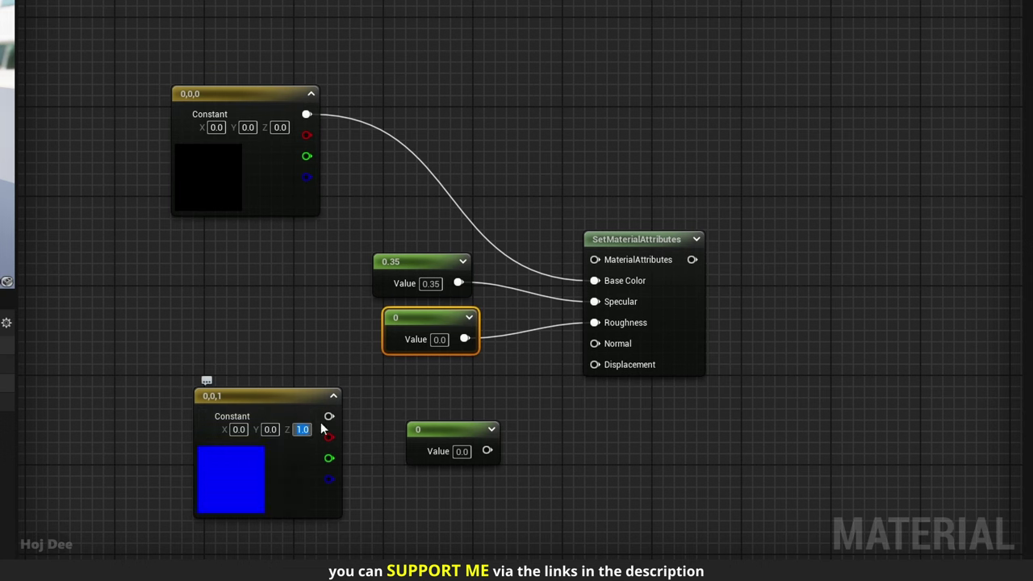
{"action": "left_click_drag", "start_coordinate": [329, 416], "coordinate": [595, 344]}
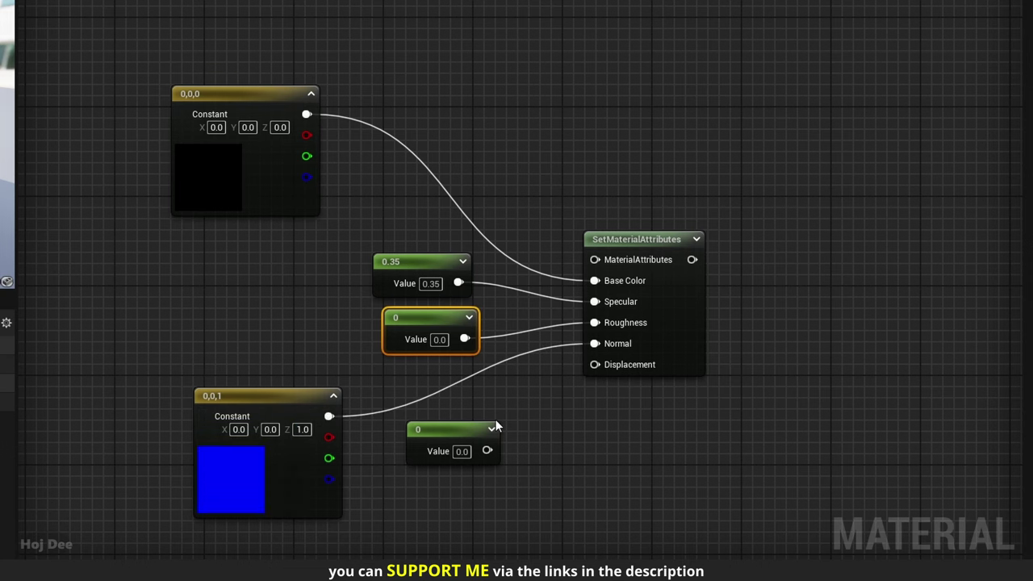
Step: Set the last single constant to 0.5, connect it to Displacement, and line up the single-value constants
{"action": "left_click", "coordinate": [463, 451]}
{"action": "type", "text": "0.5"}
{"action": "key", "text": "Return"}
{"action": "left_click_drag", "start_coordinate": [488, 451], "coordinate": [595, 367]}
{"action": "left_click_drag", "start_coordinate": [450, 429], "coordinate": [428, 431]}
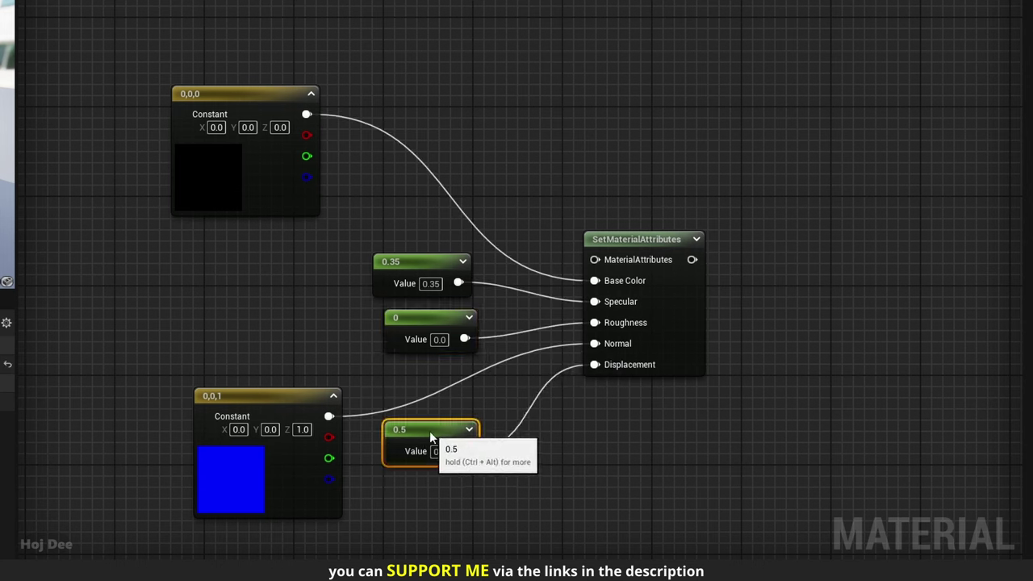
{"action": "left_click_drag", "start_coordinate": [418, 269], "coordinate": [428, 270]}
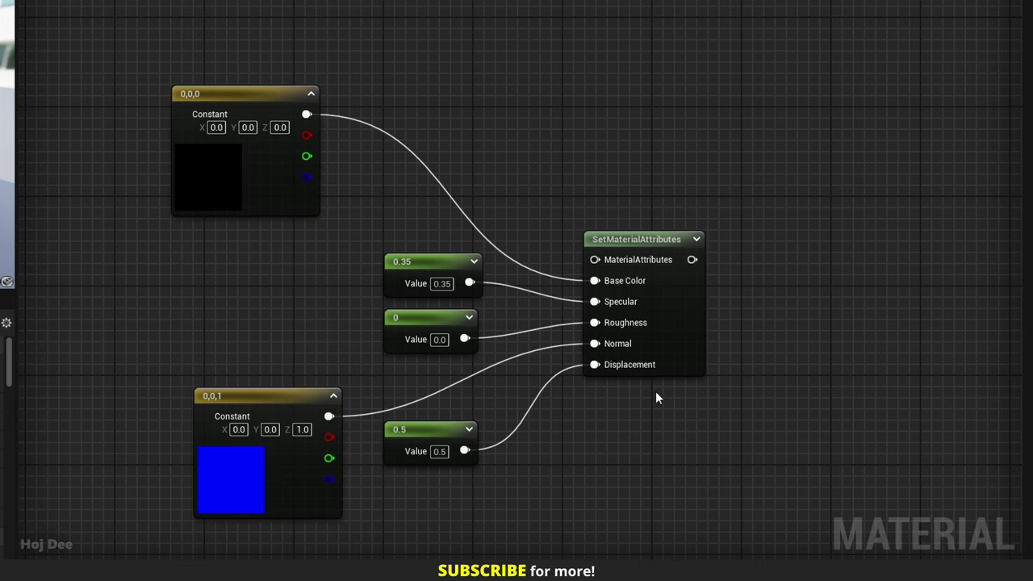
Step: Create a named reroute declaration called Puddle from the SetMaterialAttributes output and place it level with the node
{"action": "left_click_drag", "start_coordinate": [693, 259], "coordinate": [756, 291]}
{"action": "type", "text": "named re"}
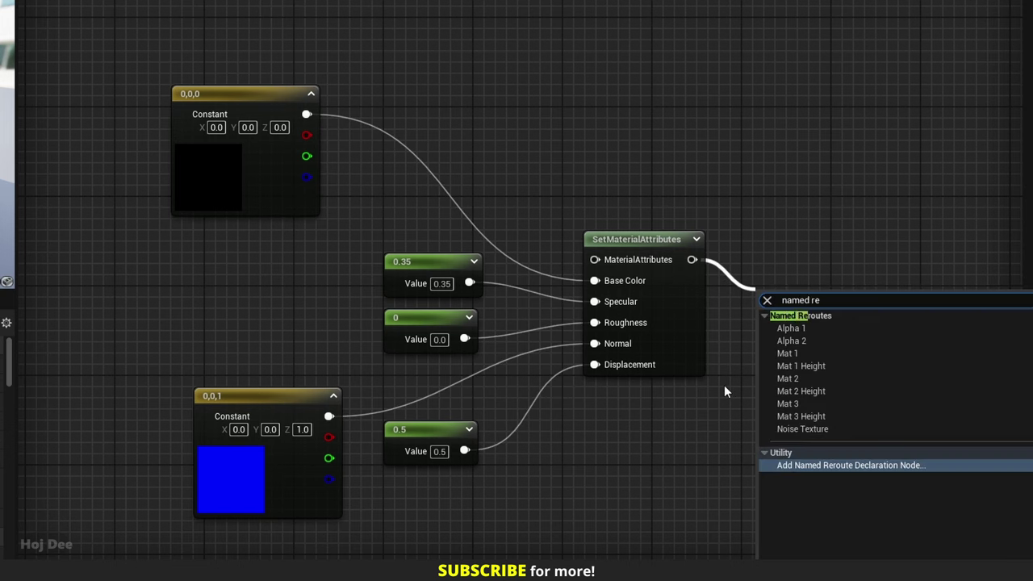
{"action": "key", "text": "Return"}
{"action": "type", "text": "Puddle"}
{"action": "key", "text": "Return"}
{"action": "left_click_drag", "start_coordinate": [782, 309], "coordinate": [772, 255]}
Step: Move the Material result node further away and place a duplicate of the second BlendMaterialAttributes node in the gap
{"action": "scroll", "coordinate": [783, 299], "scroll_direction": "down", "scroll_amount": 8}
{"action": "right_click_drag", "start_coordinate": [877, 194], "coordinate": [508, 454]}
{"action": "right_click_drag", "start_coordinate": [723, 179], "coordinate": [626, 258]}
{"action": "scroll", "coordinate": [642, 234], "scroll_direction": "up", "scroll_amount": 4}
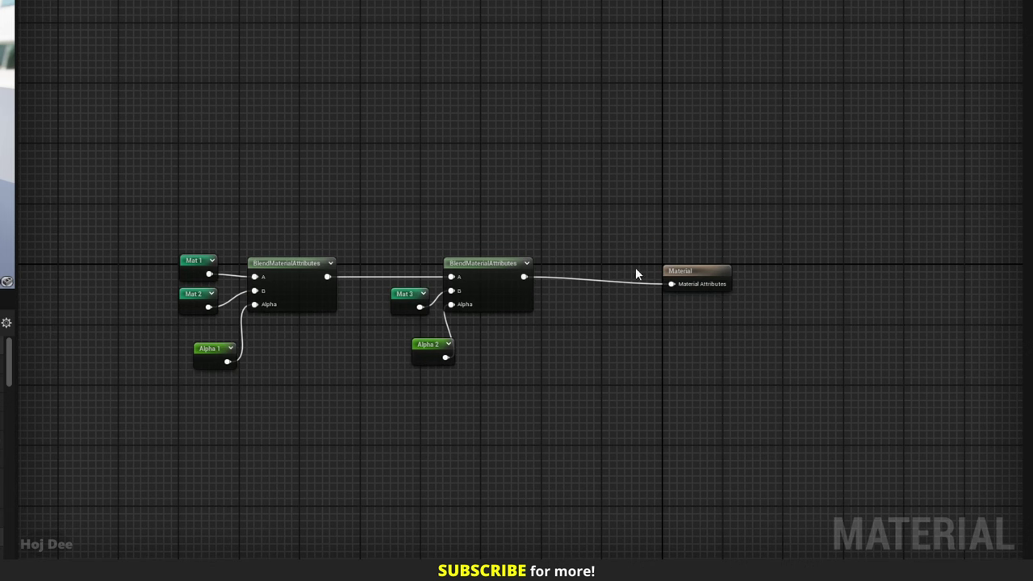
{"action": "left_click_drag", "start_coordinate": [691, 272], "coordinate": [832, 264]}
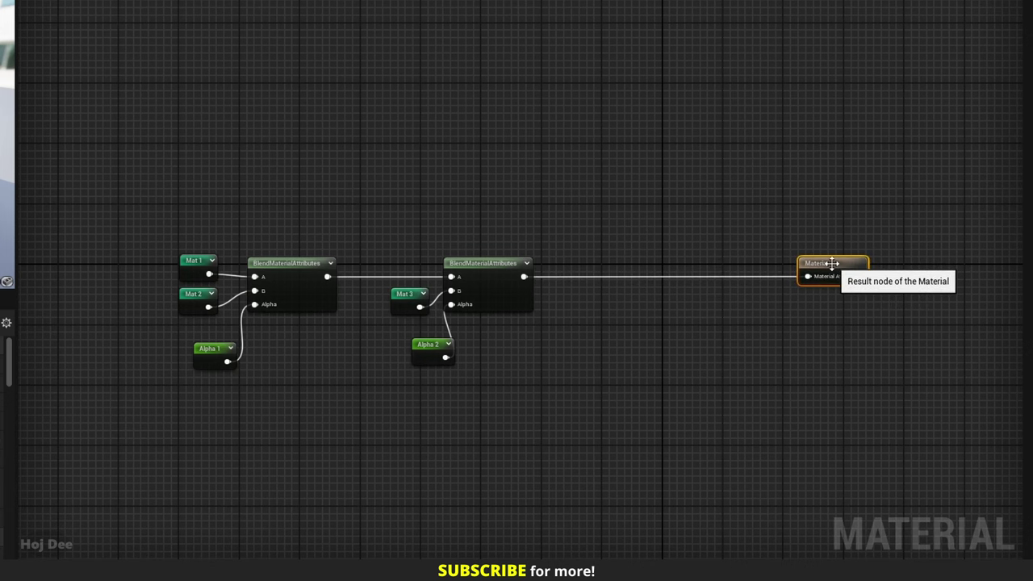
{"action": "left_click", "coordinate": [512, 268]}
{"action": "key", "text": "ctrl+d"}
{"action": "left_click_drag", "start_coordinate": [666, 323], "coordinate": [656, 297]}
{"action": "scroll", "coordinate": [653, 303], "scroll_direction": "up", "scroll_amount": 3}
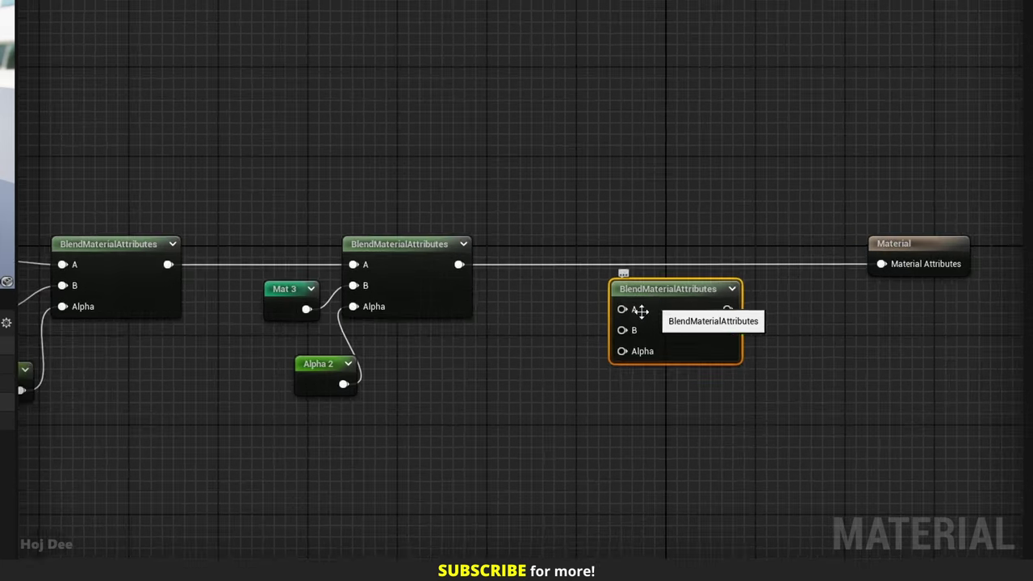
Step: Add a usage of the Puddle reroute and connect it to input B of the new BlendMaterialAttributes node
{"action": "right_click", "coordinate": [526, 341]}
{"action": "left_click", "coordinate": [568, 81]}
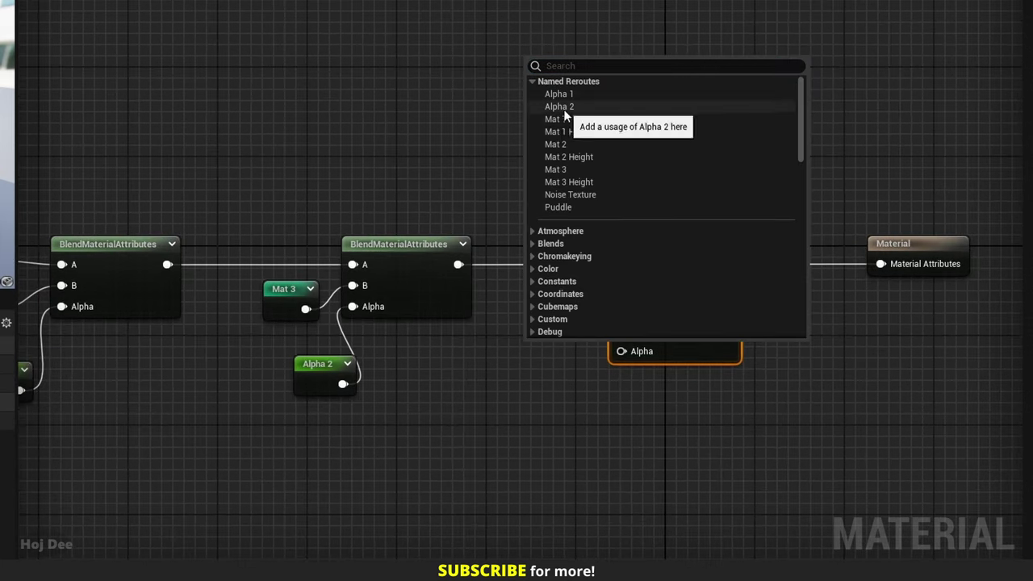
{"action": "left_click", "coordinate": [558, 206]}
{"action": "left_click_drag", "start_coordinate": [571, 372], "coordinate": [611, 338]}
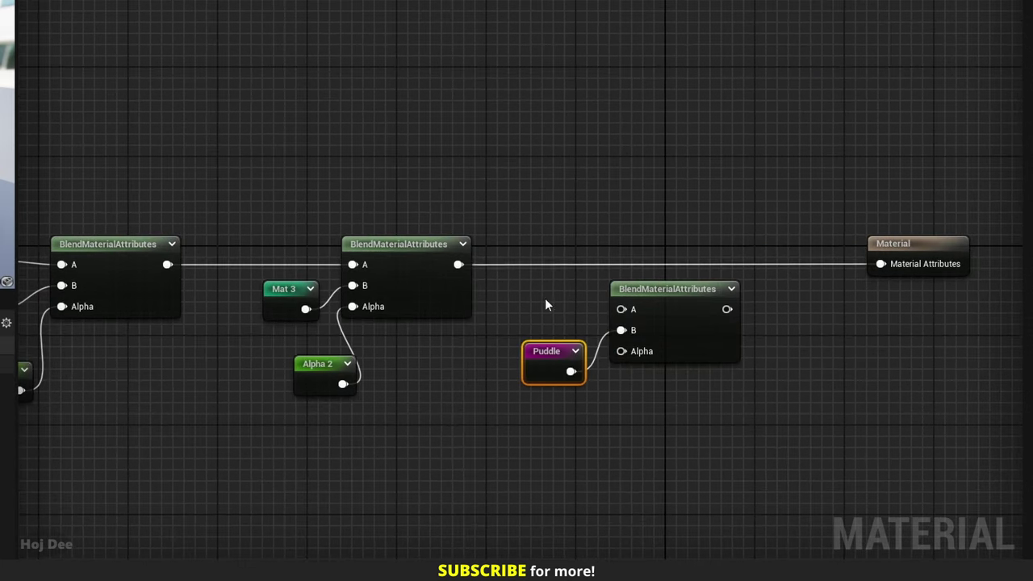
Step: Wire the new BlendMaterialAttributes node between the second blend's output and the Material result, and align it with its Puddle node
{"action": "left_click_drag", "start_coordinate": [456, 266], "coordinate": [621, 309]}
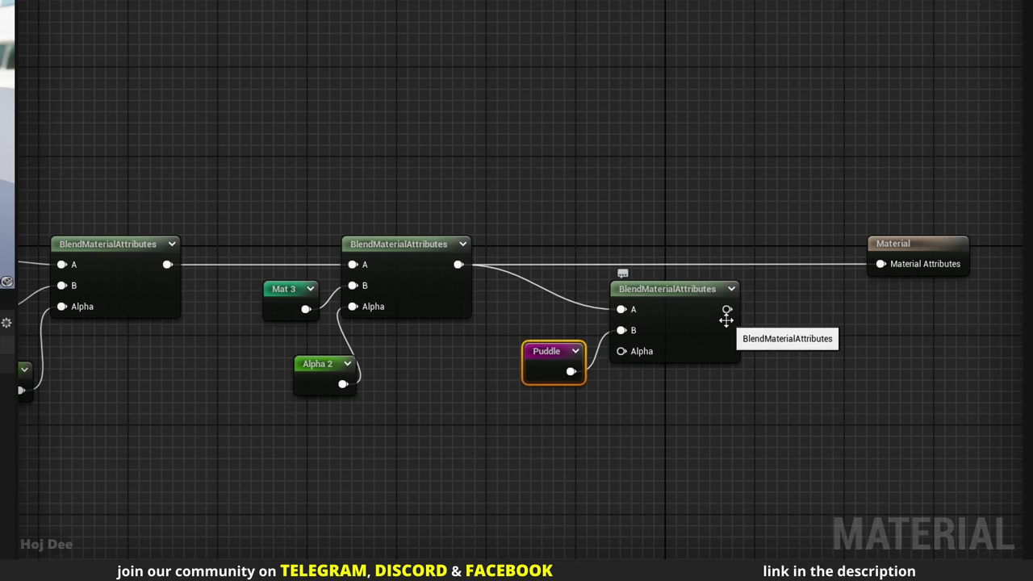
{"action": "left_click_drag", "start_coordinate": [727, 309], "coordinate": [823, 300]}
{"action": "left_click_drag", "start_coordinate": [886, 271], "coordinate": [881, 265]}
{"action": "left_click_drag", "start_coordinate": [686, 306], "coordinate": [673, 264]}
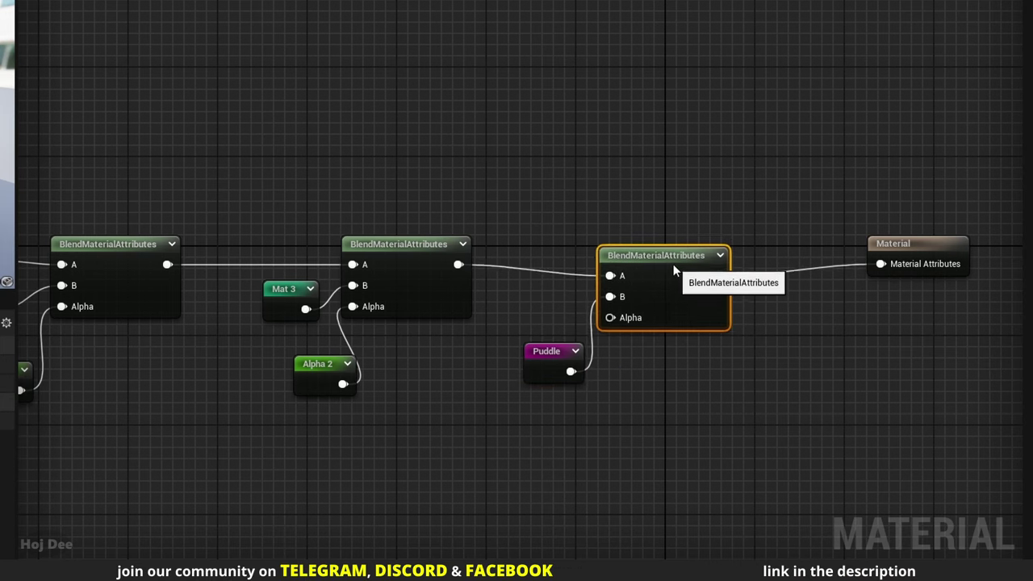
{"action": "left_click_drag", "start_coordinate": [554, 348], "coordinate": [532, 305]}
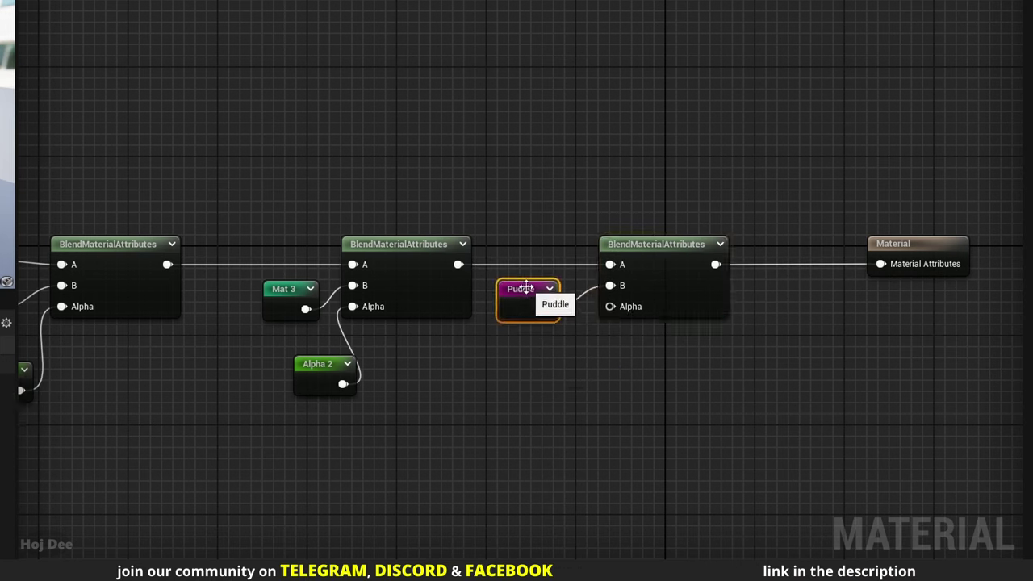
Step: Widen the Height Alpha comment box and place a copy of the HeightLerpWithTwoHeightMaps node in the added space beyond Alpha 2
{"action": "right_click_drag", "start_coordinate": [588, 379], "coordinate": [642, 260]}
{"action": "scroll", "coordinate": [596, 285], "scroll_direction": "down", "scroll_amount": 9}
{"action": "right_click_drag", "start_coordinate": [517, 360], "coordinate": [619, 1]}
{"action": "right_click_drag", "start_coordinate": [547, 235], "coordinate": [522, 206]}
{"action": "scroll", "coordinate": [512, 307], "scroll_direction": "up", "scroll_amount": 3}
{"action": "left_click_drag", "start_coordinate": [525, 309], "coordinate": [866, 314]}
{"action": "scroll", "coordinate": [590, 322], "scroll_direction": "up", "scroll_amount": 2}
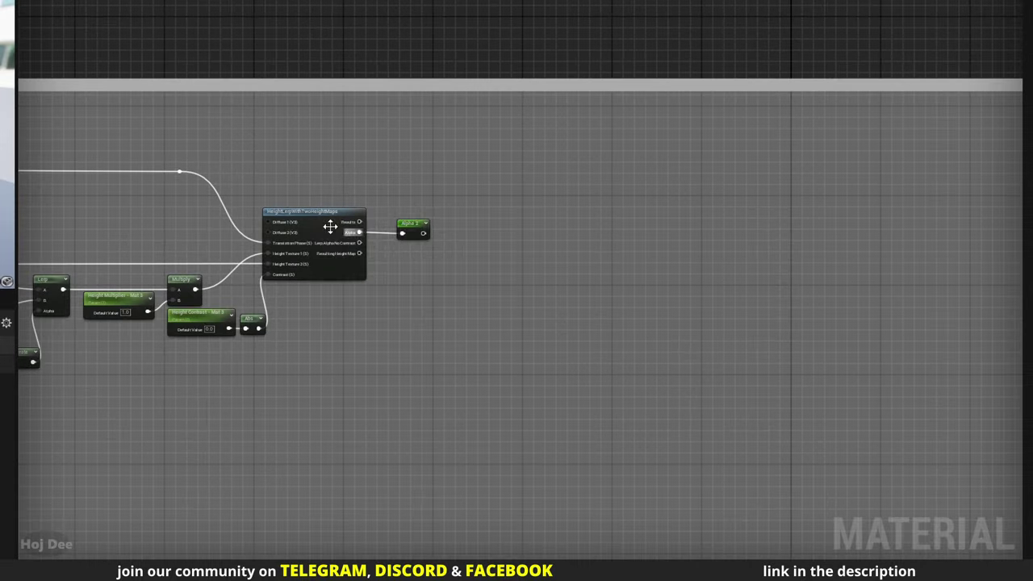
{"action": "key", "text": "ctrl+v"}
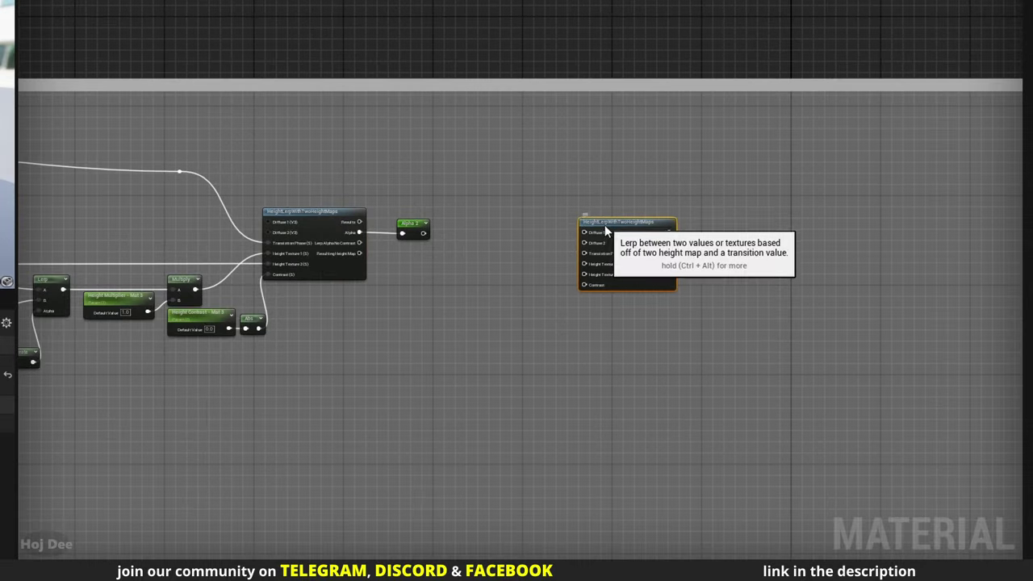
Step: Connect the blue channel of the Vertex Color node to Transition Phase on the copied HeightLerpWithTwoHeightMaps node
{"action": "scroll", "coordinate": [452, 239], "scroll_direction": "down", "scroll_amount": 5}
{"action": "scroll", "coordinate": [356, 247], "scroll_direction": "up", "scroll_amount": 5}
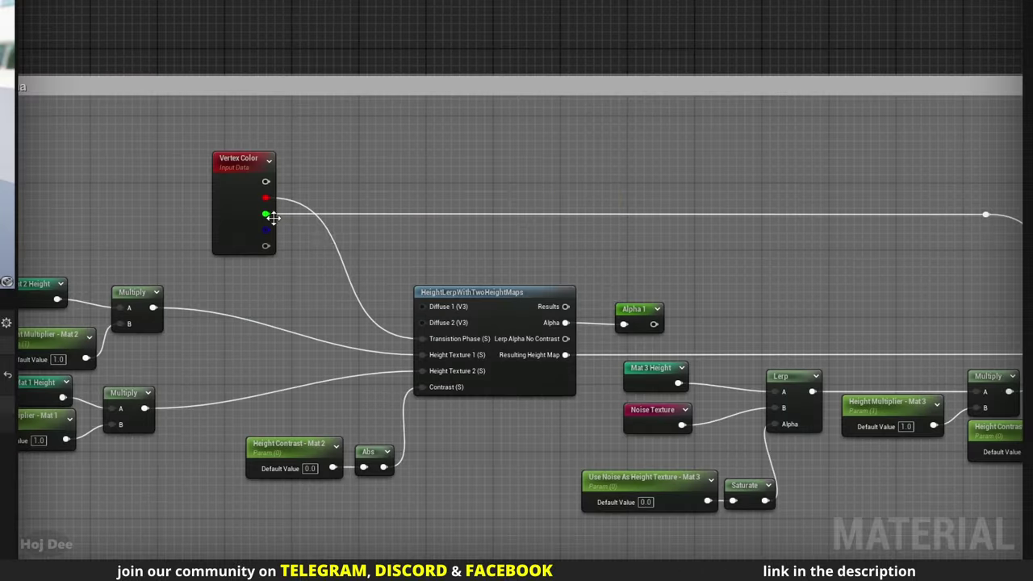
{"action": "left_click_drag", "start_coordinate": [274, 218], "coordinate": [760, 322]}
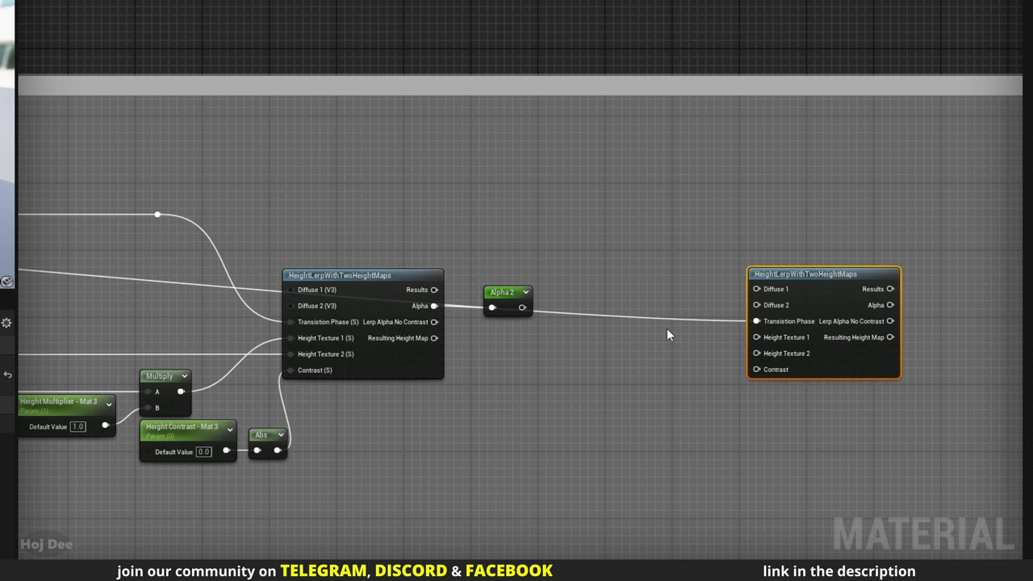
Step: Add a reroute point on the new Transition Phase wire and raise it so the wire runs above the Alpha 2 nodes
{"action": "double_click", "coordinate": [581, 313]}
{"action": "left_click_drag", "start_coordinate": [581, 313], "coordinate": [583, 239]}
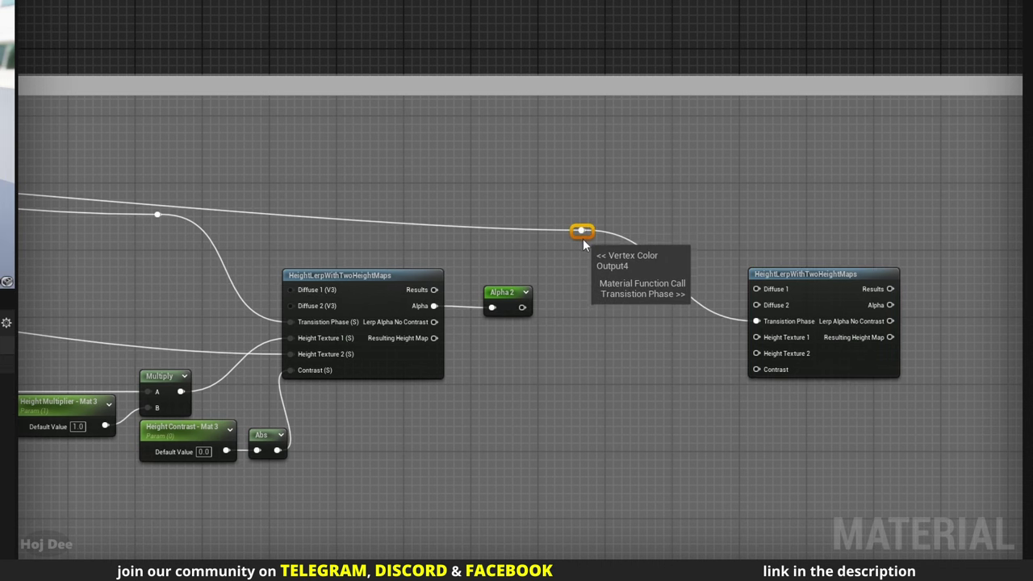
{"action": "scroll", "coordinate": [579, 246], "scroll_direction": "down", "scroll_amount": 2}
{"action": "right_click_drag", "start_coordinate": [575, 263], "coordinate": [509, 278]}
{"action": "scroll", "coordinate": [541, 267], "scroll_direction": "up", "scroll_amount": 3}
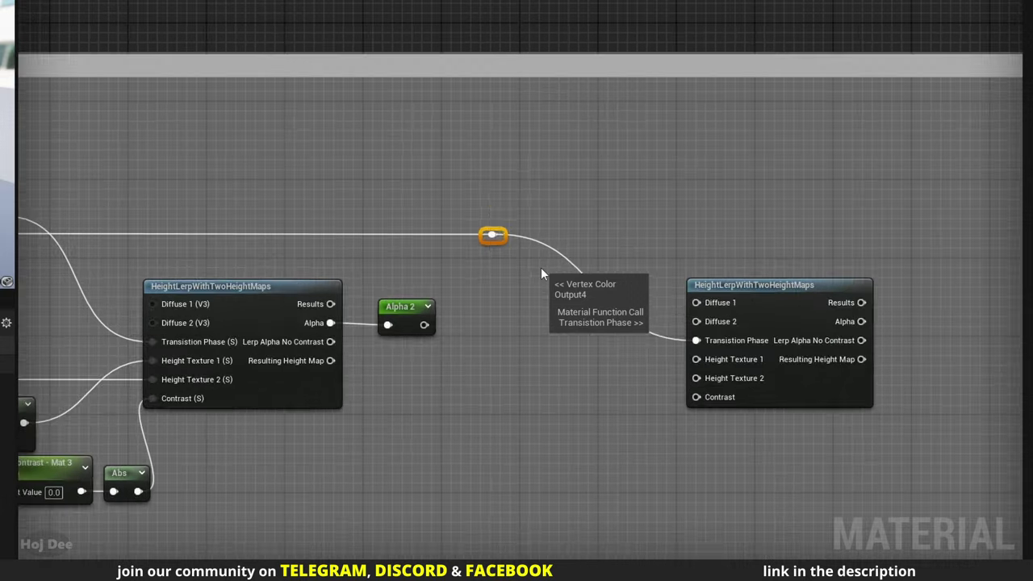
{"action": "left_click_drag", "start_coordinate": [504, 202], "coordinate": [490, 238]}
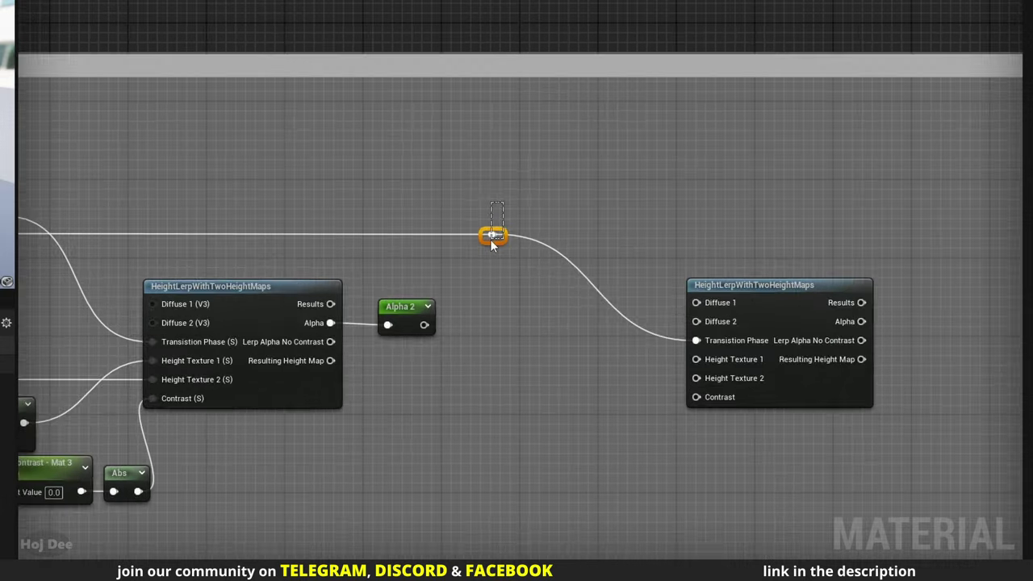
{"action": "left_click", "coordinate": [592, 276]}
{"action": "right_click_drag", "start_coordinate": [592, 276], "coordinate": [633, 239]}
Step: Create a scalar parameter named Height Contrast - Puddle and feed it through an Abs node into the new height lerp's Contrast input
{"action": "left_click", "coordinate": [494, 374]}
{"action": "type", "text": "Height Contrast"}
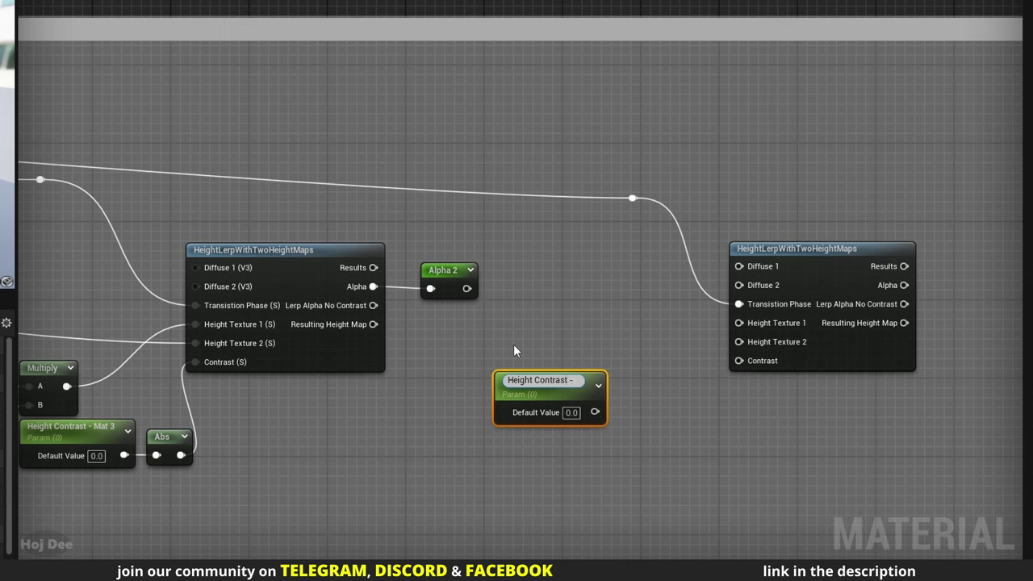
{"action": "type", "text": " - Puddle"}
{"action": "key", "text": "Return"}
{"action": "left_click_drag", "start_coordinate": [583, 389], "coordinate": [739, 362]}
{"action": "type", "text": "abs"}
{"action": "key", "text": "Return"}
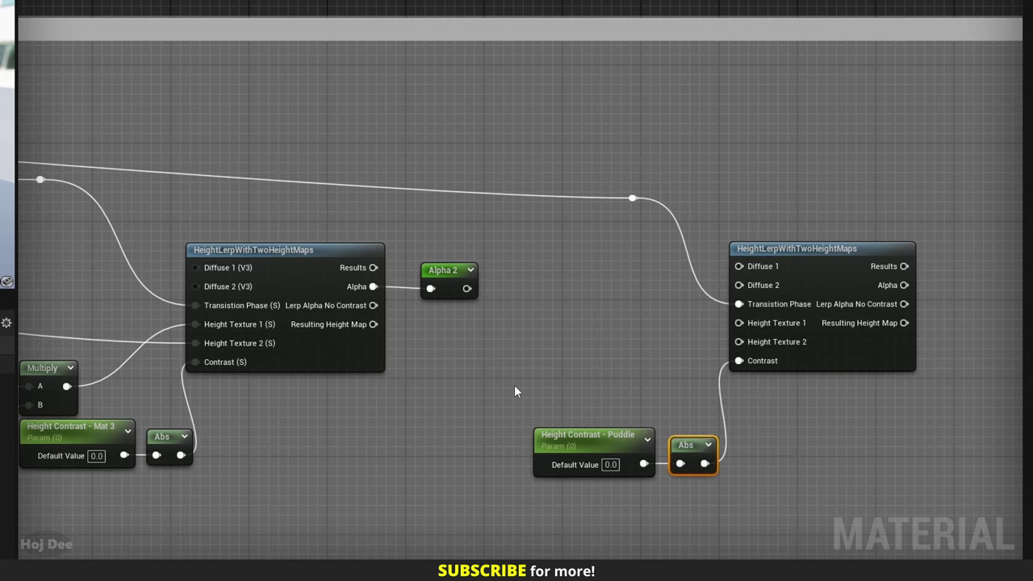
Step: Place a usage of the Noise Texture reroute below Alpha 2 and feed it into a Clamp node with Min 0.05
{"action": "scroll", "coordinate": [514, 385], "scroll_direction": "down", "scroll_amount": 6}
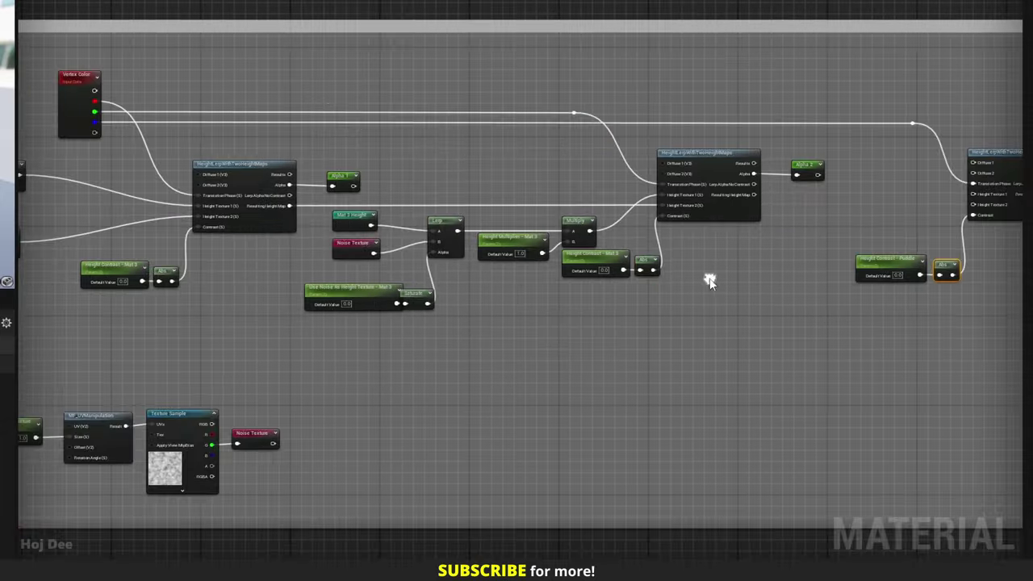
{"action": "right_click_drag", "start_coordinate": [345, 409], "coordinate": [229, 466]}
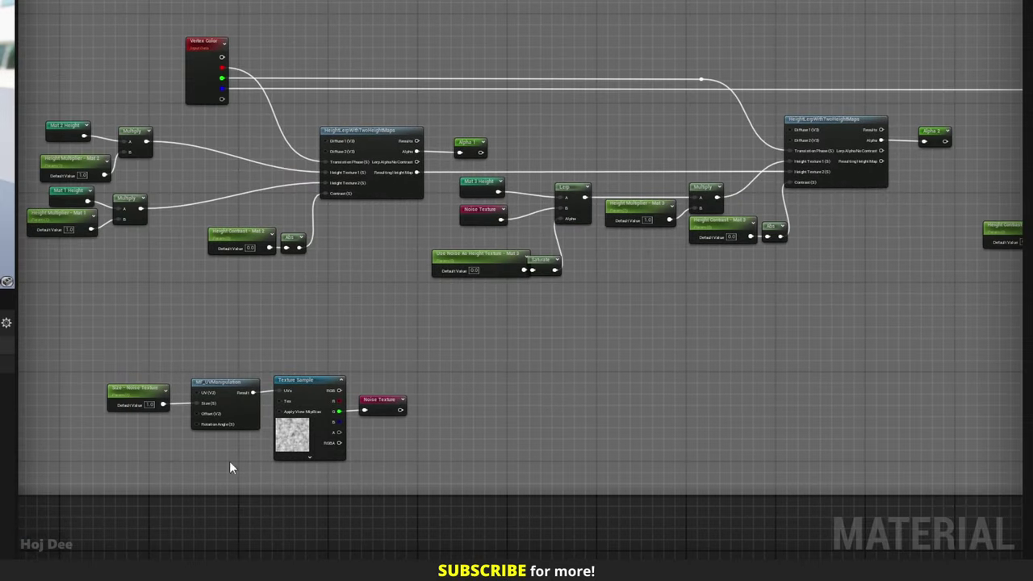
{"action": "right_click_drag", "start_coordinate": [544, 379], "coordinate": [646, 299]}
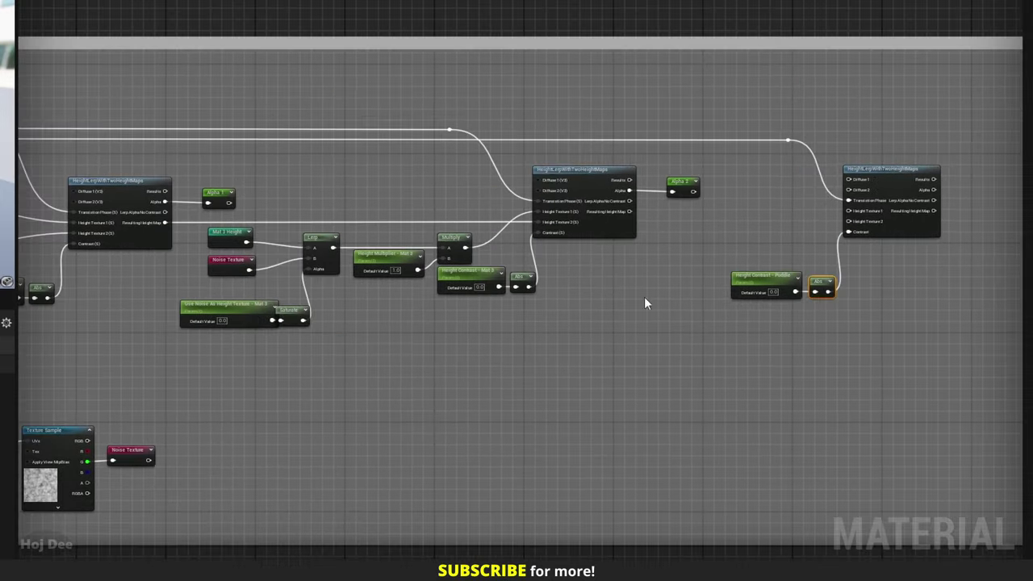
{"action": "scroll", "coordinate": [685, 233], "scroll_direction": "up", "scroll_amount": 4}
{"action": "right_click", "coordinate": [640, 266]}
{"action": "left_click", "coordinate": [648, 292]}
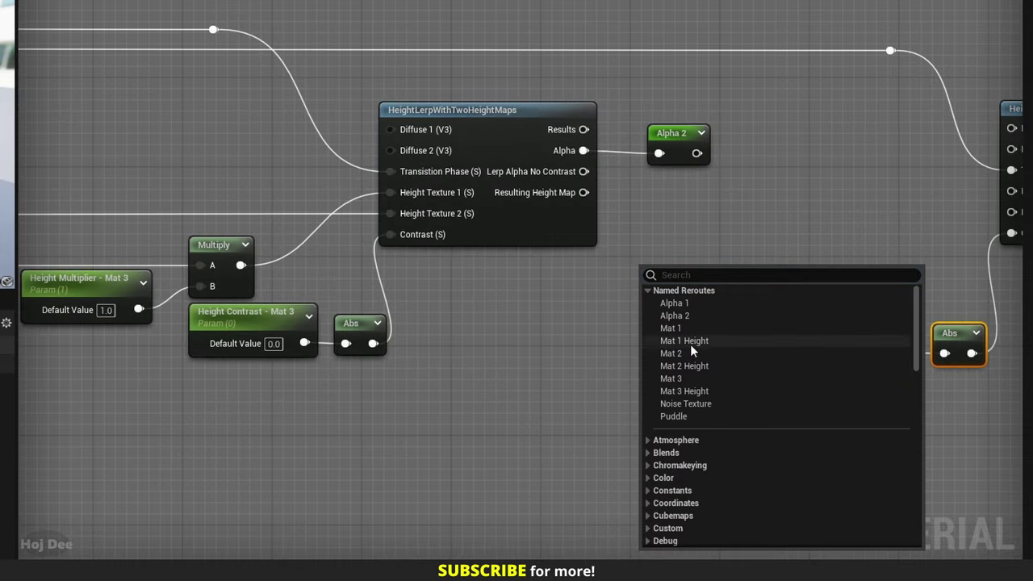
{"action": "left_click", "coordinate": [686, 404]}
{"action": "left_click_drag", "start_coordinate": [679, 282], "coordinate": [738, 222]}
{"action": "type", "text": "clamp"}
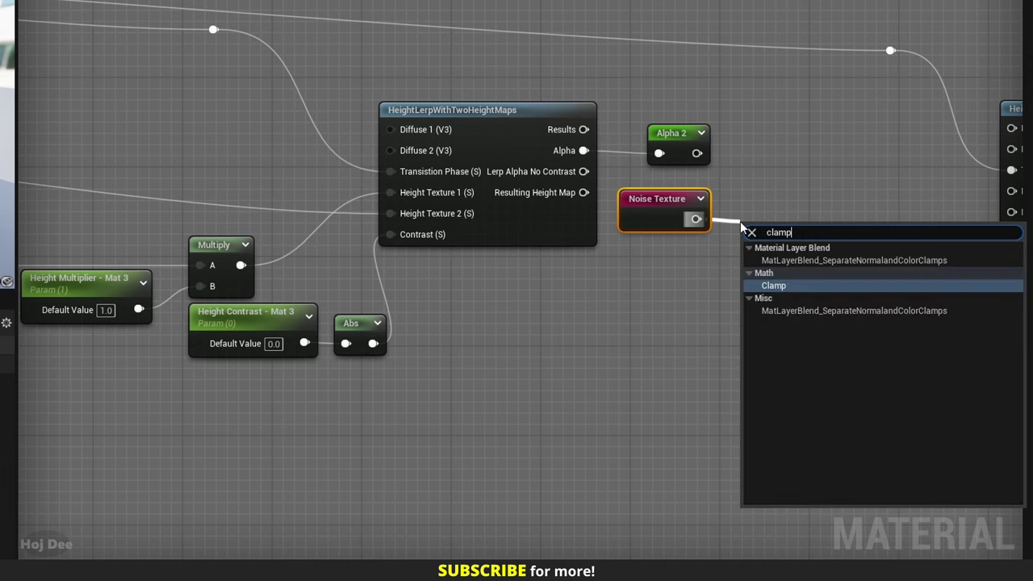
{"action": "key", "text": "Return"}
{"action": "left_click", "coordinate": [781, 242]}
{"action": "type", "text": "0.05"}
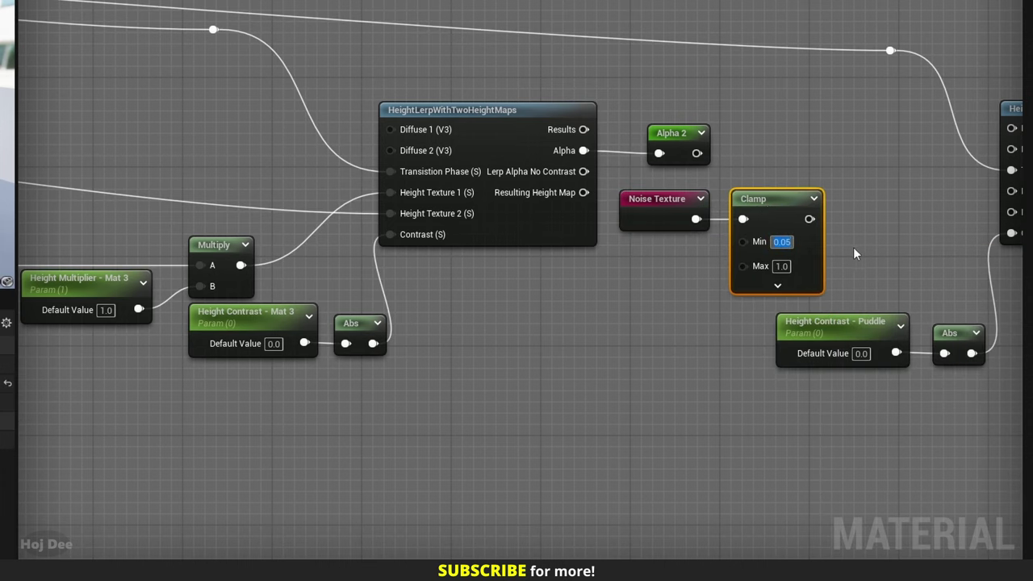
Step: Move the puddle contrast nodes and the new height lerp node further away to make room beyond the Clamp node
{"action": "right_click_drag", "start_coordinate": [853, 247], "coordinate": [735, 212]}
{"action": "left_click_drag", "start_coordinate": [754, 351], "coordinate": [863, 350]}
{"action": "left_click_drag", "start_coordinate": [666, 172], "coordinate": [654, 172]}
{"action": "right_click_drag", "start_coordinate": [799, 168], "coordinate": [628, 198]}
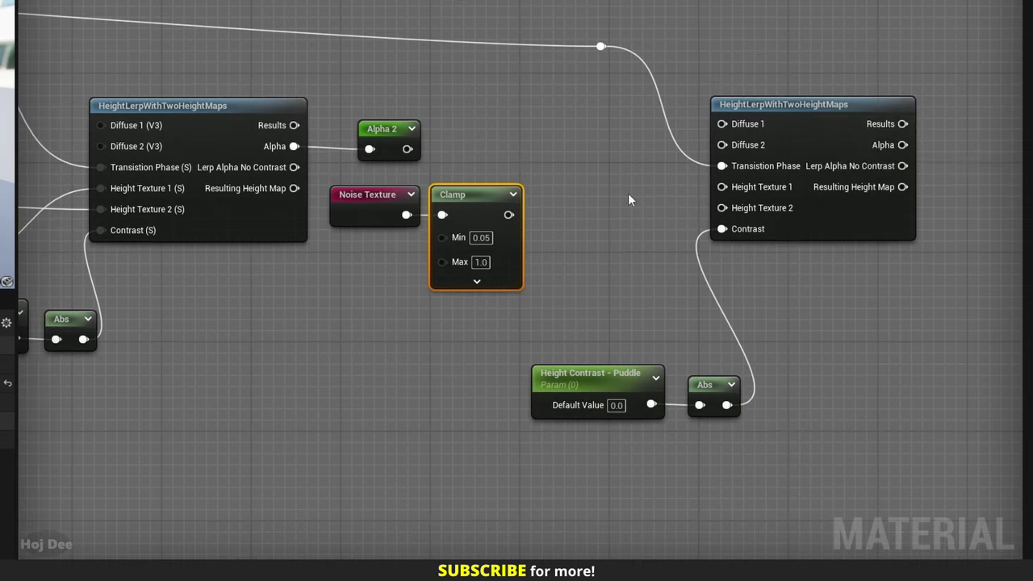
{"action": "left_click_drag", "start_coordinate": [806, 110], "coordinate": [894, 110]}
Step: Multiply the Clamp output by a new scalar parameter Height Multiplier - Puddle set to 1.0, and connect the result to Height Texture 1
{"action": "left_click_drag", "start_coordinate": [508, 214], "coordinate": [586, 261]}
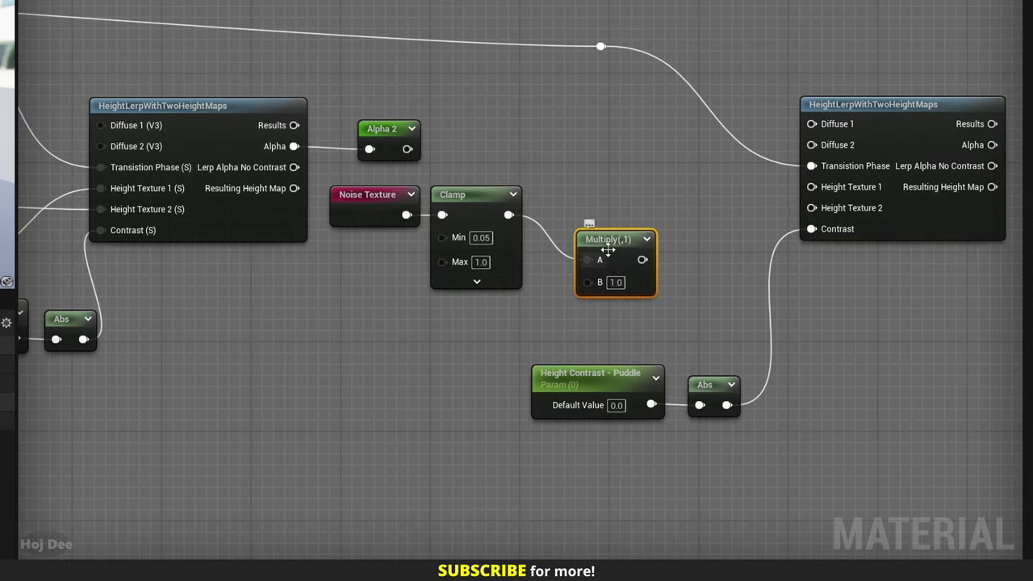
{"action": "left_click_drag", "start_coordinate": [601, 240], "coordinate": [592, 263]}
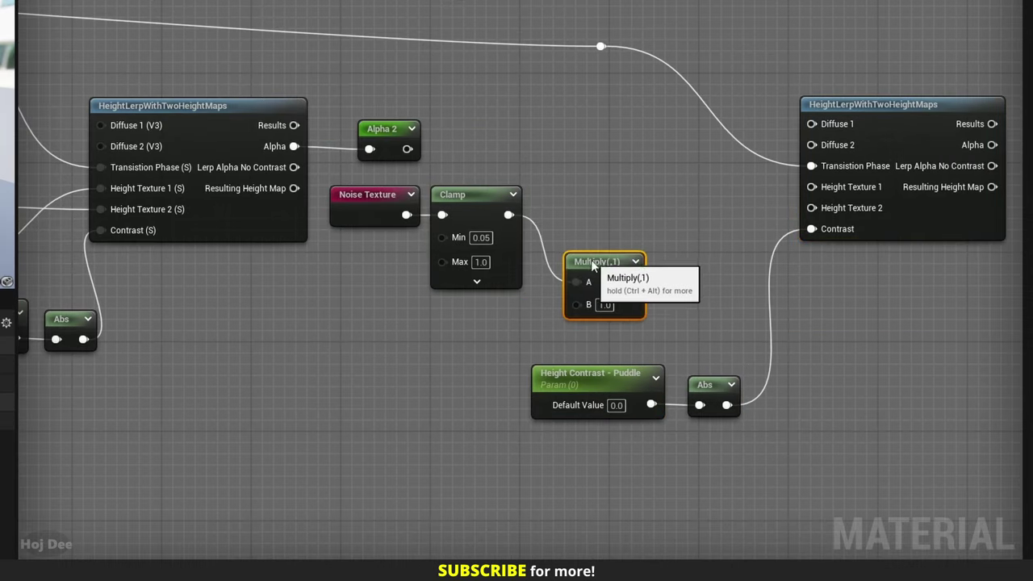
{"action": "left_click", "coordinate": [355, 332]}
{"action": "type", "text": "Height Multiplier - Puddle"}
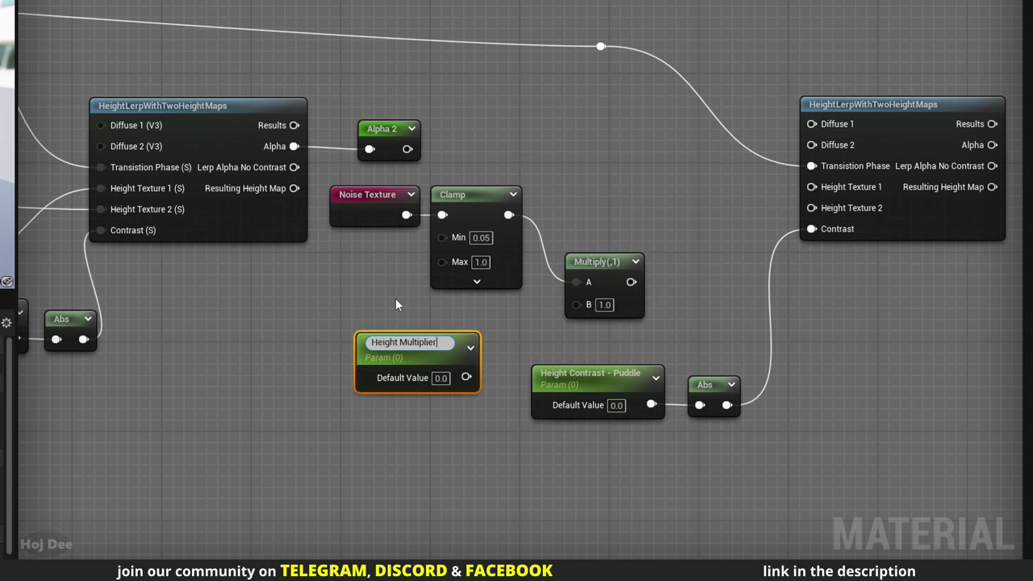
{"action": "key", "text": "Return"}
{"action": "left_click", "coordinate": [440, 373]}
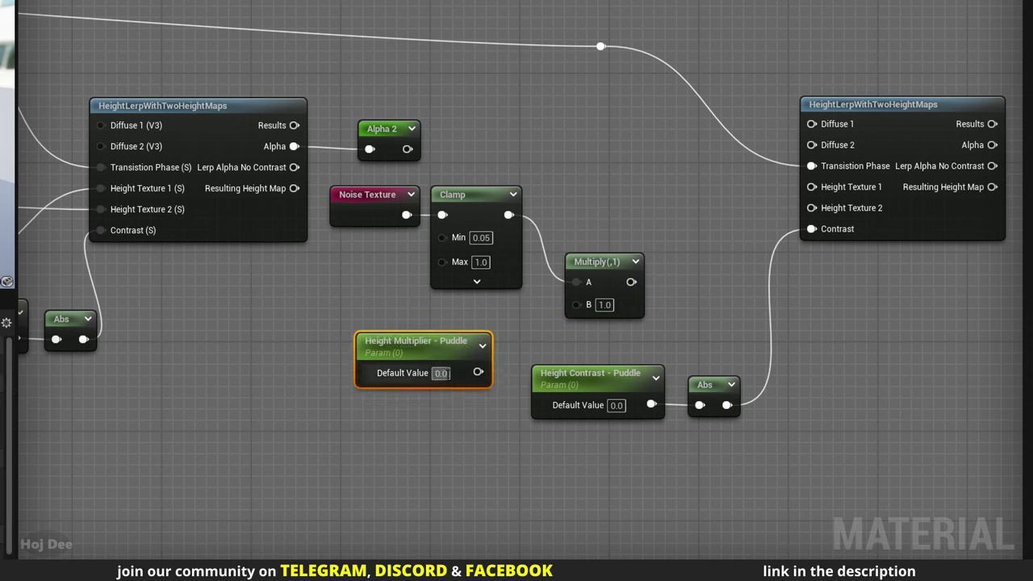
{"action": "left_click_drag", "start_coordinate": [478, 372], "coordinate": [576, 304]}
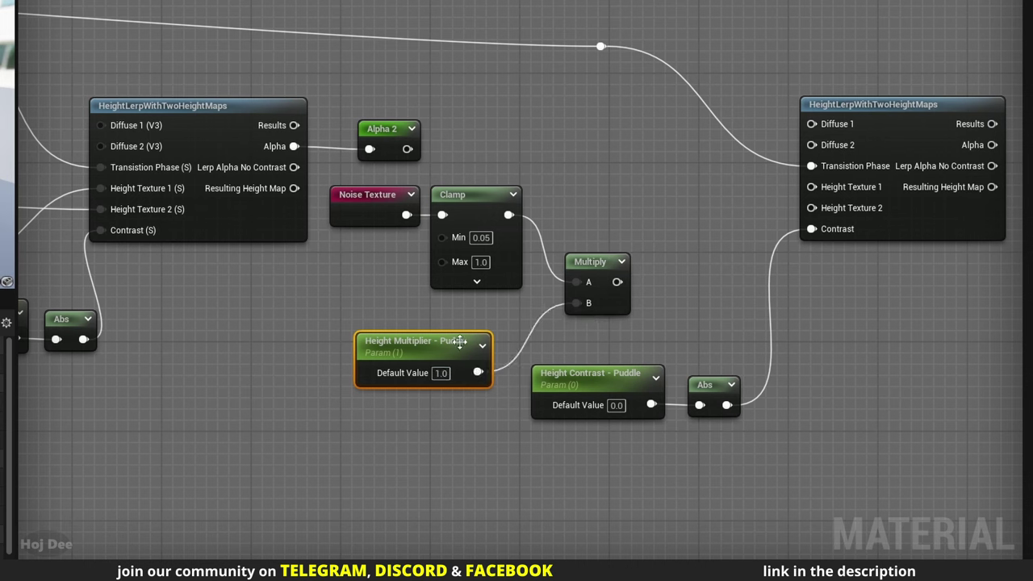
{"action": "left_click_drag", "start_coordinate": [464, 352], "coordinate": [483, 318]}
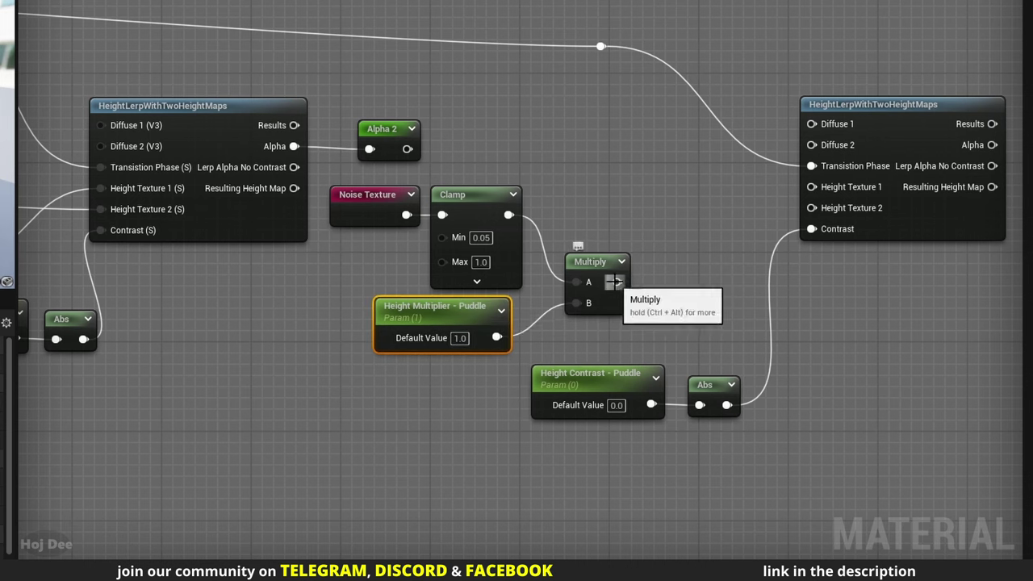
{"action": "left_click_drag", "start_coordinate": [617, 282], "coordinate": [811, 187]}
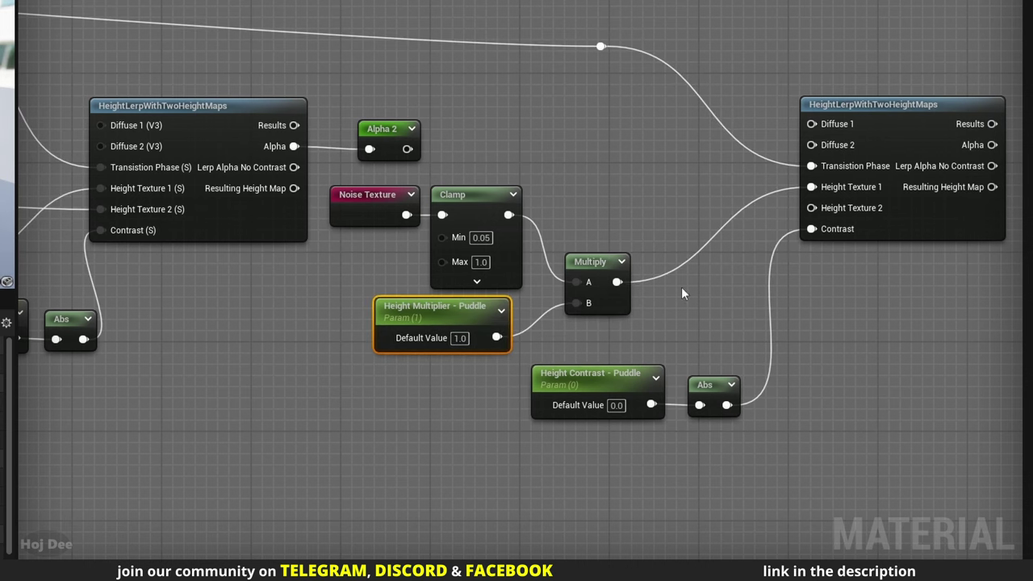
Step: Assign the Height Multiplier - Puddle and Height Contrast - Puddle parameters to the Height group
{"action": "right_click_drag", "start_coordinate": [682, 289], "coordinate": [676, 255]}
{"action": "left_click", "coordinate": [575, 349], "text": "shift"}
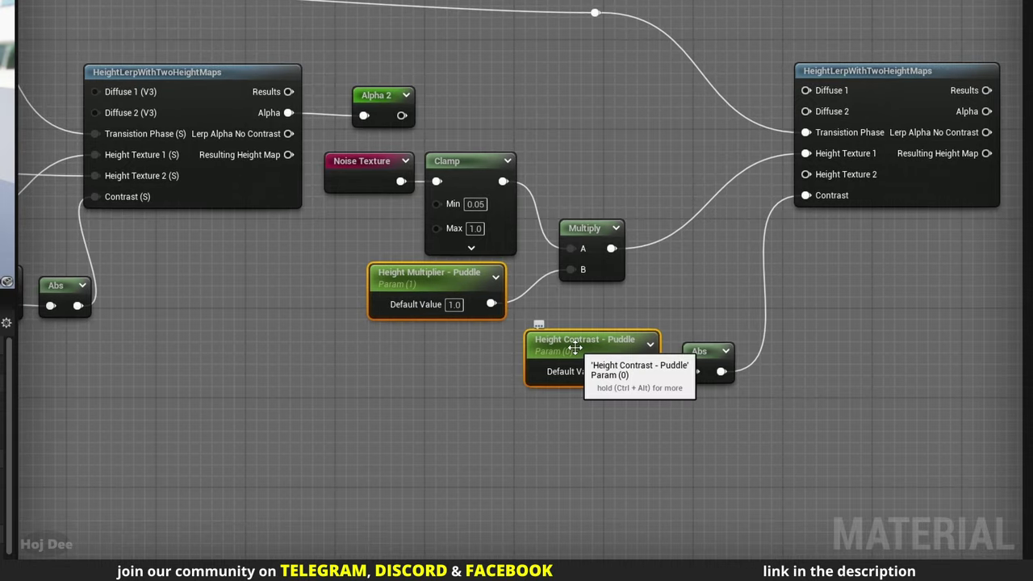
{"action": "left_click", "coordinate": [201, 455]}
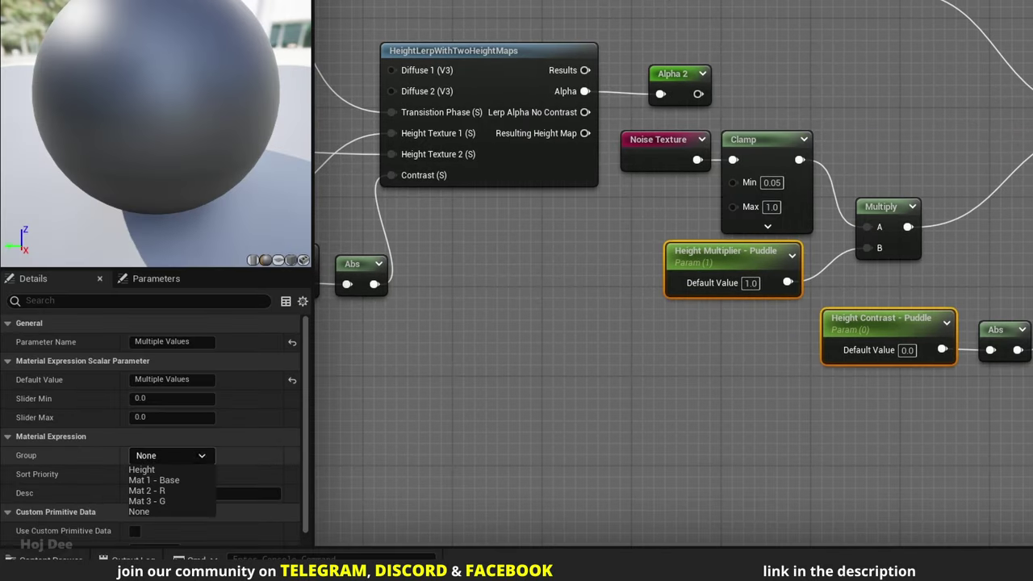
{"action": "left_click", "coordinate": [177, 471]}
{"action": "left_click", "coordinate": [619, 212]}
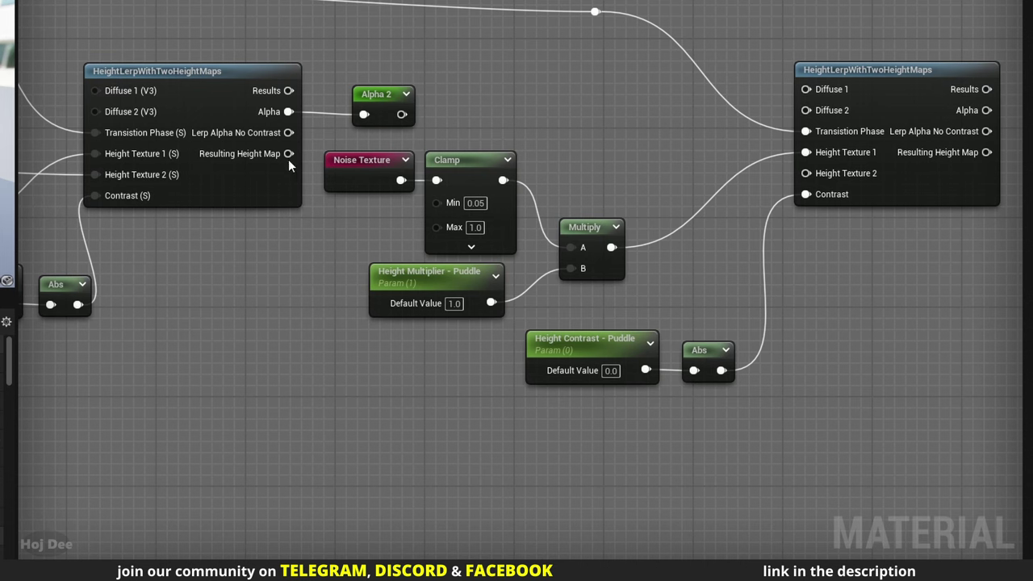
Step: Connect the previous lerp's Resulting Height Map to Height Texture 2 and send the new lerp's Alpha to a named reroute Alpha - 3
{"action": "left_click_drag", "start_coordinate": [289, 154], "coordinate": [807, 172]}
{"action": "right_click_drag", "start_coordinate": [843, 253], "coordinate": [387, 363]}
{"action": "left_click_drag", "start_coordinate": [510, 216], "coordinate": [614, 222]}
{"action": "type", "text": "named"}
{"action": "key", "text": "Return"}
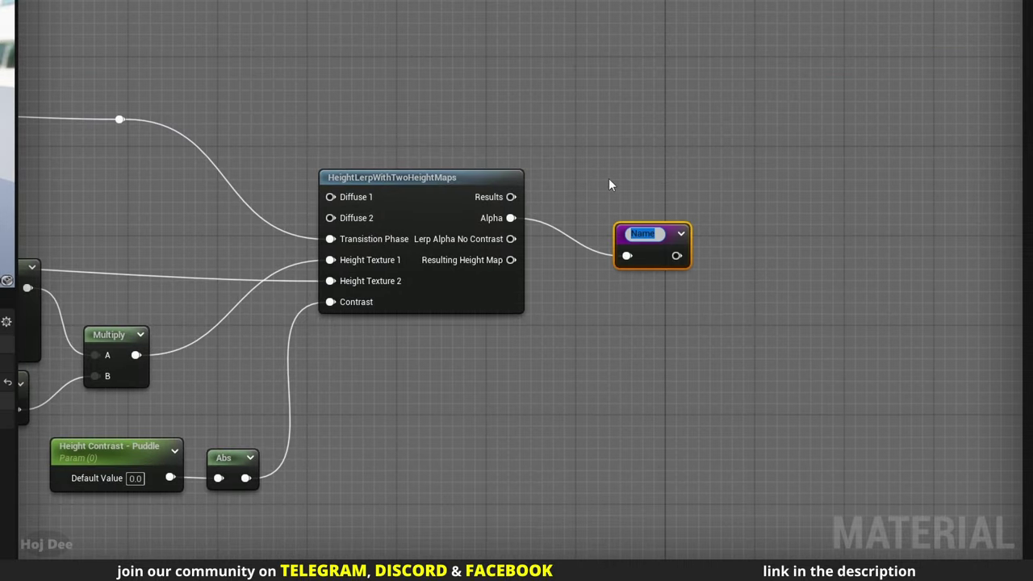
{"action": "type", "text": "Alpha - 3"}
{"action": "key", "text": "Return"}
{"action": "left_click_drag", "start_coordinate": [644, 242], "coordinate": [638, 209]}
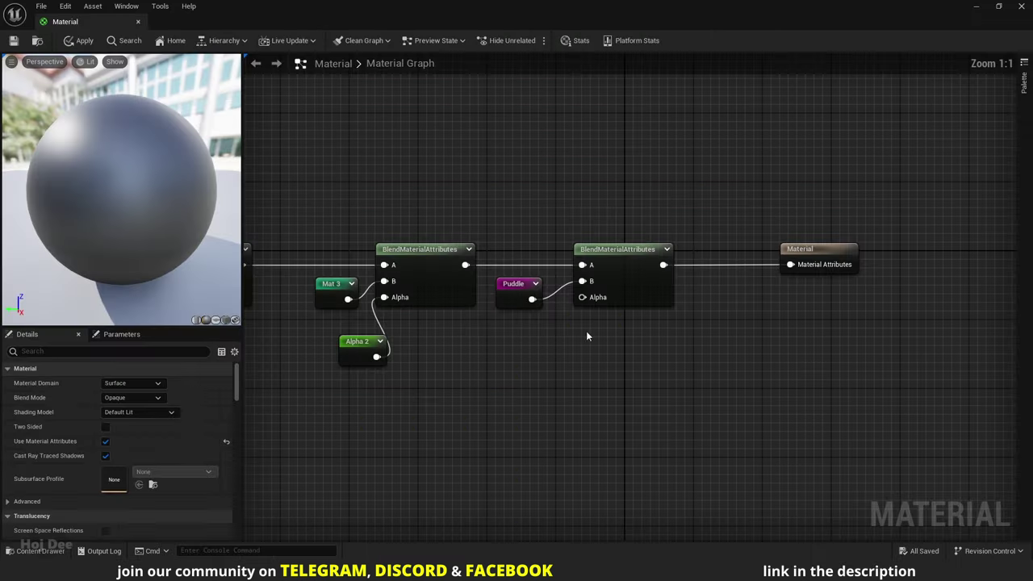
Step: Connect a usage of the Alpha - 3 reroute to the last BlendMaterialAttributes node's Alpha input and save the material
{"action": "right_click", "coordinate": [478, 99]}
{"action": "left_click", "coordinate": [471, 89]}
{"action": "left_click_drag", "start_coordinate": [471, 95], "coordinate": [529, 300]}
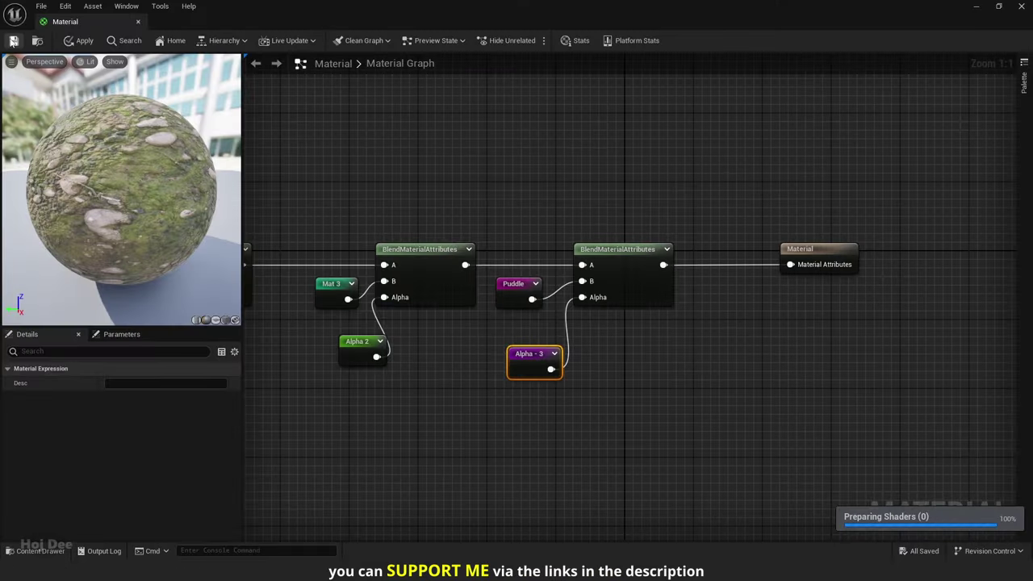
{"action": "left_click", "coordinate": [14, 40]}
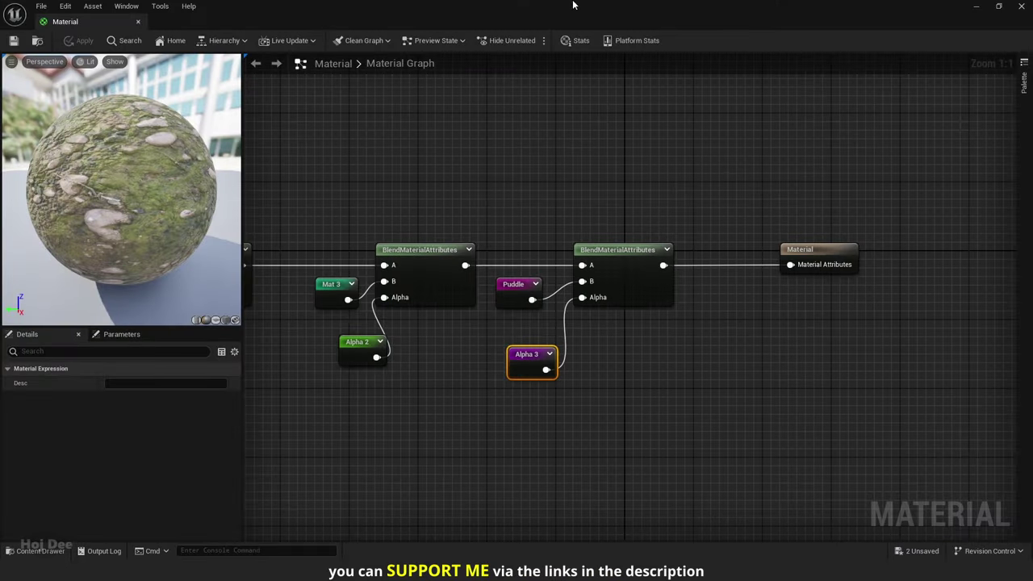
Step: Go back to the level editor and start the Paint Vertex Colors tool in Modeling Mode on the landscape mesh
{"action": "left_click_drag", "start_coordinate": [576, 5], "coordinate": [859, 95]}
{"action": "left_click", "coordinate": [904, 92]}
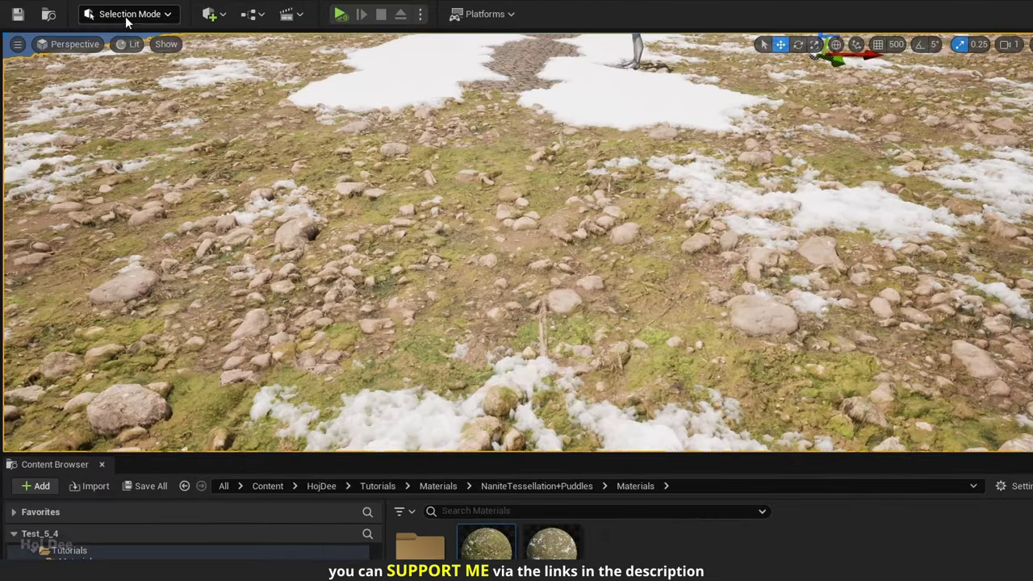
{"action": "left_click", "coordinate": [125, 16]}
{"action": "left_click", "coordinate": [129, 94]}
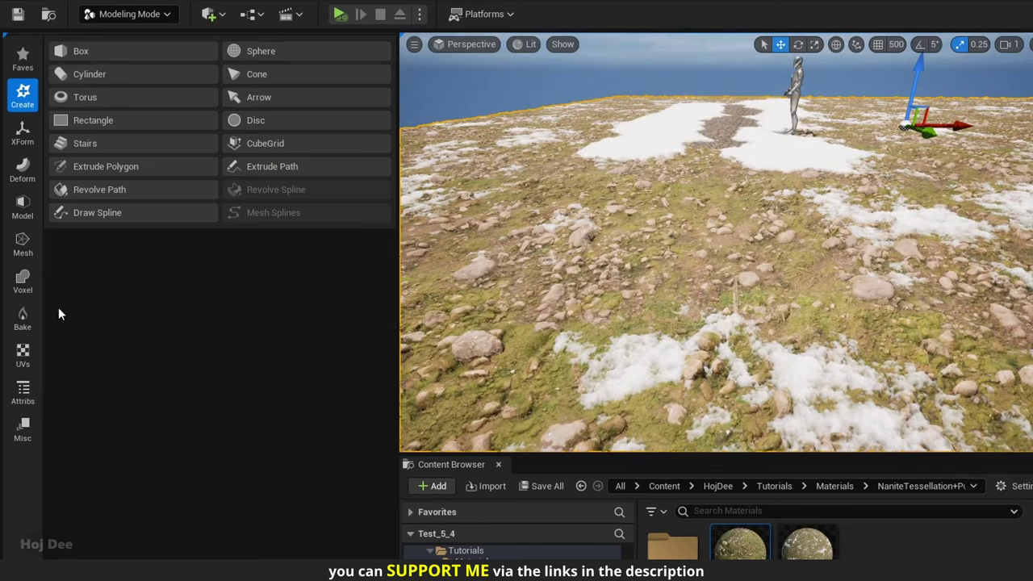
{"action": "left_click", "coordinate": [23, 393]}
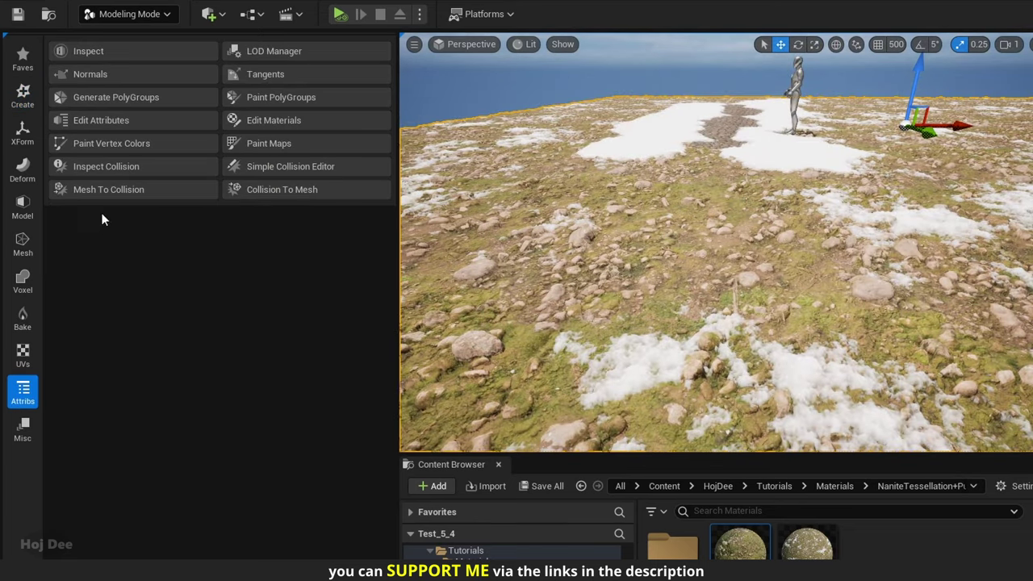
{"action": "left_click", "coordinate": [84, 144]}
Step: Set the vertex paint color to black and limit the channel filter to the blue channel
{"action": "left_click", "coordinate": [252, 104]}
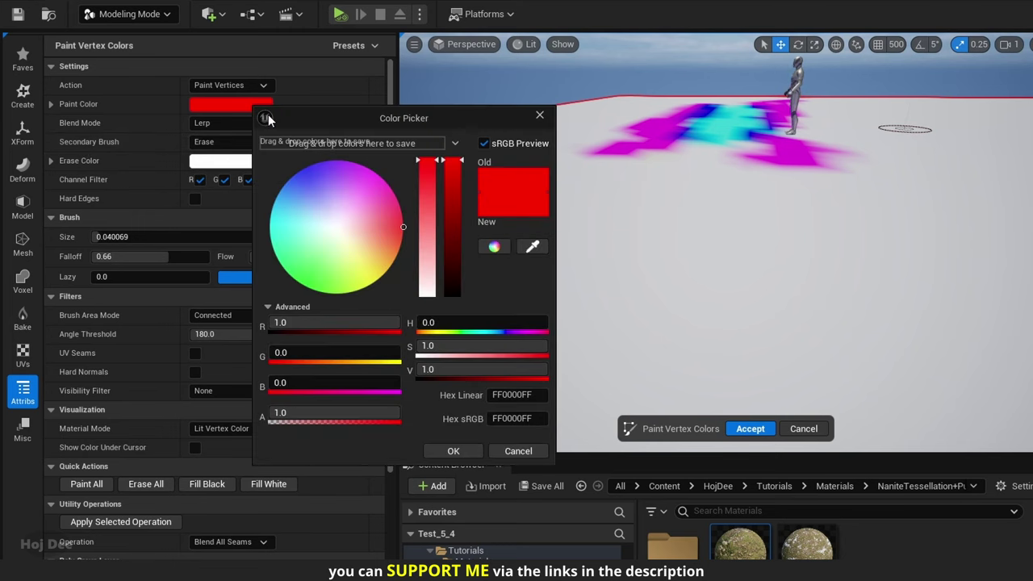
{"action": "left_click_drag", "start_coordinate": [432, 231], "coordinate": [431, 324]}
{"action": "left_click_drag", "start_coordinate": [452, 266], "coordinate": [452, 316]}
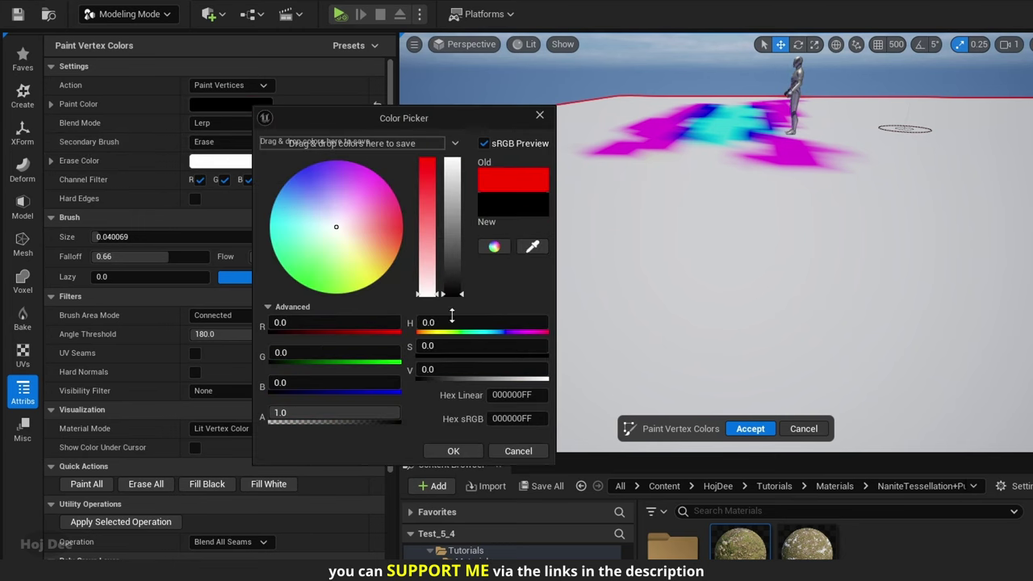
{"action": "left_click", "coordinate": [454, 451]}
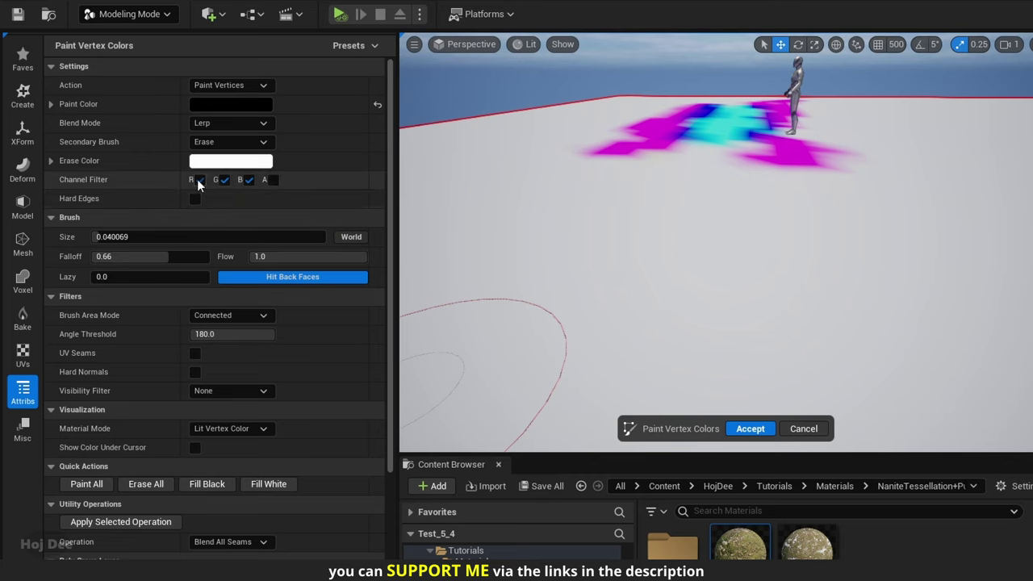
{"action": "left_click", "coordinate": [198, 179]}
{"action": "left_click", "coordinate": [223, 179]}
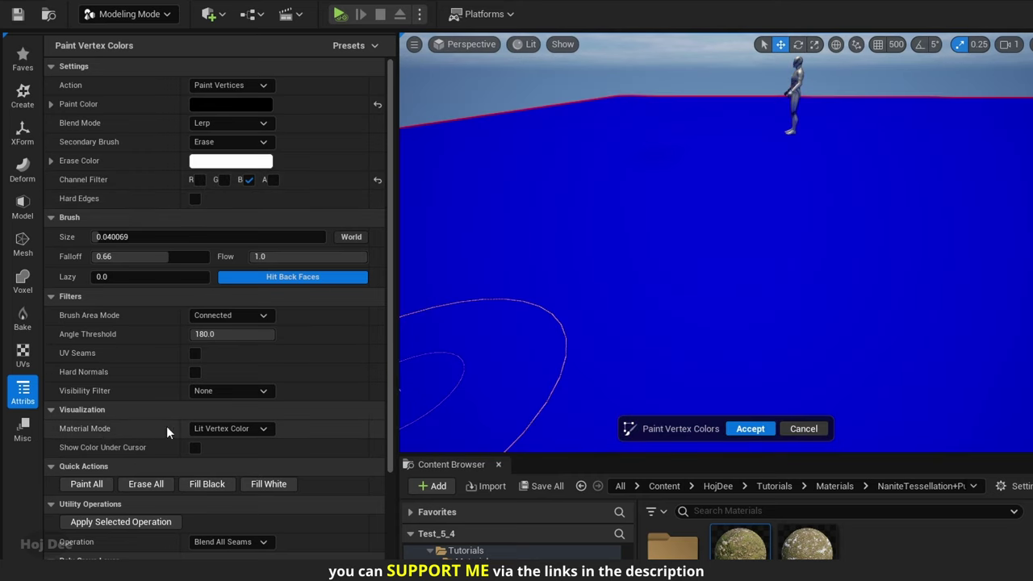
Step: Paint puddle patches on the landscape with the material mode set to Original Material and accept the painted vertex colors
{"action": "left_click", "coordinate": [221, 430]}
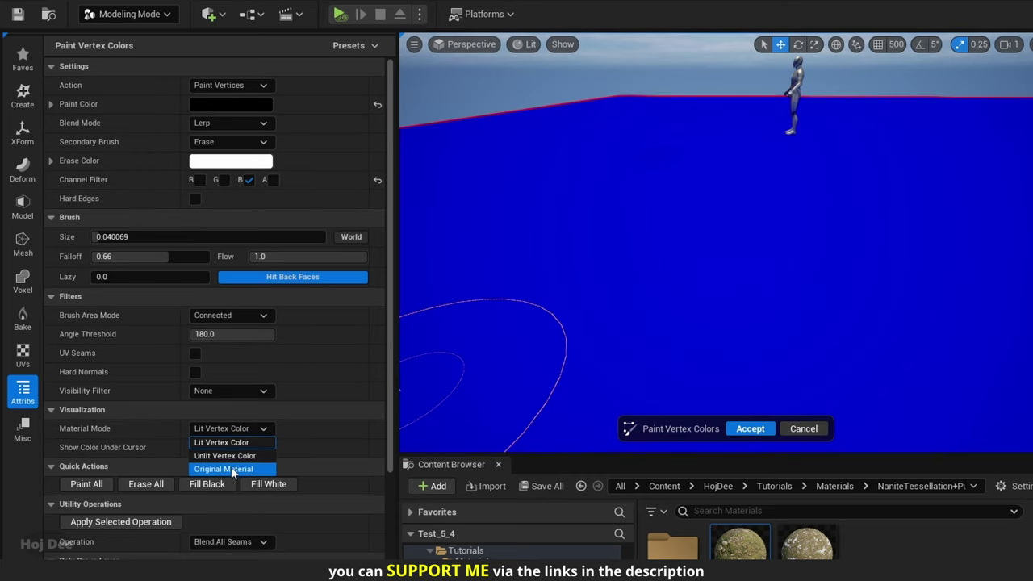
{"action": "left_click", "coordinate": [231, 469]}
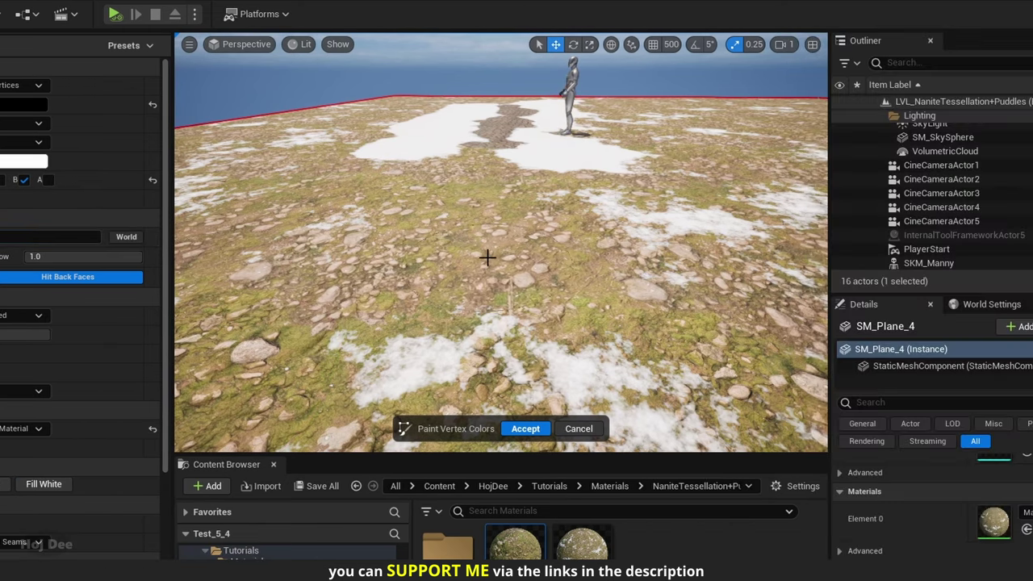
{"action": "mouse_move", "coordinate": [709, 258]}
{"action": "left_mouse_down"}
{"action": "mouse_move", "coordinate": [685, 219]}
{"action": "mouse_move", "coordinate": [647, 247]}
{"action": "mouse_move", "coordinate": [726, 284]}
{"action": "left_mouse_up"}
{"action": "mouse_move", "coordinate": [504, 284]}
{"action": "left_mouse_down"}
{"action": "mouse_move", "coordinate": [530, 226]}
{"action": "mouse_move", "coordinate": [521, 240]}
{"action": "left_mouse_up"}
{"action": "mouse_move", "coordinate": [521, 240]}
{"action": "right_mouse_down"}
{"action": "mouse_move", "coordinate": [521, 290]}
{"action": "mouse_move", "coordinate": [521, 266]}
{"action": "right_mouse_up"}
{"action": "key", "text": "w"}
{"action": "scroll", "coordinate": [504, 219], "scroll_direction": "up", "scroll_amount": 3}
{"action": "mouse_move", "coordinate": [503, 226]}
{"action": "left_mouse_down"}
{"action": "mouse_move", "coordinate": [487, 235]}
{"action": "mouse_move", "coordinate": [486, 225]}
{"action": "mouse_move", "coordinate": [469, 272]}
{"action": "mouse_move", "coordinate": [492, 283]}
{"action": "left_mouse_up"}
{"action": "scroll", "coordinate": [492, 283], "scroll_direction": "up", "scroll_amount": 2}
{"action": "left_click", "coordinate": [525, 428]}
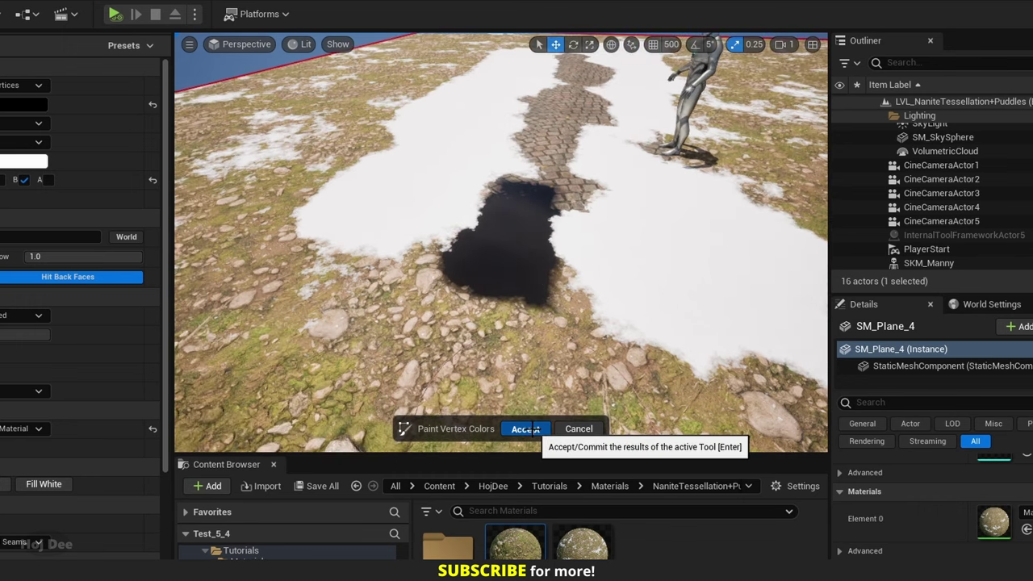
{"action": "scroll", "coordinate": [537, 376], "scroll_direction": "down", "scroll_amount": 5}
{"action": "right_click_drag", "start_coordinate": [546, 377], "coordinate": [572, 351]}
{"action": "scroll", "coordinate": [546, 378], "scroll_direction": "up", "scroll_amount": 4}
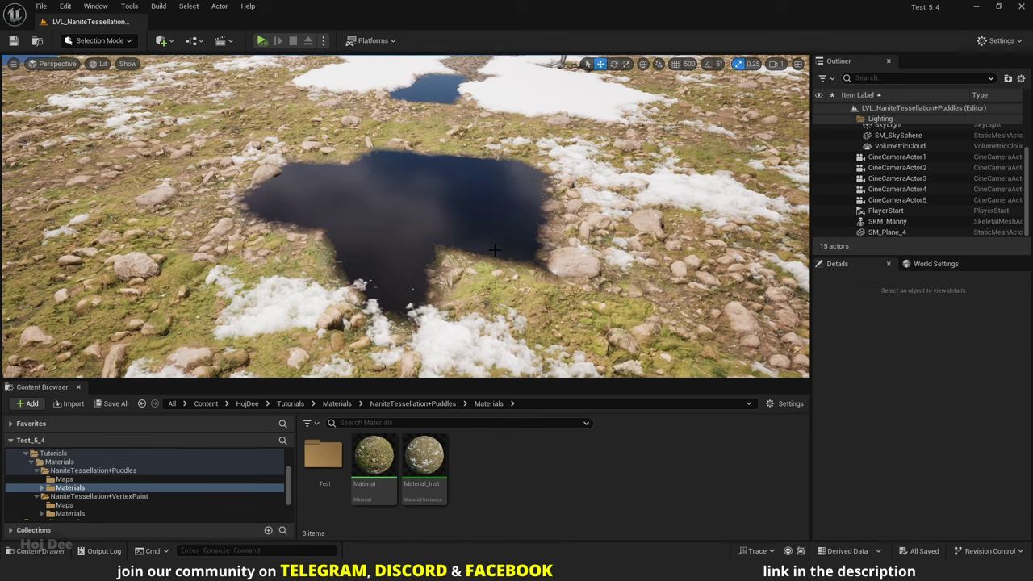
Step: Open the base Material and move the Puddle blend, its reroutes and the output node farther from the preceding blend node
{"action": "double_click", "coordinate": [373, 456]}
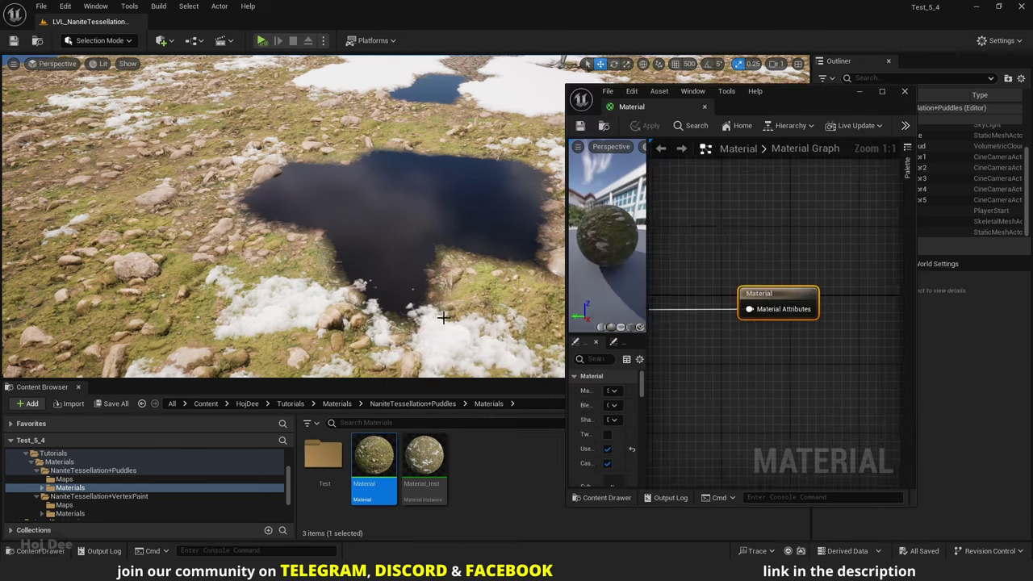
{"action": "double_click", "coordinate": [778, 112]}
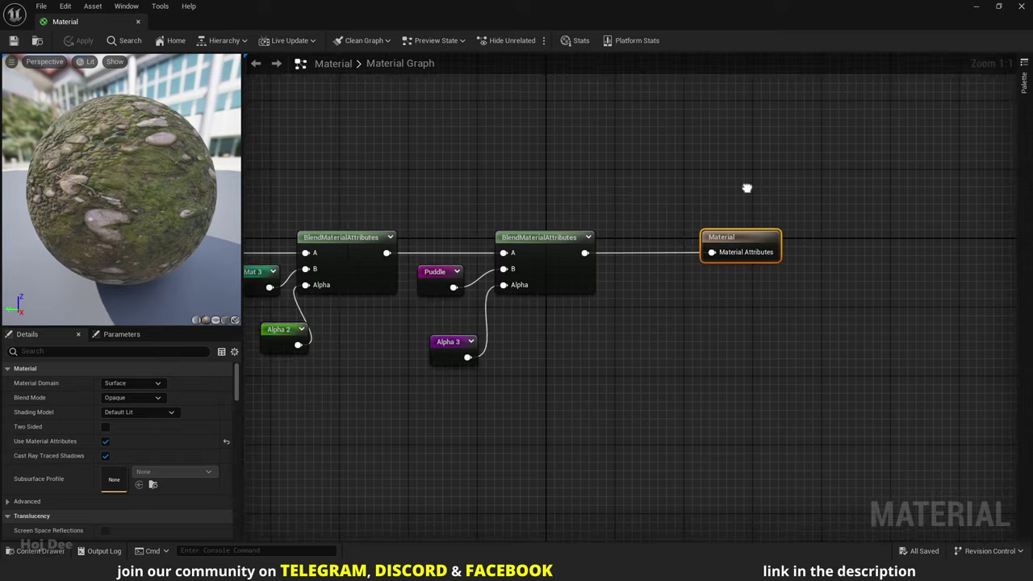
{"action": "right_click_drag", "start_coordinate": [429, 320], "coordinate": [516, 288]}
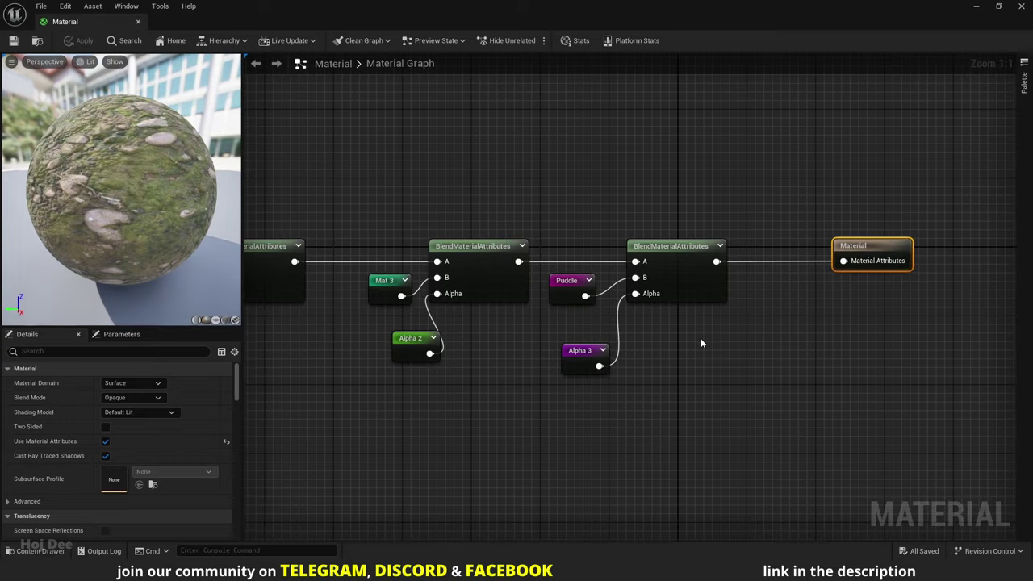
{"action": "right_click_drag", "start_coordinate": [700, 342], "coordinate": [637, 317]}
{"action": "left_click_drag", "start_coordinate": [614, 281], "coordinate": [502, 341]}
{"action": "left_click_drag", "start_coordinate": [611, 250], "coordinate": [741, 249]}
{"action": "left_click", "coordinate": [509, 280]}
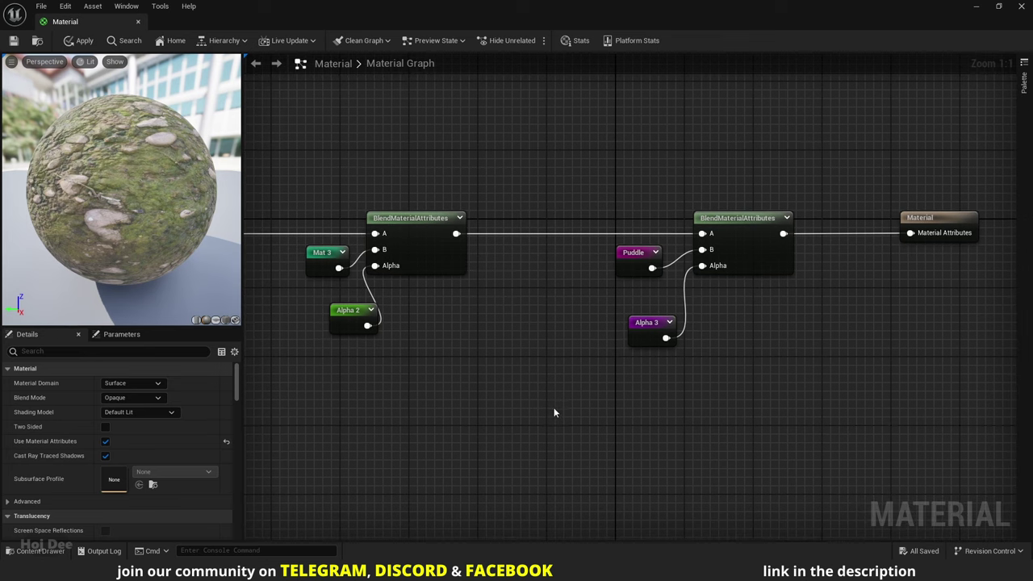
Step: Add a GetMaterialAttributes node below the blend chain and give it three attribute outputs
{"action": "right_click", "coordinate": [558, 411]}
{"action": "type", "text": "get mater"}
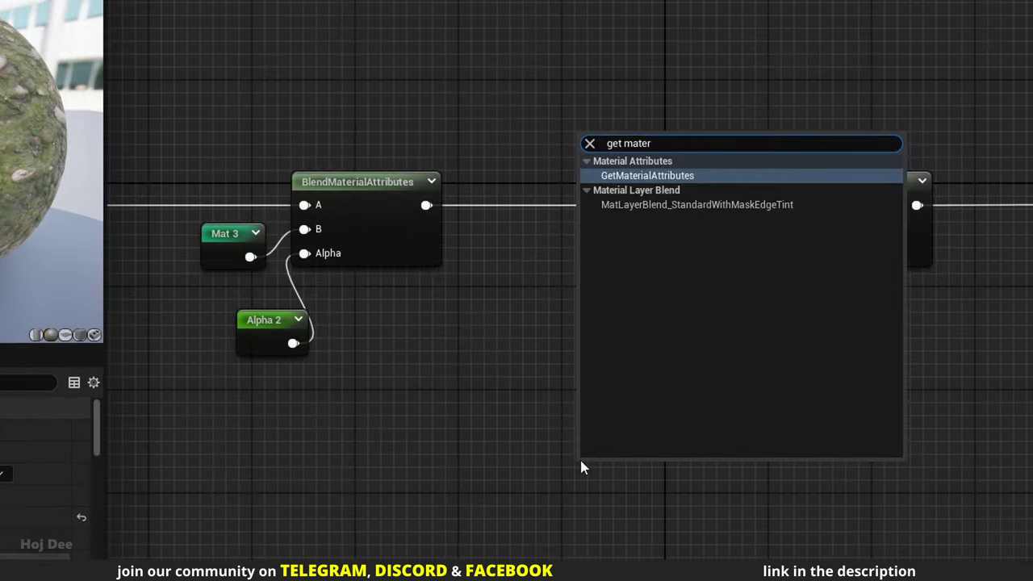
{"action": "key", "text": "Return"}
{"action": "left_click_drag", "start_coordinate": [581, 460], "coordinate": [553, 440]}
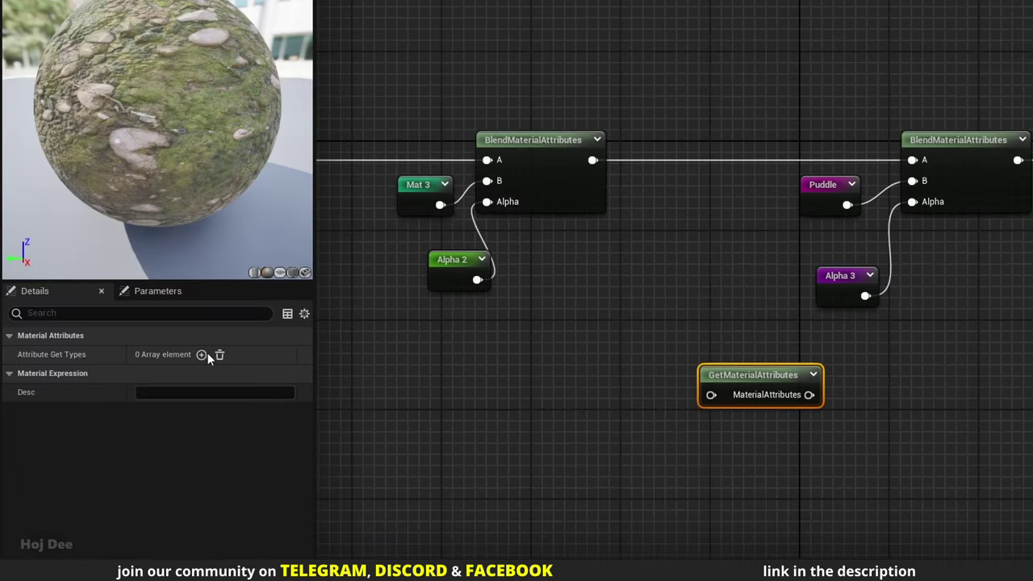
{"action": "left_click", "coordinate": [202, 356]}
{"action": "left_click", "coordinate": [201, 356]}
{"action": "left_click", "coordinate": [202, 356]}
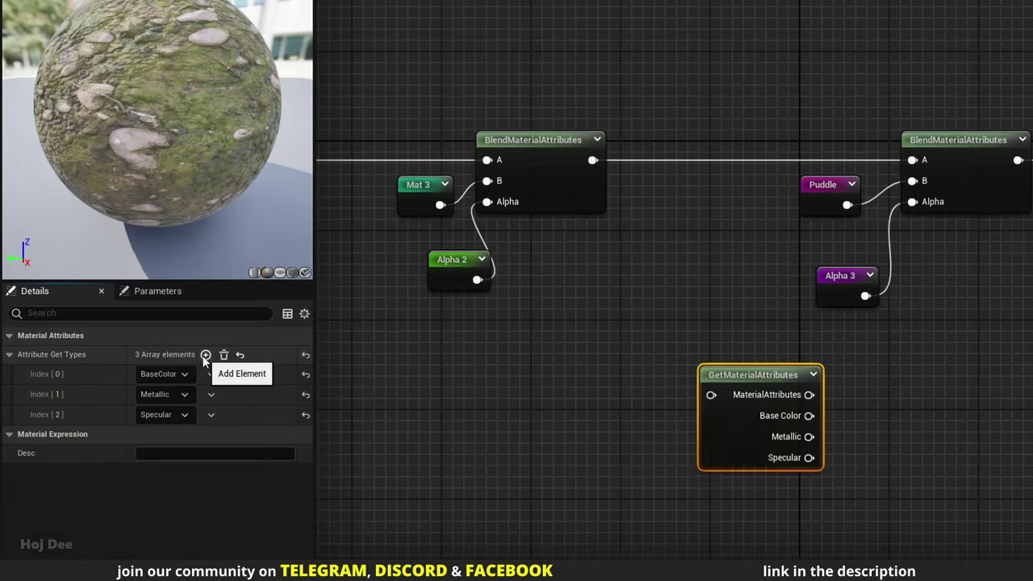
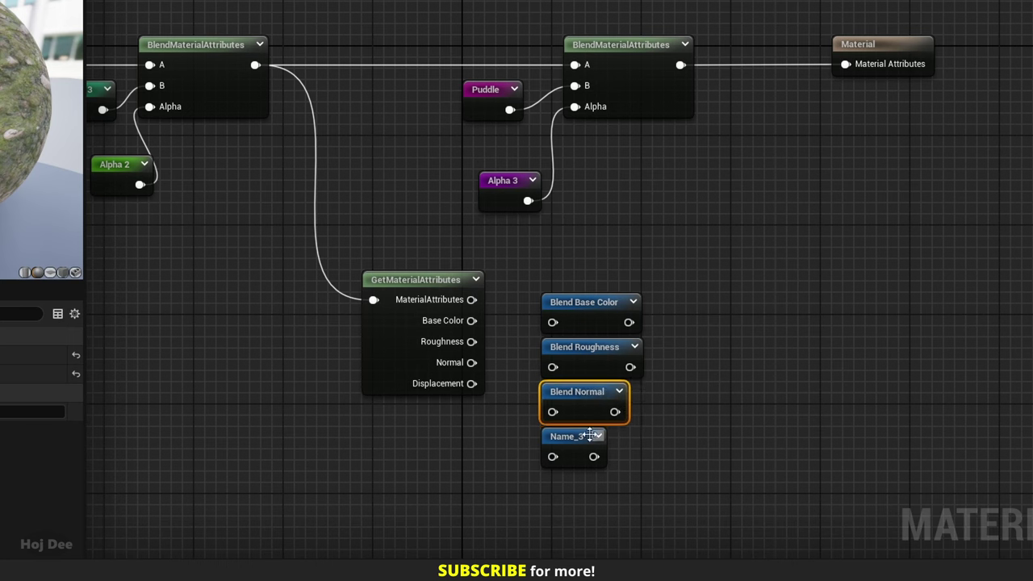
Step: Name the fourth named reroute beside GetMaterialAttributes "Blend Displacement"
{"action": "left_click", "coordinate": [569, 436]}
{"action": "type", "text": "Ble"}
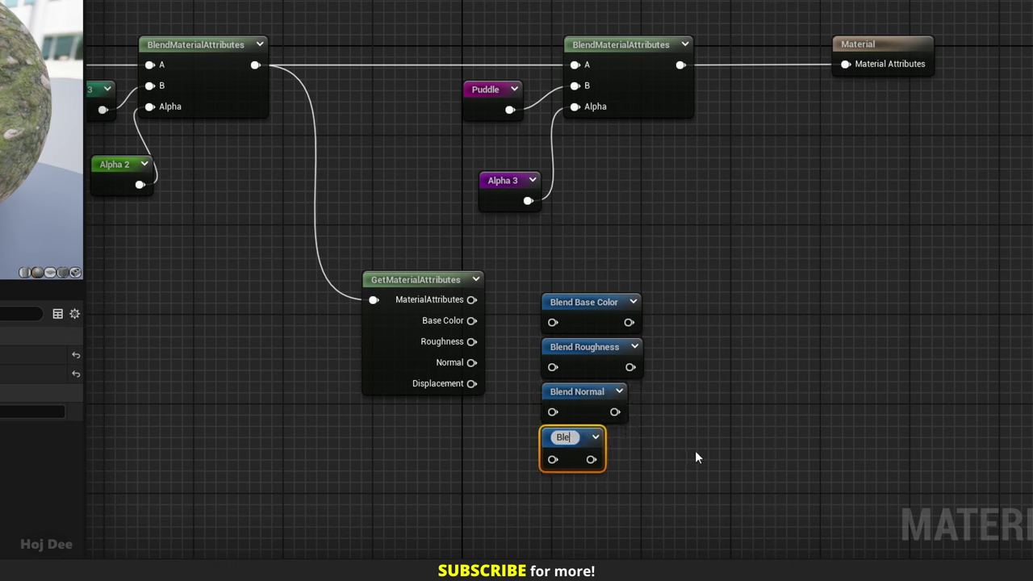
{"action": "type", "text": "nd Displacement"}
{"action": "key", "text": "Return"}
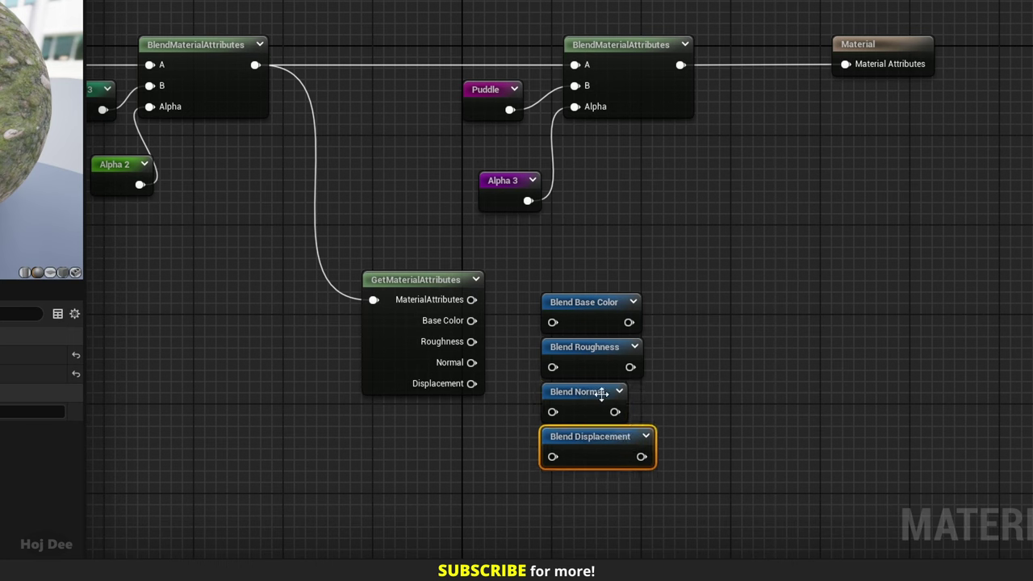
Step: Connect the GetMaterialAttributes Base Color, Roughness, Normal and Displacement outputs to their matching Blend named reroutes
{"action": "left_click_drag", "start_coordinate": [472, 320], "coordinate": [553, 322]}
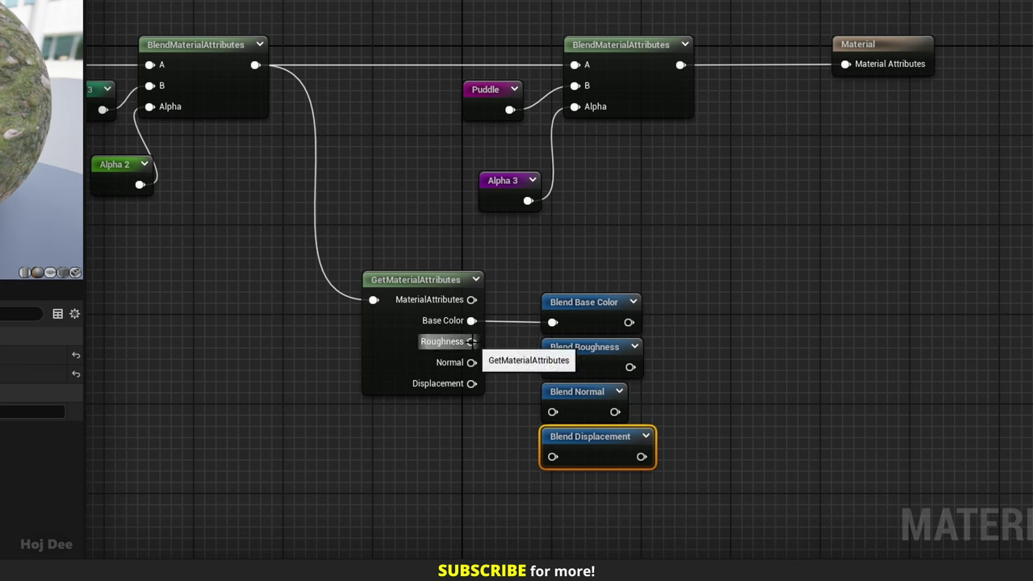
{"action": "left_click_drag", "start_coordinate": [471, 341], "coordinate": [553, 367]}
{"action": "left_click_drag", "start_coordinate": [471, 362], "coordinate": [553, 411]}
{"action": "left_click_drag", "start_coordinate": [471, 383], "coordinate": [553, 457]}
{"action": "scroll", "coordinate": [607, 353], "scroll_direction": "down", "scroll_amount": 2}
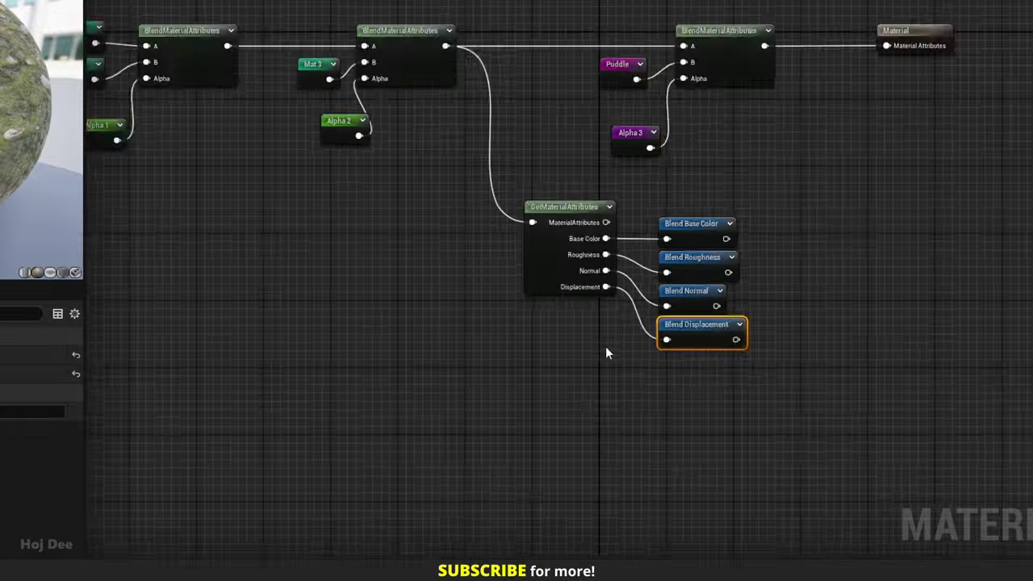
Step: Move the whole group of puddle material nodes farther below the Mat 3 - G comment box
{"action": "scroll", "coordinate": [557, 379], "scroll_direction": "down", "scroll_amount": 5}
{"action": "right_click_drag", "start_coordinate": [493, 408], "coordinate": [676, 137]}
{"action": "scroll", "coordinate": [464, 314], "scroll_direction": "up", "scroll_amount": 3}
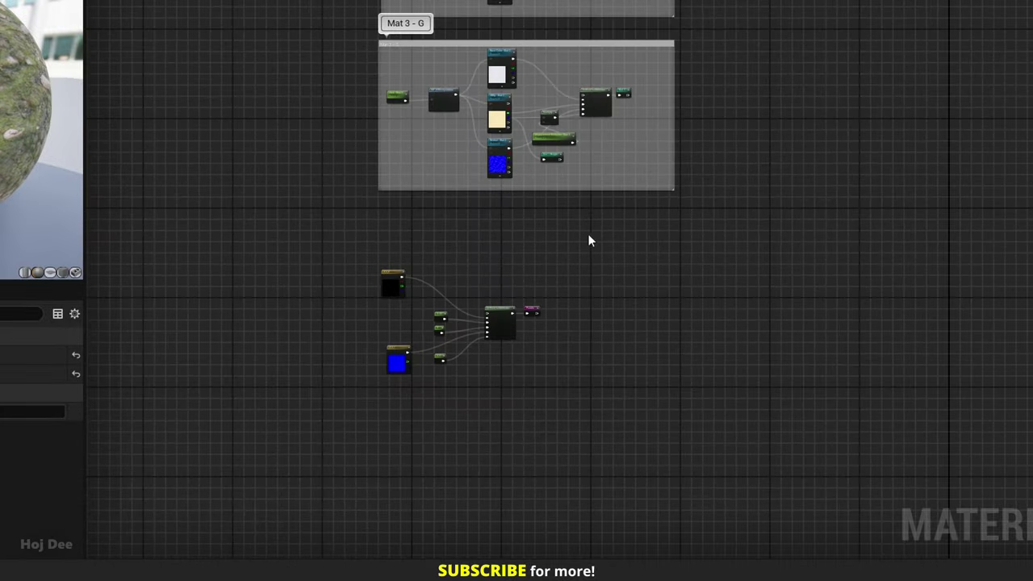
{"action": "left_click_drag", "start_coordinate": [589, 235], "coordinate": [368, 384]}
{"action": "left_click_drag", "start_coordinate": [503, 309], "coordinate": [585, 406]}
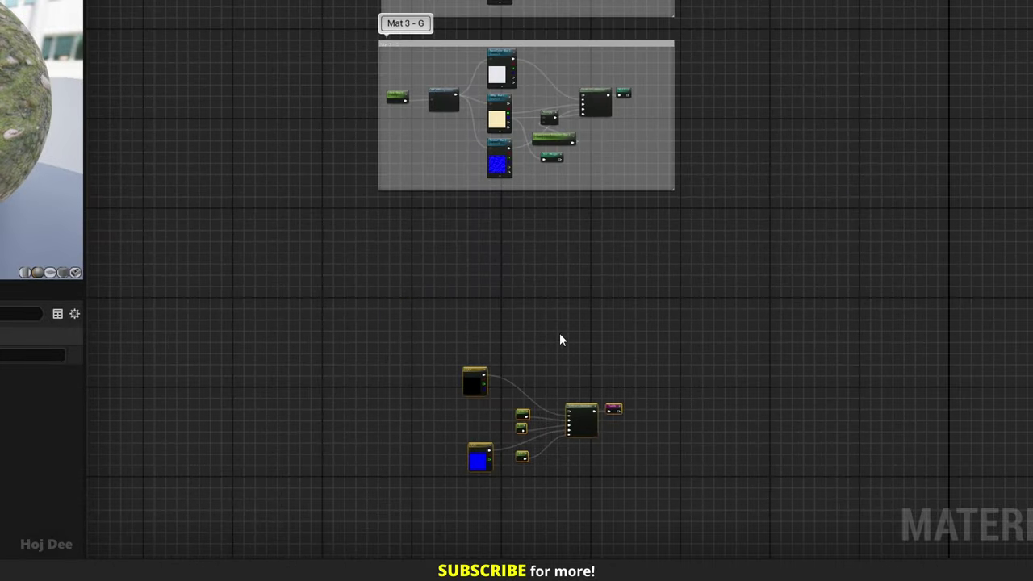
Step: Add usages of the Blend Base Color and Blend Displacement named reroutes above the puddle nodes
{"action": "scroll", "coordinate": [477, 331], "scroll_direction": "up", "scroll_amount": 3}
{"action": "right_click", "coordinate": [386, 282]}
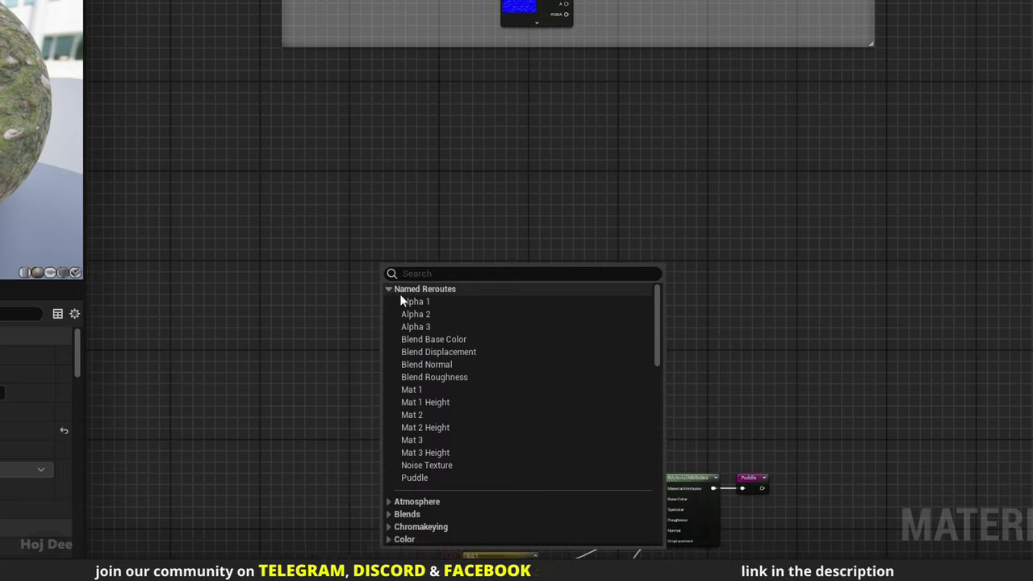
{"action": "left_click", "coordinate": [424, 339]}
{"action": "left_click_drag", "start_coordinate": [406, 280], "coordinate": [371, 301]}
{"action": "right_click", "coordinate": [388, 250]}
{"action": "left_click", "coordinate": [423, 337]}
Step: Add usages of the Blend Normal and Blend Roughness named reroutes and line them up with the other two
{"action": "right_click", "coordinate": [374, 259]}
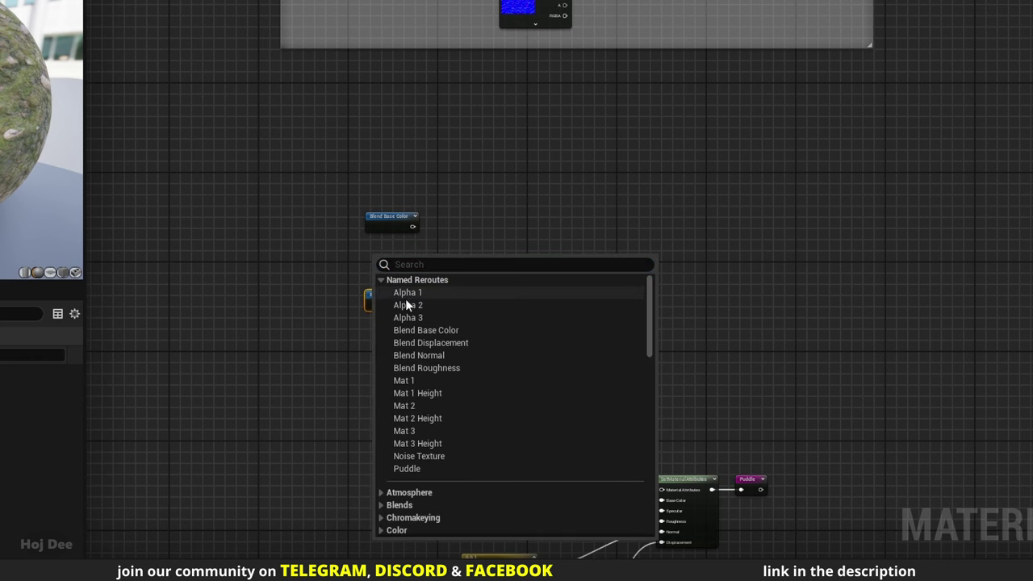
{"action": "key", "text": "Down"}
{"action": "key", "text": "Down"}
{"action": "key", "text": "Down"}
{"action": "key", "text": "Down"}
{"action": "key", "text": "Down"}
{"action": "key", "text": "Return"}
{"action": "right_click", "coordinate": [379, 256]}
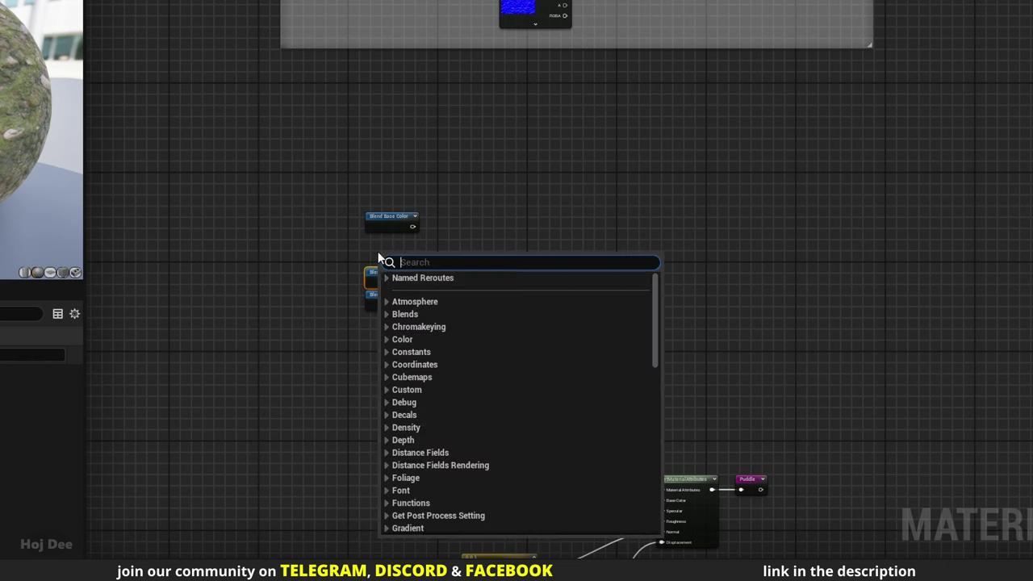
{"action": "left_click", "coordinate": [387, 277]}
{"action": "left_click", "coordinate": [443, 364]}
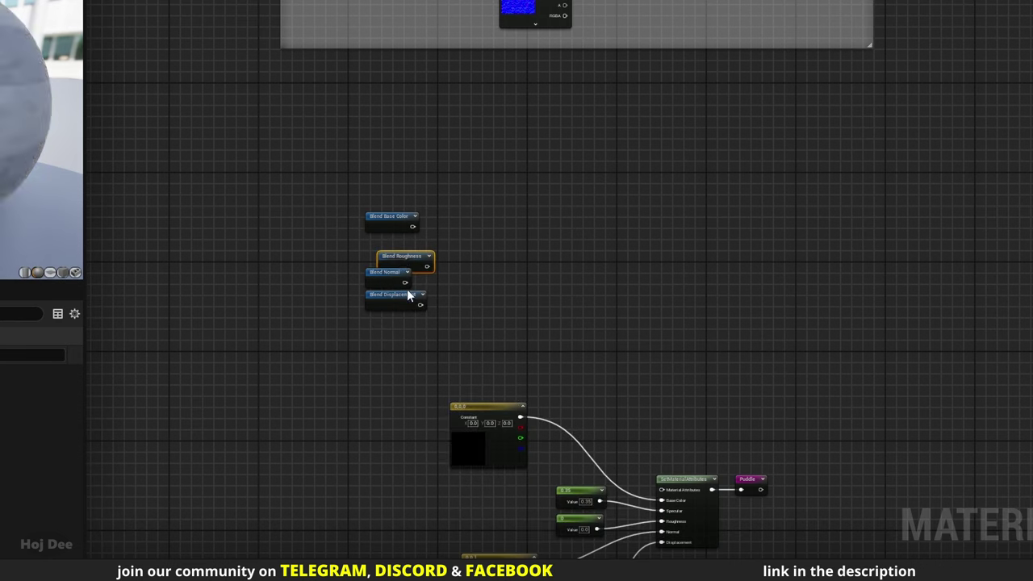
{"action": "left_click_drag", "start_coordinate": [406, 265], "coordinate": [394, 247]}
Step: Convert the 0,0,0 constant to a "Color - Puddle" parameter and multiply it with Blend Base Color into the puddle's Base Color
{"action": "right_click_drag", "start_coordinate": [476, 256], "coordinate": [458, 191]}
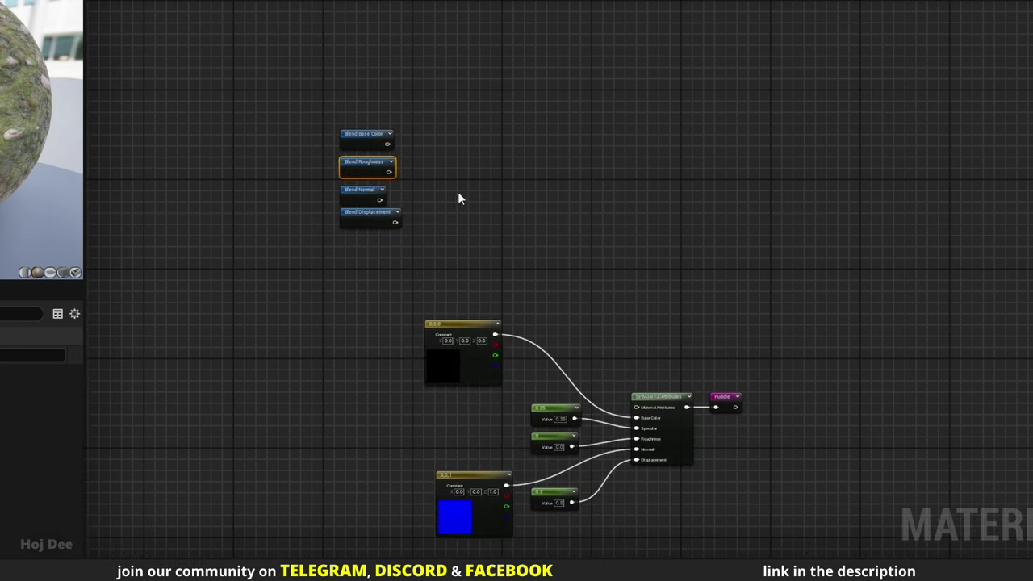
{"action": "scroll", "coordinate": [513, 292], "scroll_direction": "up", "scroll_amount": 2}
{"action": "right_click", "coordinate": [436, 342]}
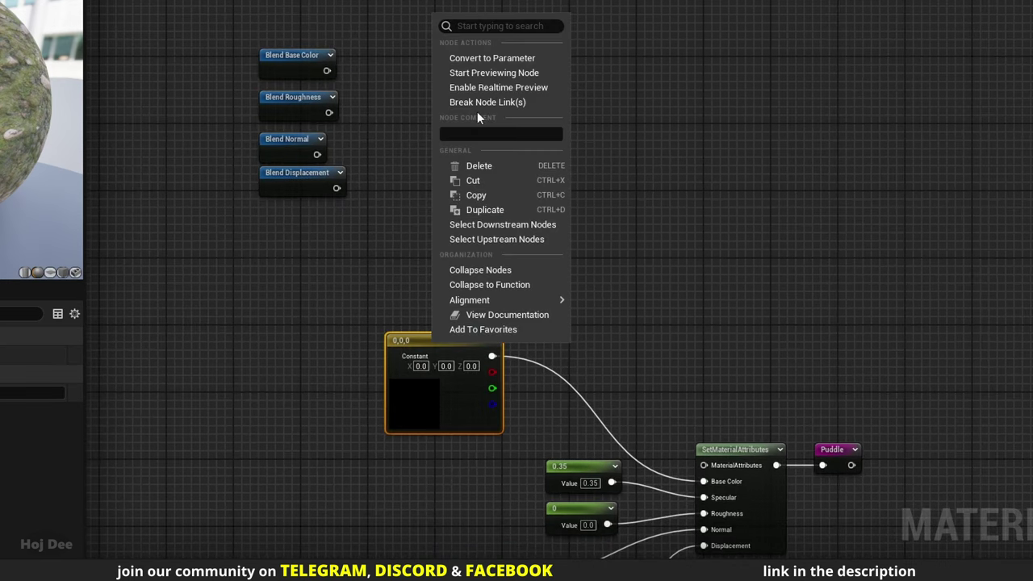
{"action": "left_click", "coordinate": [489, 62]}
{"action": "type", "text": "Color -"}
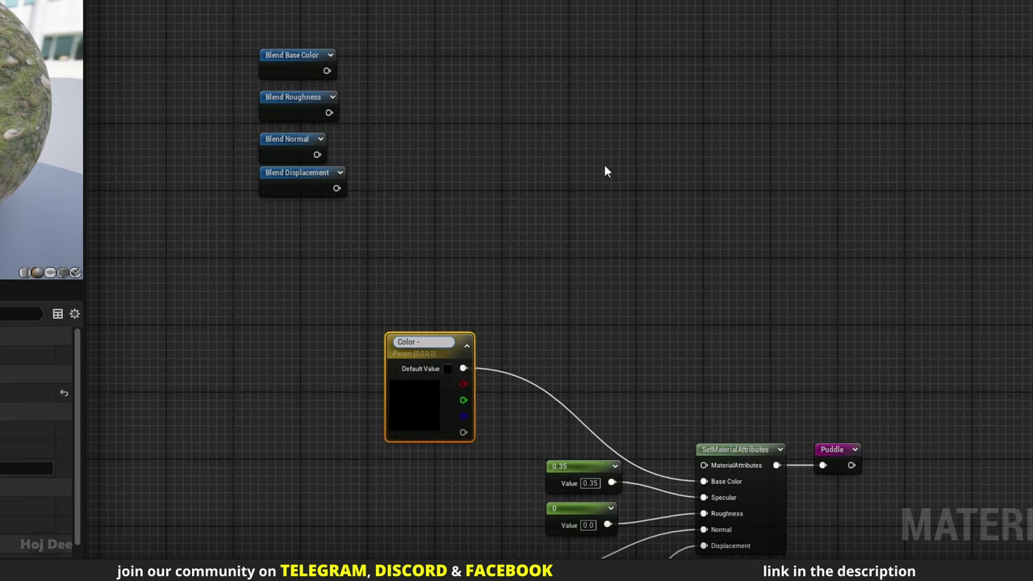
{"action": "type", "text": " Puddle"}
{"action": "key", "text": "Return"}
{"action": "left_click_drag", "start_coordinate": [440, 339], "coordinate": [516, 321]}
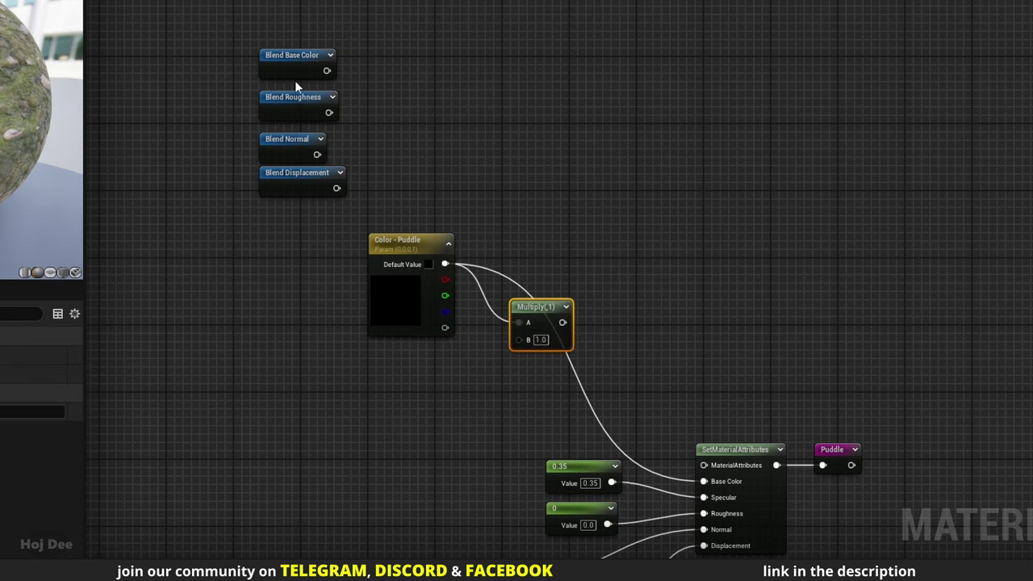
{"action": "left_click_drag", "start_coordinate": [287, 65], "coordinate": [704, 481]}
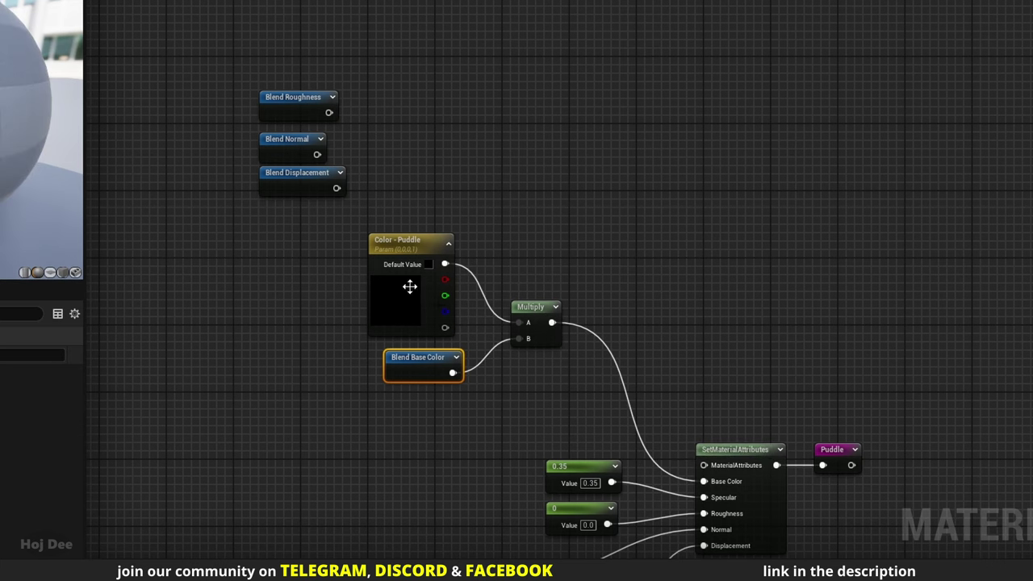
Step: Set the Color - Puddle parameter's default value to a muted tan color
{"action": "left_click", "coordinate": [410, 287]}
{"action": "left_click", "coordinate": [149, 391]}
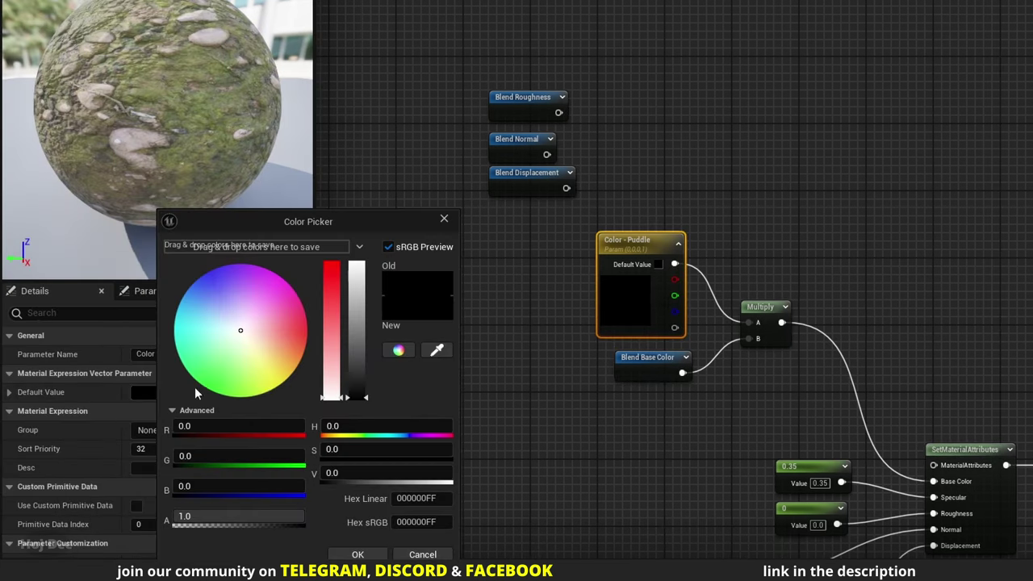
{"action": "left_click", "coordinate": [283, 362]}
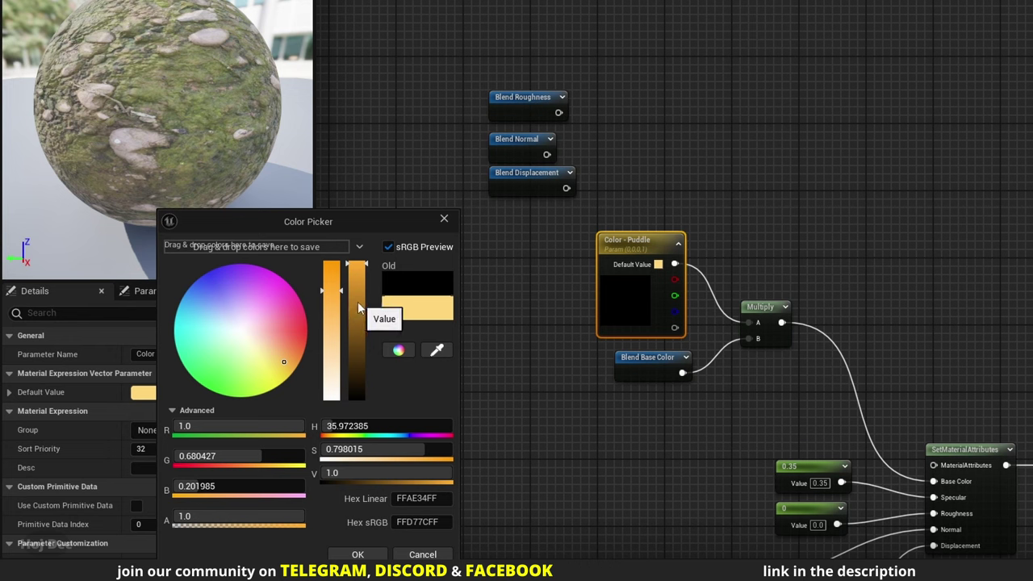
{"action": "mouse_move", "coordinate": [360, 308]}
{"action": "left_mouse_down"}
{"action": "mouse_move", "coordinate": [357, 337]}
{"action": "mouse_move", "coordinate": [331, 319]}
{"action": "left_mouse_up"}
{"action": "left_click", "coordinate": [332, 331]}
{"action": "left_click", "coordinate": [358, 554]}
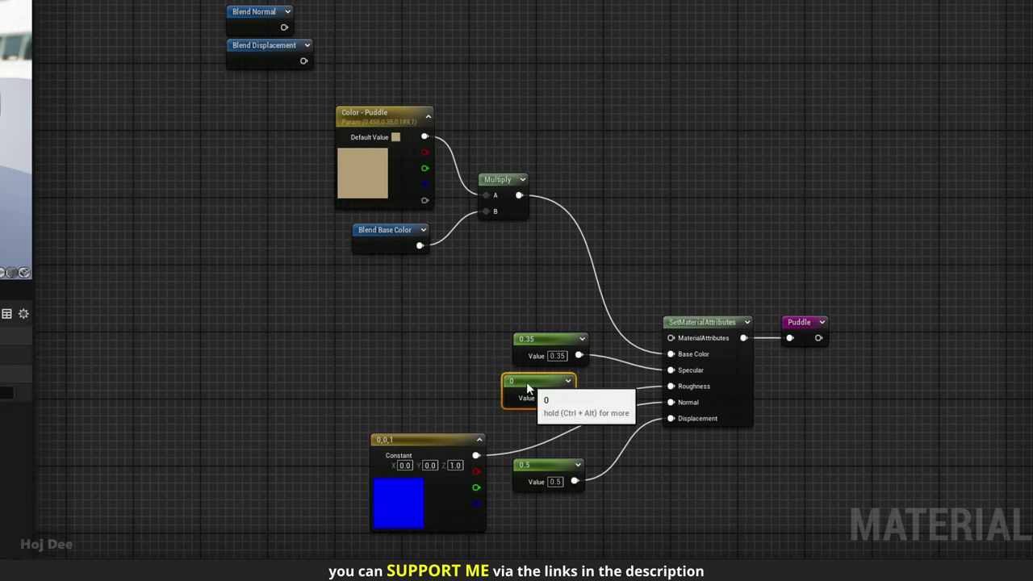
Step: Move the zero roughness constant aside and convert it to a parameter named "Roughness - Puddle"
{"action": "left_click_drag", "start_coordinate": [528, 389], "coordinate": [328, 333]}
{"action": "right_click", "coordinate": [331, 327]}
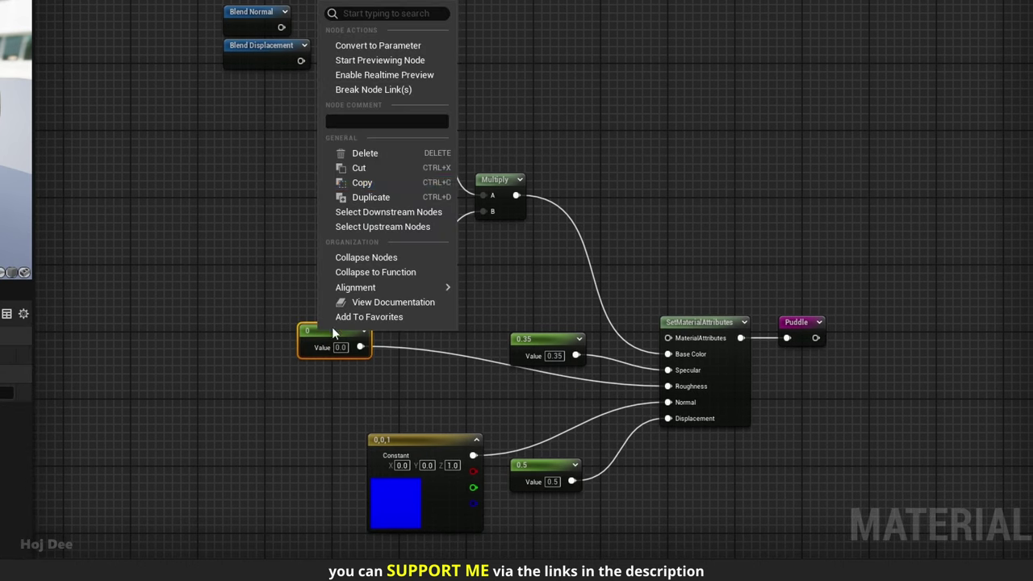
{"action": "left_click", "coordinate": [380, 46]}
{"action": "type", "text": "Roughness - Puddle"}
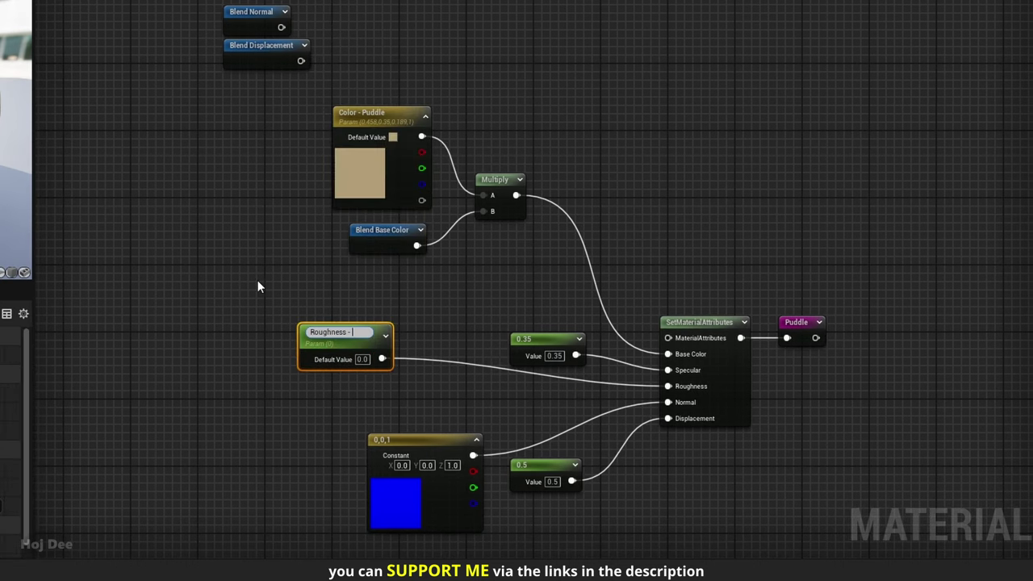
{"action": "key", "text": "Return"}
Step: Multiply Roughness - Puddle with the Blend Roughness reroute and connect the result to the Roughness input of SetMaterialAttributes
{"action": "left_click_drag", "start_coordinate": [413, 103], "coordinate": [478, 412]}
{"action": "key", "text": "m"}
{"action": "left_click", "coordinate": [557, 396]}
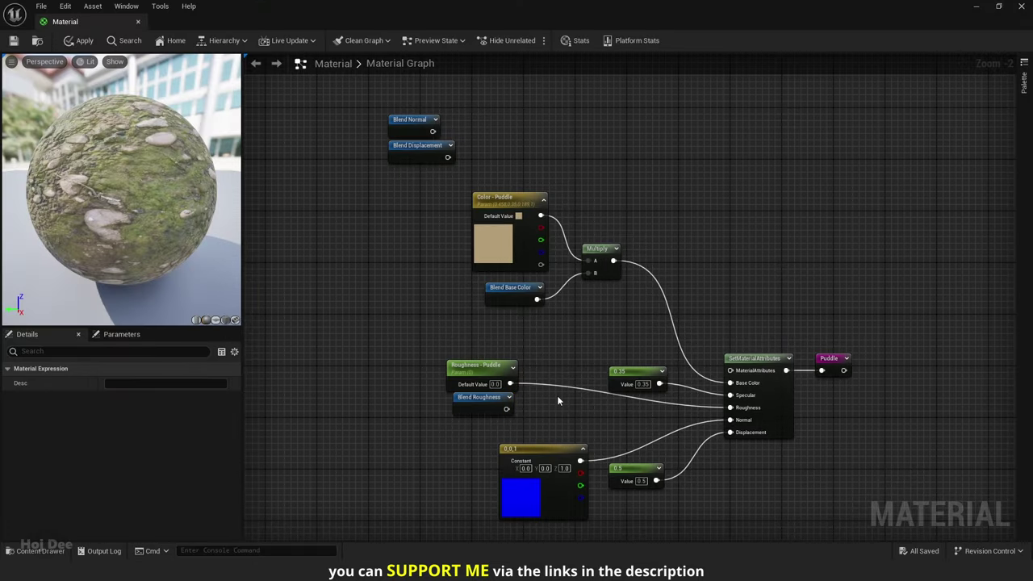
{"action": "mouse_move", "coordinate": [565, 398]}
{"action": "left_mouse_down"}
{"action": "mouse_move", "coordinate": [550, 375]}
{"action": "mouse_move", "coordinate": [550, 391]}
{"action": "left_mouse_up"}
{"action": "left_click_drag", "start_coordinate": [507, 409], "coordinate": [651, 417]}
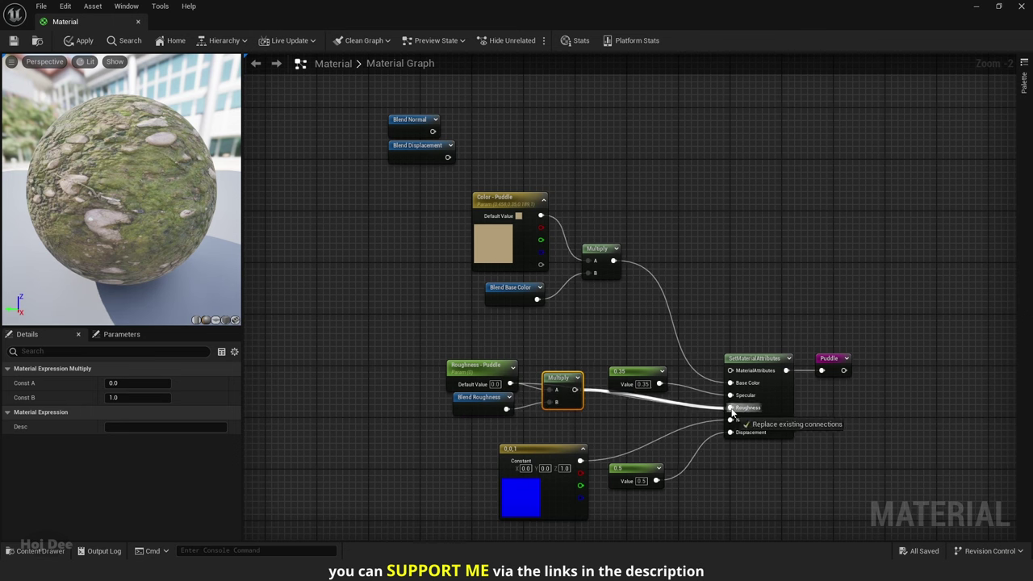
{"action": "left_click_drag", "start_coordinate": [732, 412], "coordinate": [730, 408]}
{"action": "left_click_drag", "start_coordinate": [487, 397], "coordinate": [491, 403]}
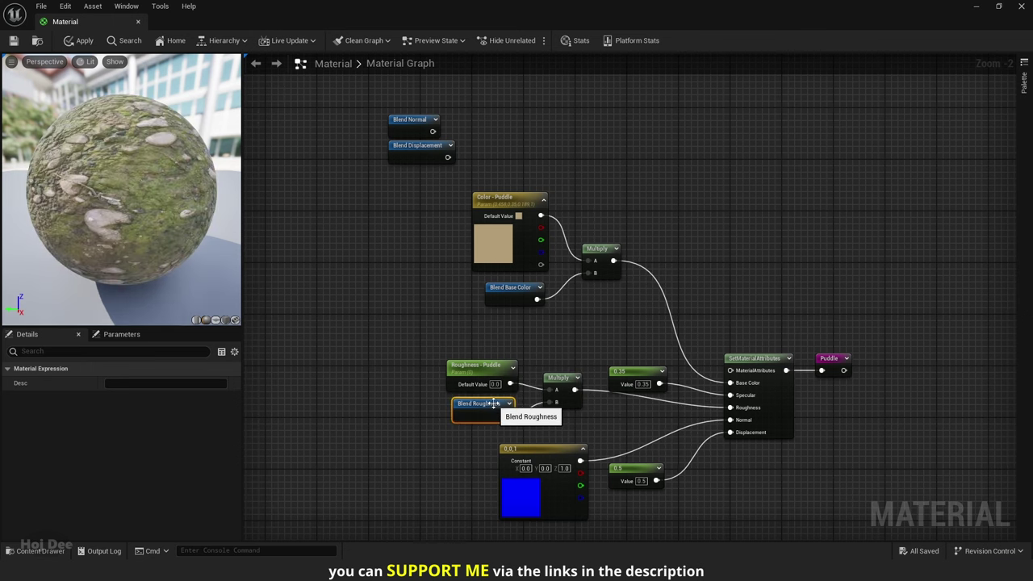
Step: Save the material and inspect the puddle's tinted color and roughness in the level viewport
{"action": "left_click", "coordinate": [297, 220]}
{"action": "left_click", "coordinate": [13, 41]}
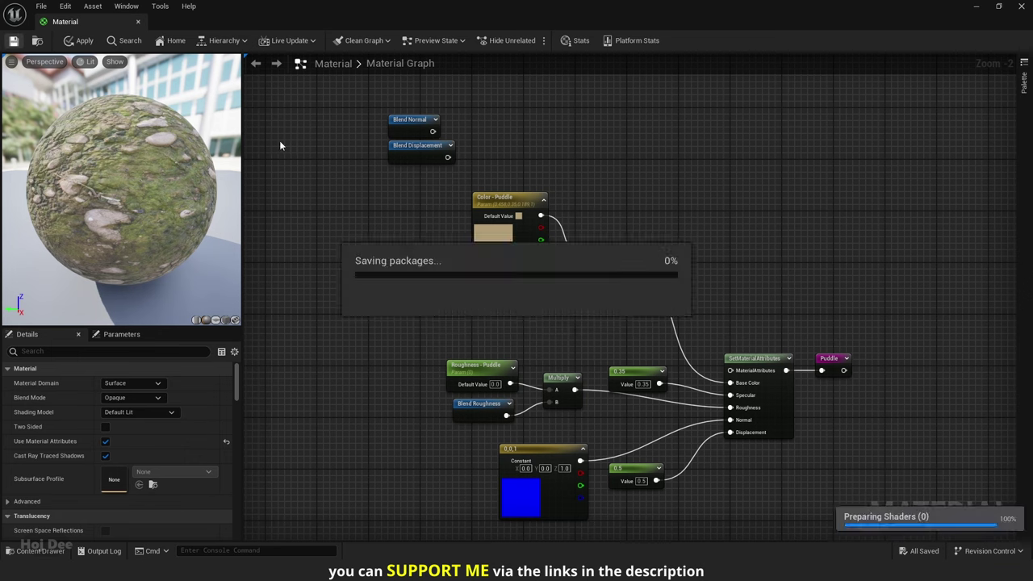
{"action": "left_click_drag", "start_coordinate": [435, 15], "coordinate": [830, 100]}
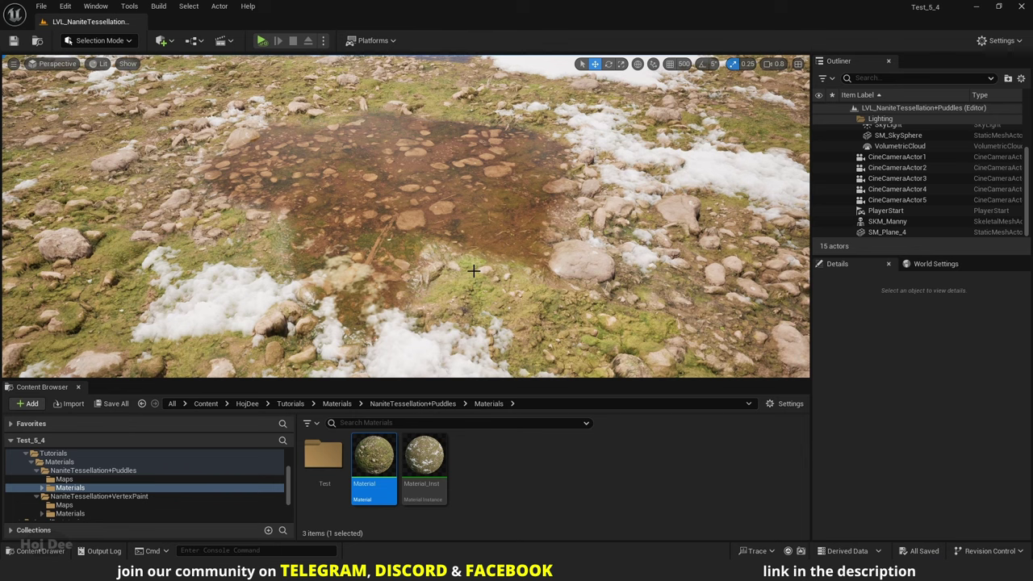
{"action": "right_click_drag", "start_coordinate": [474, 272], "coordinate": [461, 234]}
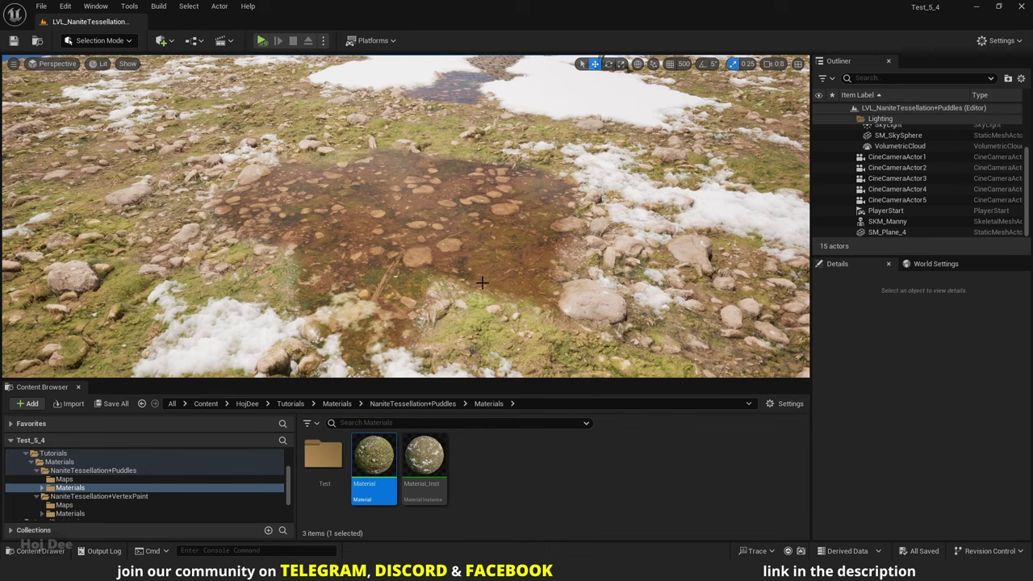
Step: Reopen the base material, add an If node below the 0.5 constant and place the Blend Displacement node beside it
{"action": "double_click", "coordinate": [376, 453]}
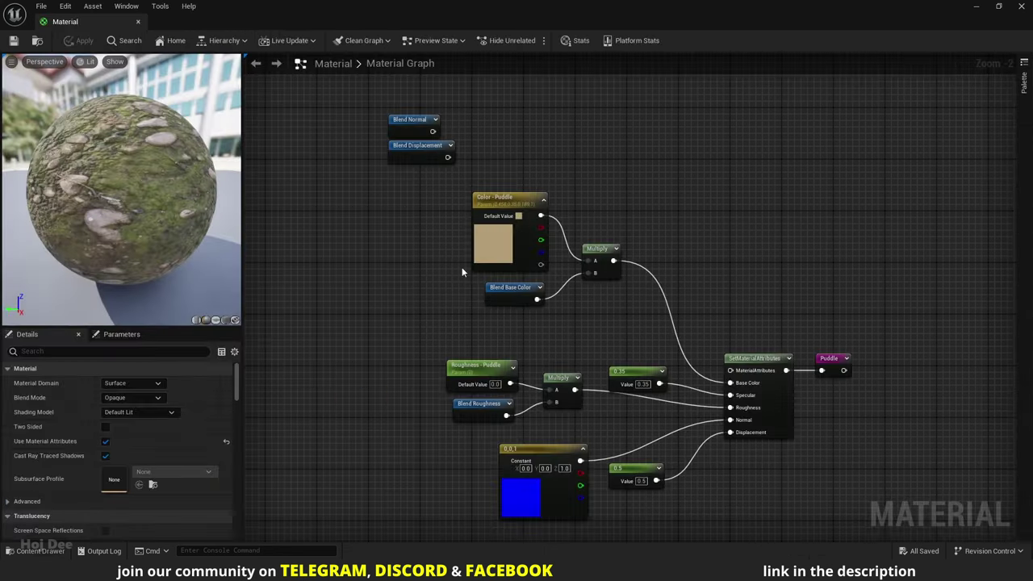
{"action": "right_click_drag", "start_coordinate": [417, 276], "coordinate": [392, 262]}
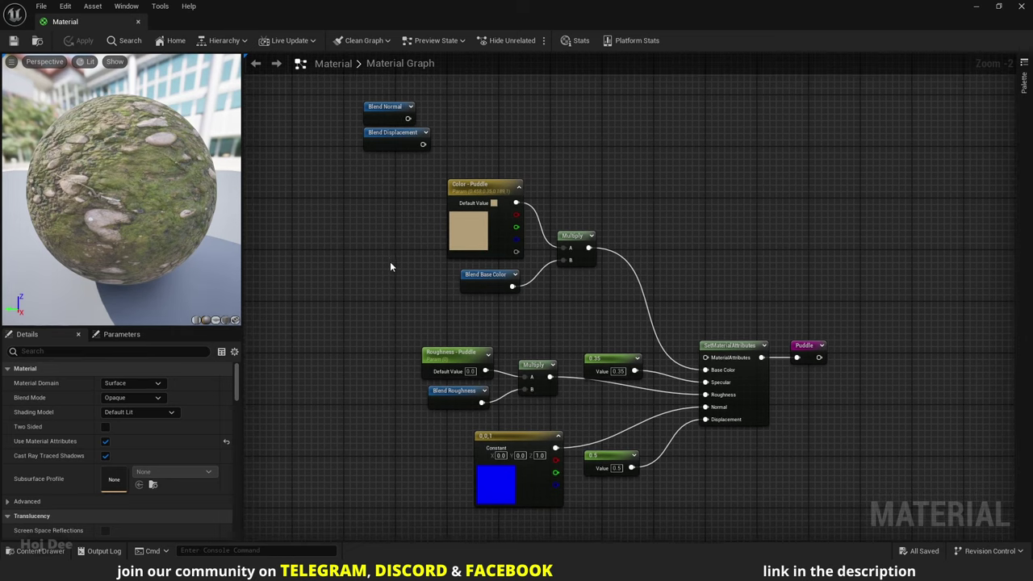
{"action": "right_click_drag", "start_coordinate": [698, 452], "coordinate": [837, 405]}
{"action": "scroll", "coordinate": [668, 414], "scroll_direction": "down", "scroll_amount": 2}
{"action": "scroll", "coordinate": [668, 414], "scroll_direction": "up", "scroll_amount": 1}
{"action": "right_click", "coordinate": [686, 412]}
{"action": "type", "text": "if"}
{"action": "key", "text": "Return"}
{"action": "left_click_drag", "start_coordinate": [492, 40], "coordinate": [779, 447]}
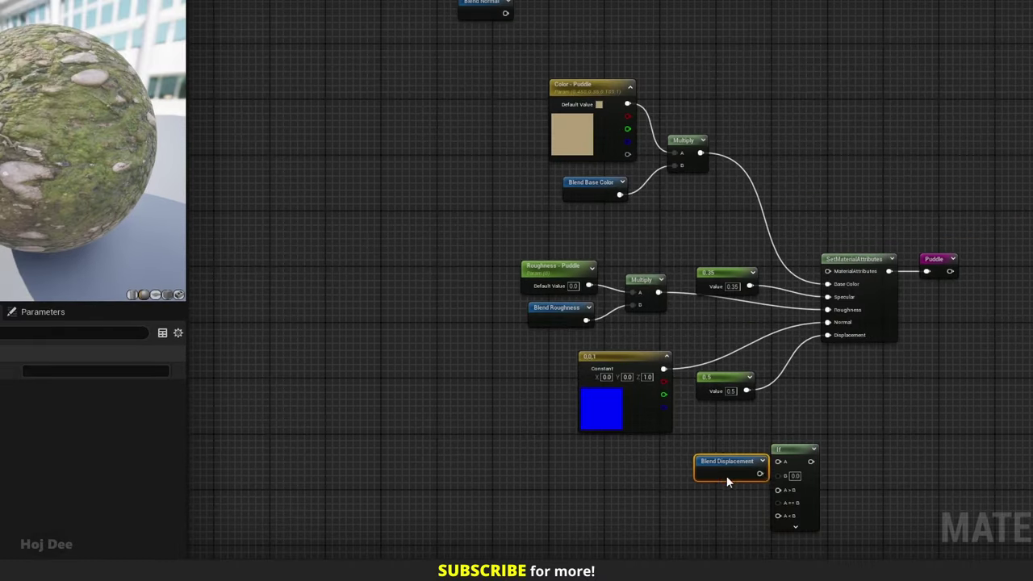
Step: Connect Blend Displacement to the If node's A and A > B inputs and set B to 0.5
{"action": "scroll", "coordinate": [758, 483], "scroll_direction": "up", "scroll_amount": 2}
{"action": "type", "text": "0.5"}
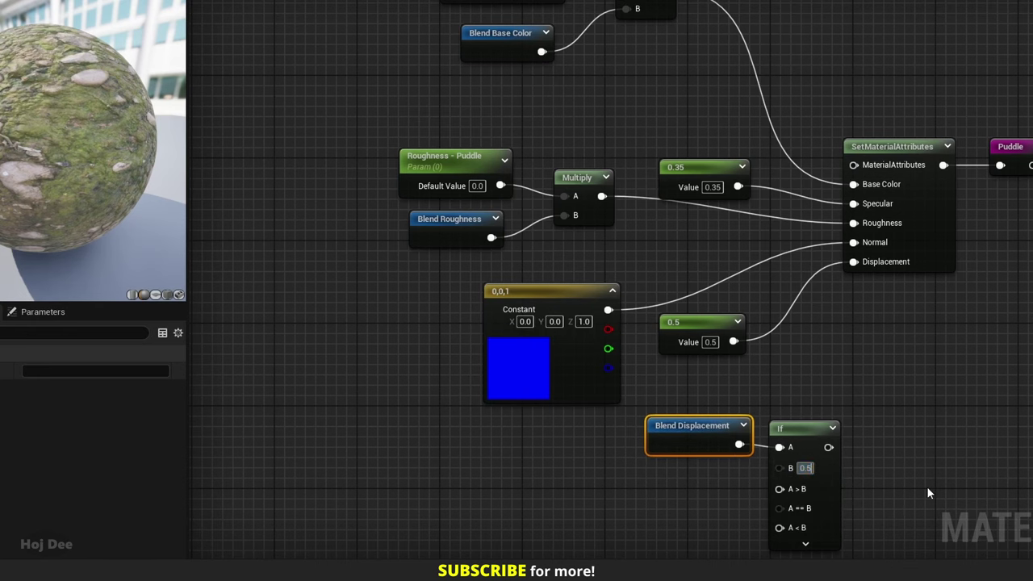
{"action": "key", "text": "Return"}
{"action": "right_click_drag", "start_coordinate": [732, 479], "coordinate": [679, 378]}
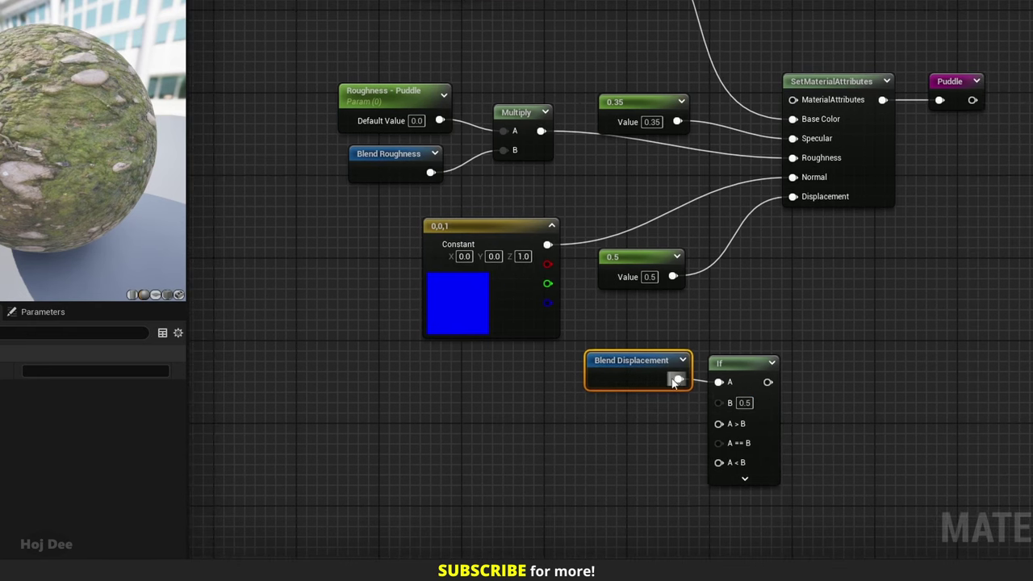
{"action": "left_click_drag", "start_coordinate": [679, 380], "coordinate": [718, 424]}
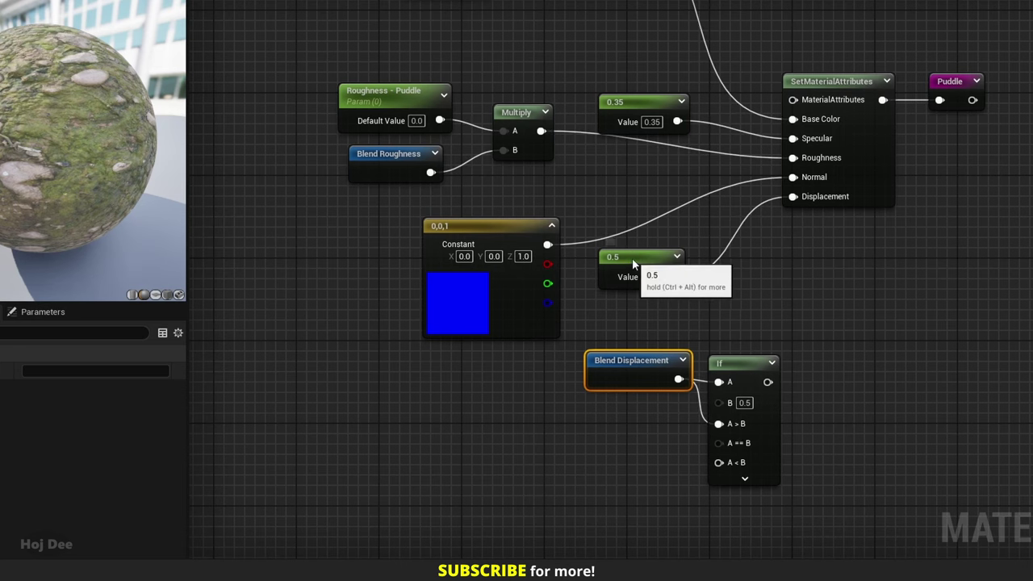
Step: Feed the 0.5 constant into the If node's A < B input and connect the If output to Displacement of SetMaterialAttributes
{"action": "left_click_drag", "start_coordinate": [632, 258], "coordinate": [617, 465]}
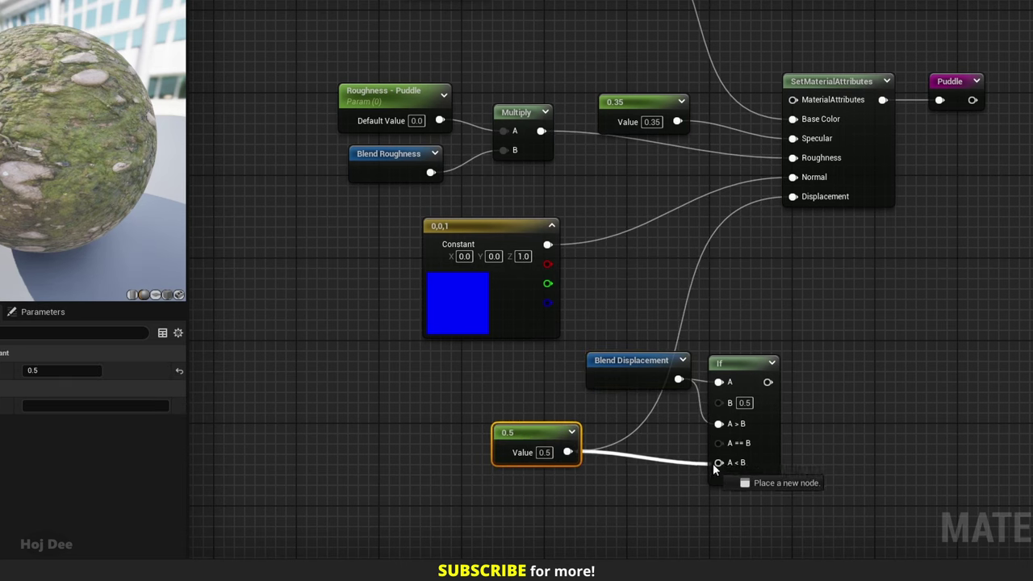
{"action": "left_click_drag", "start_coordinate": [712, 463], "coordinate": [718, 463]}
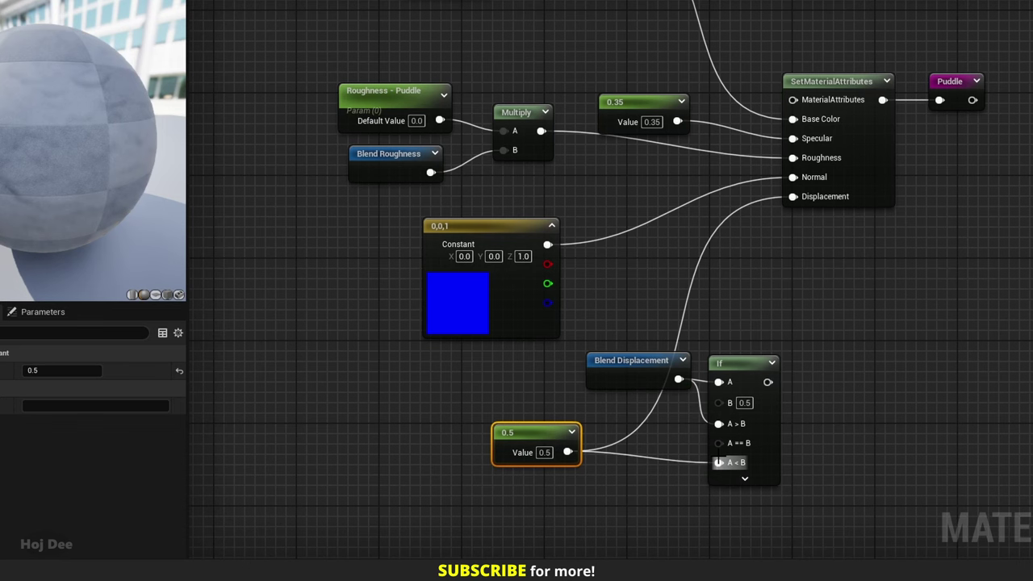
{"action": "left_click_drag", "start_coordinate": [767, 382], "coordinate": [794, 200]}
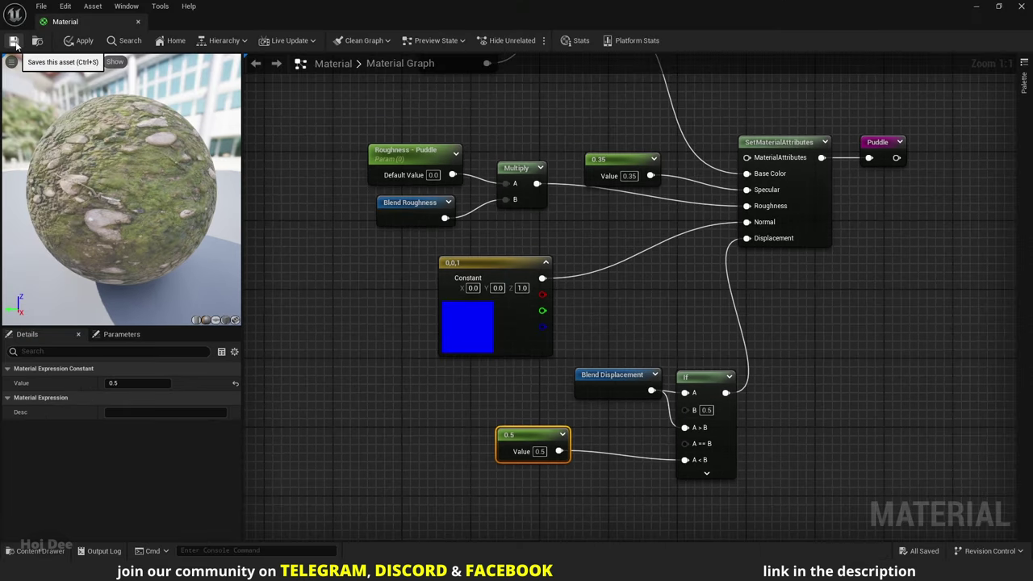
Step: Save the material and inspect the stones in the puddle in the level viewport
{"action": "left_click", "coordinate": [14, 41]}
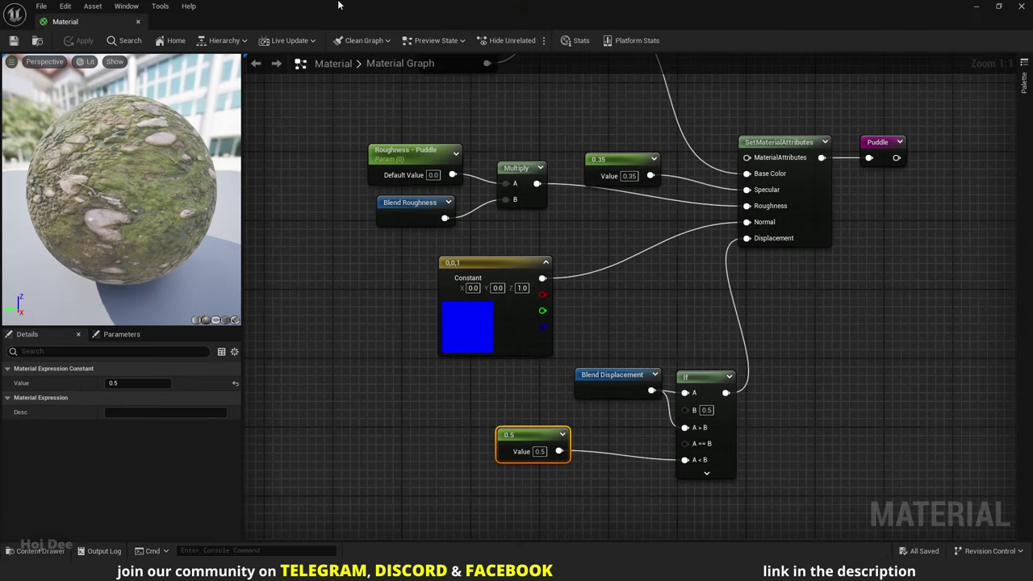
{"action": "left_click_drag", "start_coordinate": [339, 5], "coordinate": [738, 101]}
{"action": "left_click", "coordinate": [851, 102]}
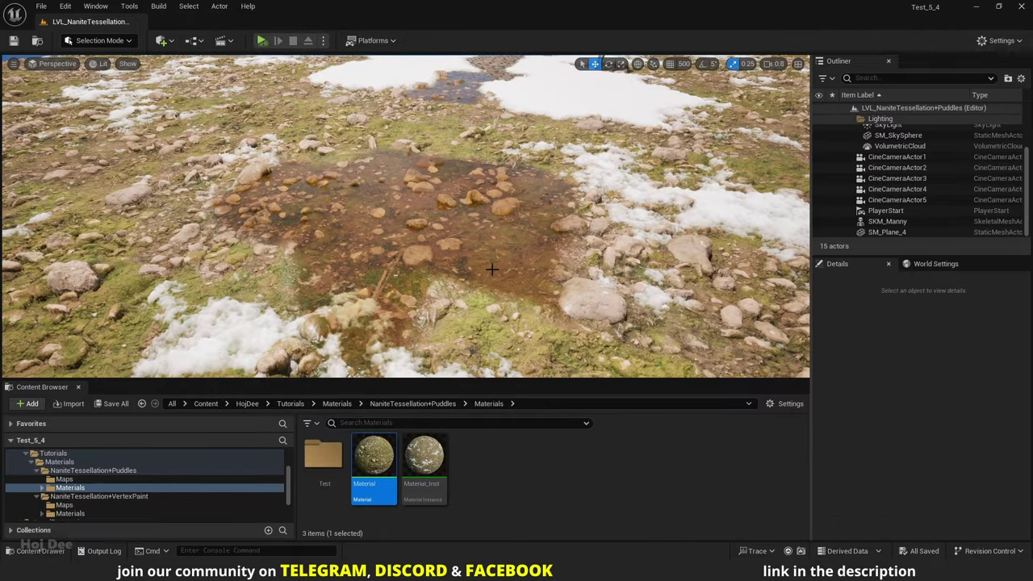
{"action": "key", "text": "w"}
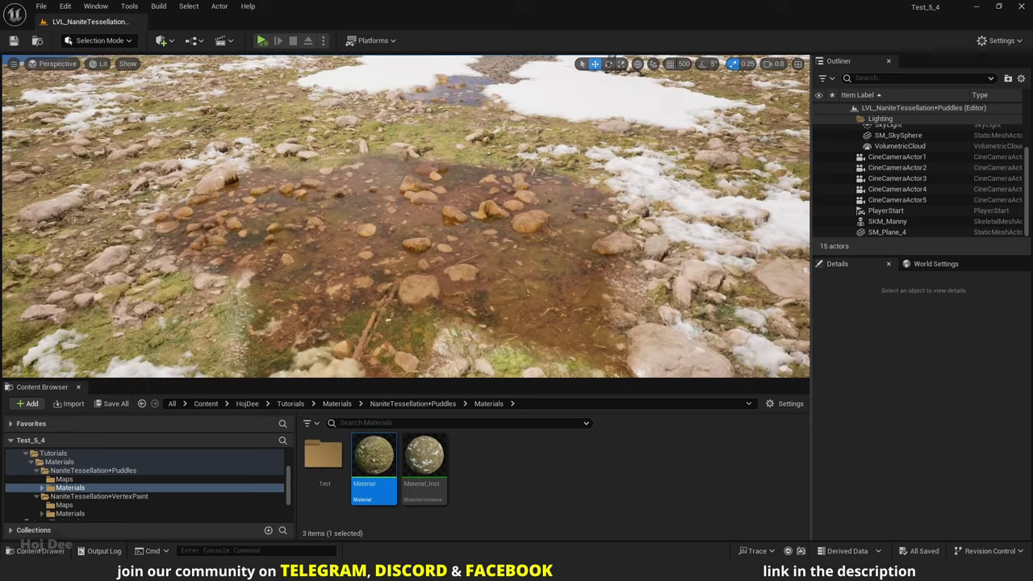
{"action": "mouse_move", "coordinate": [490, 270]}
{"action": "right_mouse_down"}
{"action": "mouse_move", "coordinate": [404, 265]}
{"action": "mouse_move", "coordinate": [466, 300]}
{"action": "mouse_move", "coordinate": [487, 261]}
{"action": "mouse_move", "coordinate": [484, 292]}
{"action": "mouse_move", "coordinate": [488, 270]}
{"action": "right_mouse_up"}
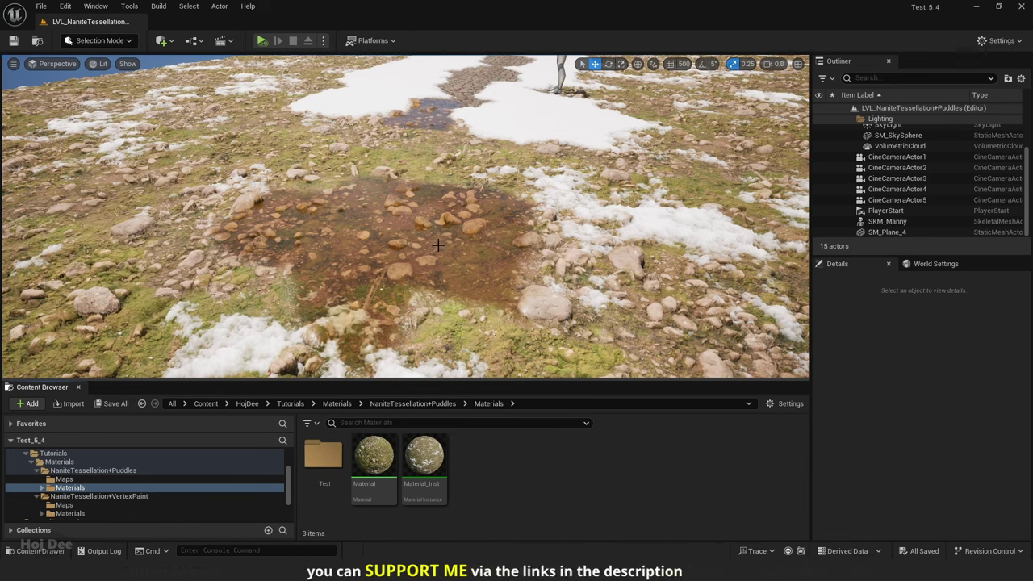
Step: Reopen the base material and move the puddle's input nodes and SetMaterialAttributes apart to make room between them
{"action": "double_click", "coordinate": [386, 454]}
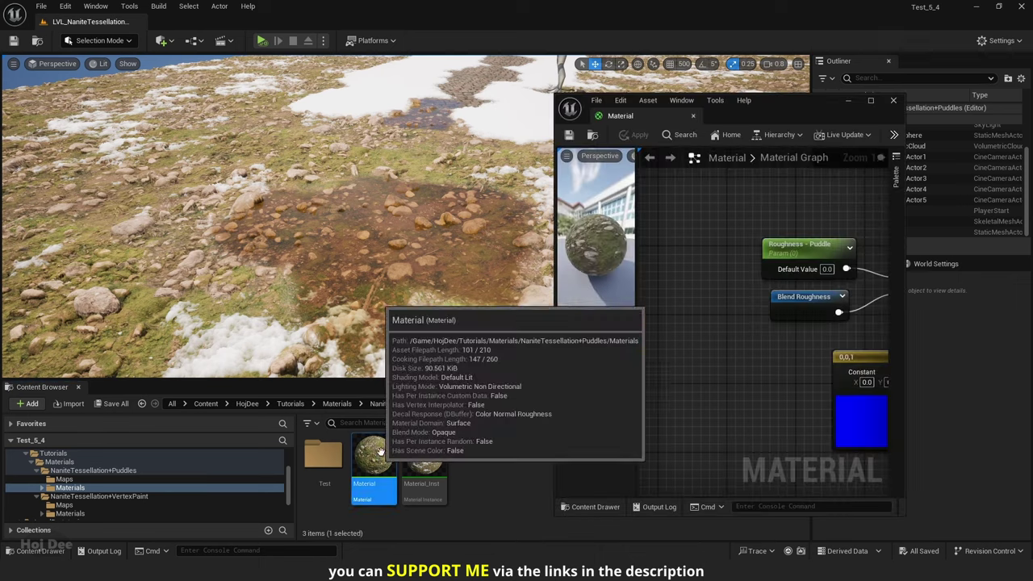
{"action": "left_click", "coordinate": [872, 102]}
{"action": "scroll", "coordinate": [592, 272], "scroll_direction": "down", "scroll_amount": 3}
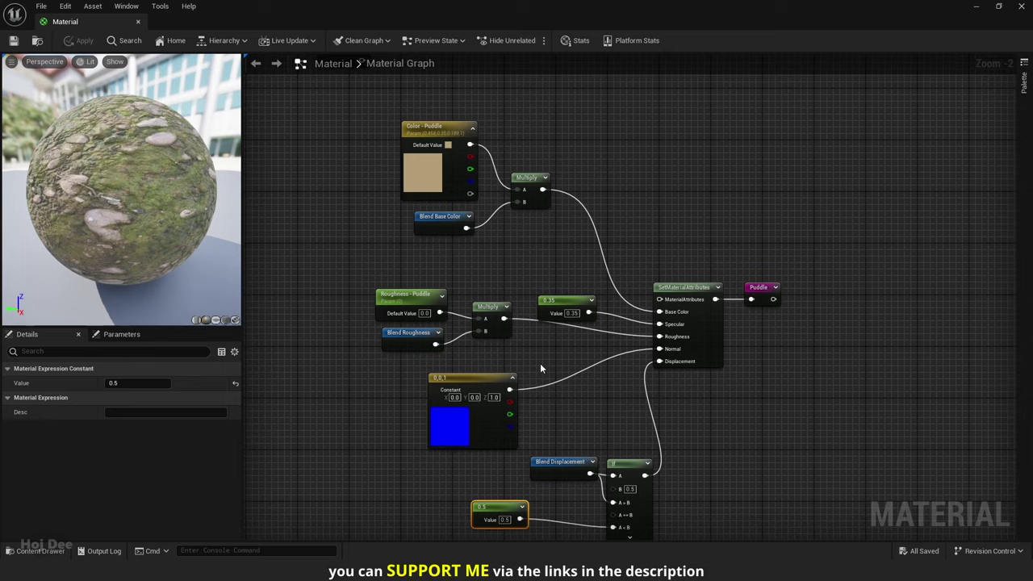
{"action": "right_click_drag", "start_coordinate": [541, 368], "coordinate": [630, 378]}
{"action": "left_click_drag", "start_coordinate": [669, 158], "coordinate": [452, 403]}
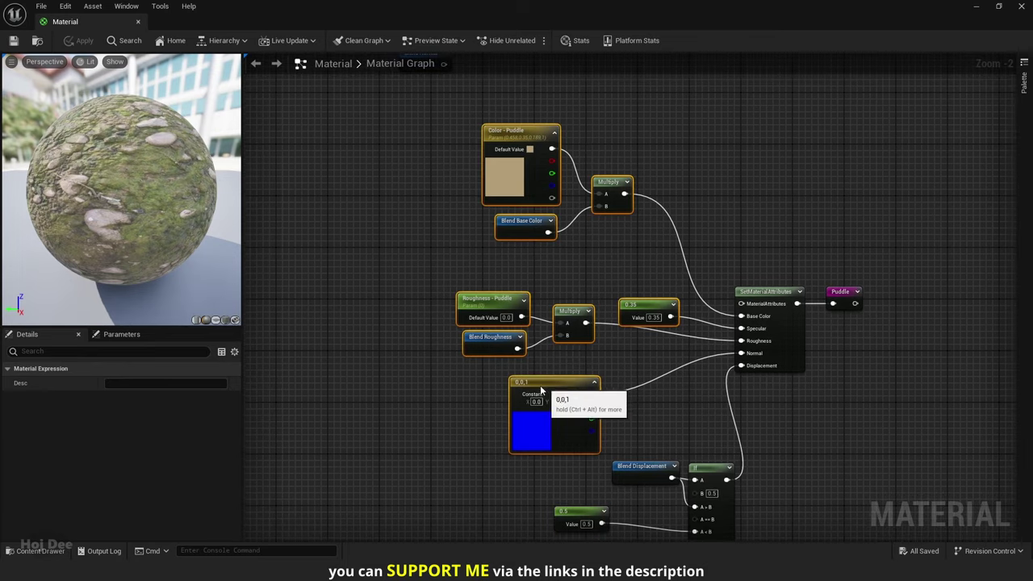
{"action": "left_click_drag", "start_coordinate": [544, 381], "coordinate": [355, 359]}
{"action": "scroll", "coordinate": [753, 356], "scroll_direction": "down", "scroll_amount": 1}
{"action": "left_click_drag", "start_coordinate": [856, 284], "coordinate": [907, 344]}
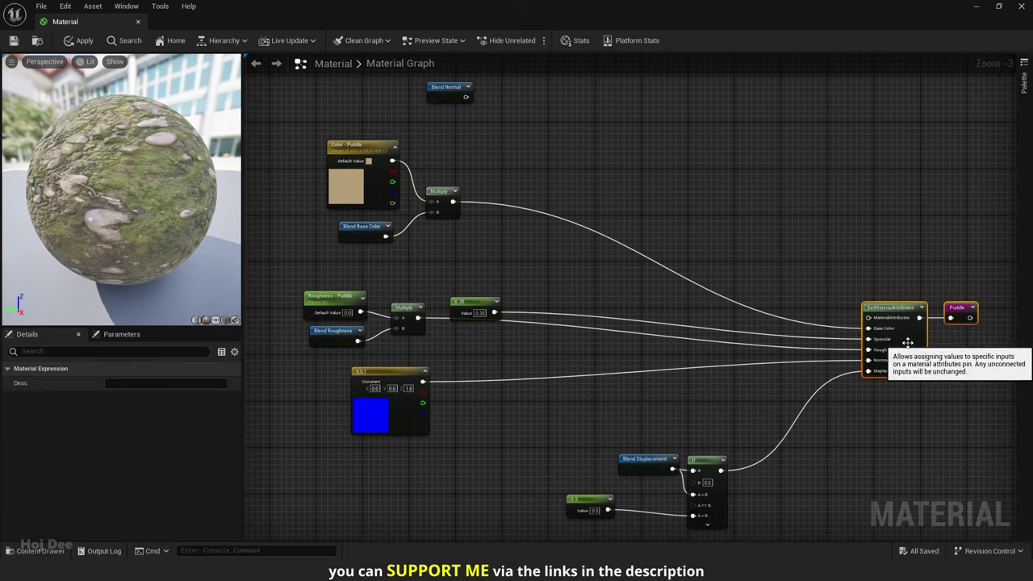
Step: Duplicate the displacement If node four times and stack the copies in a column above it
{"action": "left_click", "coordinate": [807, 407]}
{"action": "left_click", "coordinate": [707, 459]}
{"action": "key", "text": "ctrl+d"}
{"action": "left_click_drag", "start_coordinate": [709, 406], "coordinate": [701, 376]}
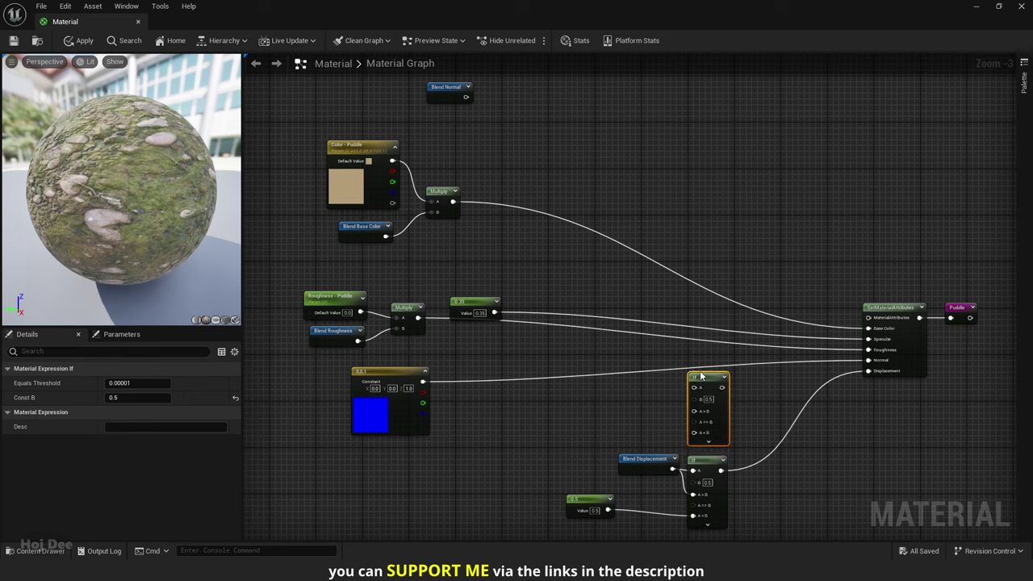
{"action": "key", "text": "ctrl+d"}
{"action": "mouse_move", "coordinate": [709, 312]}
{"action": "left_mouse_down"}
{"action": "mouse_move", "coordinate": [710, 288]}
{"action": "mouse_move", "coordinate": [710, 296]}
{"action": "left_mouse_up"}
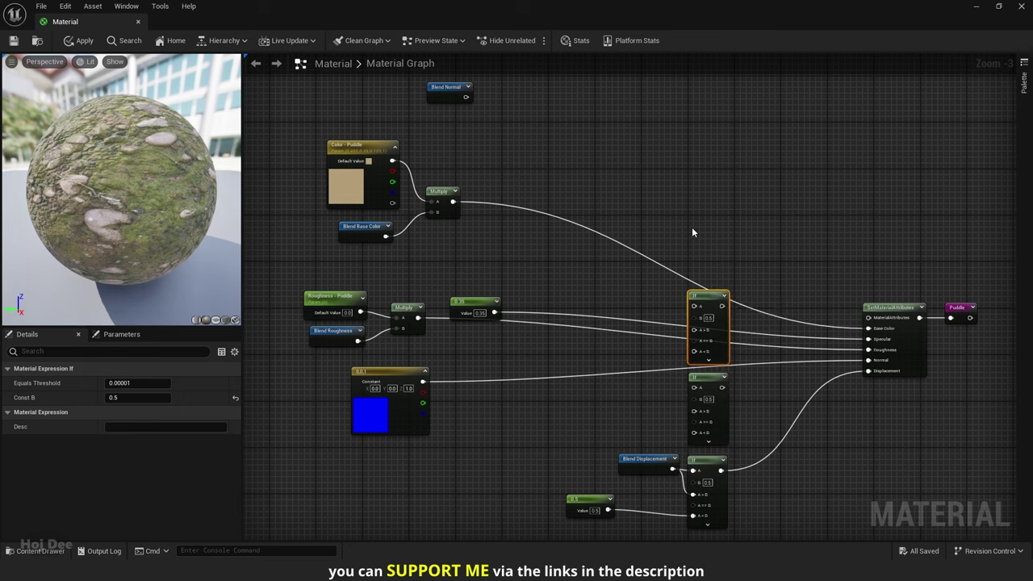
{"action": "key", "text": "ctrl+d"}
{"action": "left_click_drag", "start_coordinate": [709, 232], "coordinate": [704, 126]}
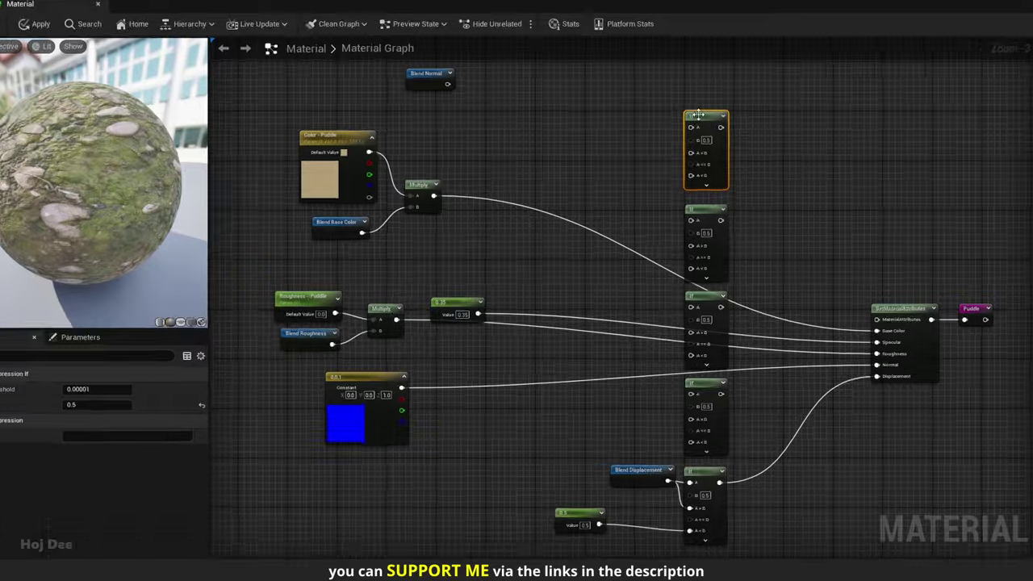
Step: Add the node comments "Base Color" and "Specular" to the two uppermost If nodes
{"action": "right_click", "coordinate": [699, 116]}
{"action": "type", "text": "Base "}
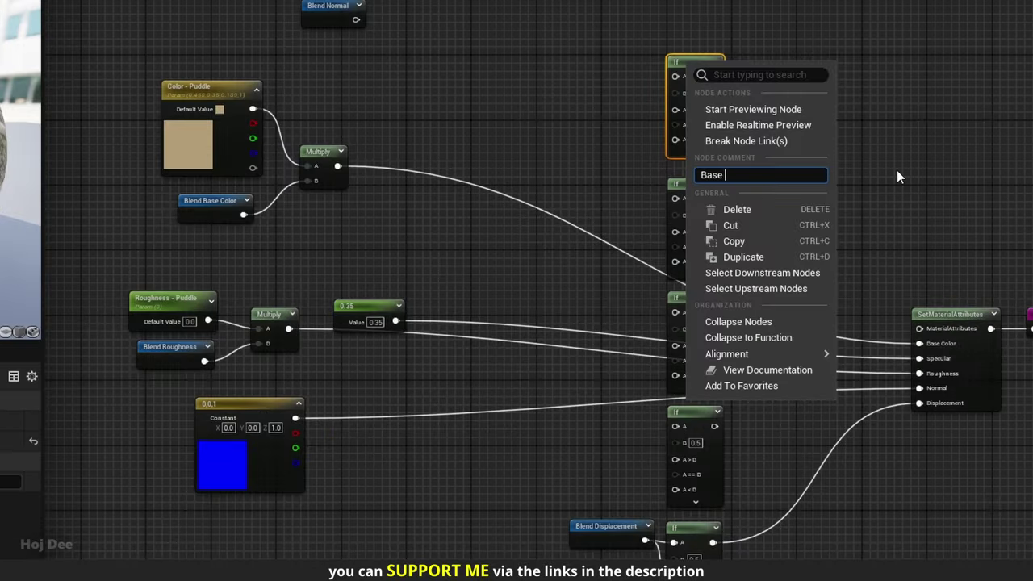
{"action": "type", "text": "Color"}
{"action": "key", "text": "Return"}
{"action": "left_click", "coordinate": [691, 174]}
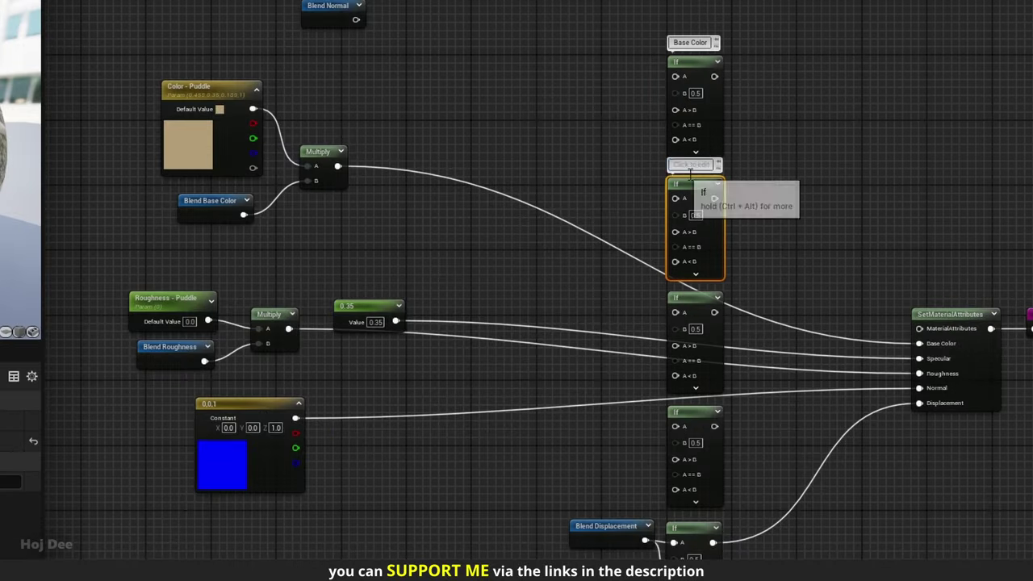
{"action": "left_click", "coordinate": [690, 164]}
{"action": "type", "text": "Specular"}
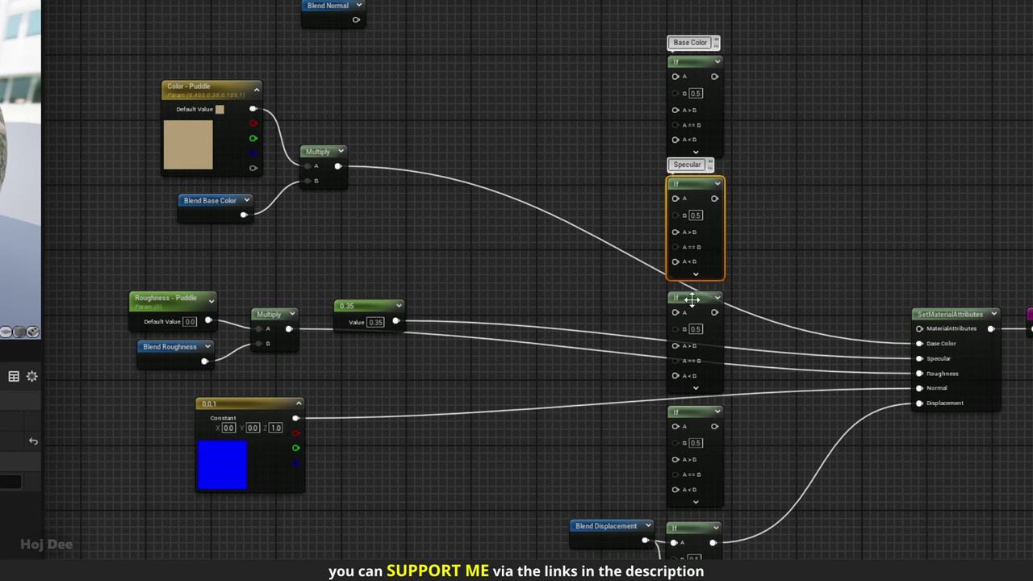
Step: Add the node comments "Roughness" and "Normal" to the third and fourth If nodes
{"action": "left_click", "coordinate": [691, 300]}
{"action": "left_click", "coordinate": [678, 287]}
{"action": "left_click", "coordinate": [688, 279]}
{"action": "type", "text": "Rou"}
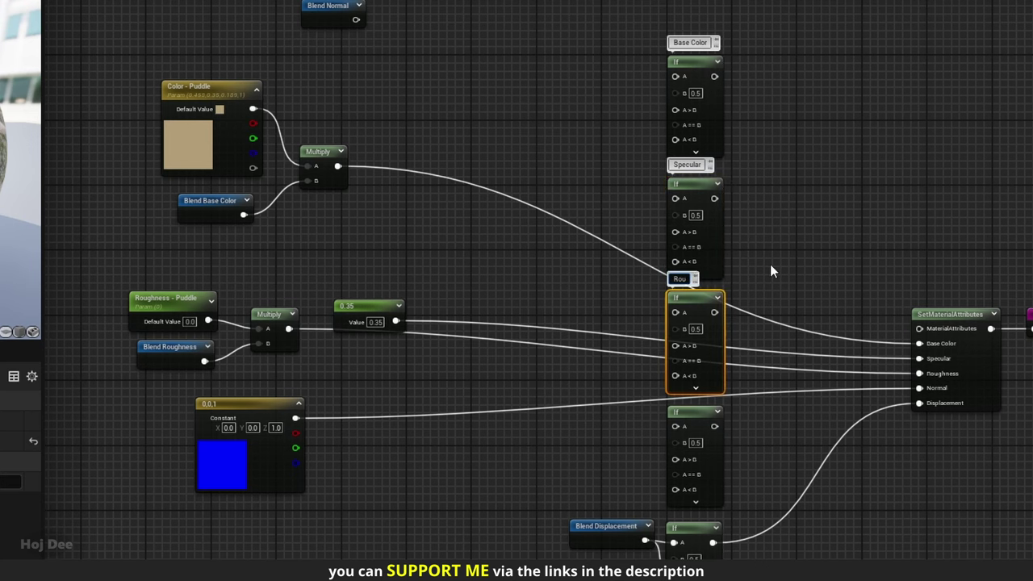
{"action": "type", "text": "ghness"}
{"action": "key", "text": "Return"}
{"action": "left_click", "coordinate": [715, 414]}
{"action": "scroll", "coordinate": [716, 414], "scroll_direction": "up", "scroll_amount": 2}
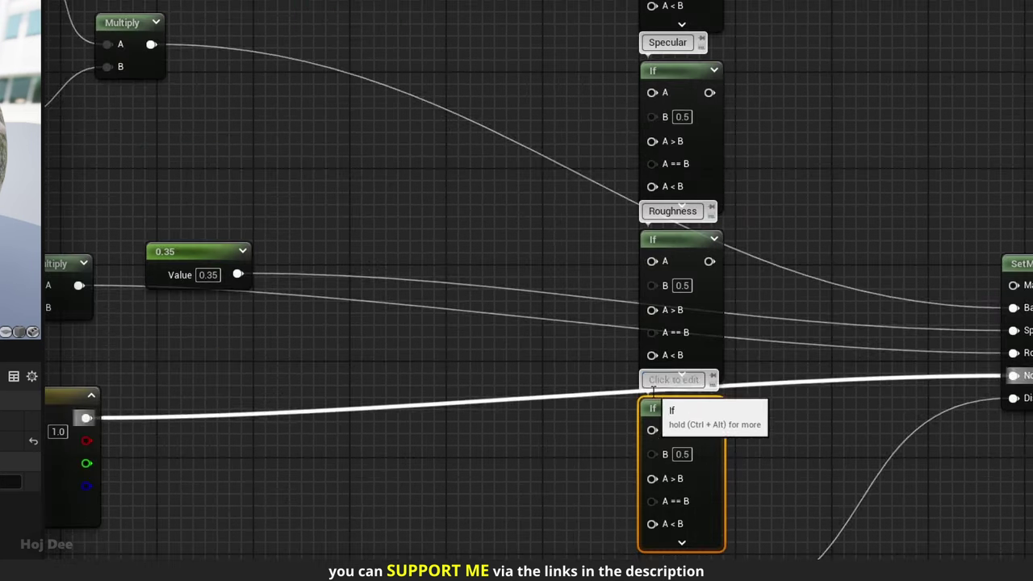
{"action": "left_click", "coordinate": [663, 382]}
{"action": "scroll", "coordinate": [658, 380], "scroll_direction": "down", "scroll_amount": 2}
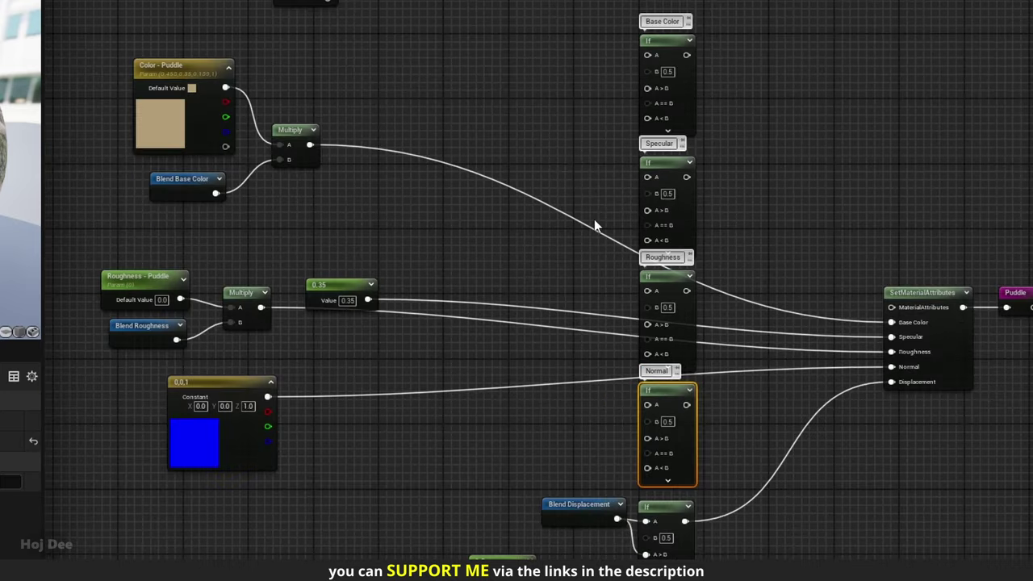
Step: Connect the four commented If nodes' outputs to the matching Base Color, Specular, Roughness and Normal inputs of SetMaterialAttributes
{"action": "left_click", "coordinate": [578, 160]}
{"action": "left_click_drag", "start_coordinate": [687, 55], "coordinate": [891, 322]}
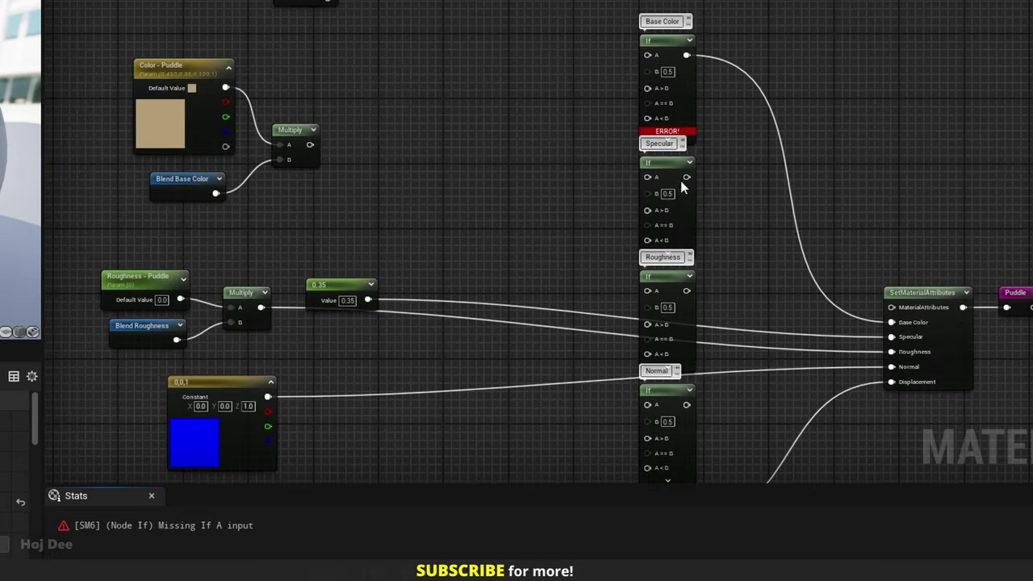
{"action": "left_click_drag", "start_coordinate": [687, 177], "coordinate": [892, 339]}
{"action": "left_click_drag", "start_coordinate": [687, 292], "coordinate": [891, 352]}
{"action": "left_click_drag", "start_coordinate": [687, 405], "coordinate": [692, 412]}
{"action": "left_click_drag", "start_coordinate": [891, 370], "coordinate": [892, 370]}
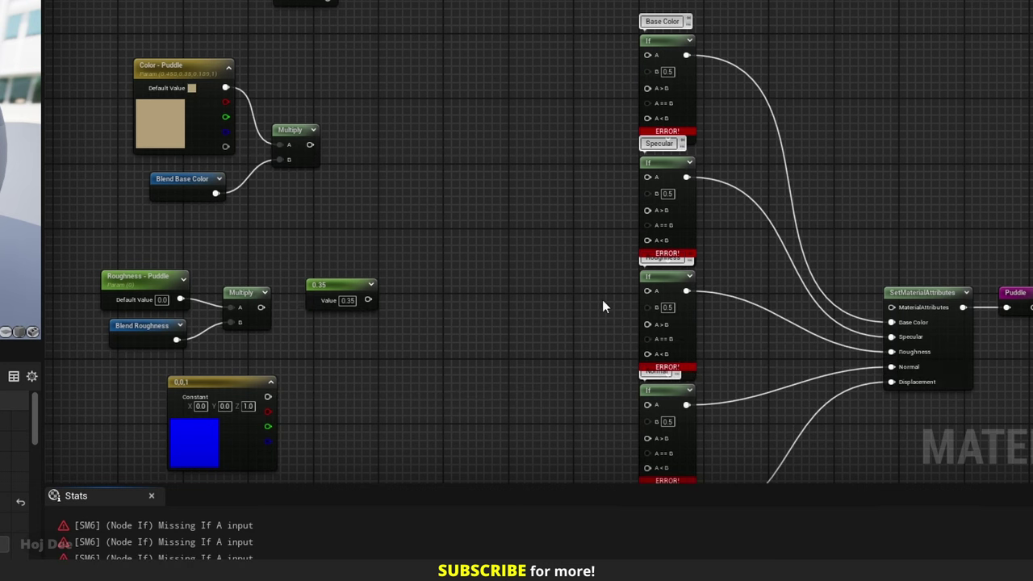
Step: Duplicate the Blend Displacement node and connect the copy to the A input of the Base Color If node
{"action": "right_click_drag", "start_coordinate": [558, 216], "coordinate": [652, 337]}
{"action": "right_click_drag", "start_coordinate": [664, 473], "coordinate": [655, 303]}
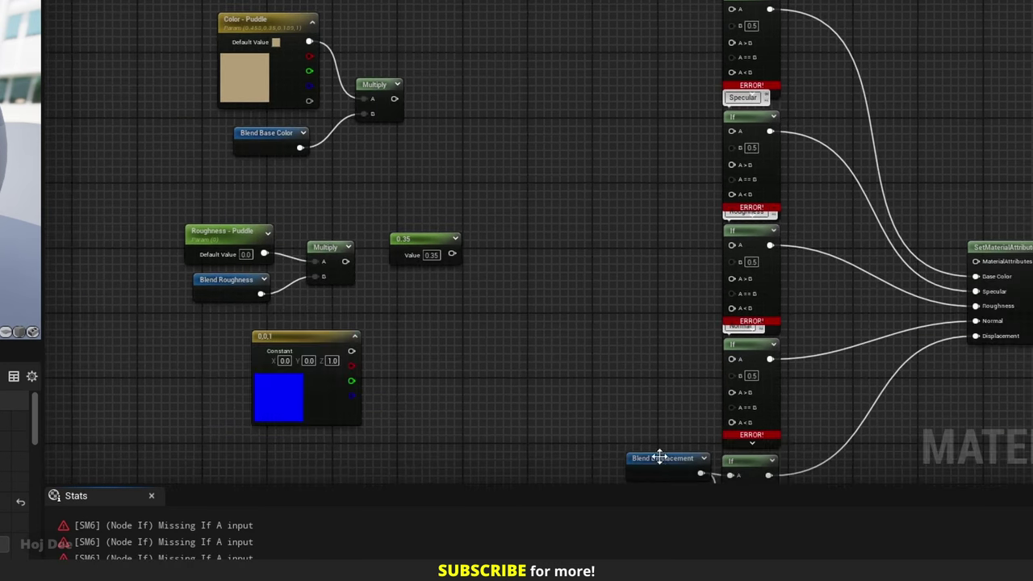
{"action": "left_click", "coordinate": [659, 457]}
{"action": "key", "text": "ctrl+d"}
{"action": "left_click_drag", "start_coordinate": [664, 346], "coordinate": [643, 2]}
{"action": "right_click_drag", "start_coordinate": [700, 5], "coordinate": [670, 214]}
{"action": "scroll", "coordinate": [671, 214], "scroll_direction": "up", "scroll_amount": 3}
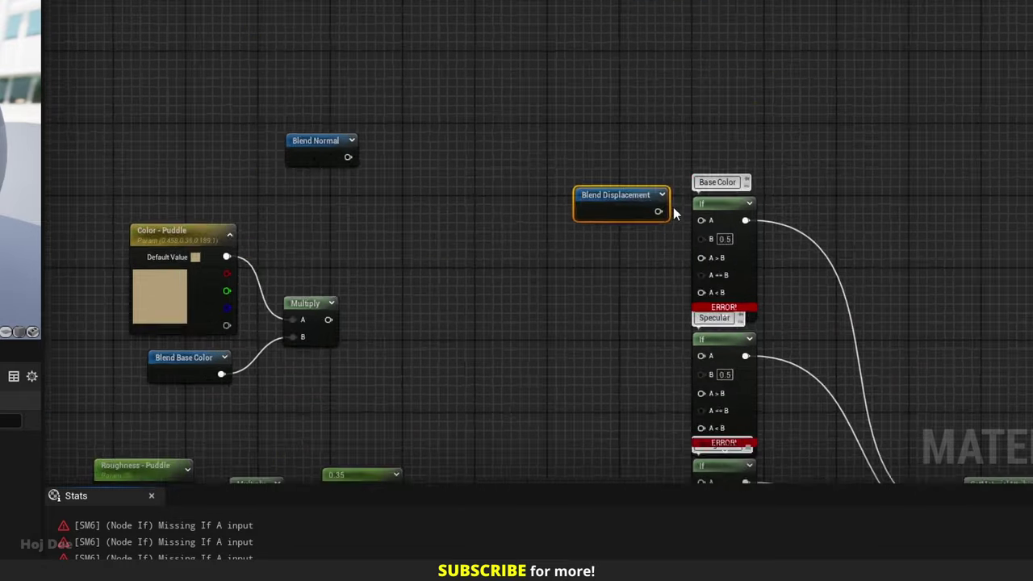
{"action": "left_click_drag", "start_coordinate": [650, 212], "coordinate": [710, 224]}
{"action": "left_click_drag", "start_coordinate": [587, 211], "coordinate": [579, 223]}
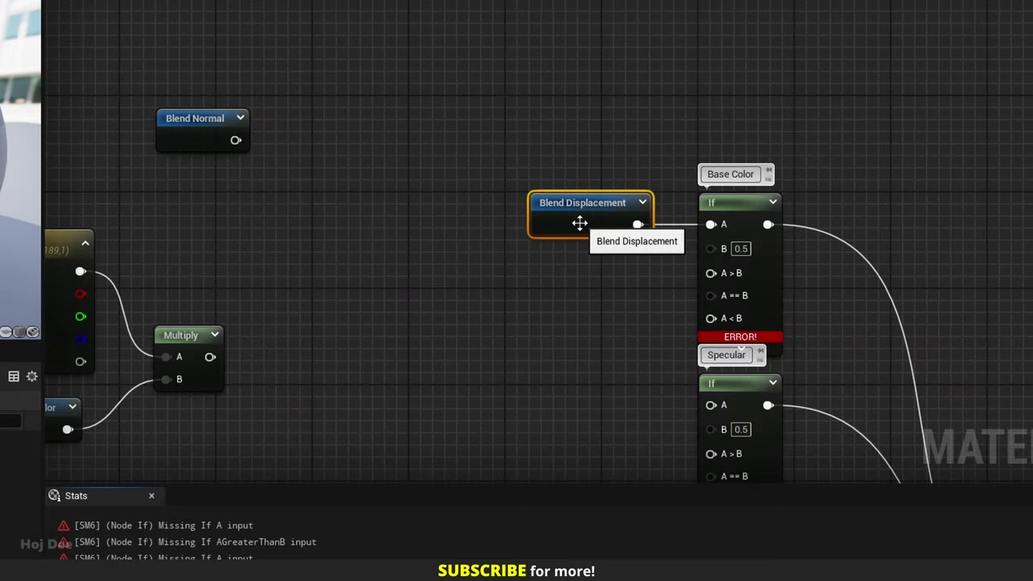
Step: Connect a copy of Blend Base Color to the Base Color If node's A > B input and the puddle color Multiply to A < B
{"action": "right_click_drag", "start_coordinate": [460, 202], "coordinate": [632, 132]}
{"action": "left_click", "coordinate": [212, 347]}
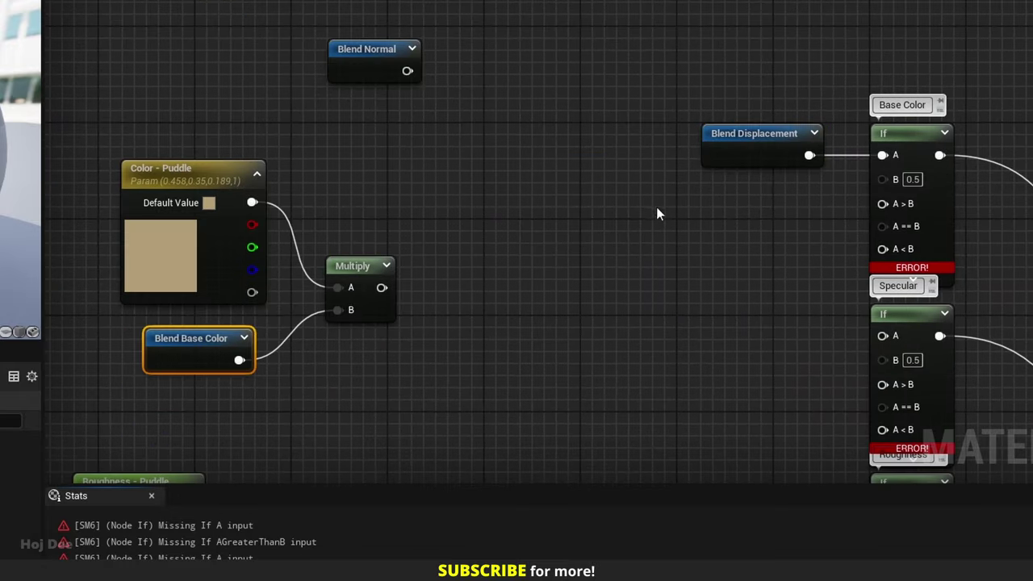
{"action": "key", "text": "ctrl+w"}
{"action": "left_click_drag", "start_coordinate": [748, 227], "coordinate": [883, 205]}
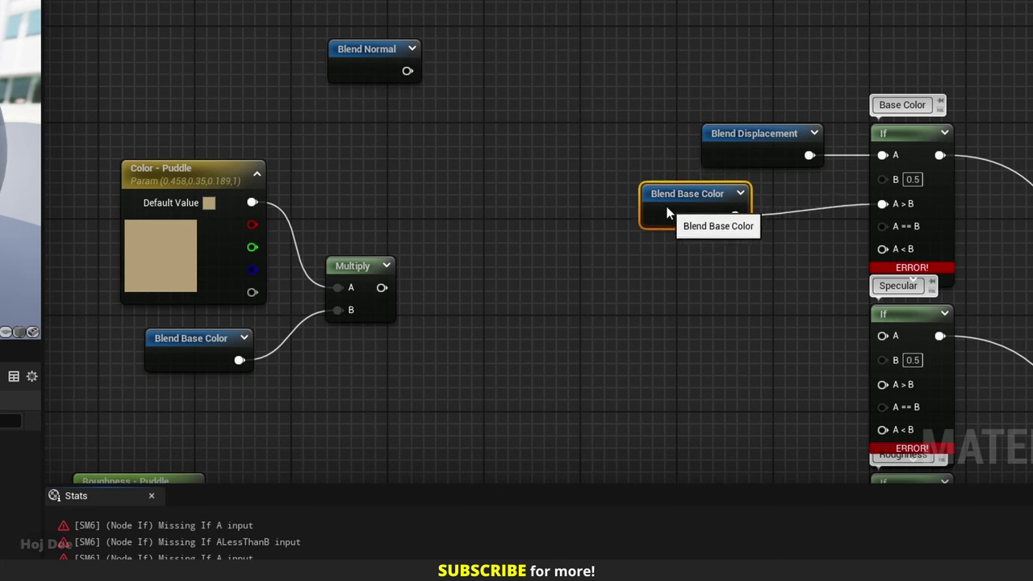
{"action": "left_click_drag", "start_coordinate": [666, 212], "coordinate": [622, 194]}
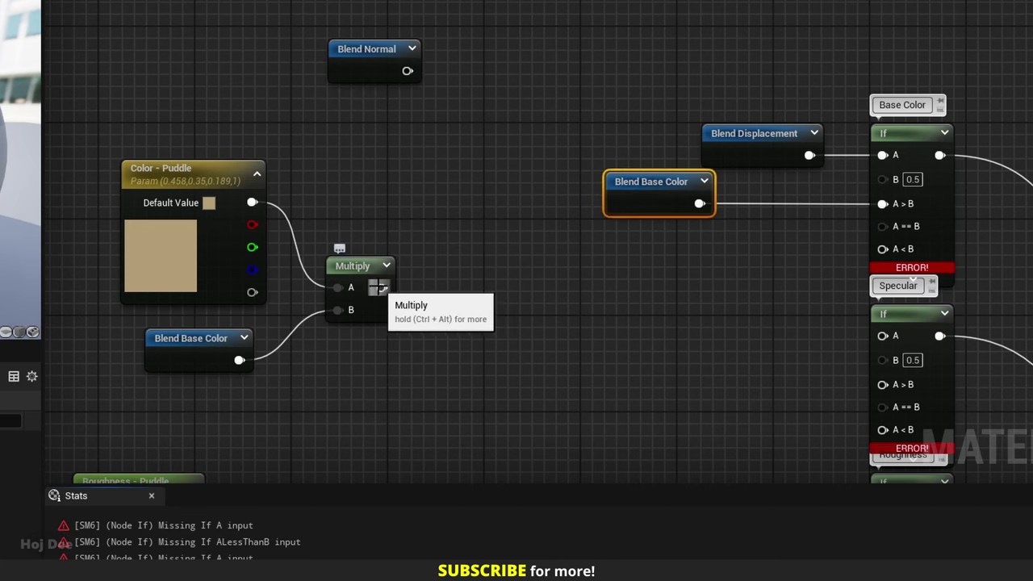
{"action": "left_click_drag", "start_coordinate": [382, 288], "coordinate": [883, 249]}
{"action": "left_click_drag", "start_coordinate": [385, 215], "coordinate": [185, 336]}
{"action": "left_click_drag", "start_coordinate": [339, 270], "coordinate": [339, 247]}
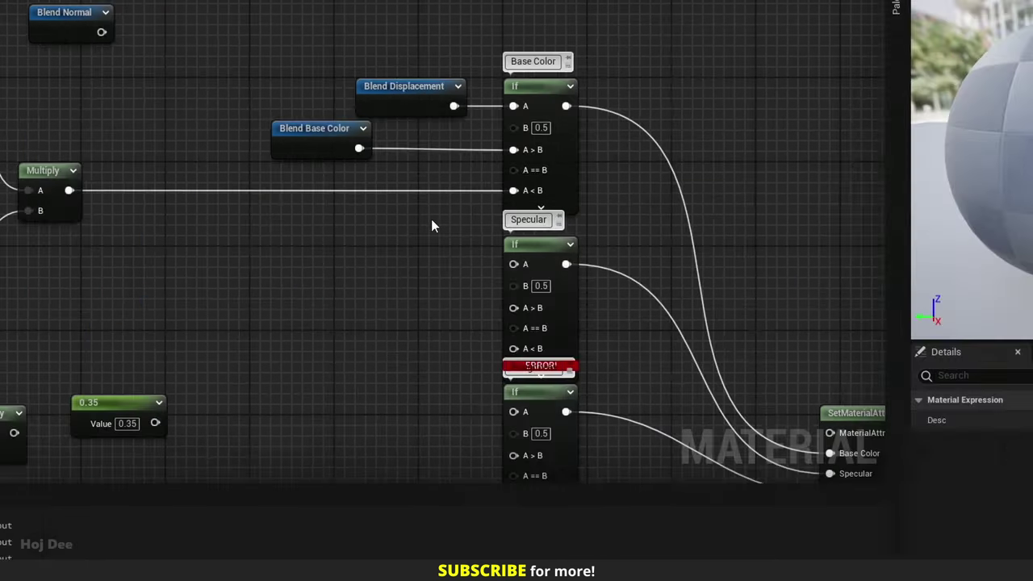
Step: Duplicate Blend Displacement for the Specular, Roughness and Normal If nodes and connect each copy to its node's A input
{"action": "left_click", "coordinate": [406, 106]}
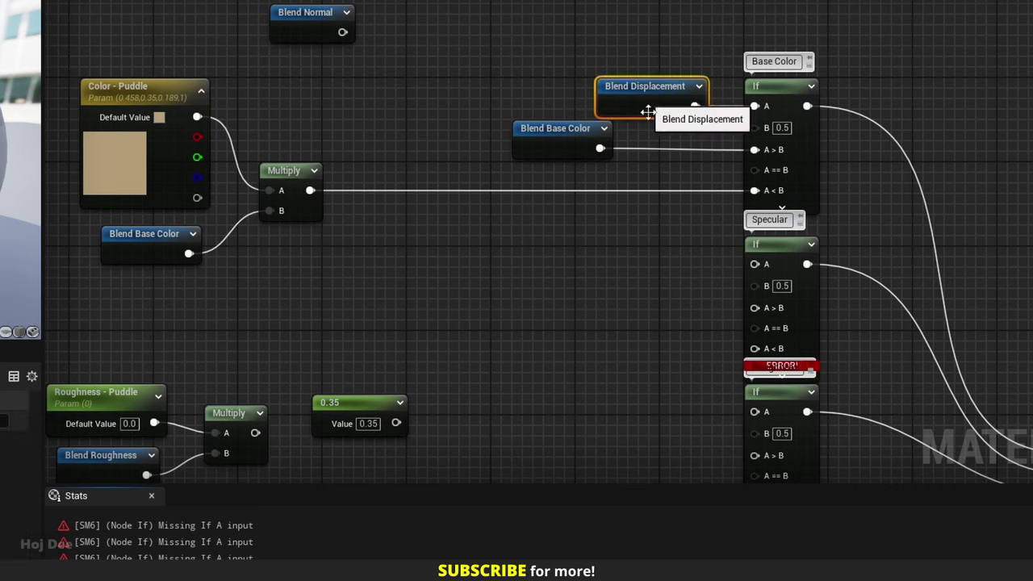
{"action": "key", "text": "ctrl+d"}
{"action": "left_click_drag", "start_coordinate": [433, 262], "coordinate": [370, 262]}
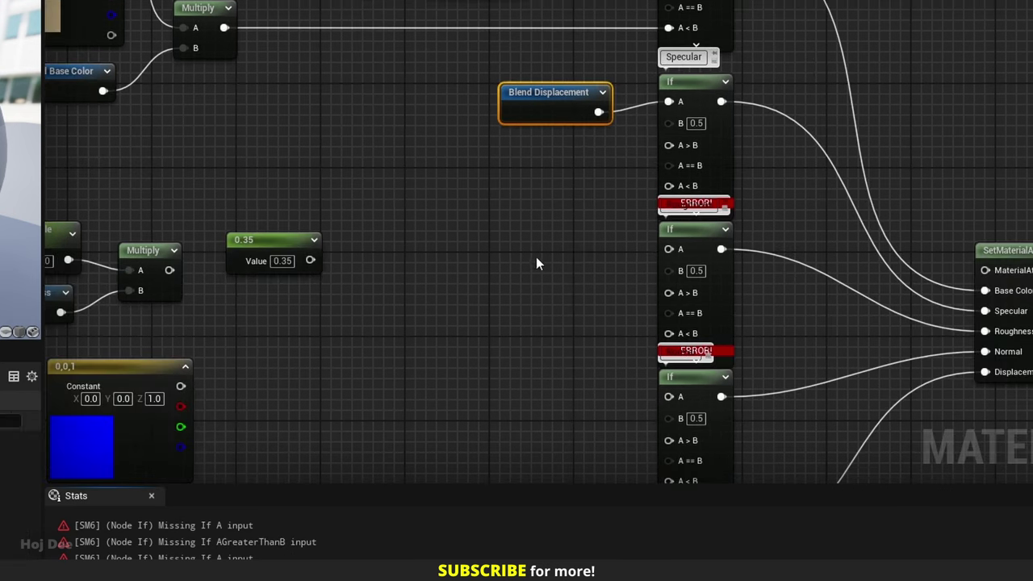
{"action": "key", "text": "ctrl+v"}
{"action": "left_click_drag", "start_coordinate": [632, 280], "coordinate": [671, 249]}
{"action": "right_click_drag", "start_coordinate": [584, 336], "coordinate": [585, 179]}
{"action": "key", "text": "ctrl+d"}
{"action": "left_click_drag", "start_coordinate": [576, 250], "coordinate": [669, 239]}
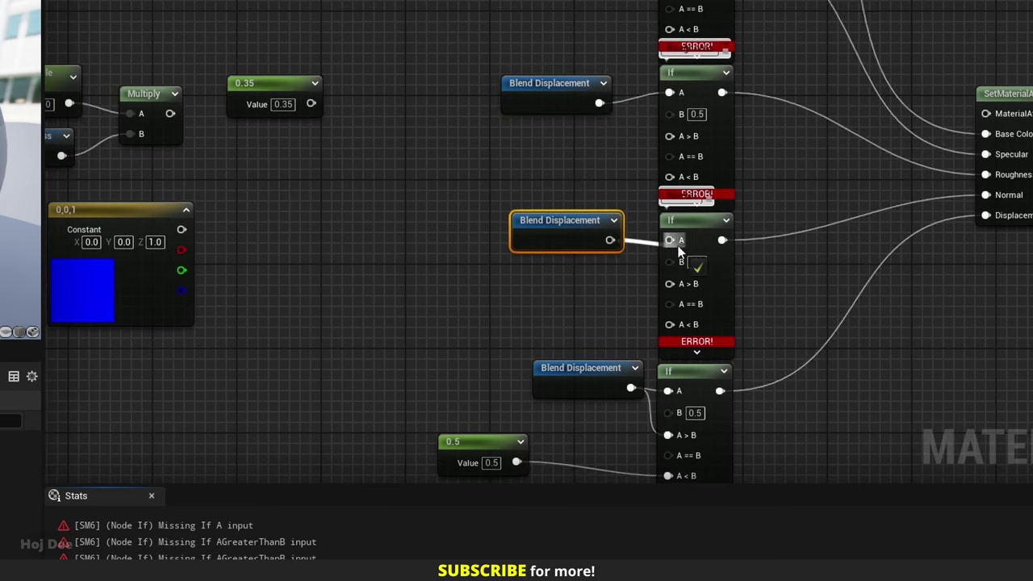
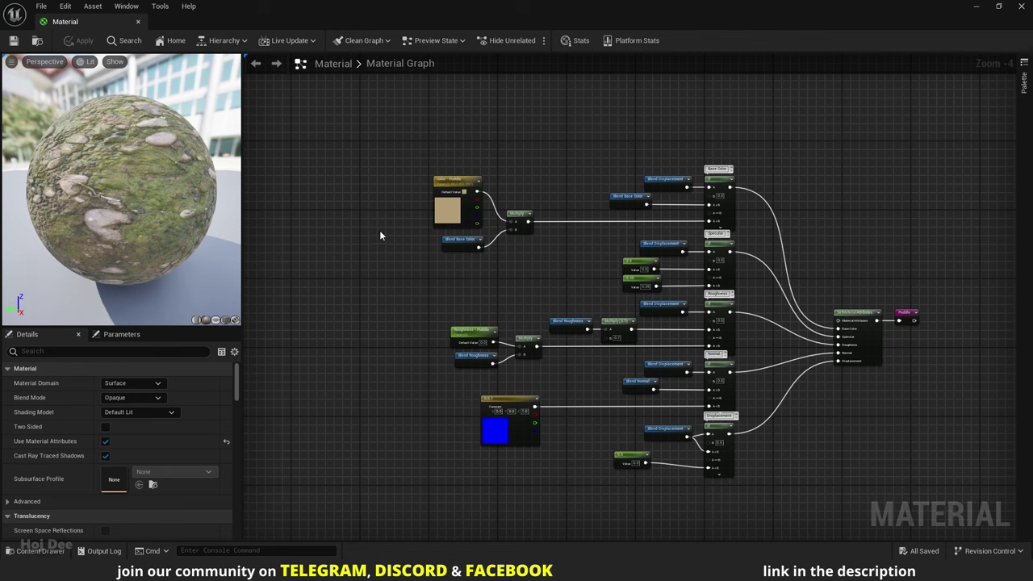
Step: Move the Blend Base Color node away from the puddle color Multiply and add a Desaturation node fed by it
{"action": "scroll", "coordinate": [381, 234], "scroll_direction": "up", "scroll_amount": 4}
{"action": "right_click_drag", "start_coordinate": [384, 240], "coordinate": [632, 269]}
{"action": "left_click_drag", "start_coordinate": [675, 261], "coordinate": [516, 280]}
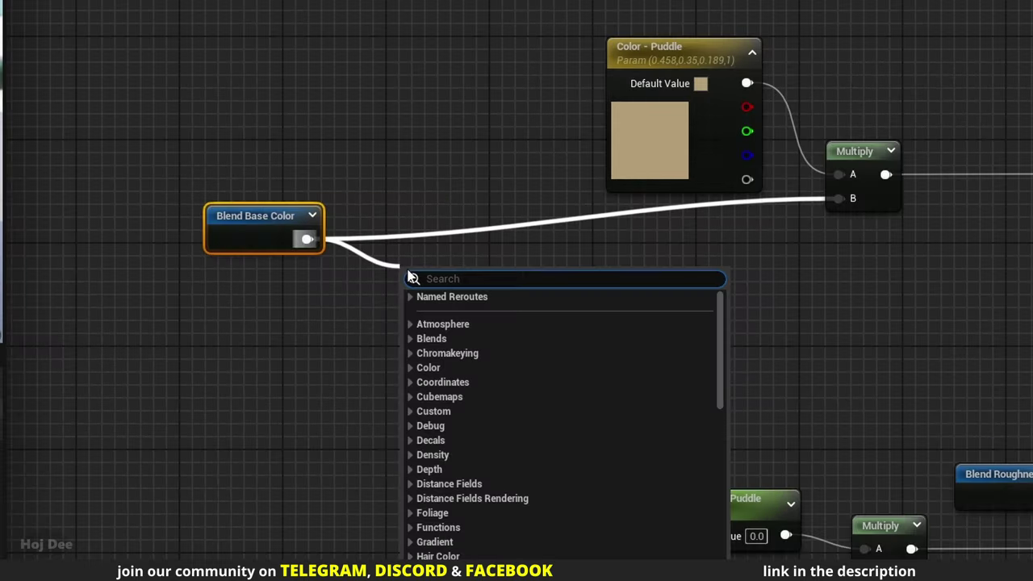
{"action": "type", "text": "desat"}
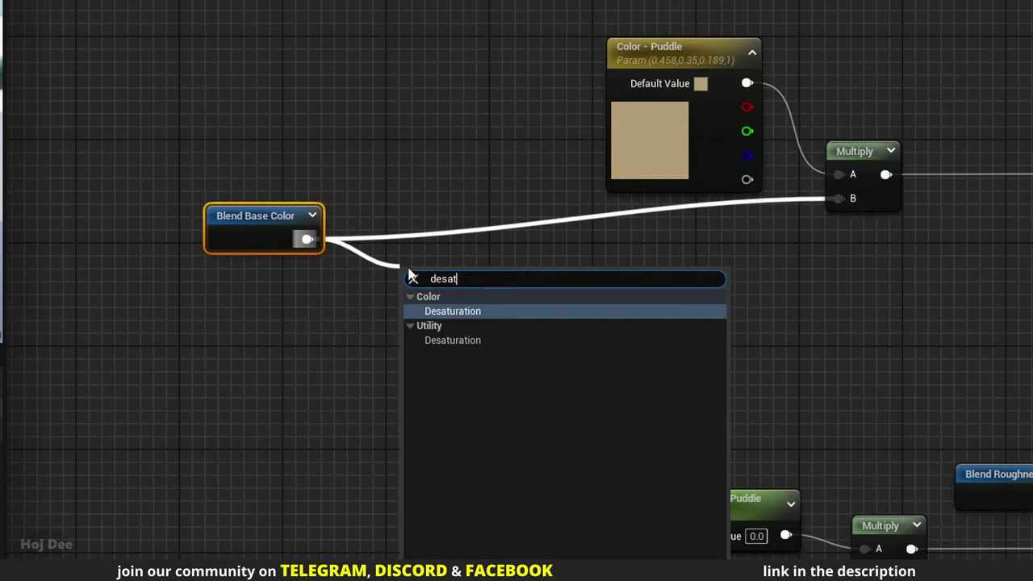
{"action": "type", "text": "ura"}
{"action": "key", "text": "Return"}
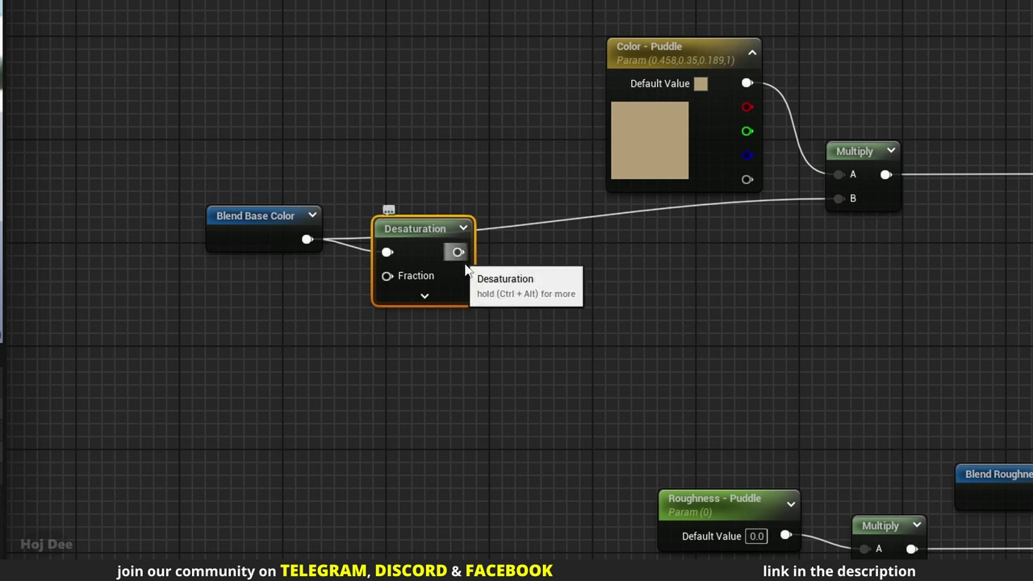
Step: Add a Multiply node beside Desaturation and connect the Desaturation output to its A input
{"action": "key", "text": "m"}
{"action": "left_click", "coordinate": [529, 282]}
{"action": "left_click_drag", "start_coordinate": [529, 282], "coordinate": [506, 229]}
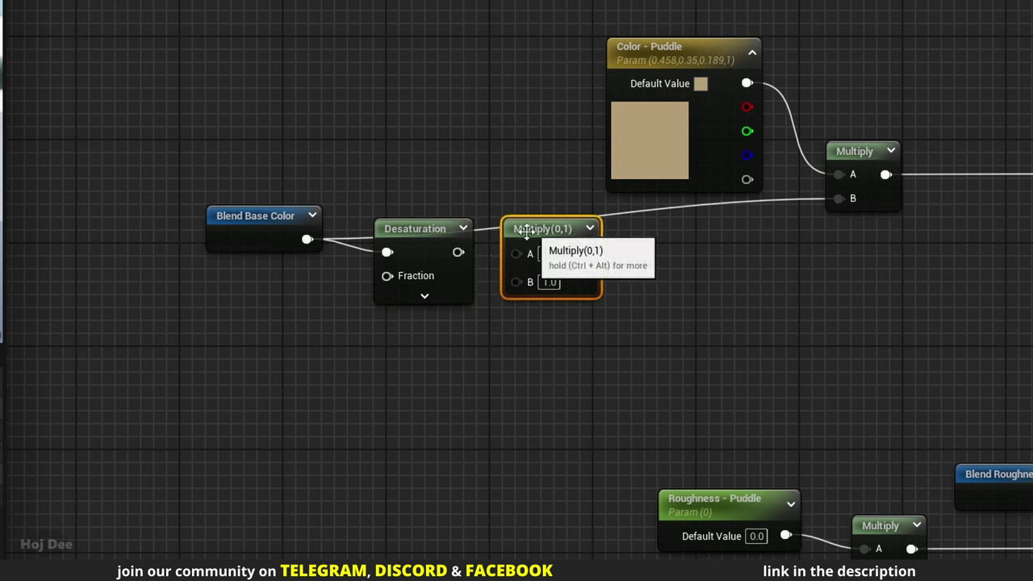
{"action": "left_click_drag", "start_coordinate": [457, 253], "coordinate": [517, 253]}
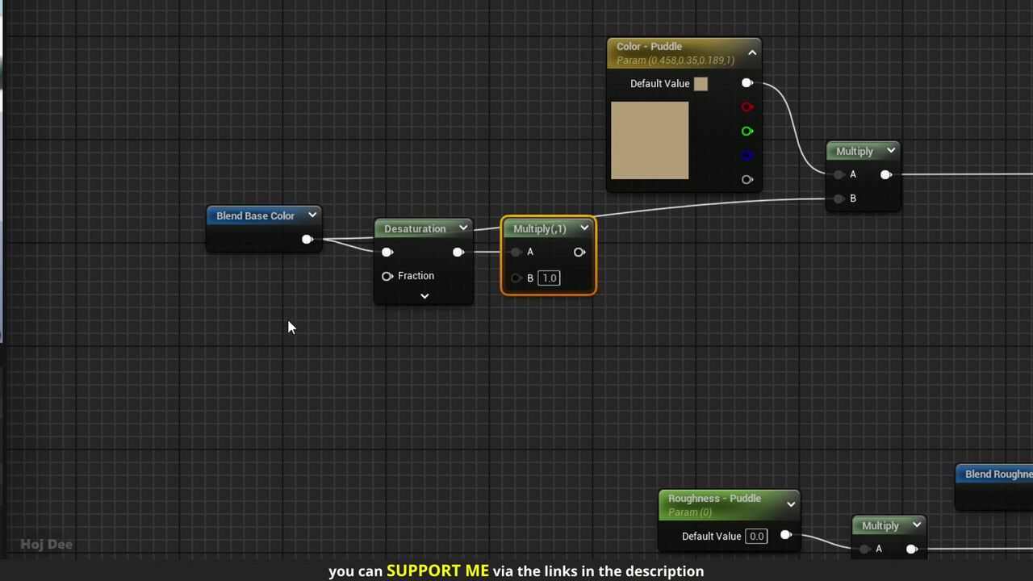
Step: Add a constant of -0.4 and connect it to the Desaturation node's Fraction input
{"action": "key", "text": "1"}
{"action": "left_click", "coordinate": [231, 304]}
{"action": "left_click", "coordinate": [296, 338]}
{"action": "type", "text": "-0.4"}
{"action": "left_click_drag", "start_coordinate": [325, 338], "coordinate": [388, 275]}
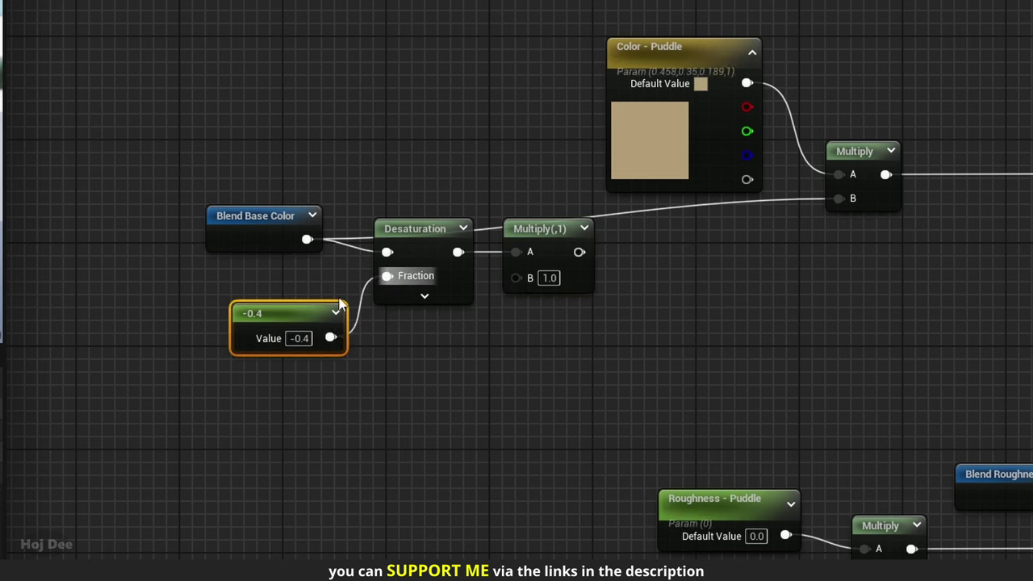
{"action": "left_click_drag", "start_coordinate": [297, 318], "coordinate": [298, 297]}
Step: Set the new Multiply's B value to 0.6 and move the desaturation nodes below the Blend Base Color wire
{"action": "left_click", "coordinate": [546, 279]}
{"action": "type", "text": "0.6"}
{"action": "key", "text": "Return"}
{"action": "right_click_drag", "start_coordinate": [706, 272], "coordinate": [569, 307]}
{"action": "left_click_drag", "start_coordinate": [473, 224], "coordinate": [204, 346]}
{"action": "left_click_drag", "start_coordinate": [284, 265], "coordinate": [285, 317]}
Step: Add a Lerp node with Blend Base Color connected to A and the 0.6 Multiply connected to B
{"action": "left_click", "coordinate": [502, 278]}
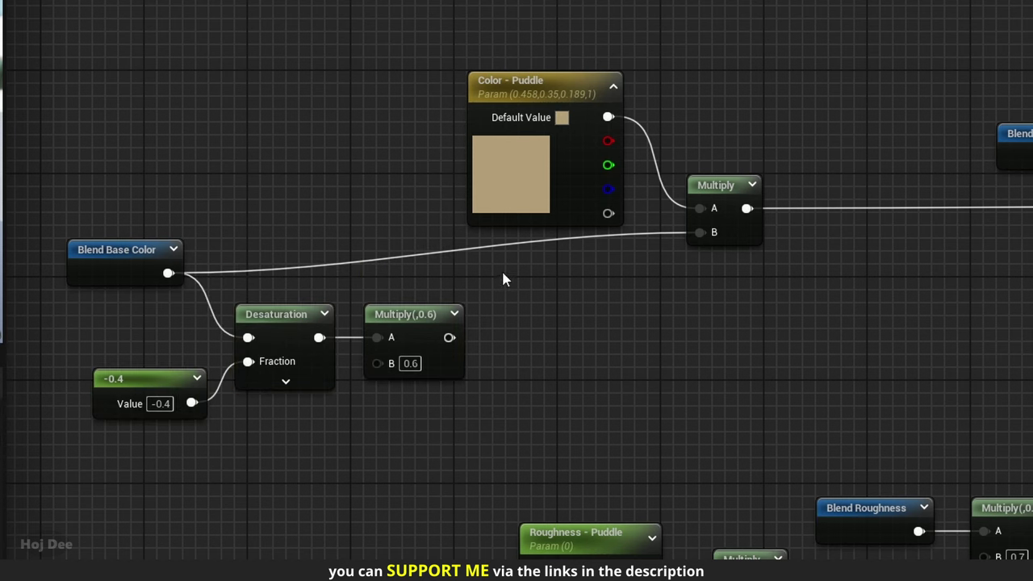
{"action": "left_click", "coordinate": [503, 278]}
{"action": "left_click_drag", "start_coordinate": [450, 337], "coordinate": [522, 330]}
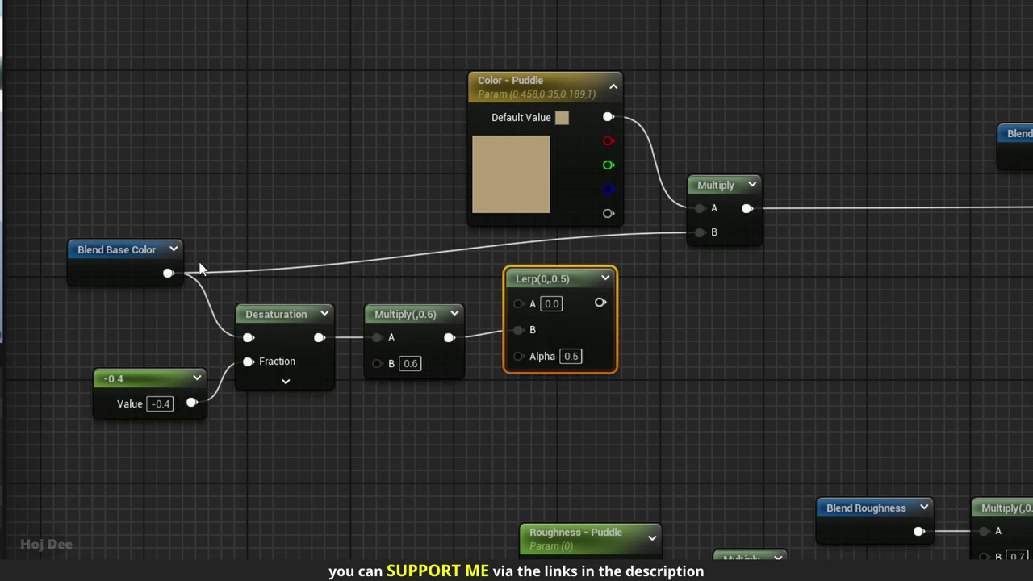
{"action": "left_click_drag", "start_coordinate": [168, 273], "coordinate": [533, 263]}
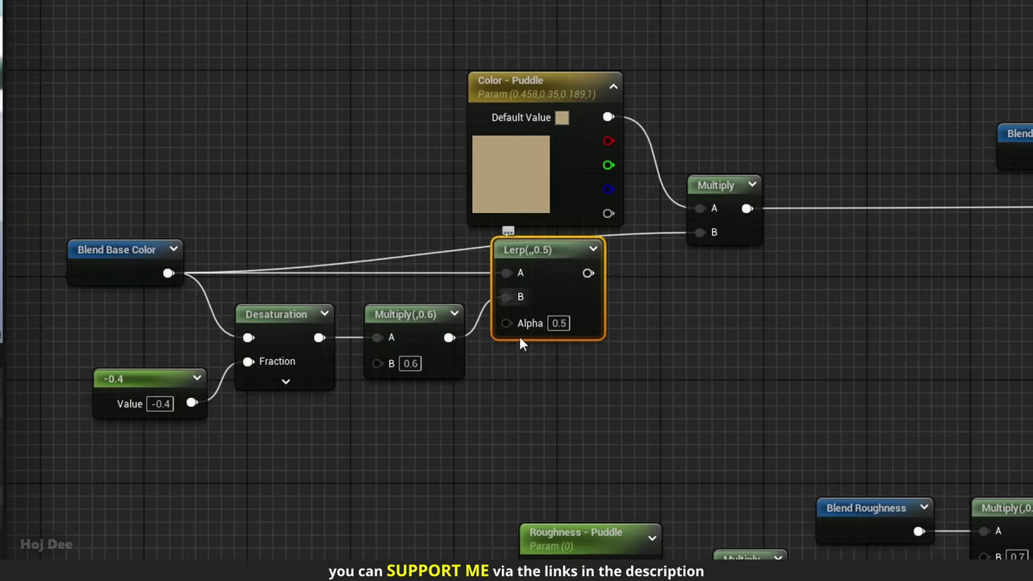
Step: Add a scalar parameter "Surface Porousness - Puddle" and feed it through a Saturate node into the Lerp's Alpha
{"action": "right_click_drag", "start_coordinate": [521, 344], "coordinate": [625, 312]}
{"action": "left_click", "coordinate": [389, 355]}
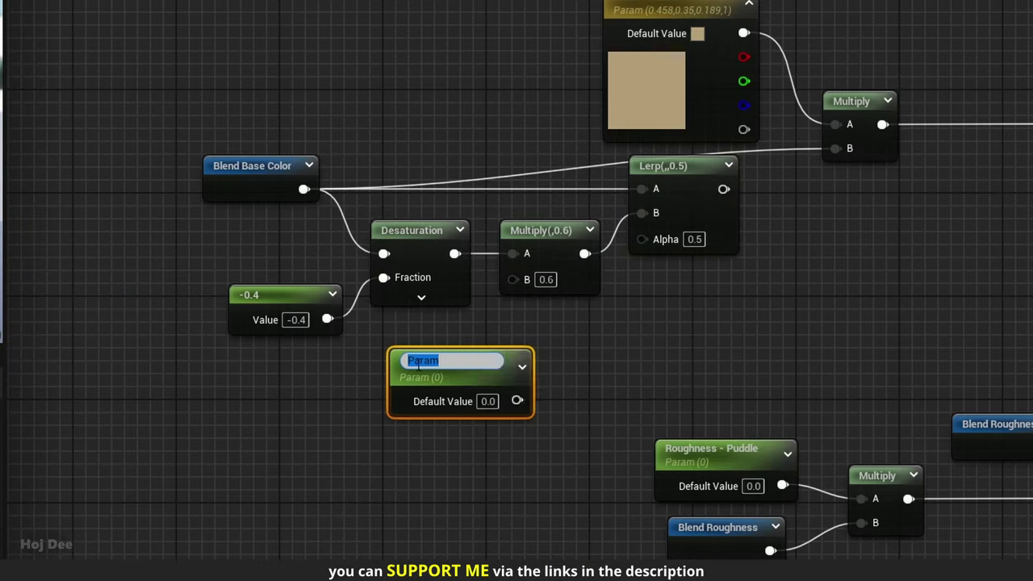
{"action": "type", "text": "Surface Porousness - Puddle"}
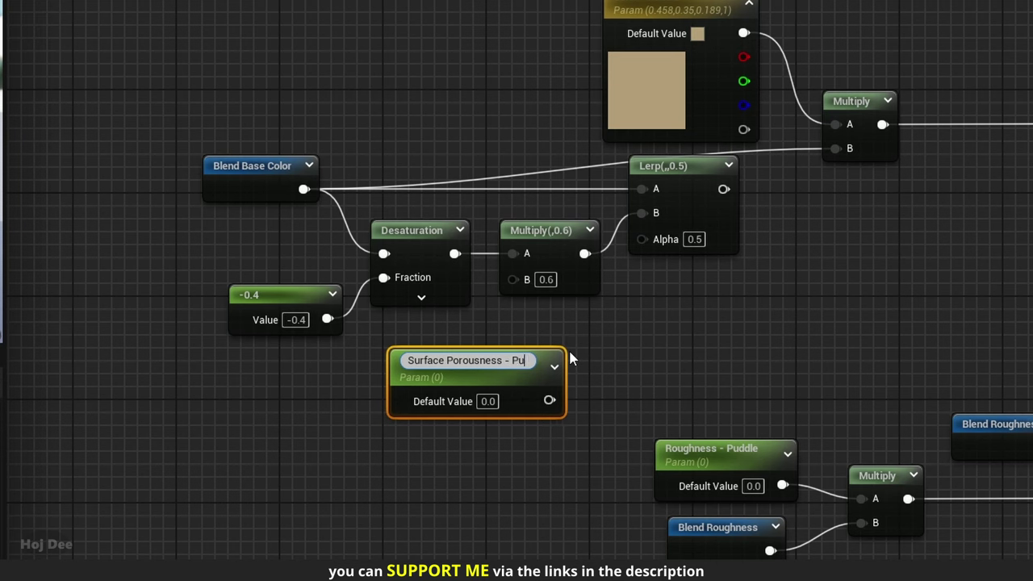
{"action": "key", "text": "Return"}
{"action": "left_click_drag", "start_coordinate": [503, 382], "coordinate": [642, 238]}
{"action": "type", "text": "satu"}
{"action": "key", "text": "Return"}
{"action": "right_click_drag", "start_coordinate": [714, 297], "coordinate": [620, 330]}
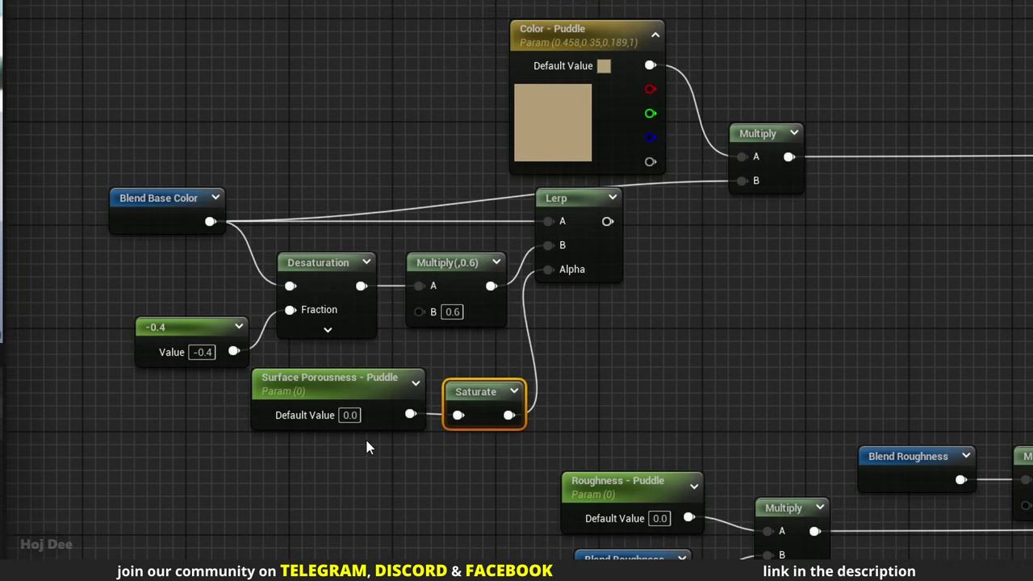
{"action": "right_click_drag", "start_coordinate": [764, 266], "coordinate": [657, 317]}
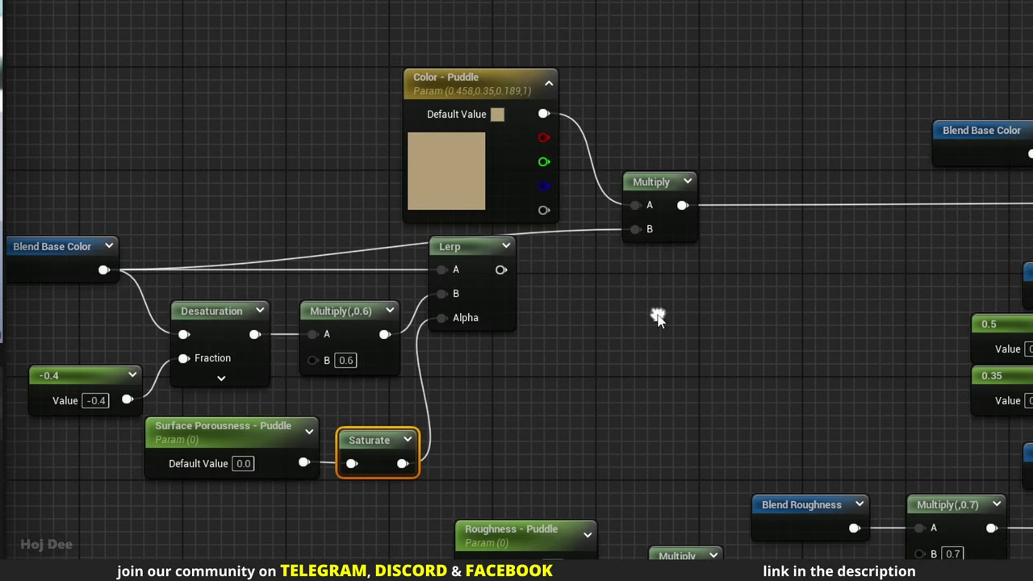
Step: Add two Lerp nodes between the puddle color Multiply and the Base Color If node, one above the other
{"action": "left_click", "coordinate": [756, 232]}
{"action": "left_click_drag", "start_coordinate": [819, 292], "coordinate": [826, 231]}
{"action": "left_click", "coordinate": [894, 253]}
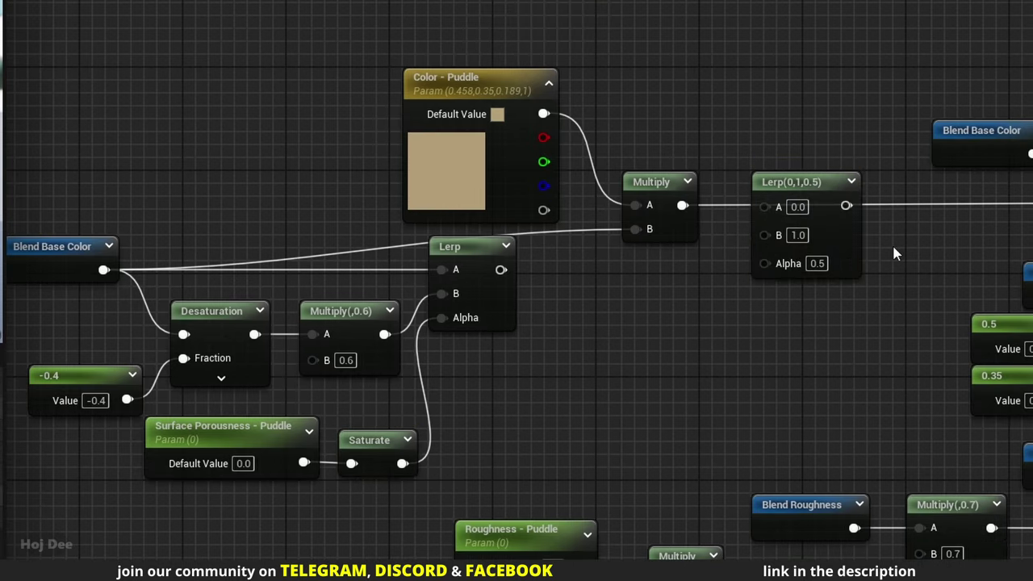
{"action": "key", "text": "ctrl+v"}
{"action": "left_click_drag", "start_coordinate": [894, 253], "coordinate": [867, 219]}
{"action": "left_click_drag", "start_coordinate": [802, 193], "coordinate": [775, 91]}
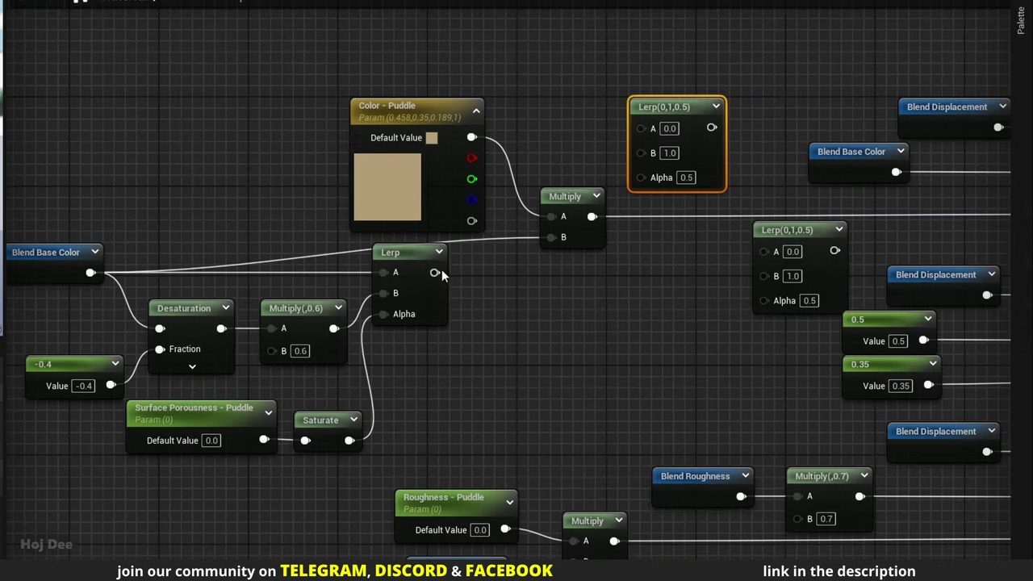
Step: Connect the porousness Lerp to the color Multiply's B, then Color - Puddle and that Multiply to the upper new Lerp's A and B
{"action": "left_click_drag", "start_coordinate": [501, 270], "coordinate": [634, 228]}
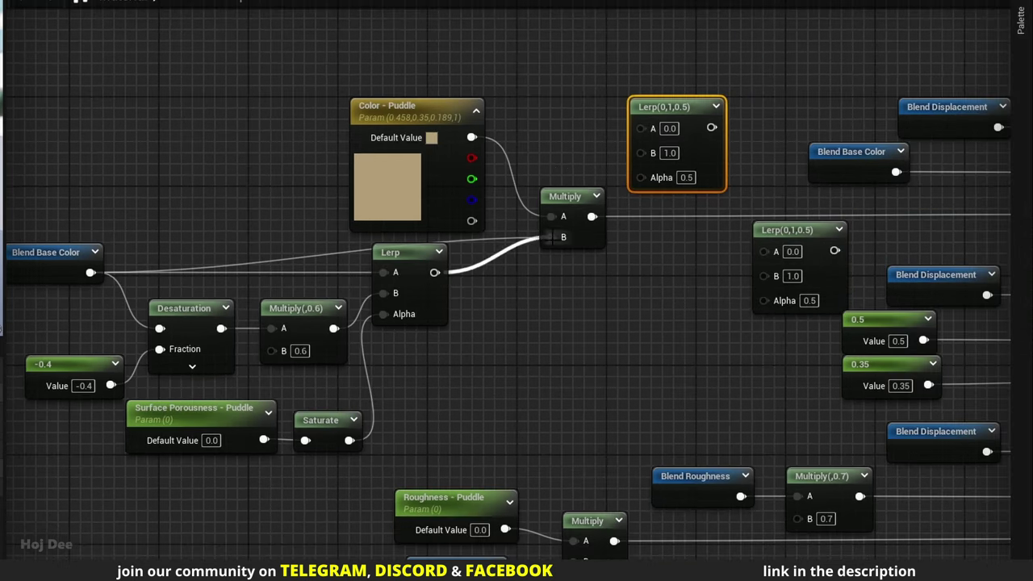
{"action": "left_click_drag", "start_coordinate": [543, 237], "coordinate": [544, 236]}
{"action": "left_click_drag", "start_coordinate": [473, 137], "coordinate": [639, 133]}
{"action": "left_click_drag", "start_coordinate": [593, 216], "coordinate": [643, 155]}
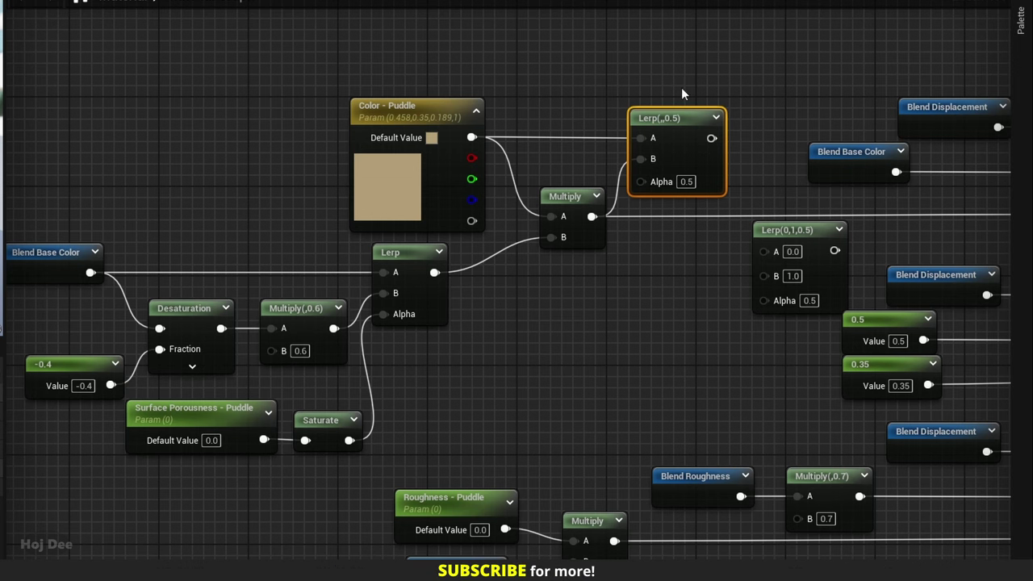
Step: Connect the color Multiply to A and the upper Lerp's output to B of the second new Lerp
{"action": "right_click_drag", "start_coordinate": [672, 90], "coordinate": [534, 115]}
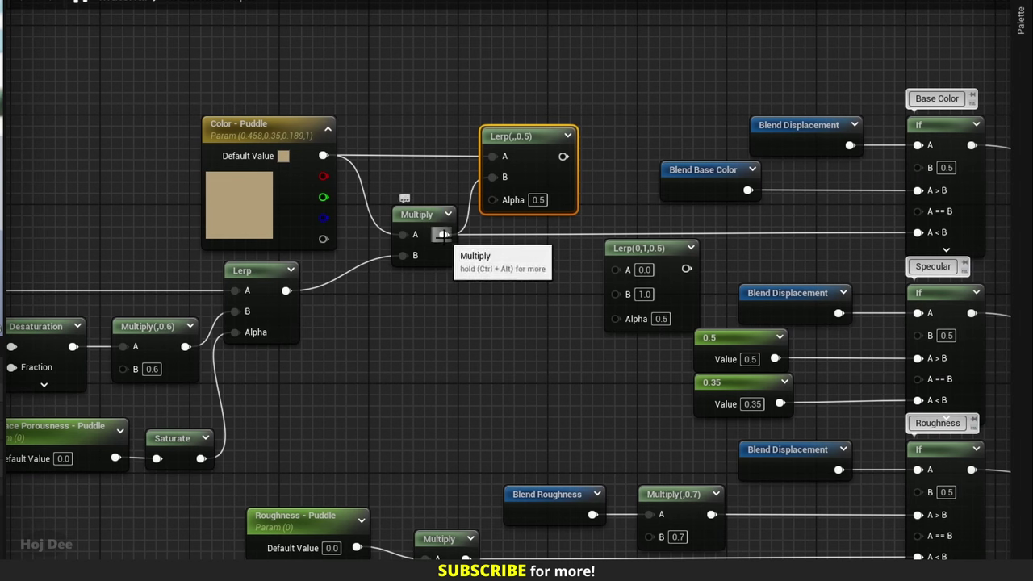
{"action": "left_click_drag", "start_coordinate": [444, 234], "coordinate": [617, 269]}
{"action": "left_click_drag", "start_coordinate": [563, 156], "coordinate": [645, 226]}
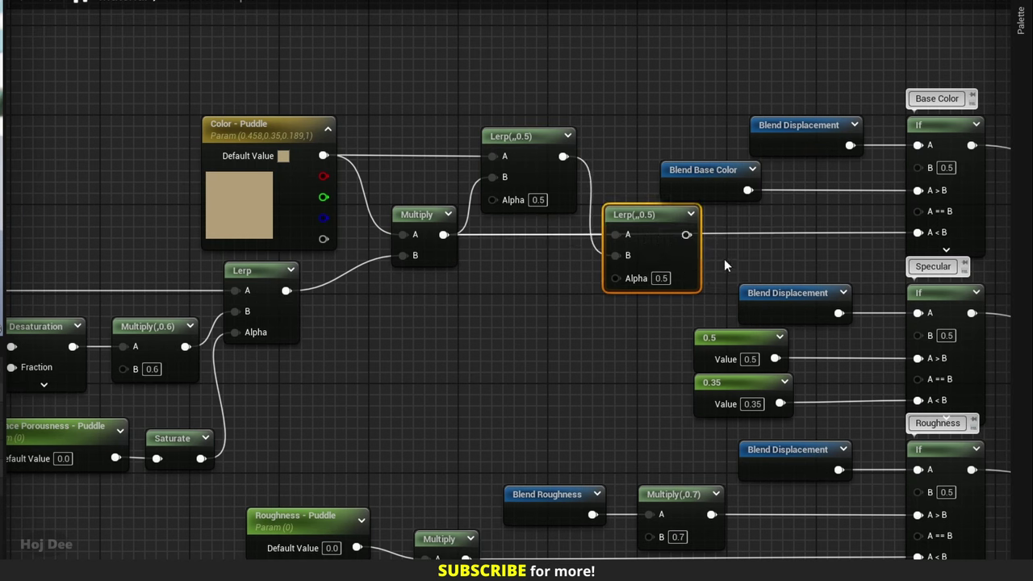
Step: Add a scalar parameter and feed it through a Saturate node into the second Lerp's Alpha
{"action": "key", "text": "s"}
{"action": "left_click", "coordinate": [454, 335]}
{"action": "left_click_drag", "start_coordinate": [486, 360], "coordinate": [389, 376]}
{"action": "left_click_drag", "start_coordinate": [477, 392], "coordinate": [616, 277]}
{"action": "type", "text": "sat"}
{"action": "key", "text": "Return"}
Step: Name the new scalar parameter "Opacity - Puddle" and move it with its Saturate node closer to the Lerp
{"action": "left_click", "coordinate": [381, 363]}
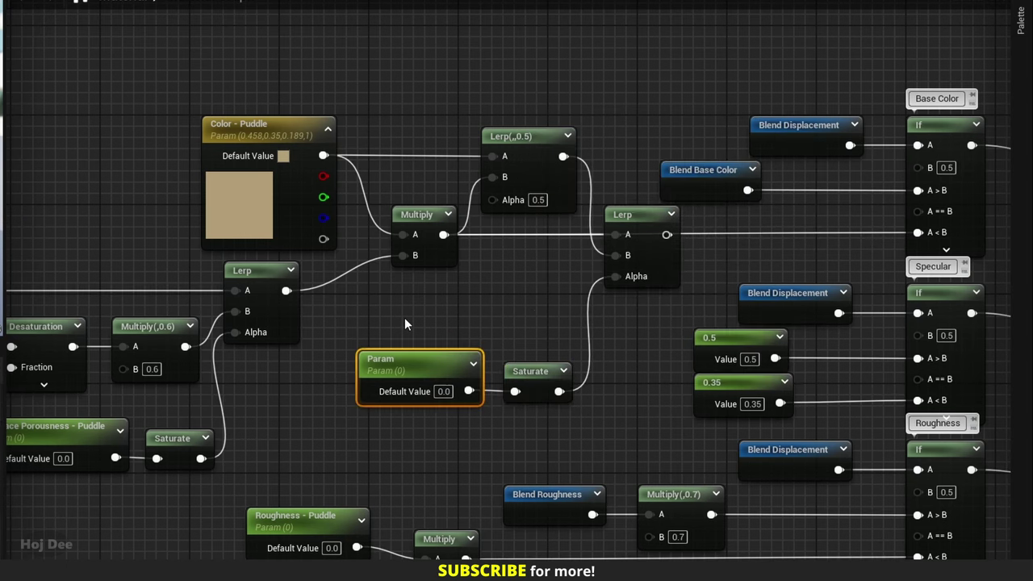
{"action": "key", "text": "F2"}
{"action": "type", "text": "Opacity - Puddle"}
{"action": "key", "text": "Return"}
{"action": "left_click", "coordinate": [513, 373], "text": "ctrl"}
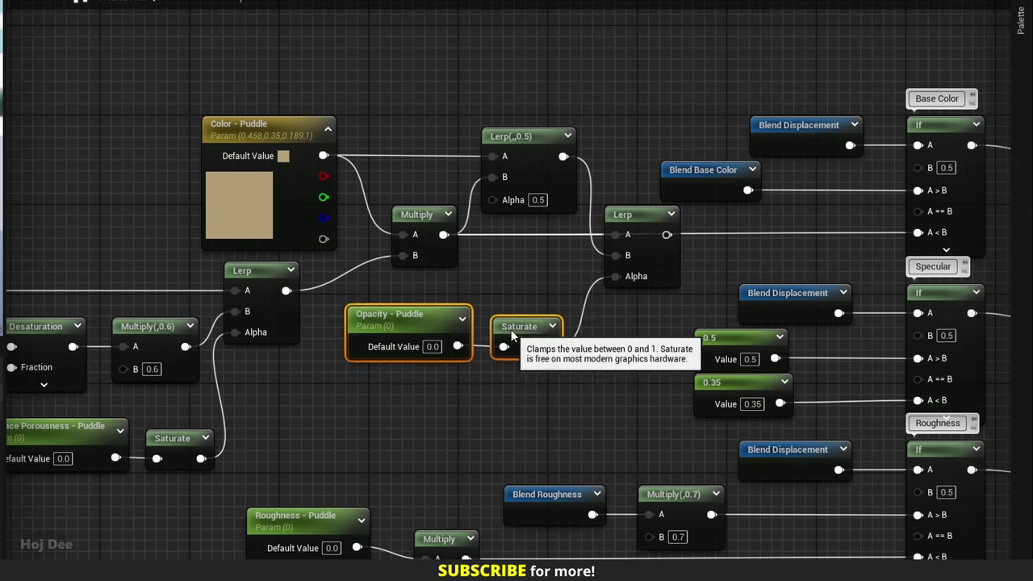
Step: Connect the opacity-driven Lerp's output to the A < B input of the Base Color If node
{"action": "left_click", "coordinate": [538, 273]}
{"action": "right_click_drag", "start_coordinate": [560, 261], "coordinate": [349, 282]}
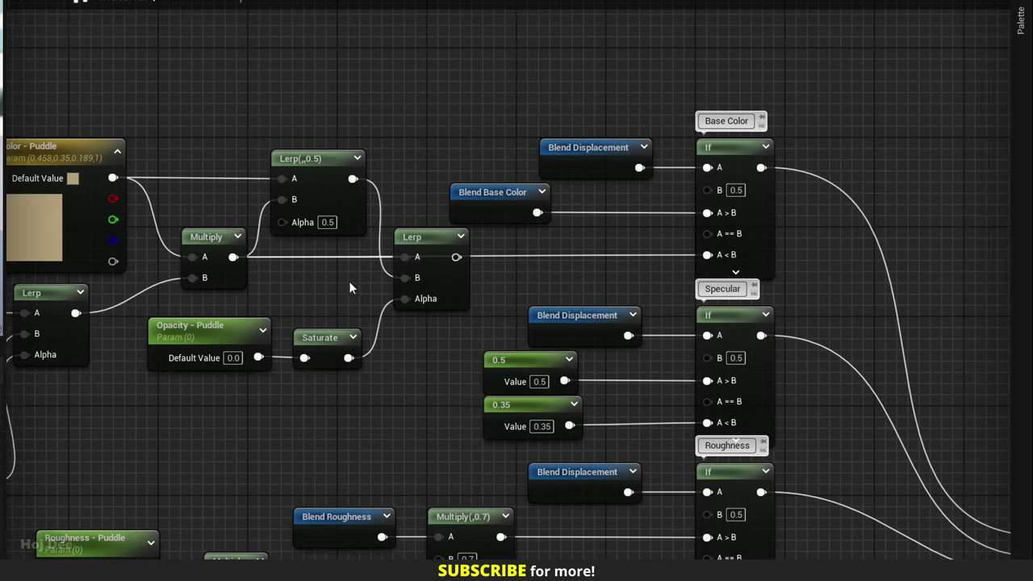
{"action": "left_click_drag", "start_coordinate": [450, 259], "coordinate": [707, 255]}
Step: Enclose all puddle nodes in a comment box titled "Puddle - B" and save the material
{"action": "scroll", "coordinate": [491, 279], "scroll_direction": "down", "scroll_amount": 6}
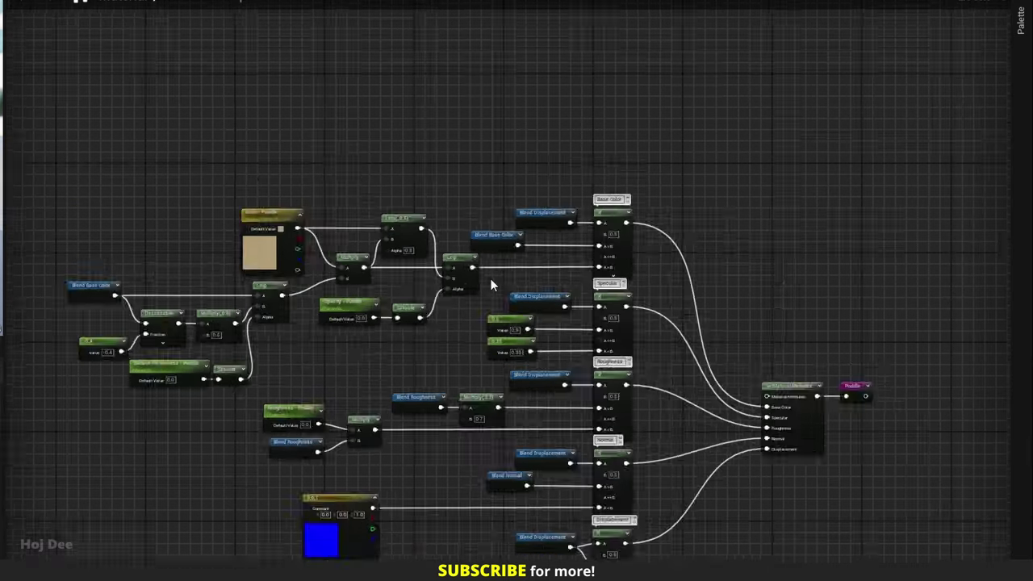
{"action": "right_click_drag", "start_coordinate": [465, 323], "coordinate": [421, 312]}
{"action": "left_click_drag", "start_coordinate": [776, 165], "coordinate": [131, 513]}
{"action": "type", "text": "c"}
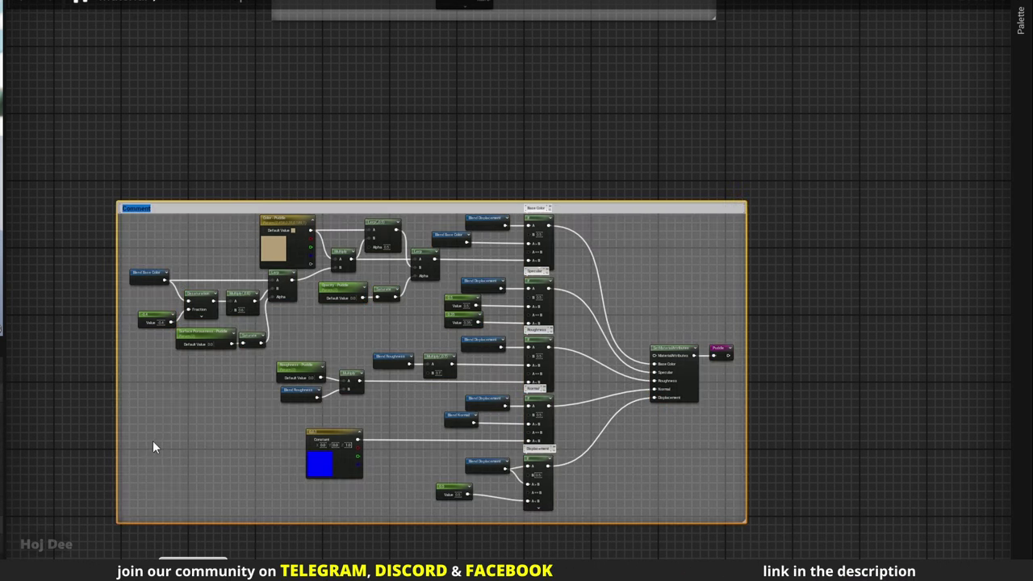
{"action": "type", "text": "Puddle - B"}
{"action": "key", "text": "Return"}
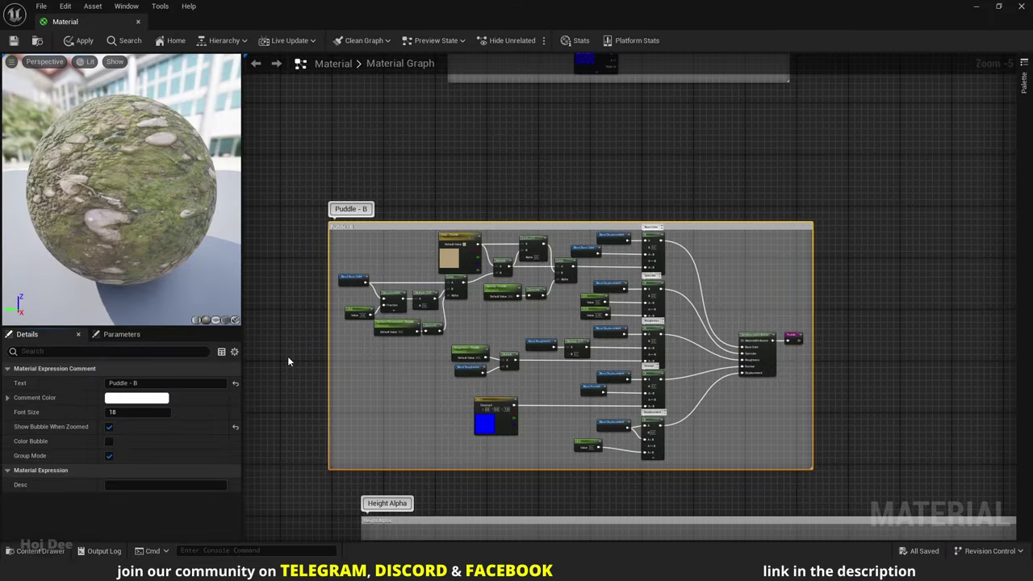
{"action": "left_click", "coordinate": [14, 42]}
Step: Assign the Color, Opacity, Surface Porousness and Roughness puddle parameters to a parameter group named "Puddle - B"
{"action": "scroll", "coordinate": [373, 312], "scroll_direction": "up", "scroll_amount": 4}
{"action": "left_click", "coordinate": [655, 257]}
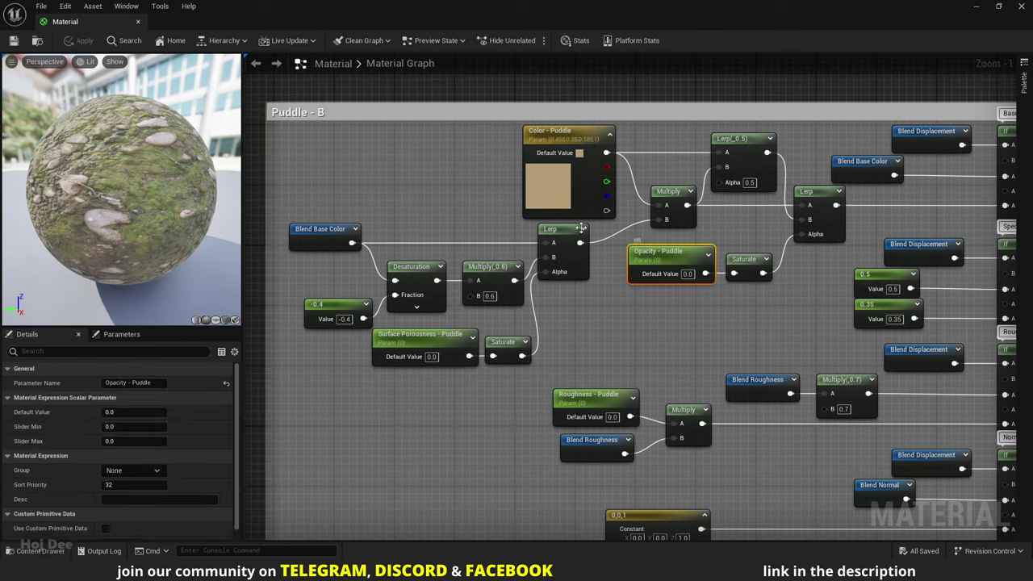
{"action": "left_click", "coordinate": [549, 188], "text": "ctrl"}
{"action": "left_click", "coordinate": [423, 339], "text": "ctrl"}
{"action": "right_click_drag", "start_coordinate": [600, 327], "coordinate": [599, 326]}
{"action": "scroll", "coordinate": [599, 326], "scroll_direction": "down", "scroll_amount": 1}
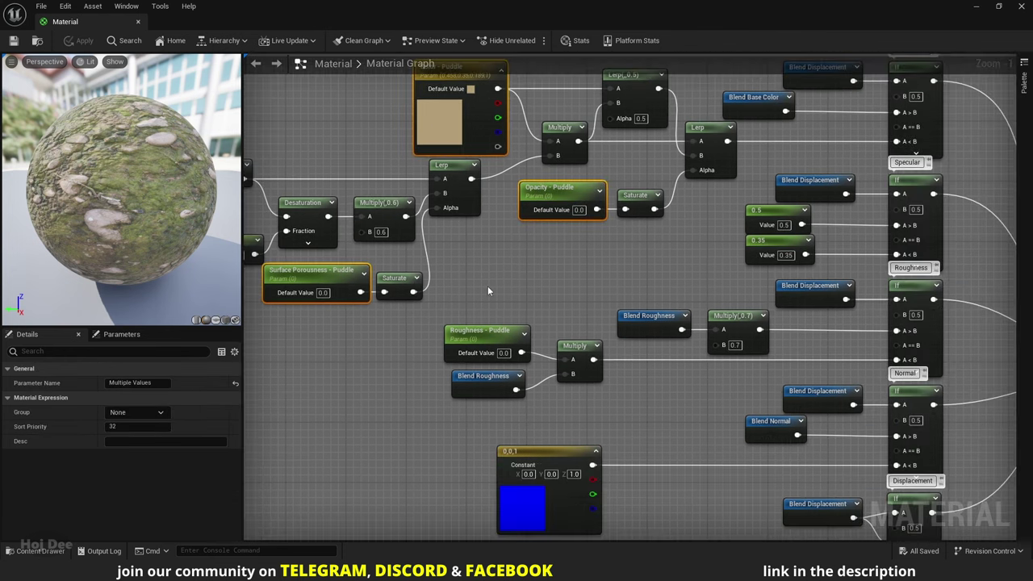
{"action": "left_click", "coordinate": [487, 326], "text": "ctrl"}
{"action": "right_click_drag", "start_coordinate": [487, 326], "coordinate": [565, 334]}
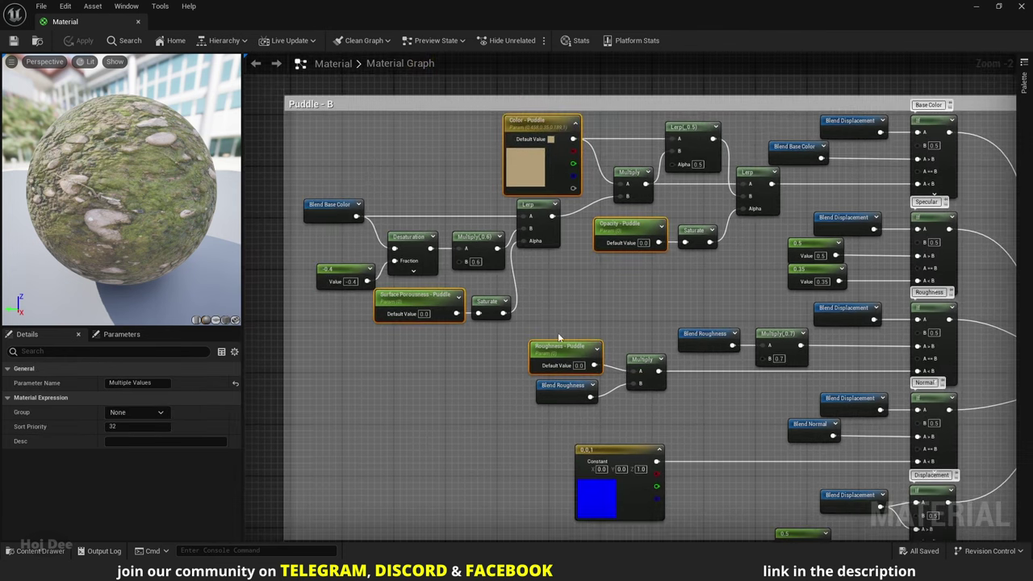
{"action": "left_click", "coordinate": [118, 412]}
{"action": "type", "text": "Puddle - B"}
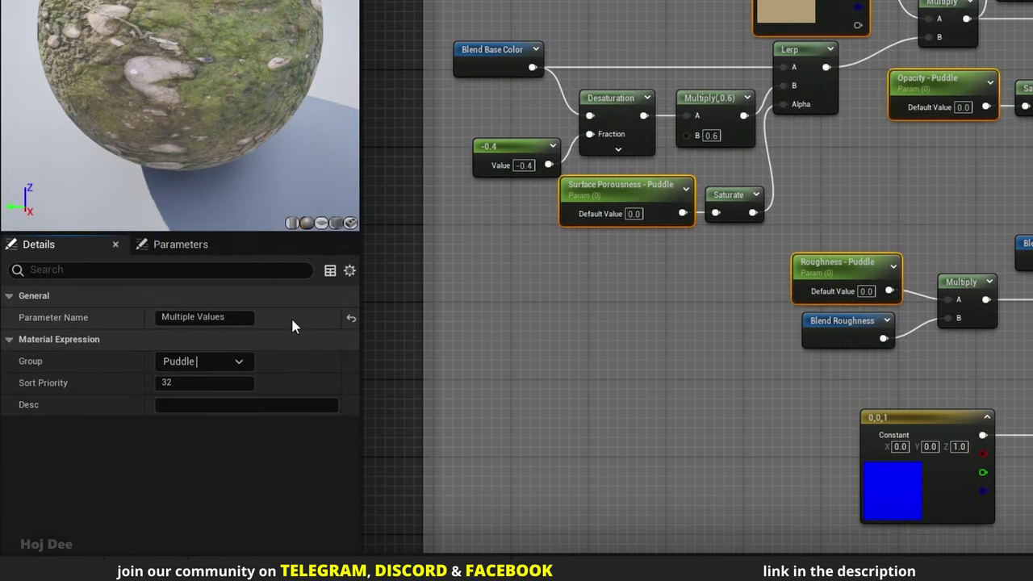
{"action": "key", "text": "Return"}
{"action": "scroll", "coordinate": [476, 361], "scroll_direction": "down", "scroll_amount": 2}
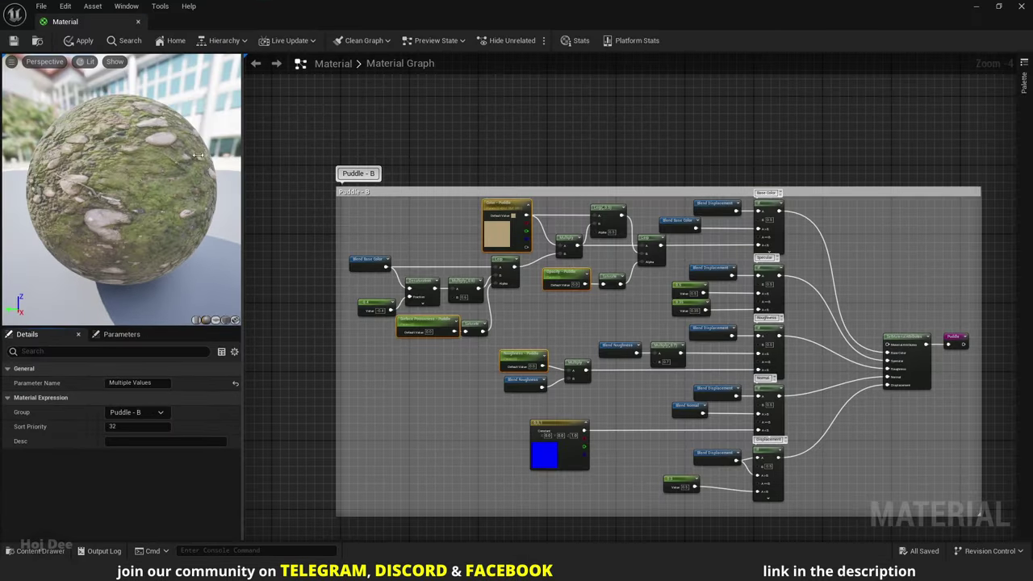
Step: Open Material_Inst and enable the Color, Opacity, Roughness and Surface Porousness overrides in the Puddle - B group
{"action": "left_click", "coordinate": [14, 2]}
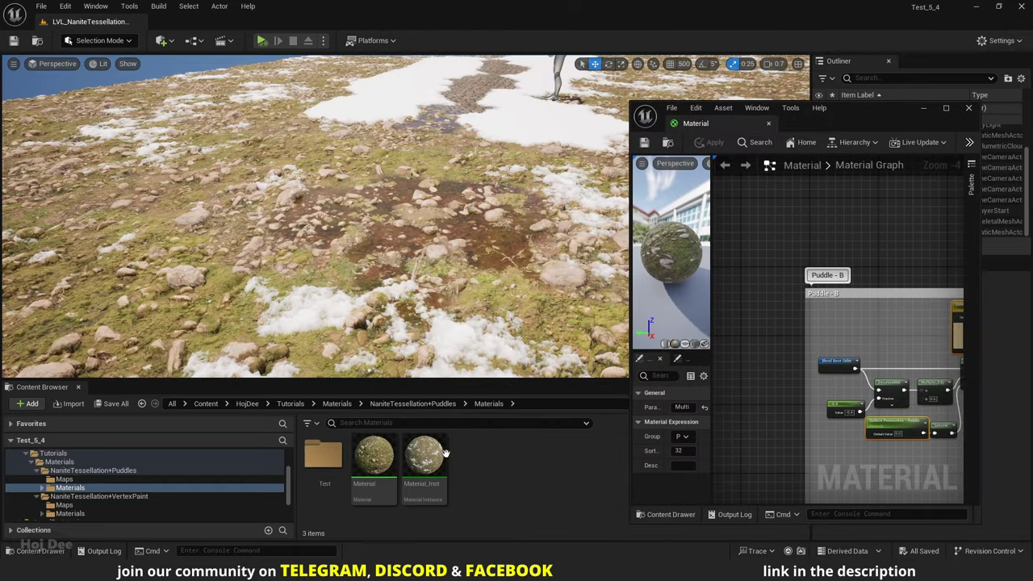
{"action": "double_click", "coordinate": [443, 455]}
{"action": "scroll", "coordinate": [728, 389], "scroll_direction": "down", "scroll_amount": 2}
{"action": "scroll", "coordinate": [741, 313], "scroll_direction": "down", "scroll_amount": 5}
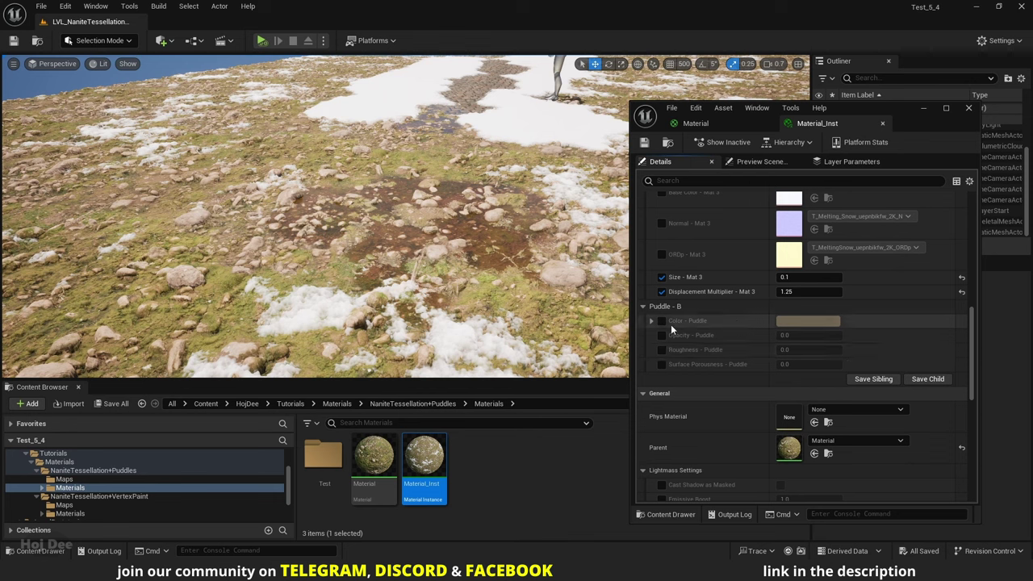
{"action": "left_click", "coordinate": [662, 321]}
{"action": "left_click", "coordinate": [662, 335]}
{"action": "left_click", "coordinate": [662, 349]}
{"action": "left_click", "coordinate": [662, 364]}
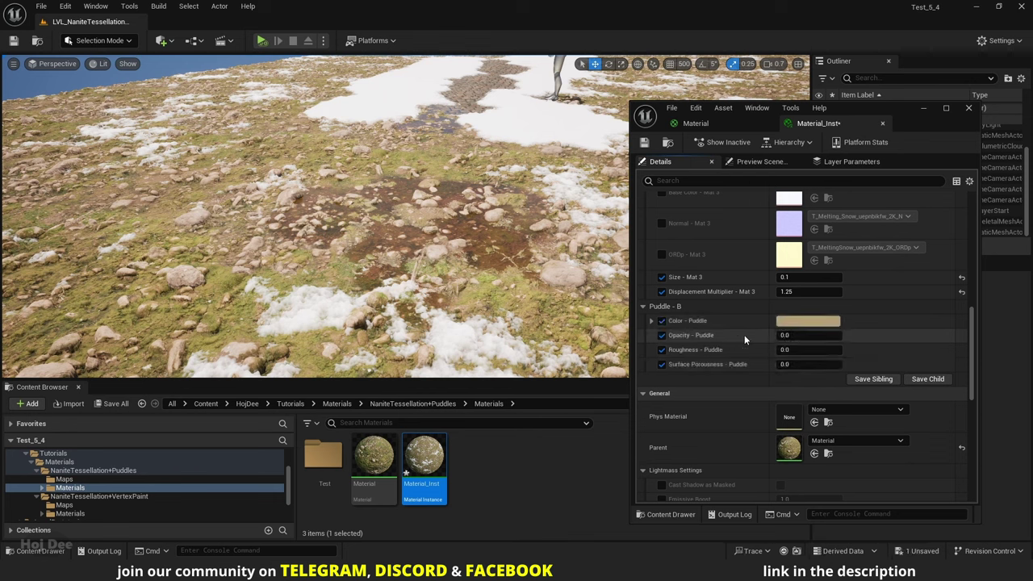
Step: Try out the puddle color and vary the puddle roughness, returning the roughness to 0
{"action": "left_click", "coordinate": [783, 323]}
{"action": "mouse_move", "coordinate": [825, 343]}
{"action": "left_mouse_down"}
{"action": "mouse_move", "coordinate": [835, 336]}
{"action": "mouse_move", "coordinate": [875, 381]}
{"action": "mouse_move", "coordinate": [832, 383]}
{"action": "mouse_move", "coordinate": [856, 339]}
{"action": "mouse_move", "coordinate": [890, 383]}
{"action": "mouse_move", "coordinate": [836, 399]}
{"action": "mouse_move", "coordinate": [847, 329]}
{"action": "mouse_move", "coordinate": [813, 340]}
{"action": "mouse_move", "coordinate": [826, 350]}
{"action": "left_mouse_up"}
{"action": "left_click", "coordinate": [987, 538]}
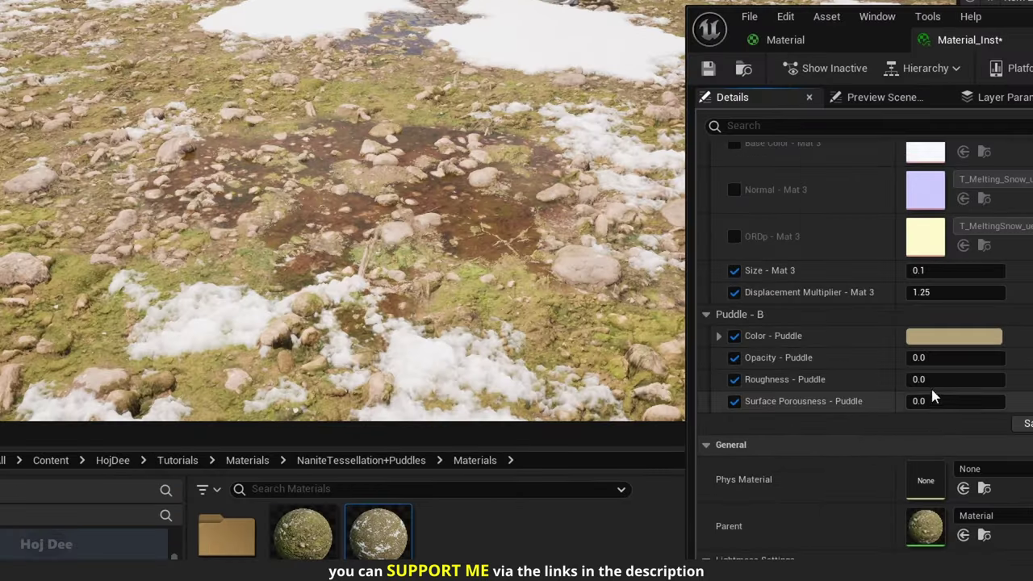
{"action": "left_click_drag", "start_coordinate": [927, 380], "coordinate": [919, 358]}
{"action": "left_click", "coordinate": [928, 380]}
{"action": "type", "text": "0"}
{"action": "key", "text": "Return"}
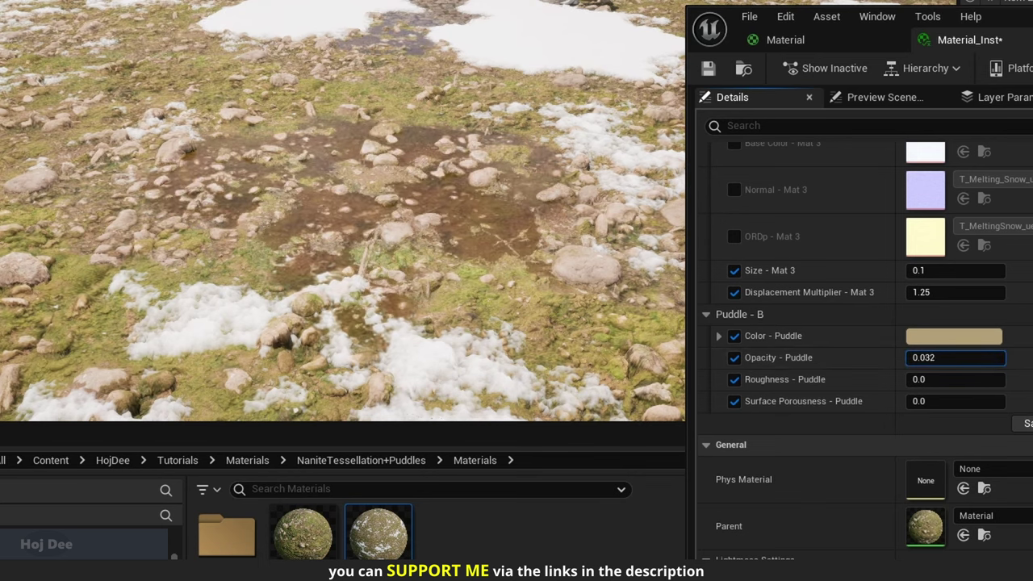
Step: Set Opacity - Puddle to 0.4 and look at the puddle up close in the level
{"action": "left_click", "coordinate": [920, 357]}
{"action": "type", "text": "0.4"}
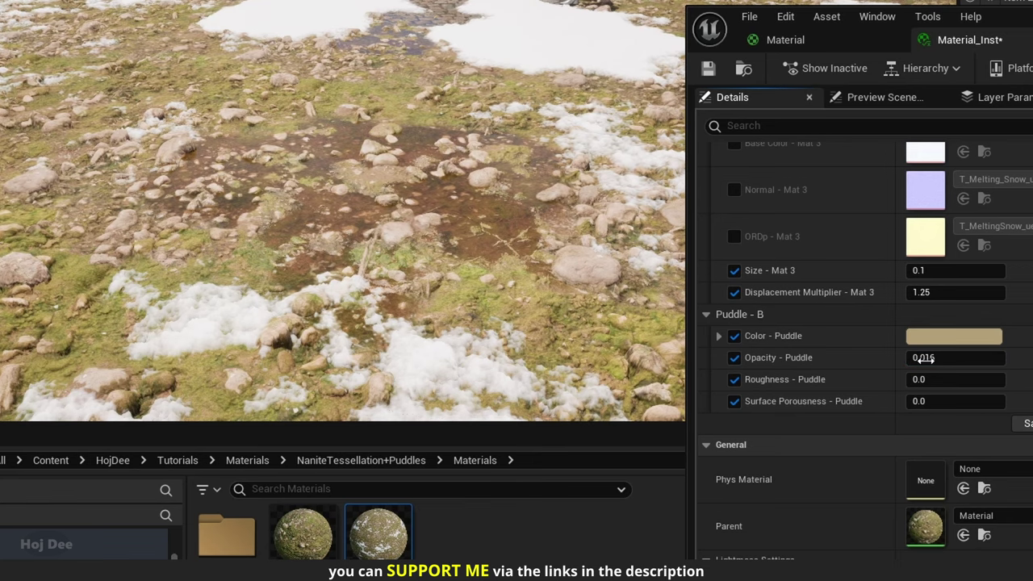
{"action": "key", "text": "Return"}
{"action": "mouse_move", "coordinate": [534, 347]}
{"action": "right_mouse_down"}
{"action": "mouse_move", "coordinate": [533, 324]}
{"action": "mouse_move", "coordinate": [542, 332]}
{"action": "right_mouse_up"}
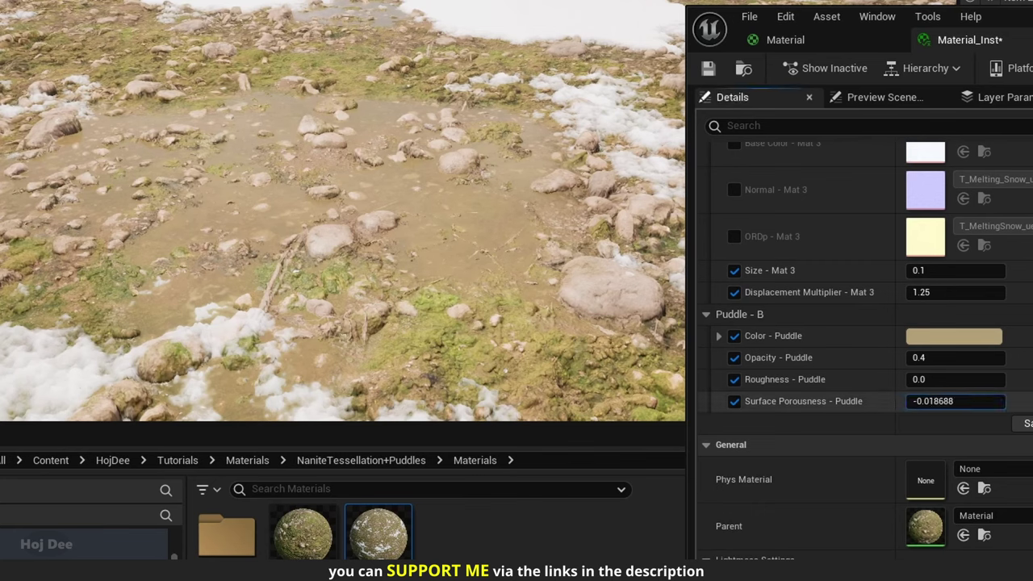
Step: Set both Surface Porousness - Puddle and Opacity - Puddle to 0
{"action": "left_click", "coordinate": [930, 401]}
{"action": "type", "text": "0"}
{"action": "left_click", "coordinate": [917, 357]}
{"action": "type", "text": "0"}
{"action": "key", "text": "Return"}
Step: Compare Surface Porousness - Puddle at 1 and 0, and leave it at 1
{"action": "left_click", "coordinate": [930, 402]}
{"action": "type", "text": "1"}
{"action": "key", "text": "Return"}
{"action": "type", "text": "0"}
{"action": "key", "text": "Return"}
{"action": "type", "text": "1"}
{"action": "key", "text": "Return"}
Step: Restore Opacity - Puddle to 0.4
{"action": "left_click", "coordinate": [920, 357]}
{"action": "type", "text": "0.4"}
{"action": "key", "text": "Return"}
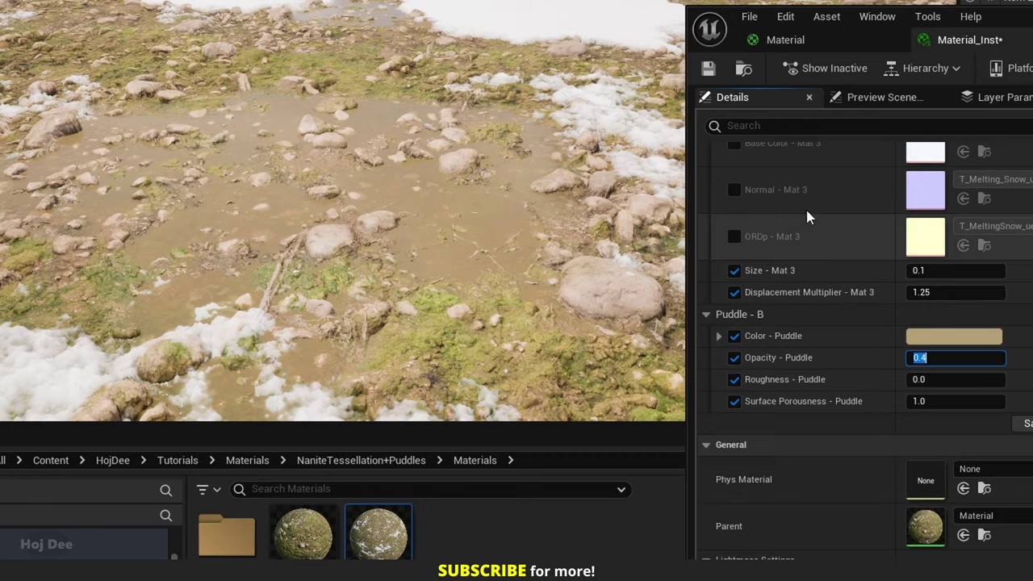
Step: Enable the Height Contrast - Puddle and Height Multiplier - Puddle overrides and try out different height multiplier values
{"action": "scroll", "coordinate": [807, 216], "scroll_direction": "up", "scroll_amount": 15}
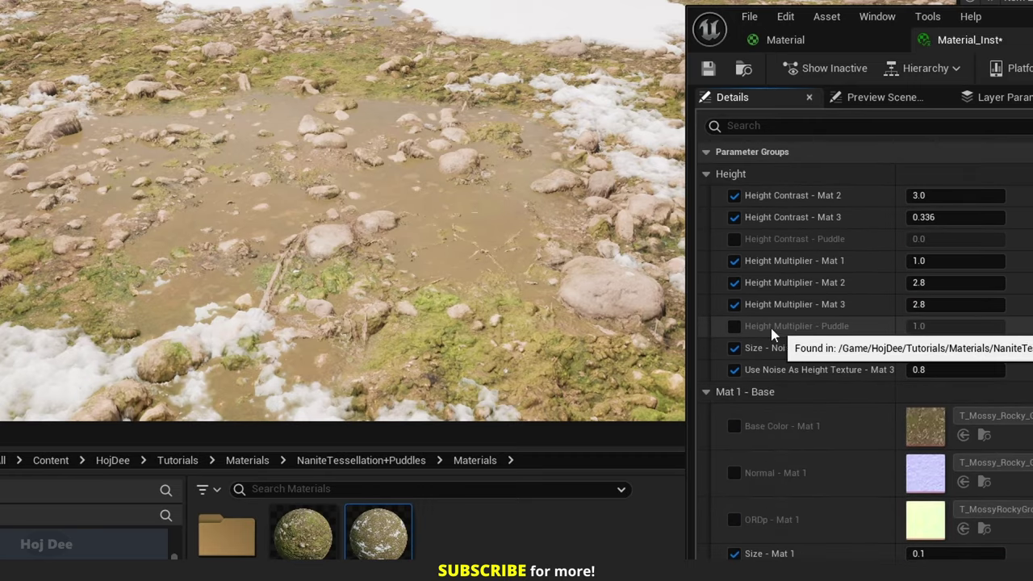
{"action": "left_click", "coordinate": [735, 326]}
{"action": "left_click", "coordinate": [734, 239]}
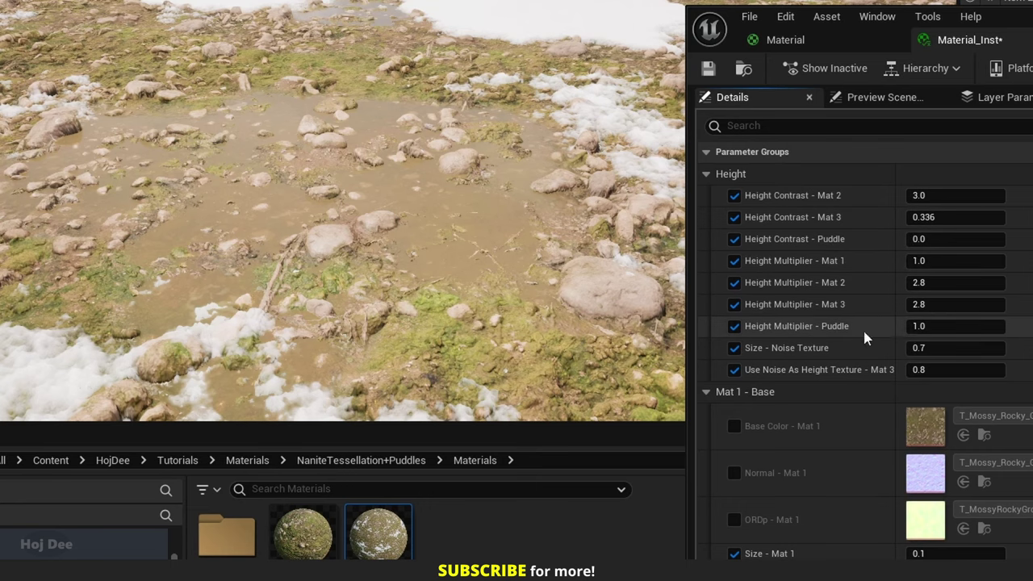
{"action": "left_click_drag", "start_coordinate": [956, 326], "coordinate": [1022, 326]}
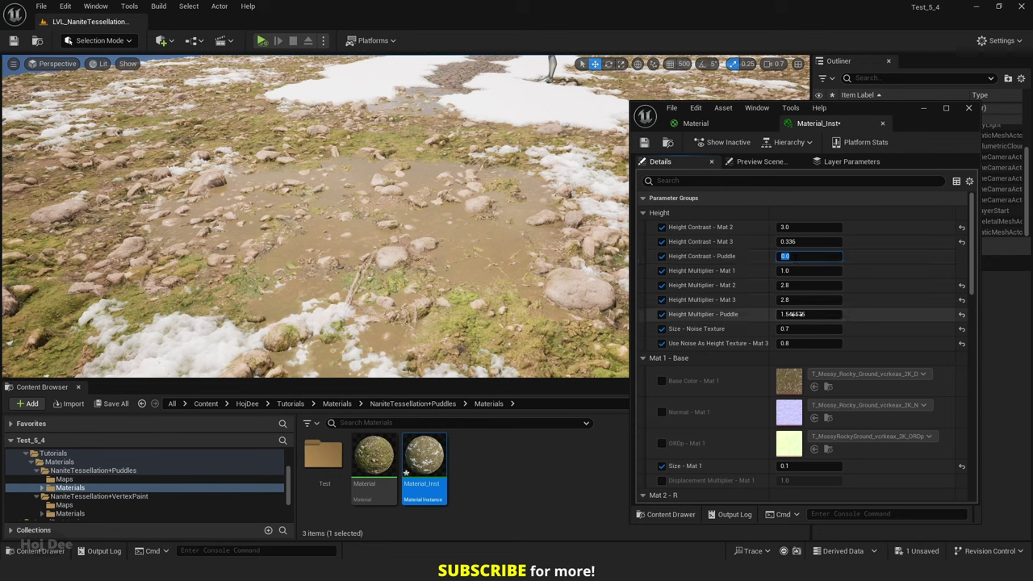
{"action": "mouse_move", "coordinate": [807, 314]}
{"action": "left_mouse_down"}
{"action": "mouse_move", "coordinate": [864, 314]}
{"action": "mouse_move", "coordinate": [801, 314]}
{"action": "left_mouse_up"}
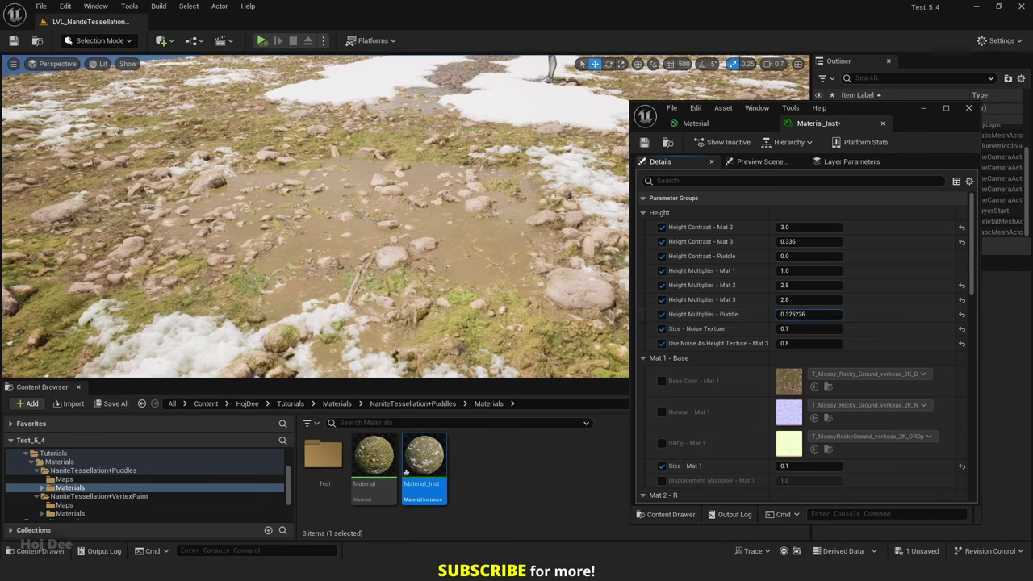
Step: Inspect the puddle in the level from farther back and raise Height Multiplier - Puddle to about 15
{"action": "right_click_drag", "start_coordinate": [506, 296], "coordinate": [498, 370]}
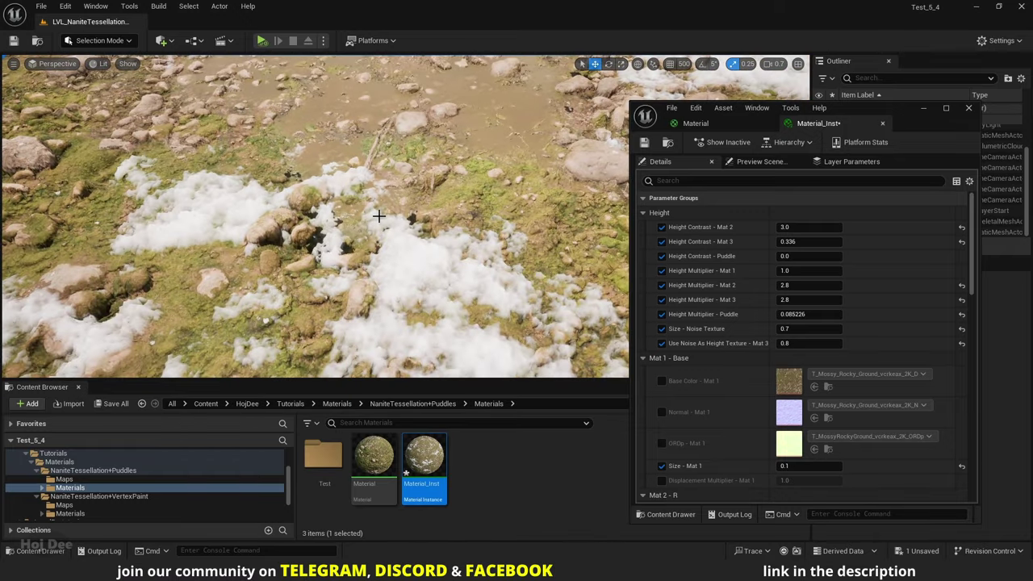
{"action": "mouse_move", "coordinate": [379, 216]}
{"action": "right_mouse_down"}
{"action": "mouse_move", "coordinate": [299, 216]}
{"action": "mouse_move", "coordinate": [388, 226]}
{"action": "mouse_move", "coordinate": [378, 215]}
{"action": "right_mouse_up"}
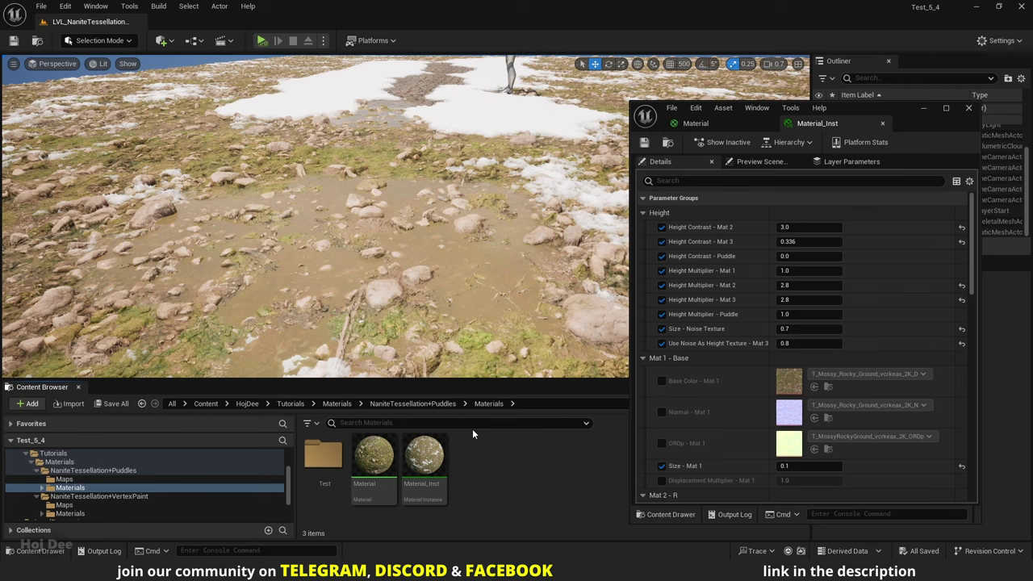
{"action": "right_click_drag", "start_coordinate": [385, 270], "coordinate": [385, 274]}
{"action": "key", "text": "s"}
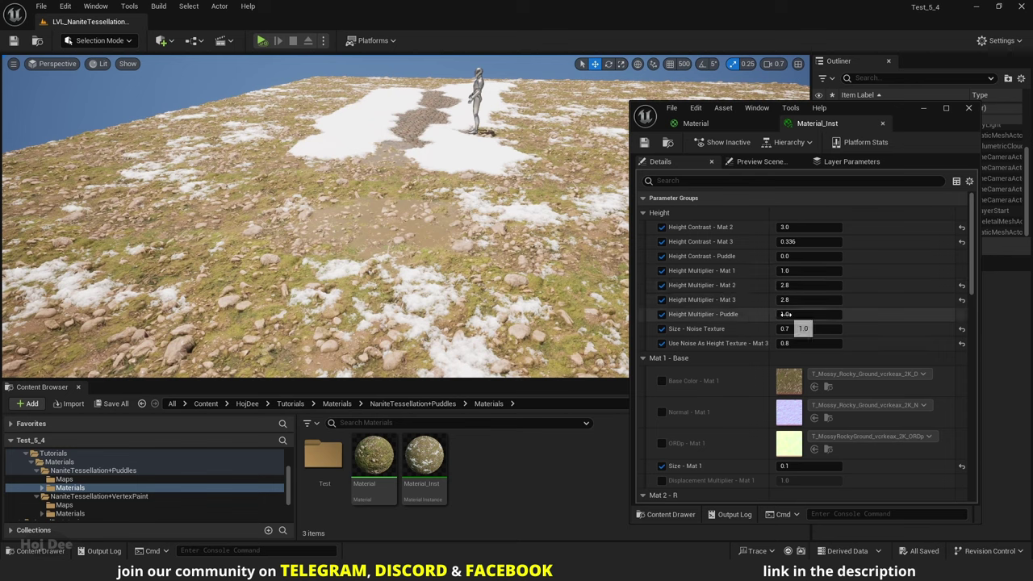
{"action": "left_click_drag", "start_coordinate": [809, 314], "coordinate": [840, 314]}
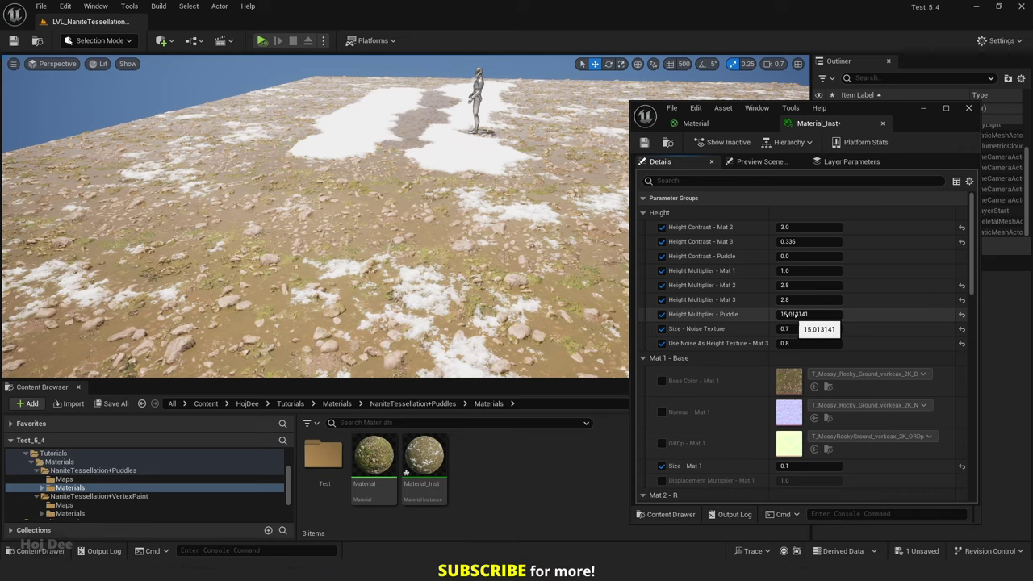
Step: Return to the material graph in a maximized window and move the 0.5 constant farther from the Displacement If node
{"action": "left_click", "coordinate": [725, 124]}
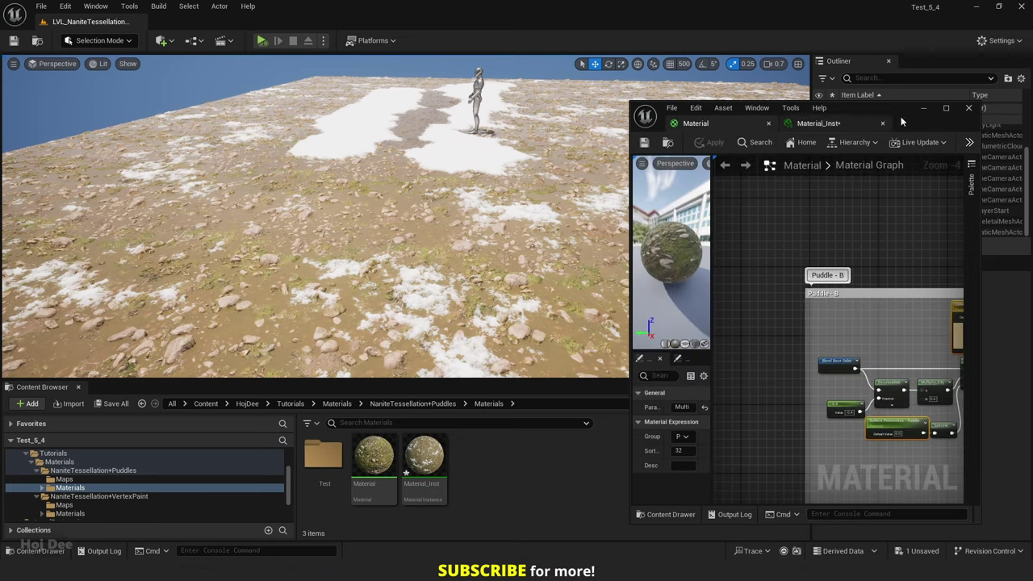
{"action": "left_click", "coordinate": [945, 109]}
{"action": "right_click_drag", "start_coordinate": [653, 404], "coordinate": [588, 393]}
{"action": "scroll", "coordinate": [568, 412], "scroll_direction": "up", "scroll_amount": 3}
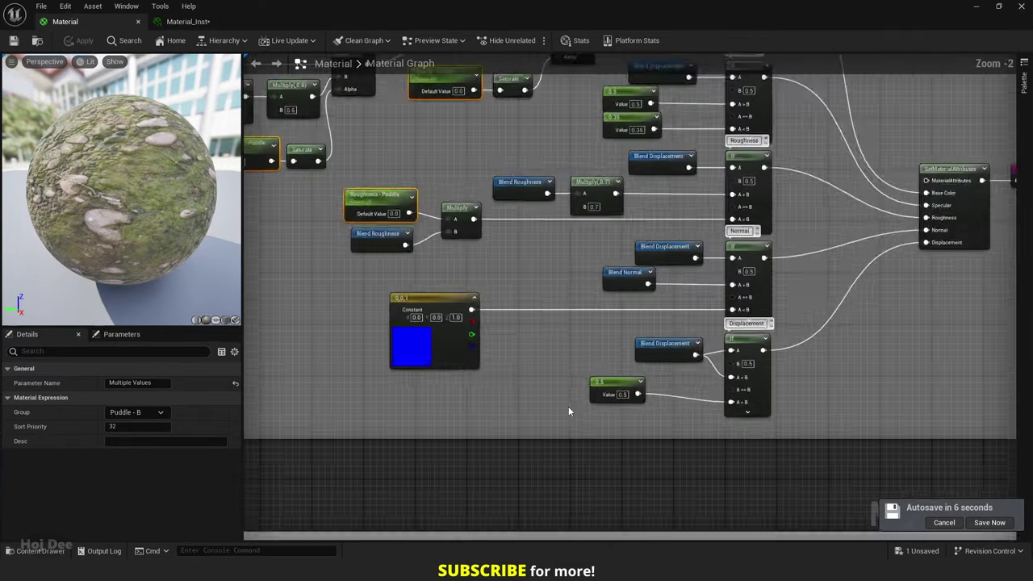
{"action": "scroll", "coordinate": [568, 412], "scroll_direction": "up", "scroll_amount": 2}
{"action": "left_click_drag", "start_coordinate": [601, 378], "coordinate": [527, 377]}
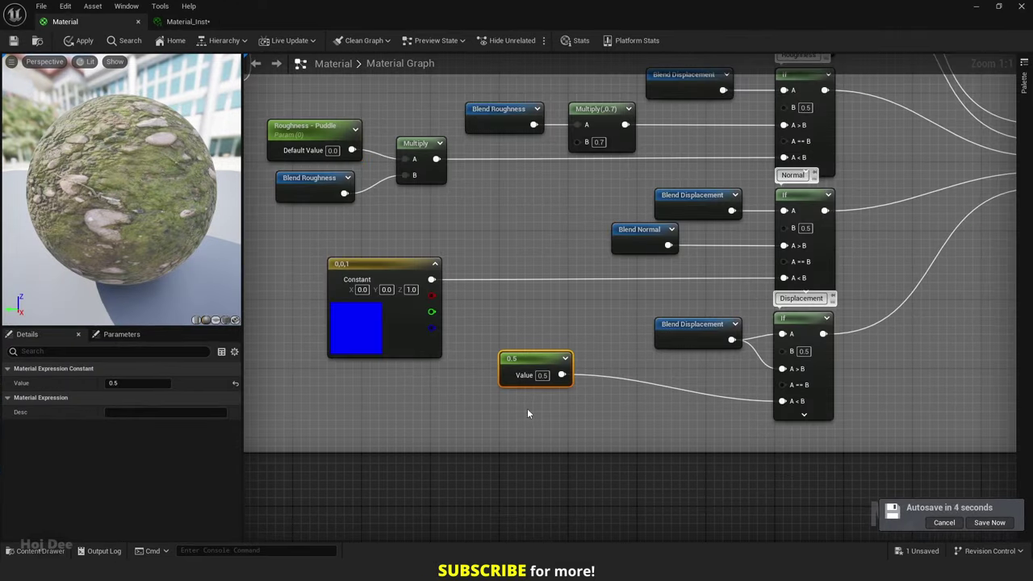
Step: Add a scalar parameter named "Displacement Multiplier - Puddle" beneath the 0.5 constant
{"action": "key", "text": "s"}
{"action": "left_click", "coordinate": [528, 410]}
{"action": "type", "text": "D"}
{"action": "key", "text": "Return"}
{"action": "left_click_drag", "start_coordinate": [557, 428], "coordinate": [521, 413]}
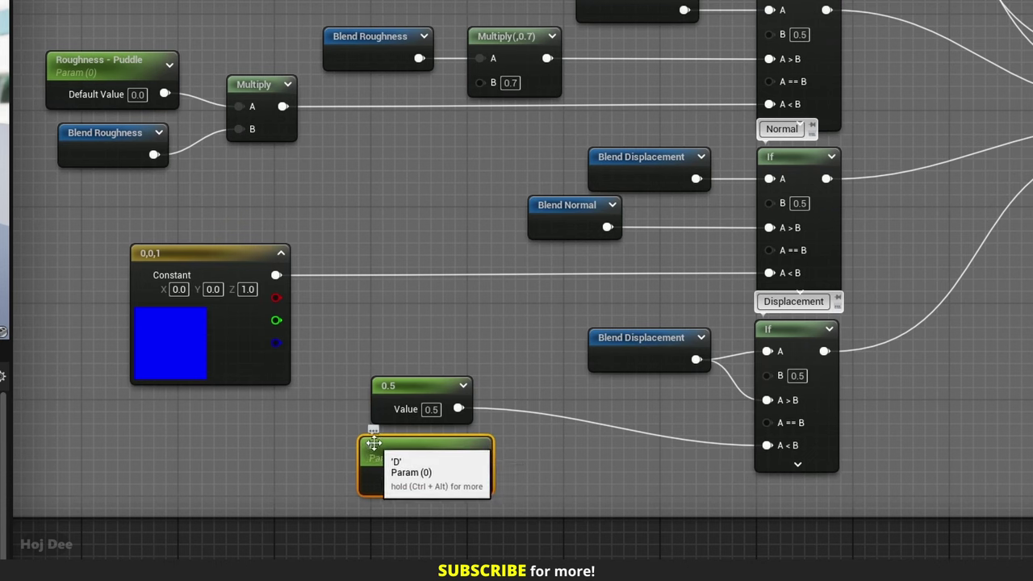
{"action": "double_click", "coordinate": [373, 442]}
{"action": "type", "text": "Displacemen"}
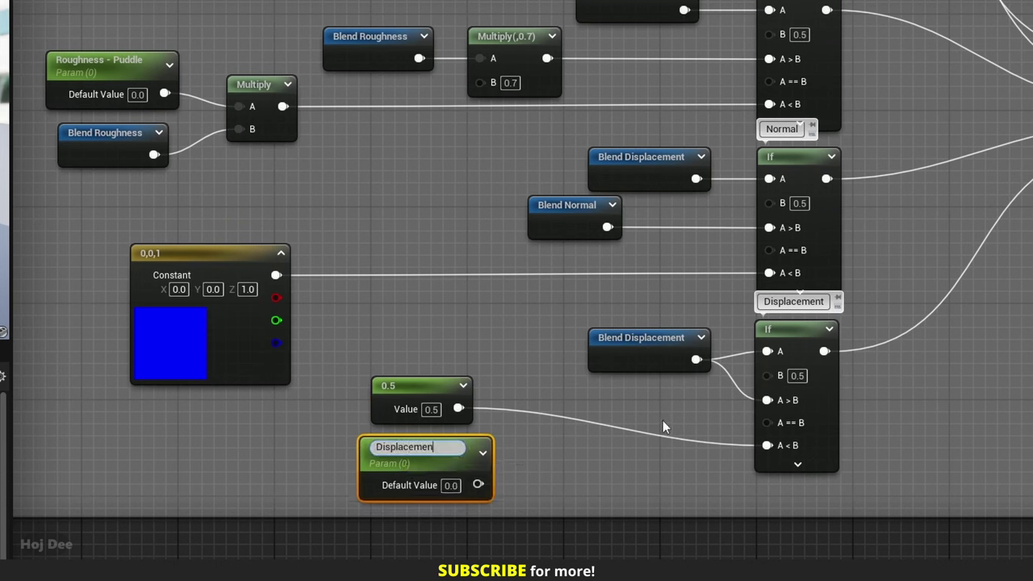
{"action": "type", "text": "t Multiplier - Puddle"}
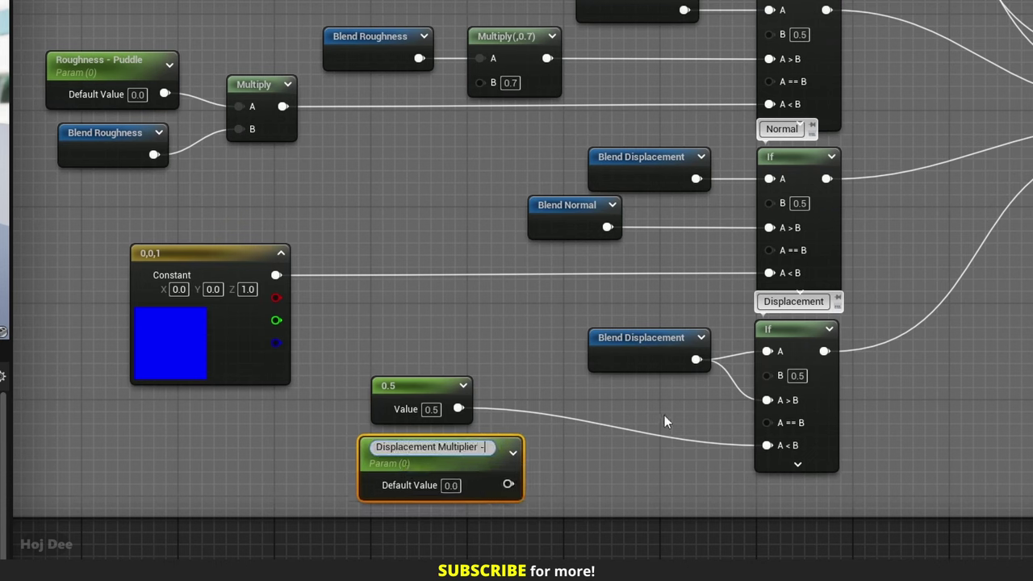
{"action": "key", "text": "Return"}
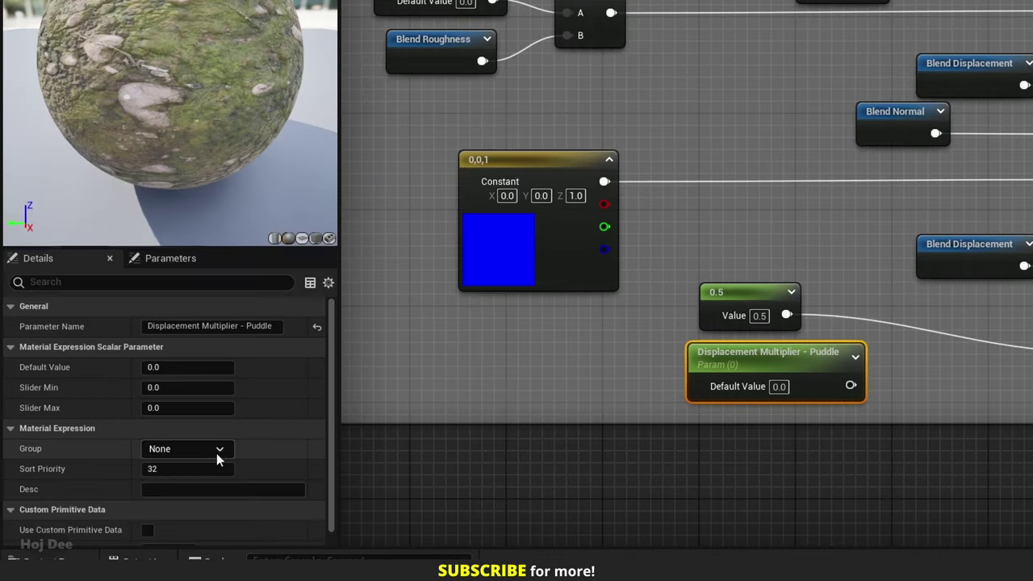
Step: Assign the displacement multiplier parameter to the Puddle - B group and set its default value to 1
{"action": "left_click", "coordinate": [218, 452]}
{"action": "left_click", "coordinate": [177, 520]}
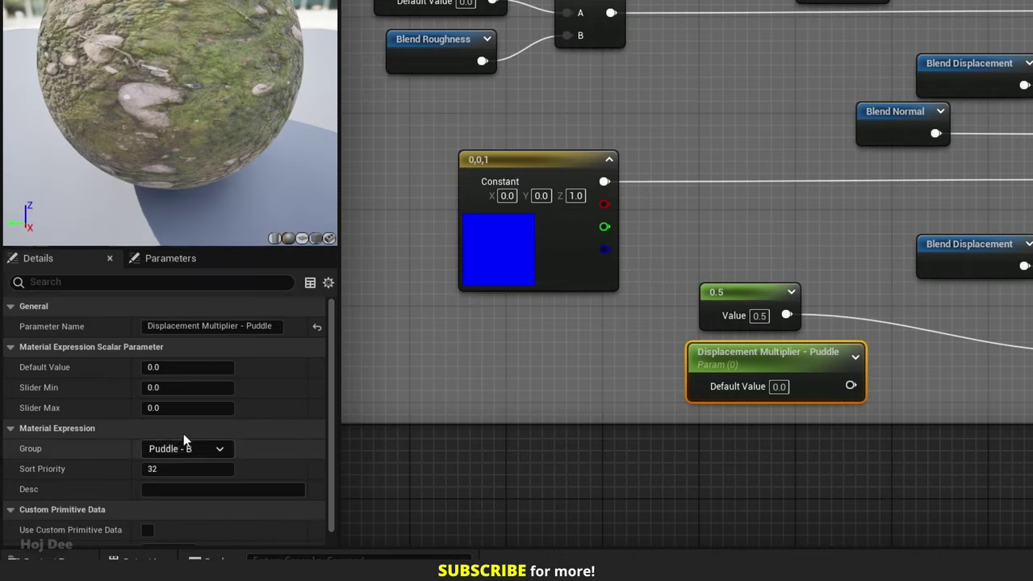
{"action": "left_click", "coordinate": [168, 365]}
{"action": "type", "text": "1"}
{"action": "key", "text": "Return"}
Step: Multiply the 0.5 constant by the Displacement Multiplier - Puddle parameter and arrange these nodes to make room beside them
{"action": "left_click_drag", "start_coordinate": [463, 315], "coordinate": [582, 336]}
{"action": "left_click_drag", "start_coordinate": [527, 386], "coordinate": [581, 362]}
{"action": "left_click_drag", "start_coordinate": [660, 300], "coordinate": [441, 360]}
{"action": "left_click_drag", "start_coordinate": [419, 301], "coordinate": [126, 313]}
Step: Feed the Multiply result through a Saturate node into a named reroute called "Puddle Displacement"
{"action": "left_click_drag", "start_coordinate": [324, 349], "coordinate": [507, 353]}
{"action": "type", "text": "saturate"}
{"action": "key", "text": "Return"}
{"action": "type", "text": "named"}
{"action": "key", "text": "Return"}
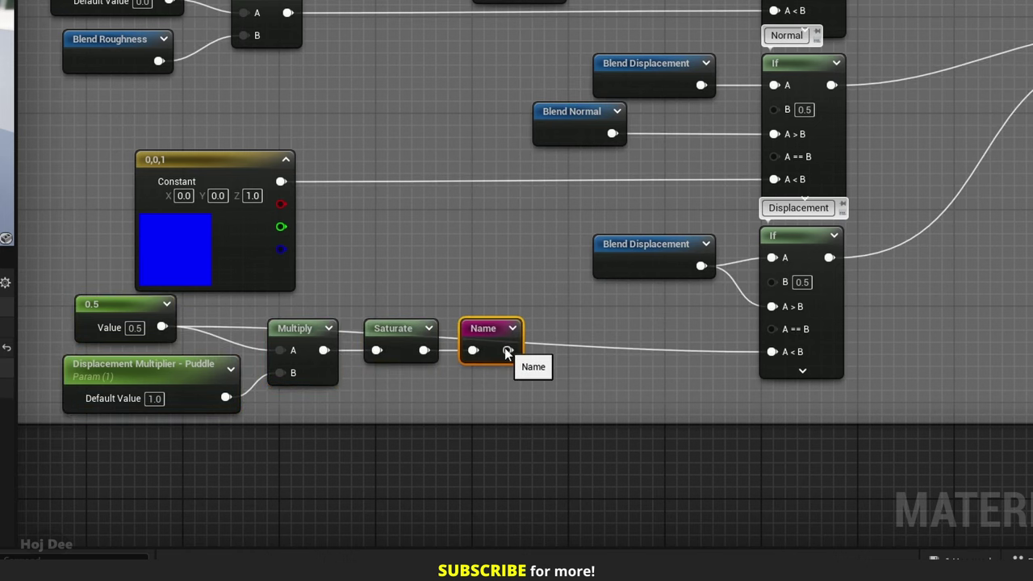
{"action": "type", "text": "Pud"}
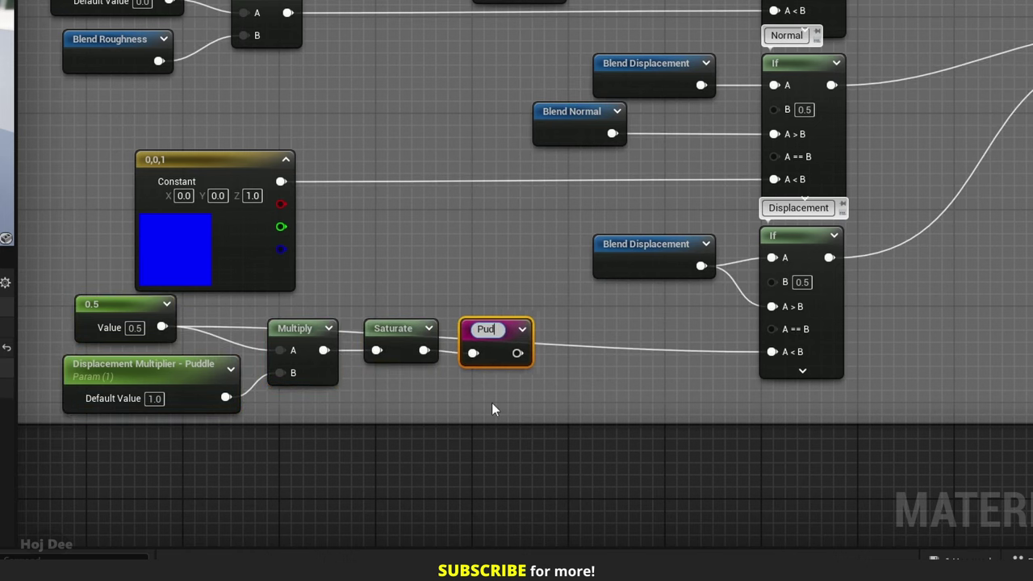
{"action": "type", "text": "dle Displacement"}
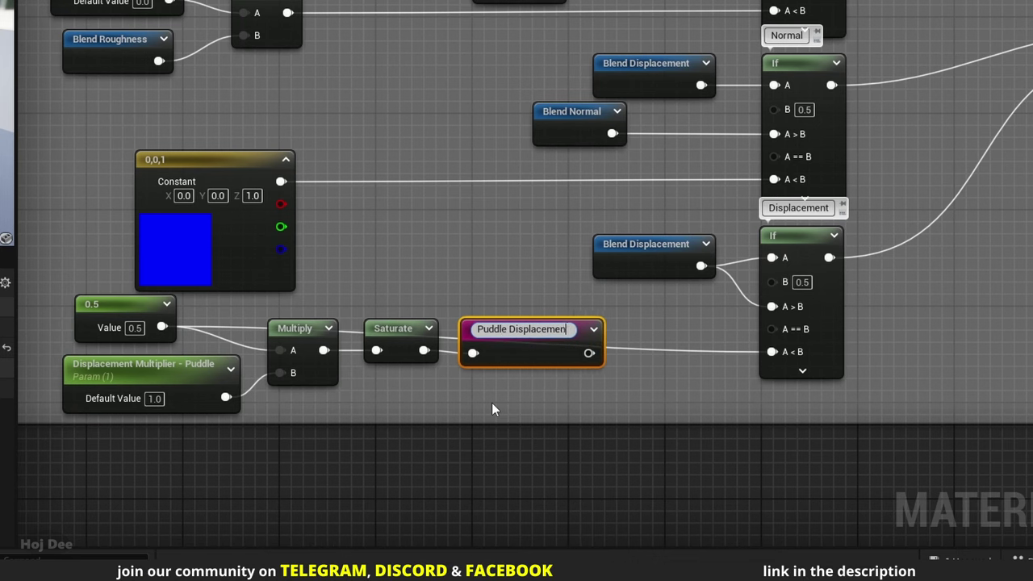
{"action": "key", "text": "Return"}
Step: Place a Puddle Displacement reroute node near the Normal If node and connect it to that node's B input
{"action": "right_click_drag", "start_coordinate": [499, 97], "coordinate": [438, 160]}
{"action": "right_click", "coordinate": [408, 162]}
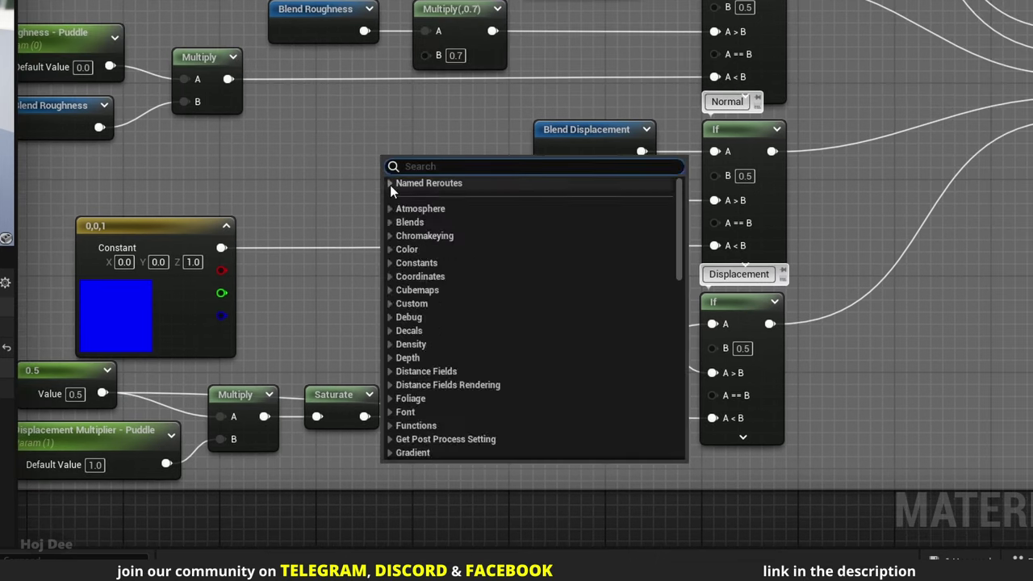
{"action": "left_click", "coordinate": [390, 185]}
{"action": "left_click", "coordinate": [435, 399]}
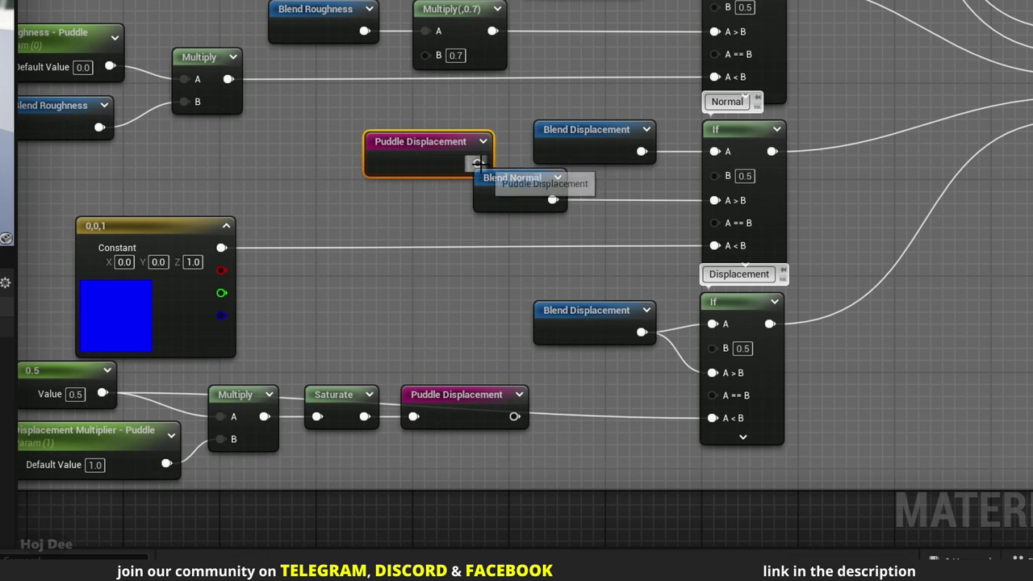
{"action": "left_click_drag", "start_coordinate": [476, 163], "coordinate": [715, 175]}
{"action": "right_click_drag", "start_coordinate": [444, 38], "coordinate": [431, 207]}
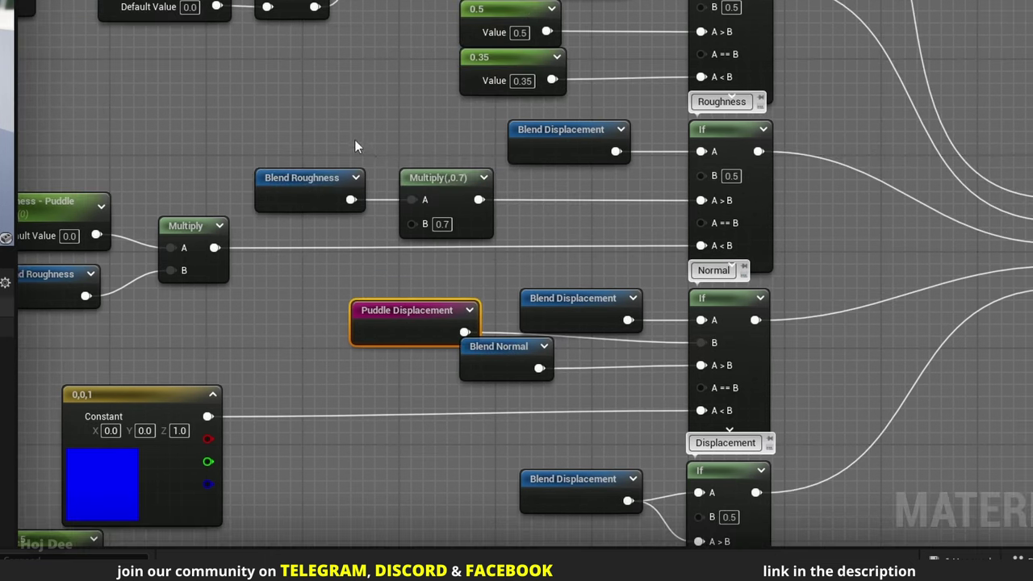
Step: Place Puddle Displacement reroute nodes beside the Roughness, Specular and Base Color If nodes and connect each one to its B input
{"action": "key", "text": "ctrl+v"}
{"action": "left_click_drag", "start_coordinate": [464, 157], "coordinate": [701, 176]}
{"action": "right_click_drag", "start_coordinate": [435, 17], "coordinate": [448, 217]}
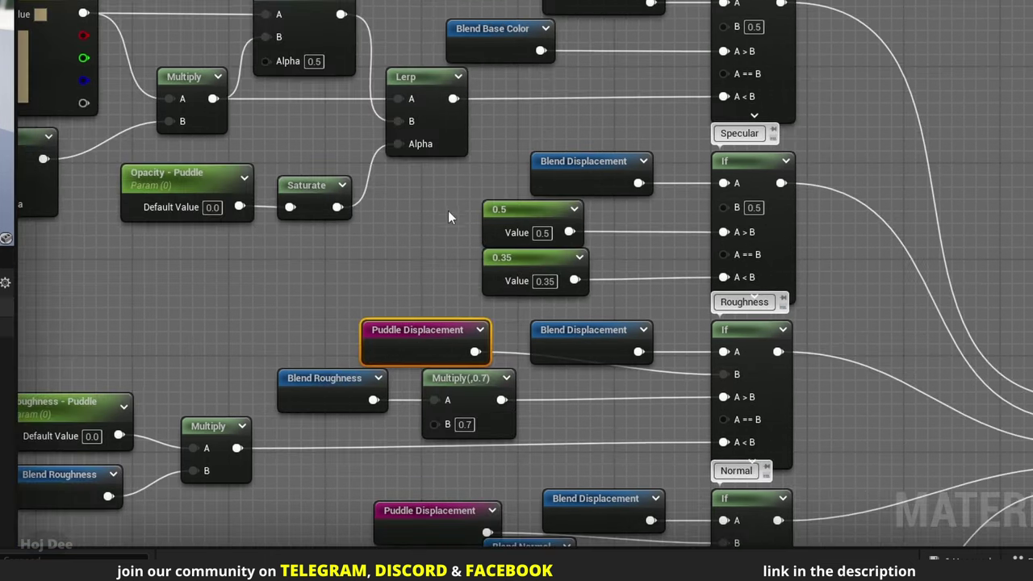
{"action": "key", "text": "ctrl+v"}
{"action": "left_click_drag", "start_coordinate": [423, 179], "coordinate": [410, 178]}
{"action": "left_click_drag", "start_coordinate": [500, 195], "coordinate": [735, 212]}
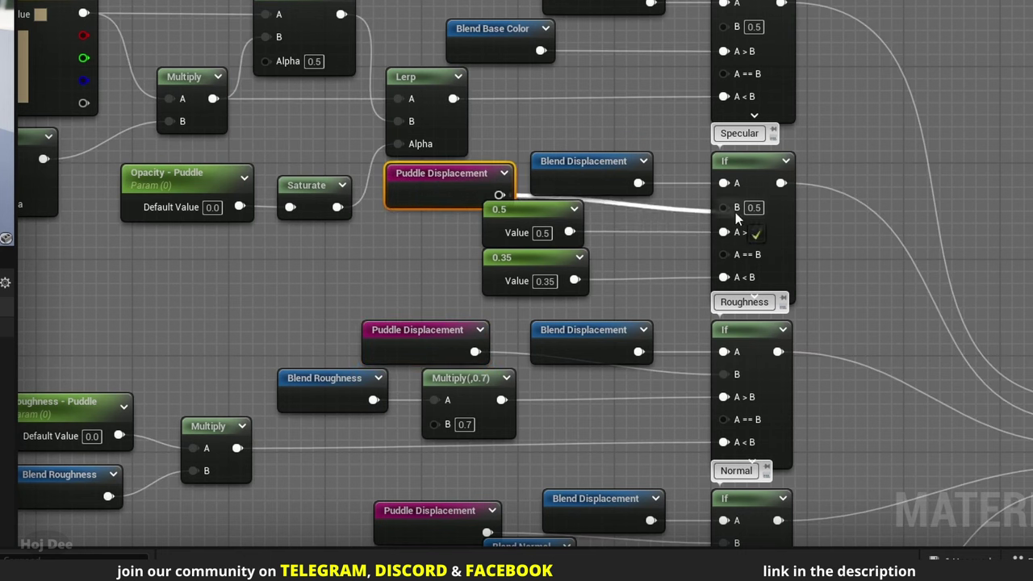
{"action": "right_click_drag", "start_coordinate": [565, 76], "coordinate": [566, 195]}
{"action": "key", "text": "ctrl+v"}
{"action": "left_click_drag", "start_coordinate": [504, 117], "coordinate": [724, 146]}
Step: Connect the existing Puddle Displacement reroute to the Displacement If node's B input and save the material
{"action": "right_click_drag", "start_coordinate": [565, 355], "coordinate": [536, 10]}
{"action": "right_click_drag", "start_coordinate": [505, 380], "coordinate": [503, 236]}
{"action": "left_click_drag", "start_coordinate": [494, 418], "coordinate": [699, 415]}
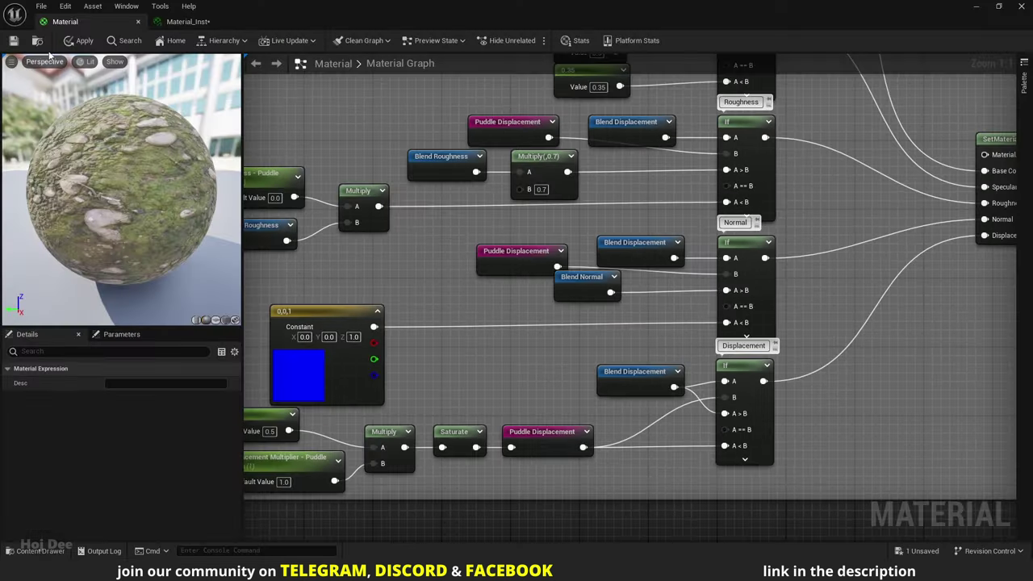
{"action": "left_click", "coordinate": [13, 41]}
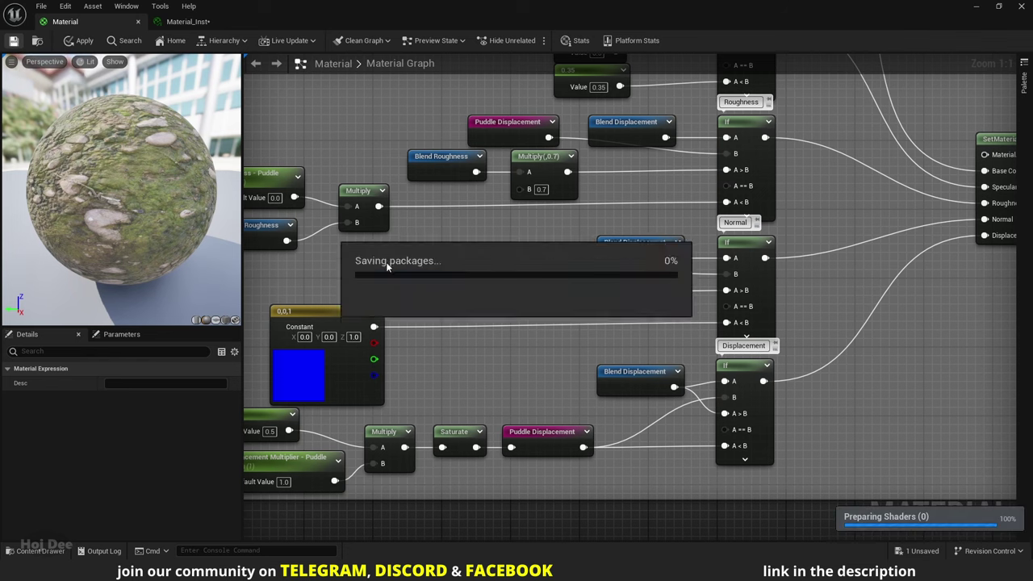
Step: Open Material_Inst in a smaller window beside the level viewport and set Height Multiplier - Puddle to 1.0
{"action": "left_click_drag", "start_coordinate": [474, 4], "coordinate": [810, 124]}
{"action": "double_click", "coordinate": [424, 456]}
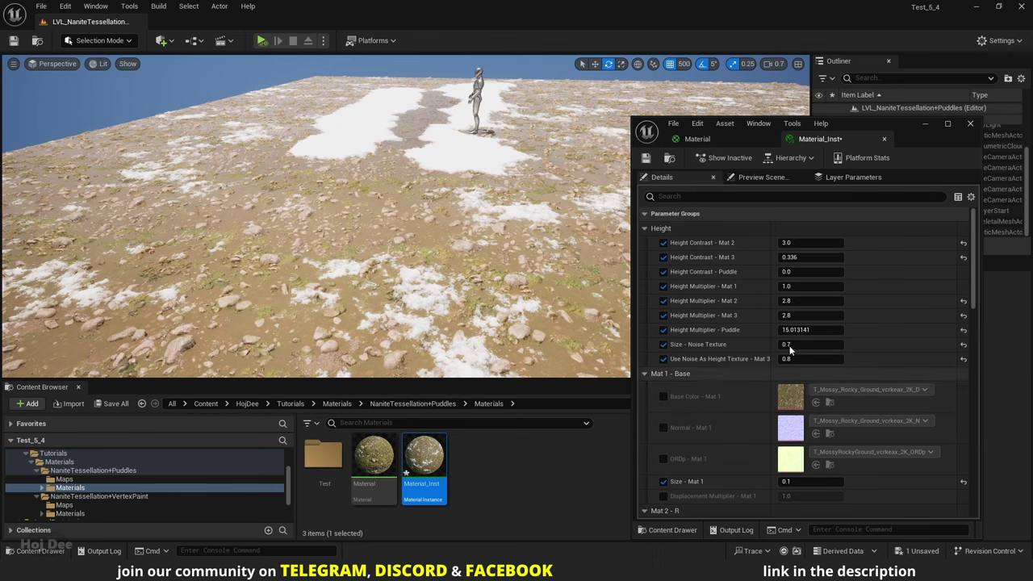
{"action": "key", "text": "w"}
{"action": "right_click_drag", "start_coordinate": [434, 247], "coordinate": [410, 275]}
{"action": "left_click_drag", "start_coordinate": [444, 166], "coordinate": [446, 150]}
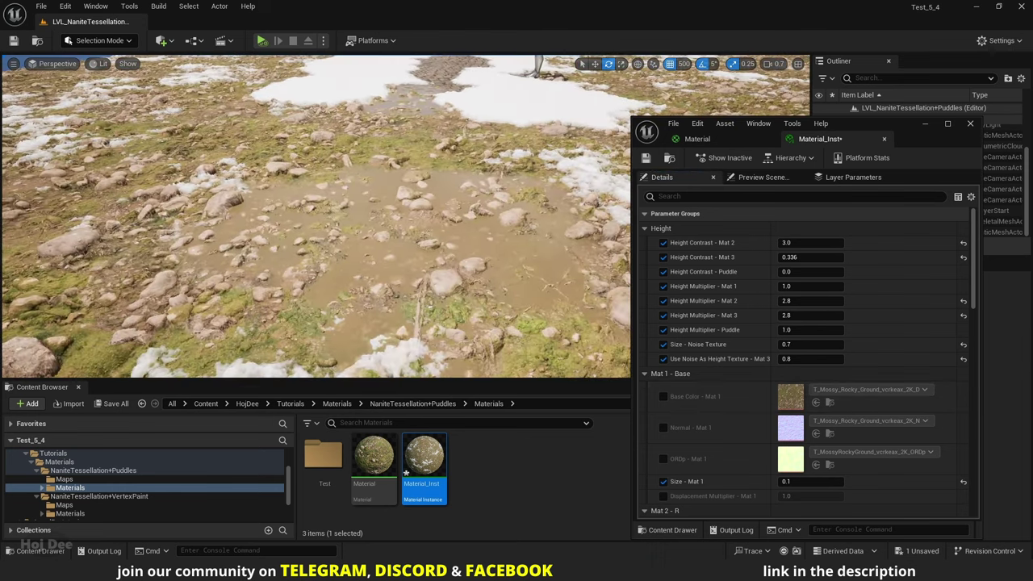
Step: Raise Displacement Multiplier - Puddle to 1.065821, then lower it to 1.024685 to adjust the water level
{"action": "scroll", "coordinate": [745, 307], "scroll_direction": "down", "scroll_amount": 5}
{"action": "scroll", "coordinate": [745, 318], "scroll_direction": "down", "scroll_amount": 6}
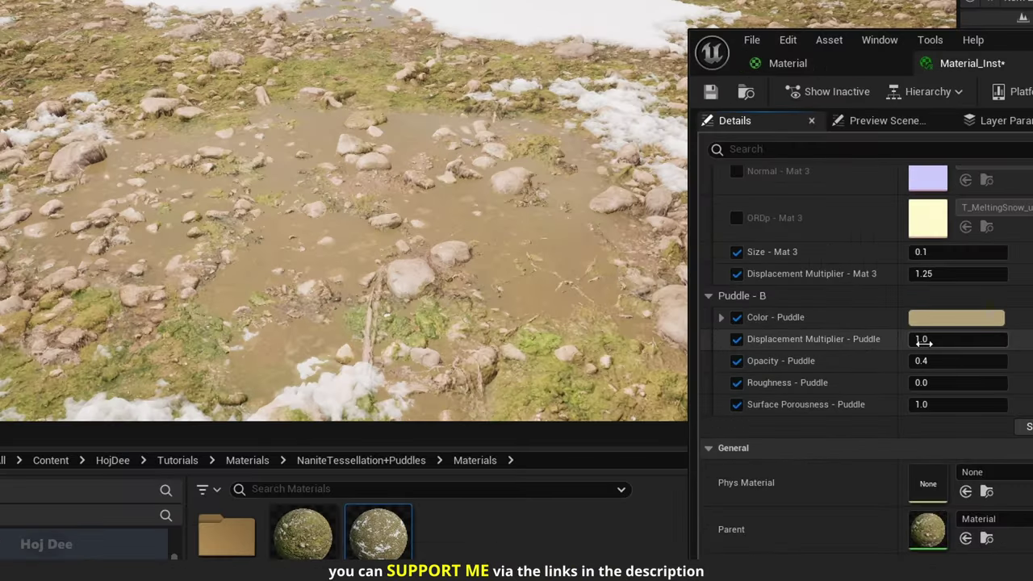
{"action": "left_click_drag", "start_coordinate": [958, 339], "coordinate": [965, 339]}
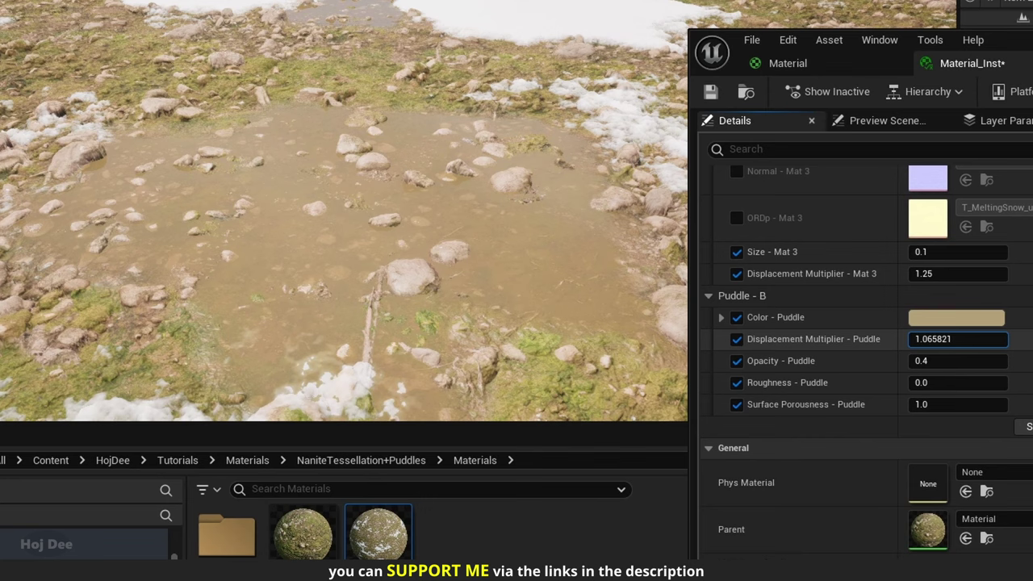
{"action": "left_click_drag", "start_coordinate": [965, 339], "coordinate": [933, 339]}
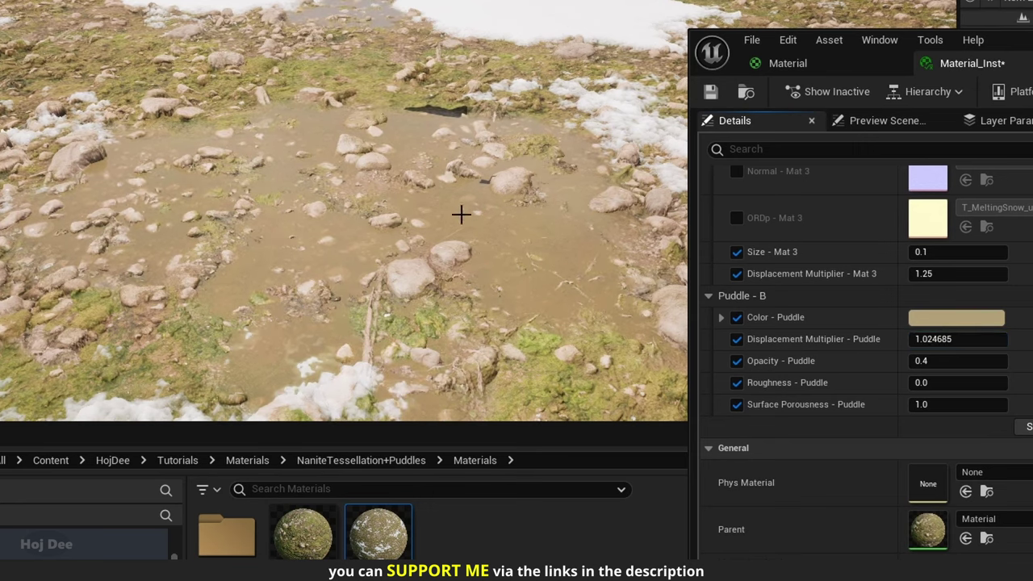
Step: Set Height Multiplier - Puddle to 80 and adjust Displacement Multiplier - Puddle to vary the water level across the ground
{"action": "scroll", "coordinate": [851, 500], "scroll_direction": "up", "scroll_amount": 10}
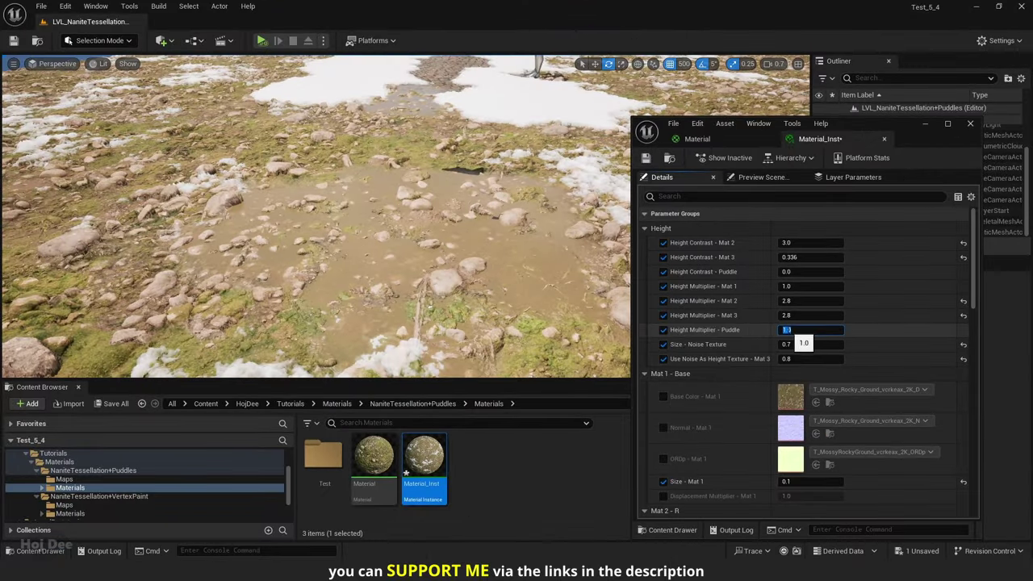
{"action": "type", "text": "80"}
{"action": "key", "text": "Return"}
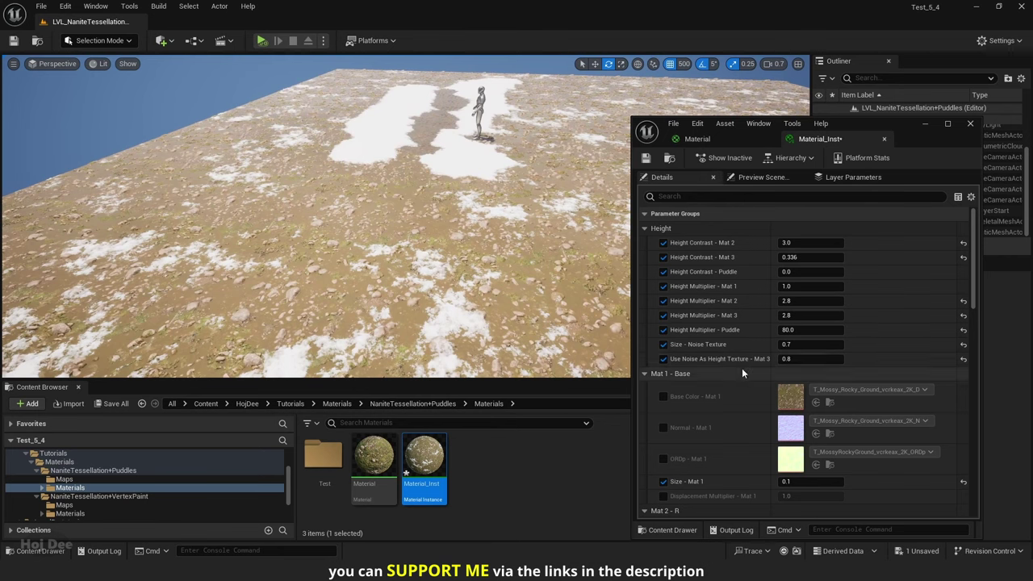
{"action": "scroll", "coordinate": [741, 375], "scroll_direction": "down", "scroll_amount": 2}
{"action": "scroll", "coordinate": [741, 376], "scroll_direction": "down", "scroll_amount": 9}
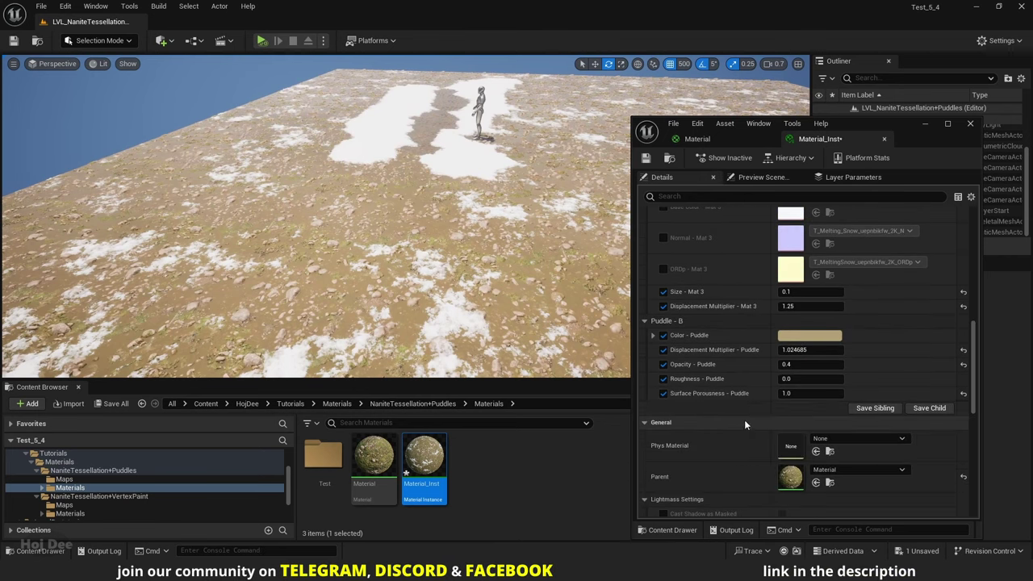
{"action": "mouse_move", "coordinate": [787, 350]}
{"action": "left_mouse_down"}
{"action": "mouse_move", "coordinate": [825, 349]}
{"action": "mouse_move", "coordinate": [791, 349]}
{"action": "left_mouse_up"}
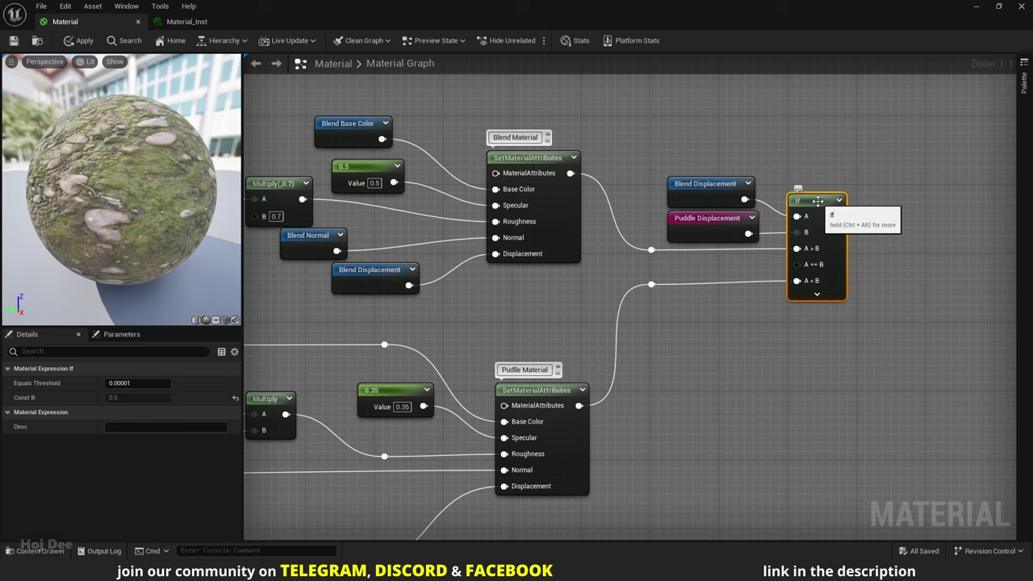
Step: Examine the material attributes graph where an If node switches between the Blend and Puddle materials, and inspect the puddle in the level
{"action": "left_click", "coordinate": [824, 337]}
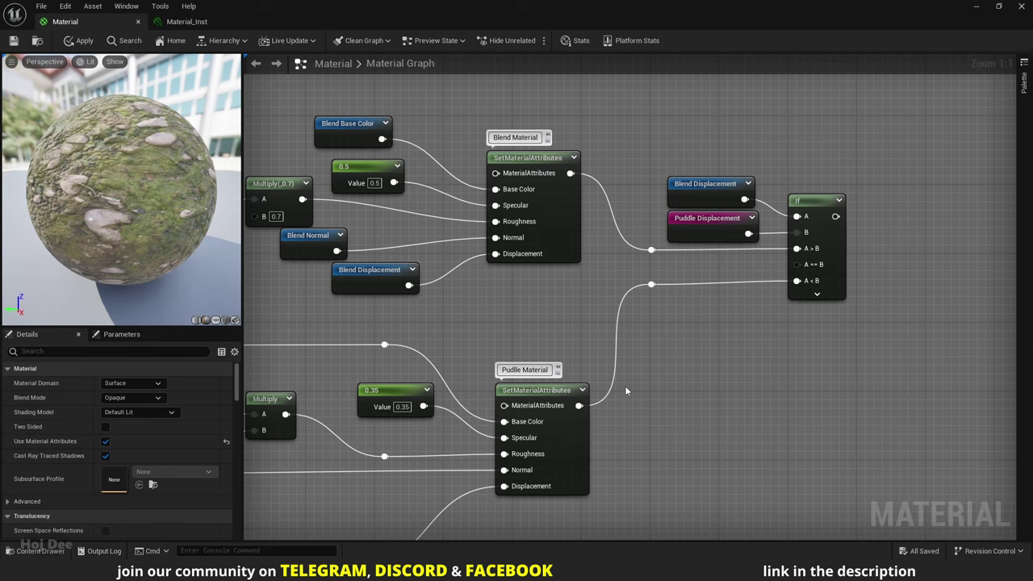
{"action": "scroll", "coordinate": [625, 388], "scroll_direction": "down", "scroll_amount": 2}
{"action": "right_click_drag", "start_coordinate": [485, 358], "coordinate": [776, 325]}
{"action": "scroll", "coordinate": [849, 290], "scroll_direction": "down", "scroll_amount": 1}
{"action": "scroll", "coordinate": [894, 292], "scroll_direction": "down", "scroll_amount": 1}
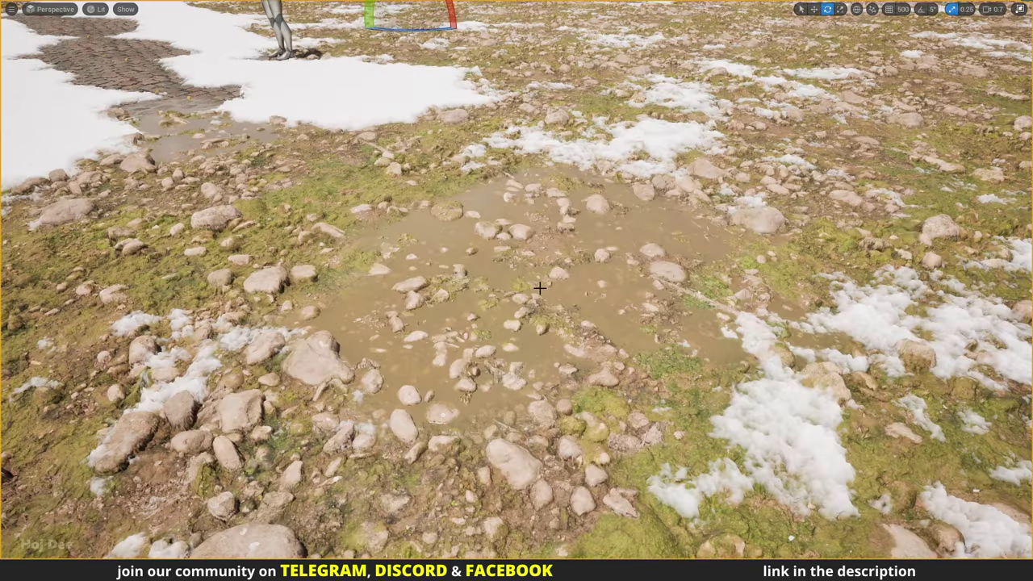
{"action": "left_click", "coordinate": [523, 274]}
{"action": "left_click_drag", "start_coordinate": [515, 256], "coordinate": [583, 305]}
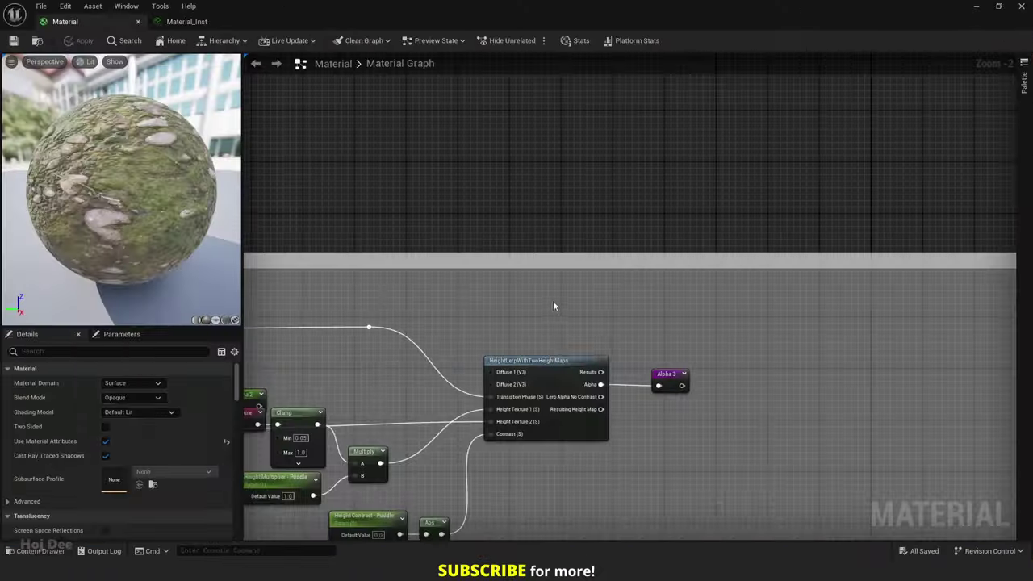
Step: Add a VertexNormalWS node above HeightLerpWithTwoHeightMaps and feed it into a component Mask node
{"action": "right_click", "coordinate": [553, 300]}
{"action": "type", "text": "vertexnor"}
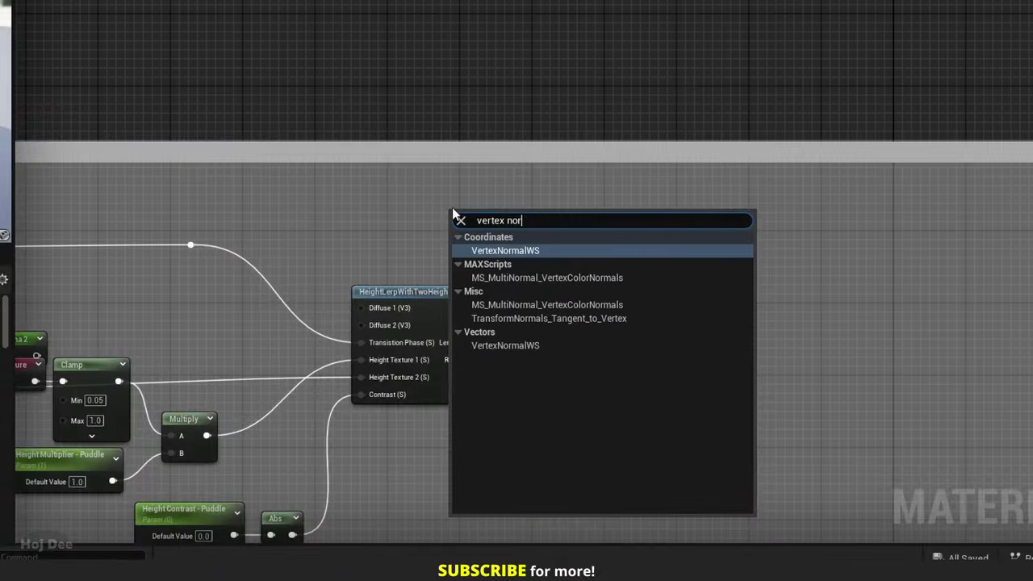
{"action": "left_click", "coordinate": [513, 248]}
{"action": "scroll", "coordinate": [537, 222], "scroll_direction": "up", "scroll_amount": 2}
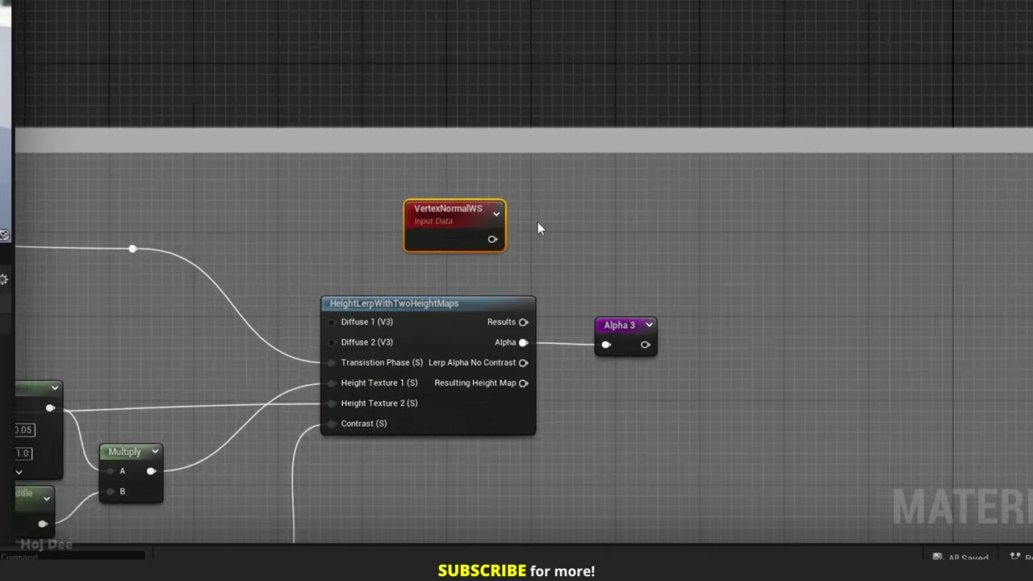
{"action": "left_click_drag", "start_coordinate": [480, 240], "coordinate": [563, 242]}
{"action": "type", "text": "mas"}
{"action": "key", "text": "Return"}
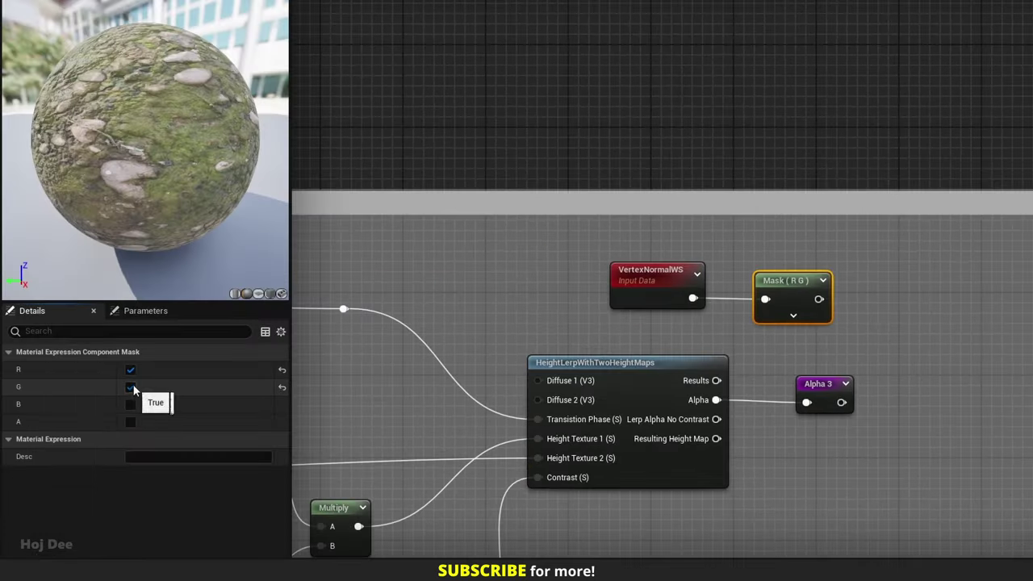
Step: Limit the component mask to the B channel only, with R and G disabled
{"action": "left_click", "coordinate": [131, 387]}
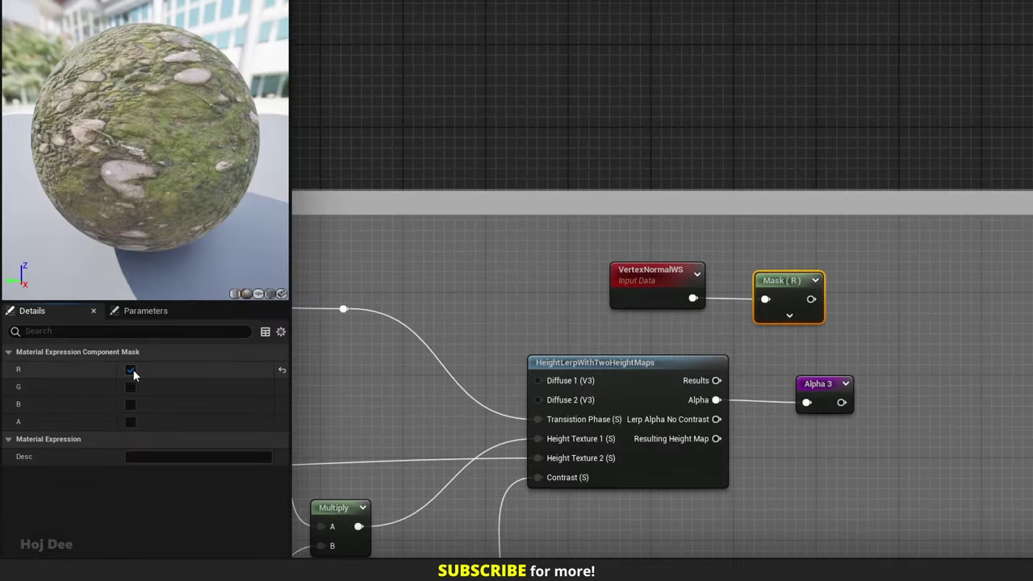
{"action": "left_click", "coordinate": [131, 370]}
{"action": "left_click", "coordinate": [131, 404]}
Step: Feed the B mask into a Power node and set its exponent to 128
{"action": "right_click_drag", "start_coordinate": [832, 346], "coordinate": [739, 326]}
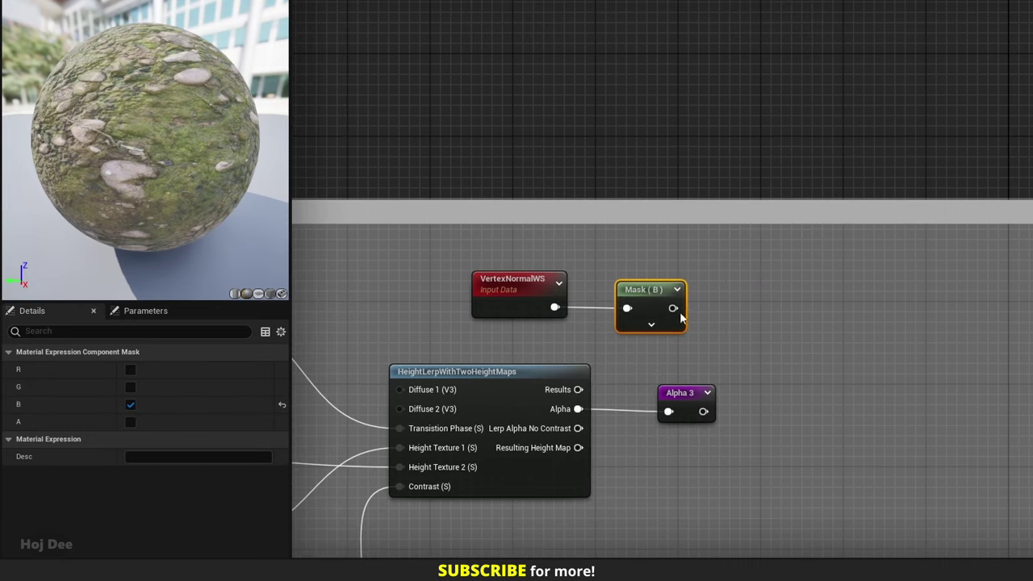
{"action": "left_click_drag", "start_coordinate": [744, 309], "coordinate": [744, 310]}
{"action": "type", "text": "pow"}
{"action": "key", "text": "Return"}
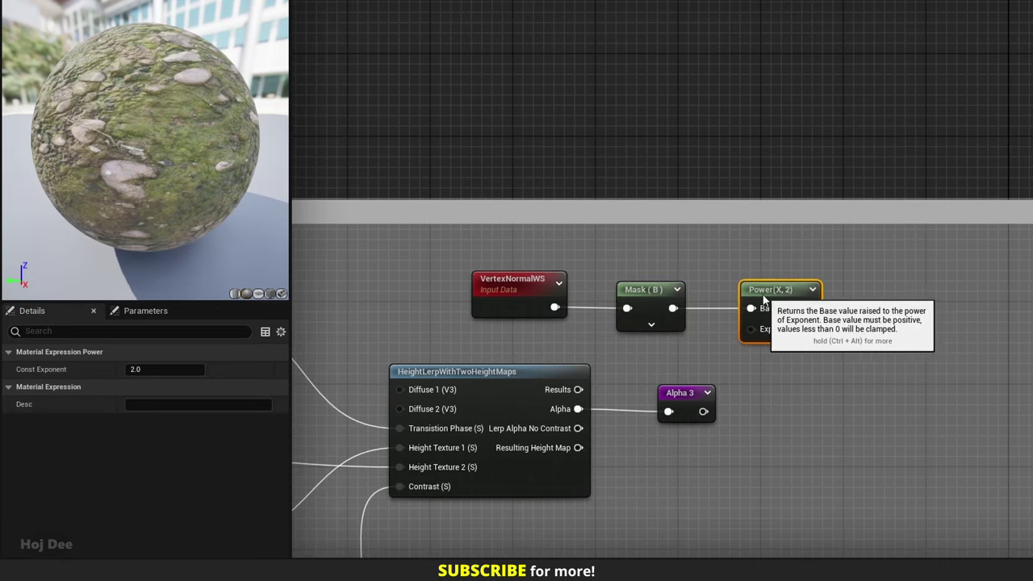
{"action": "left_click", "coordinate": [772, 329]}
{"action": "type", "text": "128"}
{"action": "key", "text": "Return"}
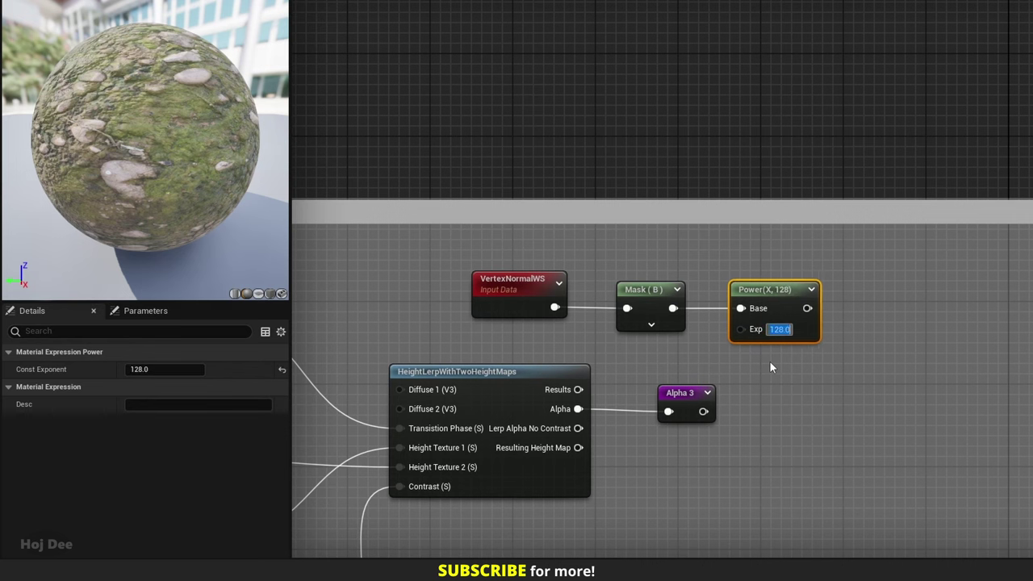
Step: Preview the Mask and Power nodes on the sphere, inspect the sphere from above, and stop previewing
{"action": "right_click", "coordinate": [646, 295]}
{"action": "left_click", "coordinate": [703, 47]}
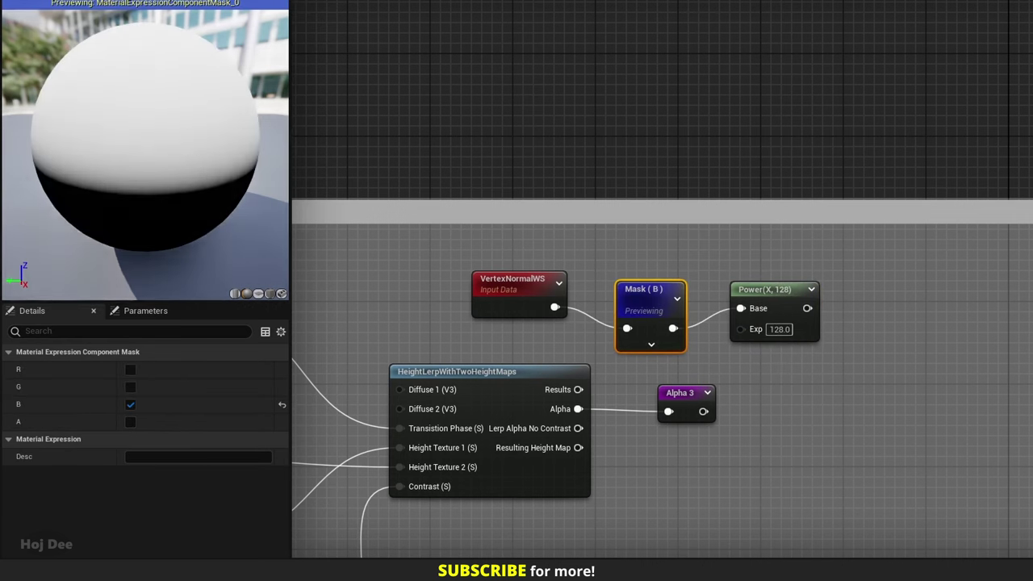
{"action": "right_click", "coordinate": [779, 294]}
{"action": "left_click", "coordinate": [832, 41]}
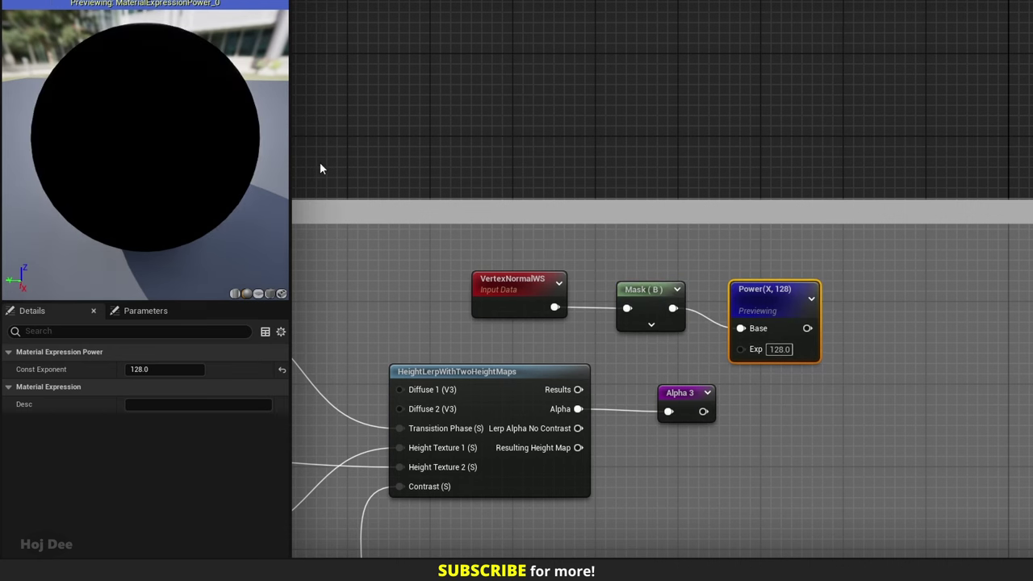
{"action": "left_click_drag", "start_coordinate": [145, 137], "coordinate": [203, 174]}
{"action": "right_click", "coordinate": [746, 305]}
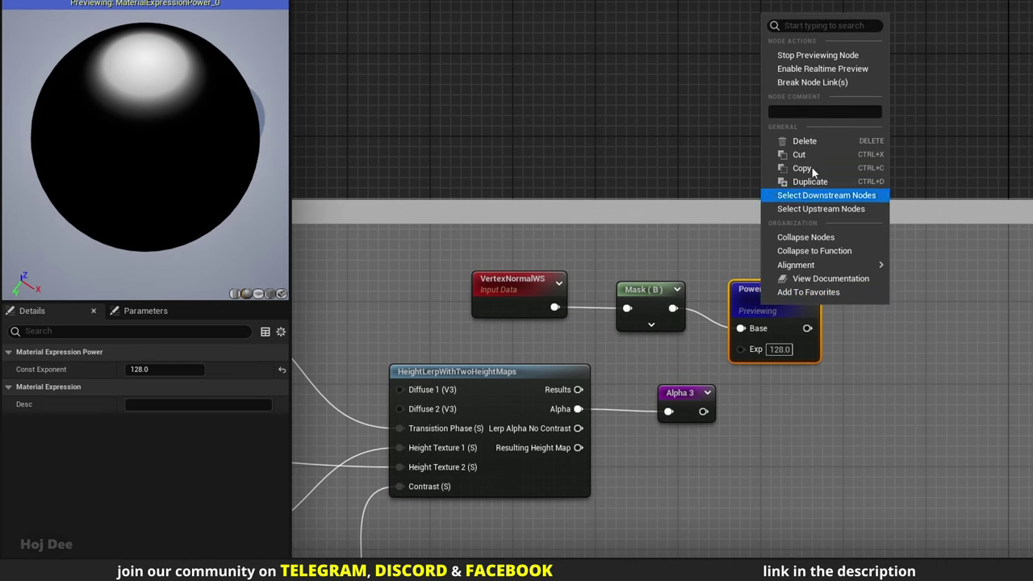
{"action": "left_click", "coordinate": [813, 69]}
Step: Move the Mask and Power nodes closer together and feed the Power output into a Multiply node's A input
{"action": "right_click_drag", "start_coordinate": [879, 326], "coordinate": [745, 315]}
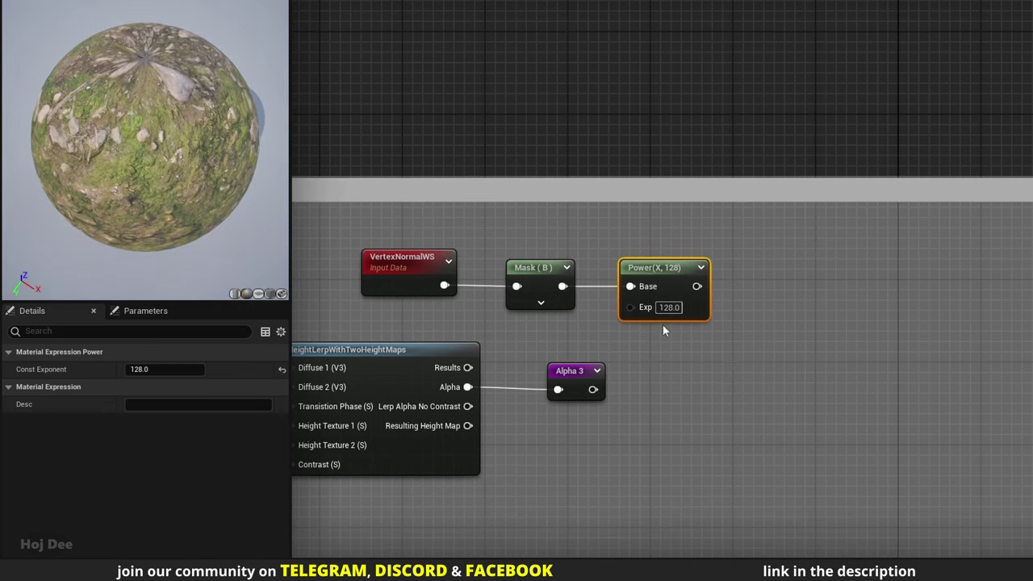
{"action": "left_click_drag", "start_coordinate": [646, 272], "coordinate": [630, 267]}
{"action": "left_click_drag", "start_coordinate": [630, 240], "coordinate": [557, 282]}
{"action": "left_click_drag", "start_coordinate": [631, 267], "coordinate": [600, 265]}
{"action": "left_click", "coordinate": [658, 282]}
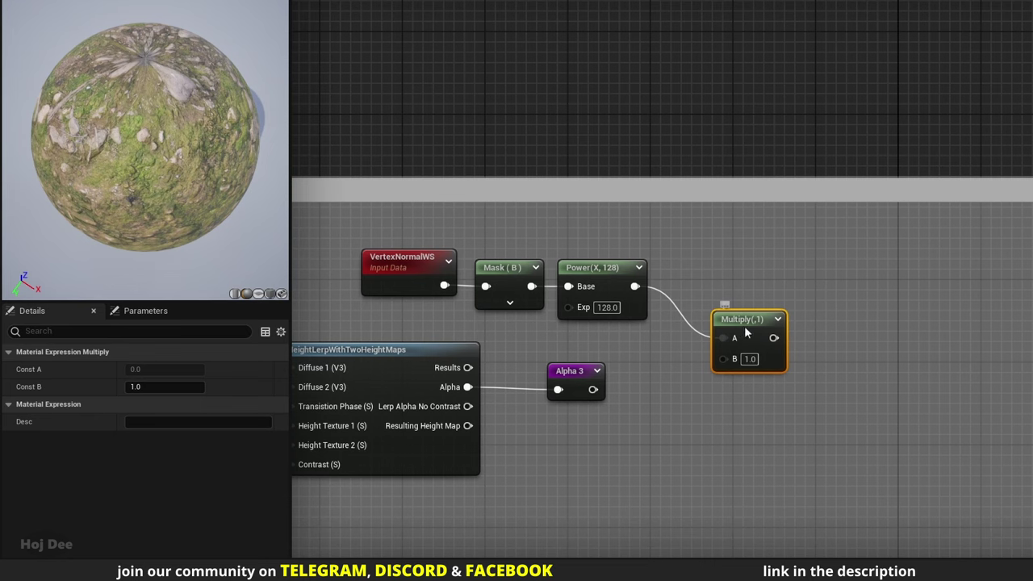
{"action": "left_click_drag", "start_coordinate": [744, 327], "coordinate": [723, 328]}
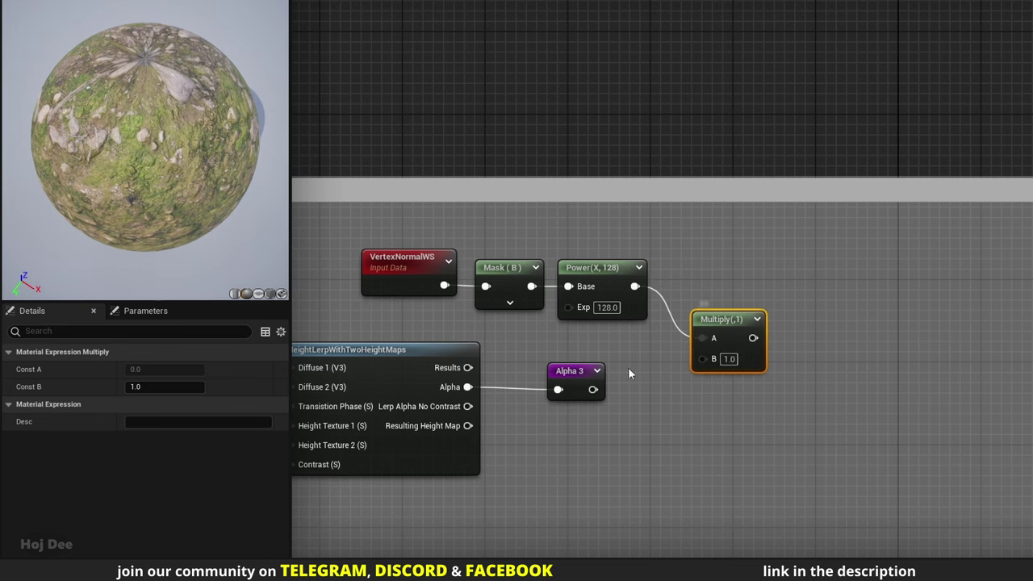
Step: Connect the height lerp's Alpha output to the Multiply's B input, with Alpha 3 moved farther along and Multiply aligned with Power
{"action": "left_click_drag", "start_coordinate": [587, 377], "coordinate": [1010, 377]}
{"action": "left_click_drag", "start_coordinate": [476, 387], "coordinate": [703, 358]}
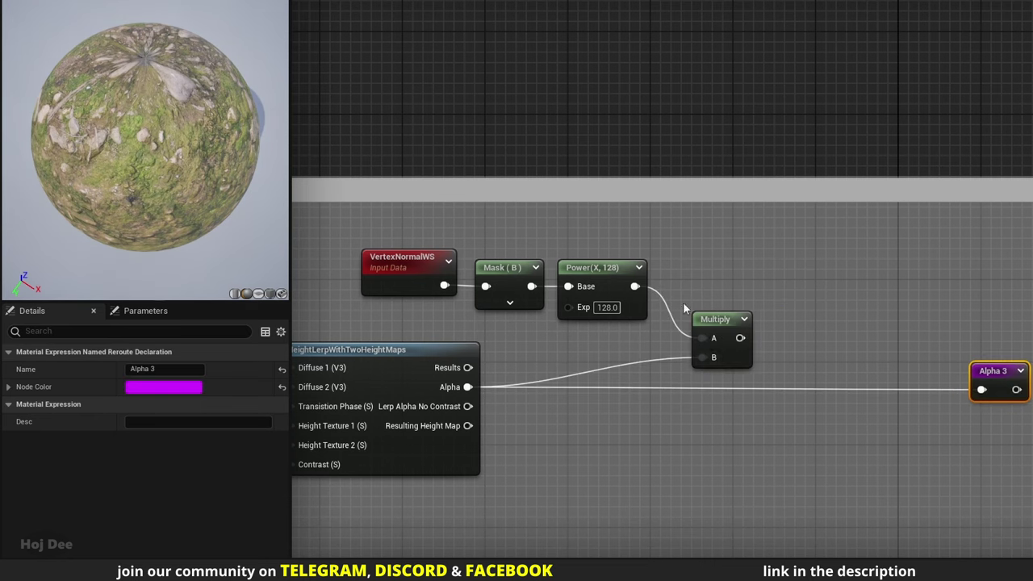
{"action": "right_click_drag", "start_coordinate": [683, 302], "coordinate": [814, 310]}
{"action": "left_click_drag", "start_coordinate": [882, 250], "coordinate": [555, 331]}
{"action": "left_click_drag", "start_coordinate": [851, 325], "coordinate": [831, 287]}
{"action": "left_click", "coordinate": [734, 302]}
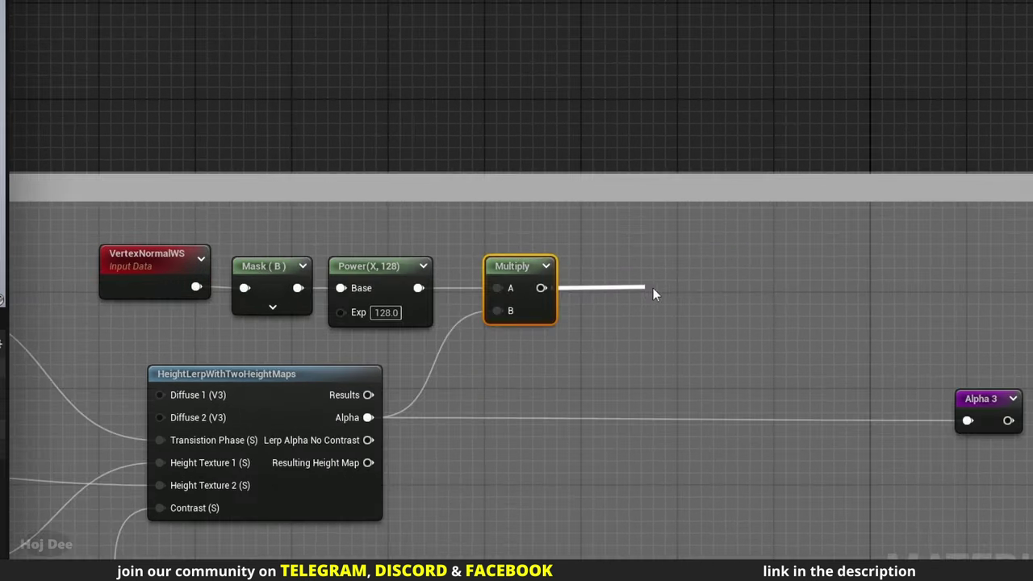
Step: Multiply the combined mask by 1.1 in a second Multiply node and feed the result into a Saturate node
{"action": "left_click_drag", "start_coordinate": [654, 291], "coordinate": [733, 292]}
{"action": "left_click", "coordinate": [626, 312]}
{"action": "type", "text": "satura"}
{"action": "key", "text": "Return"}
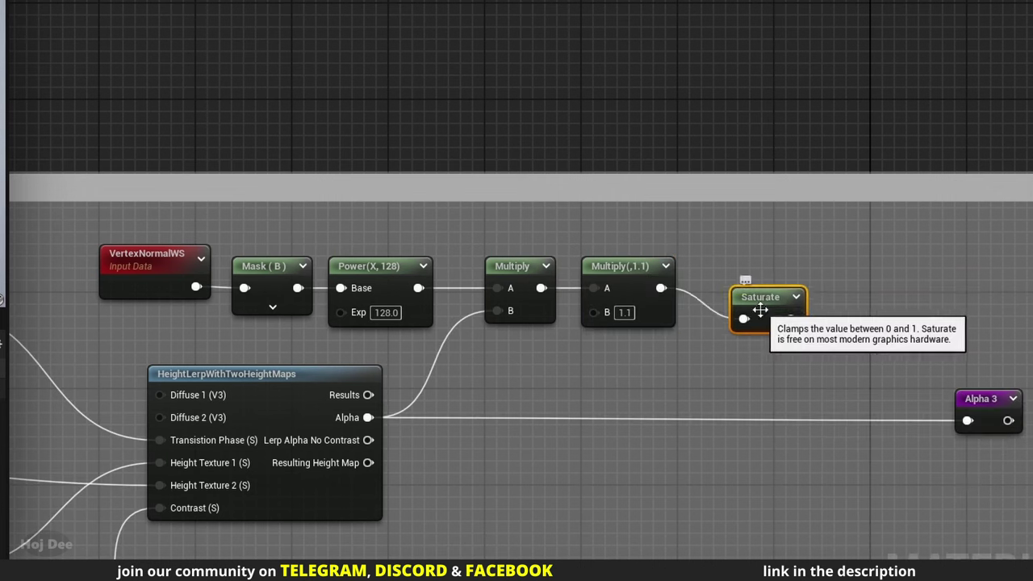
Step: Align the Saturate node with the row, connect its output to the Alpha 3 reroute, and save the material
{"action": "left_click_drag", "start_coordinate": [763, 309], "coordinate": [730, 278]}
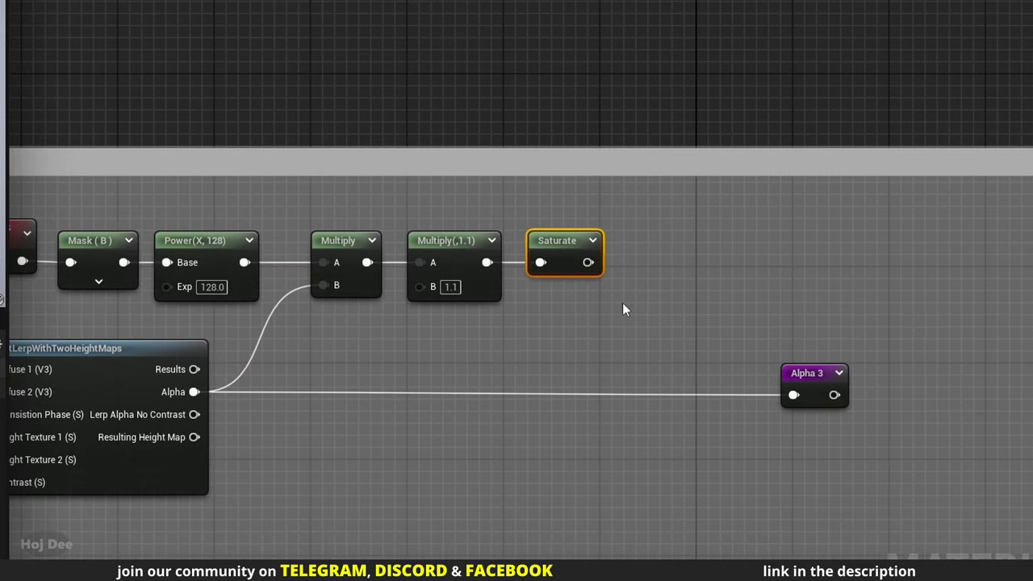
{"action": "left_click_drag", "start_coordinate": [586, 262], "coordinate": [686, 256]}
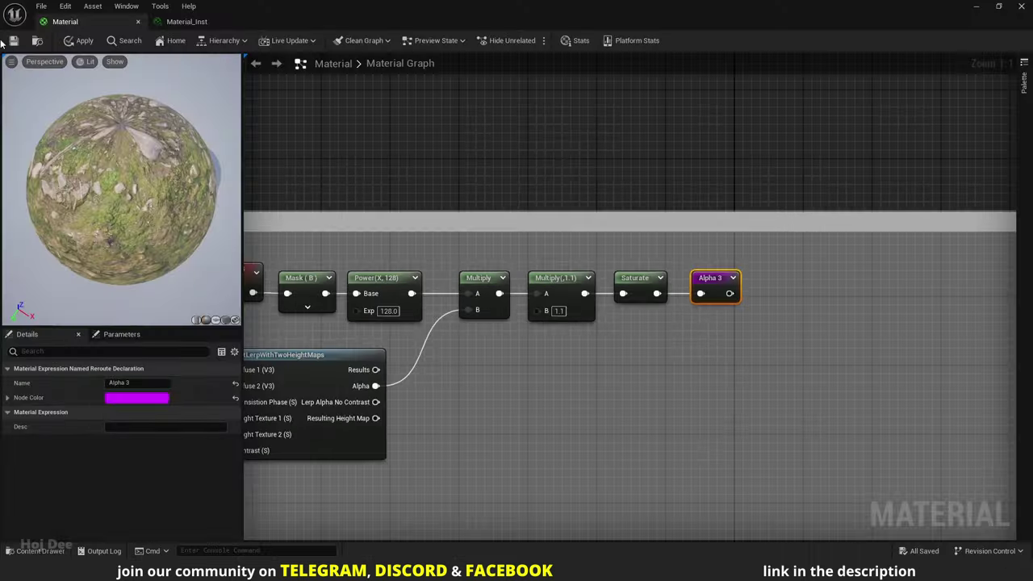
{"action": "key", "text": "ctrl+s"}
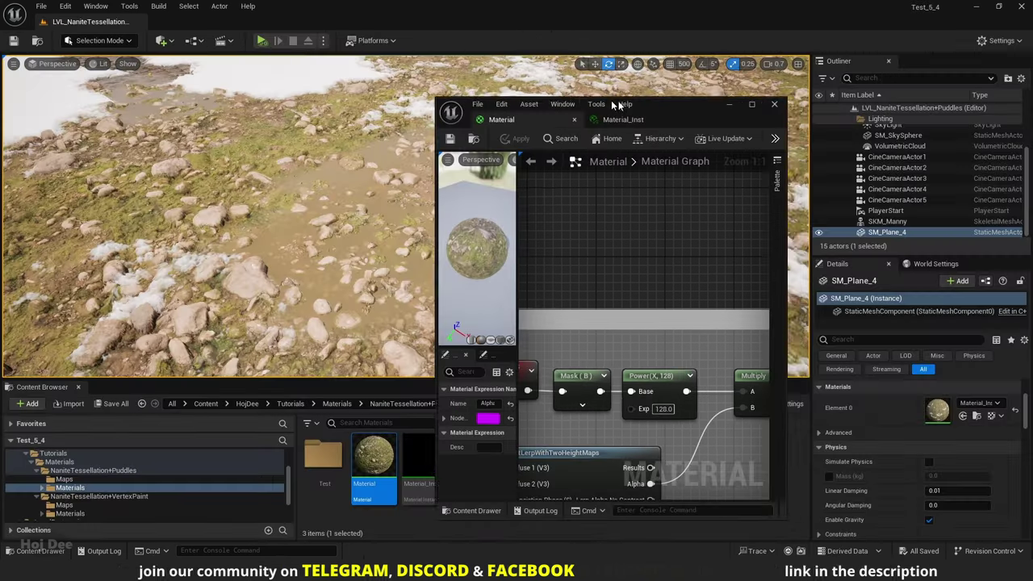
Step: Set the material editor aside and examine the puddle's surface in the enlarged level viewport
{"action": "left_click_drag", "start_coordinate": [615, 105], "coordinate": [774, 104]}
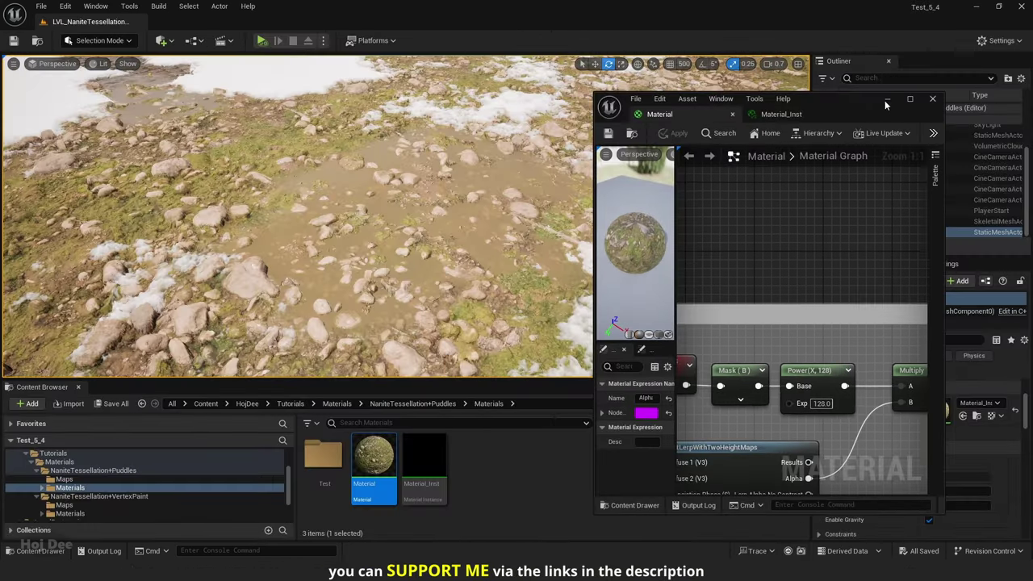
{"action": "left_click", "coordinate": [885, 100]}
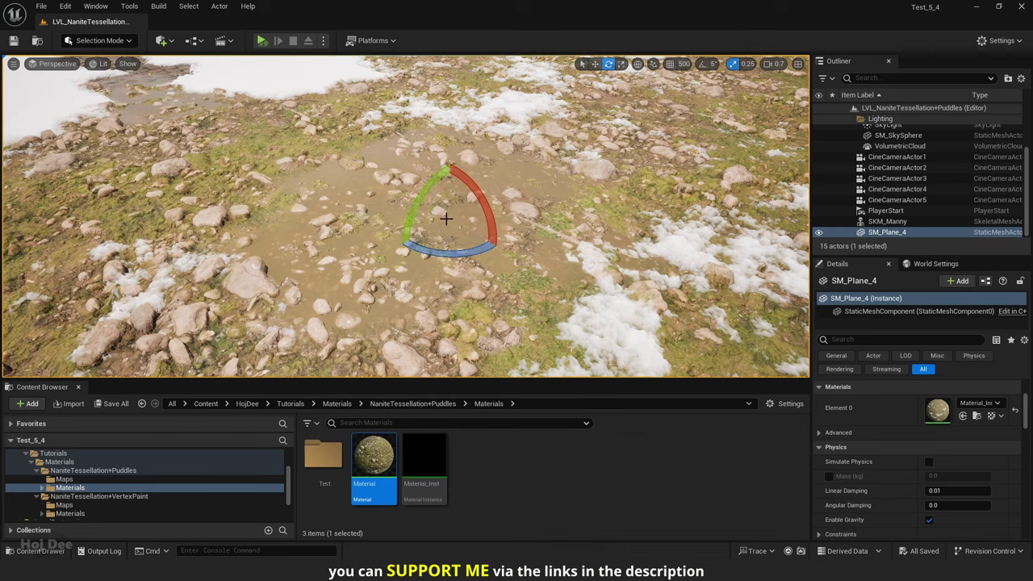
{"action": "left_click_drag", "start_coordinate": [415, 200], "coordinate": [482, 218]}
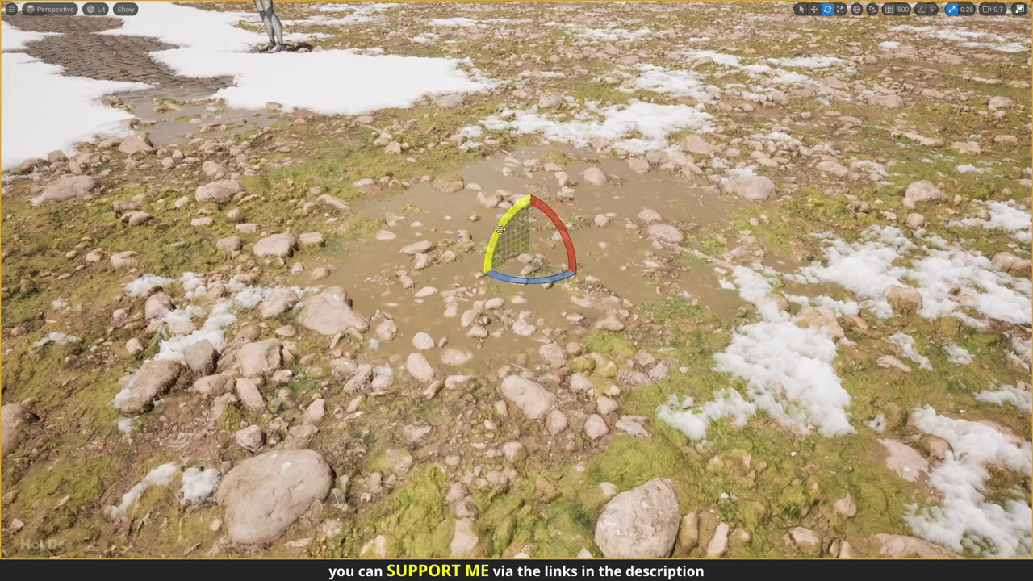
{"action": "left_click_drag", "start_coordinate": [500, 229], "coordinate": [570, 246]}
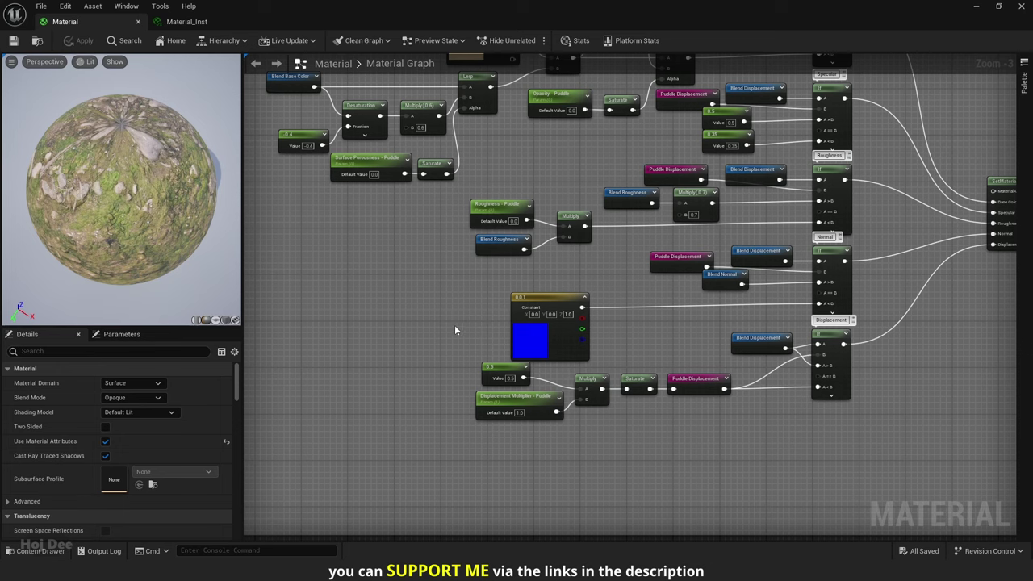
Step: Search the Starter Content textures for "water" and add T_Water_N to the material graph
{"action": "left_click", "coordinate": [531, 340]}
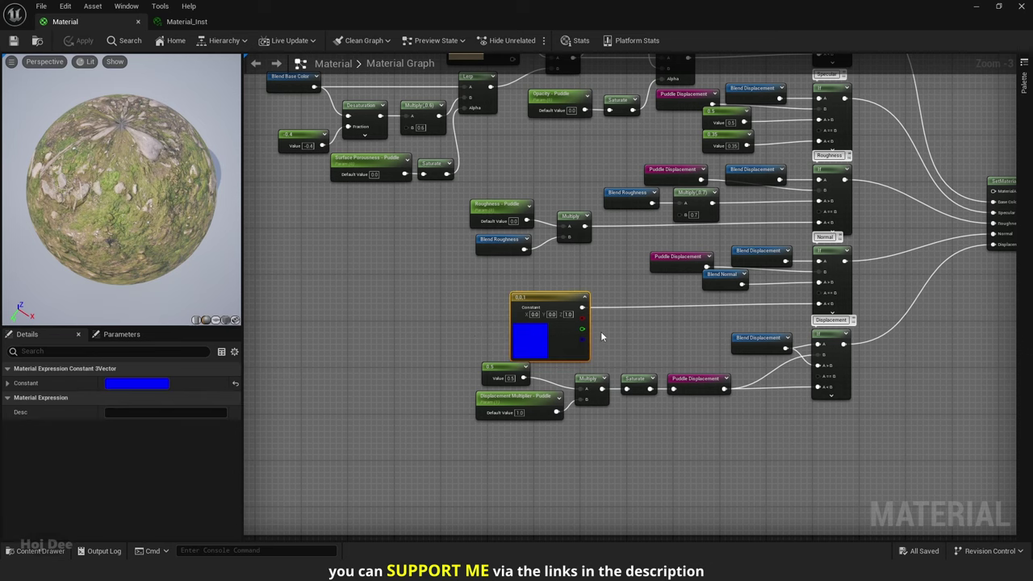
{"action": "key", "text": "ctrl+space"}
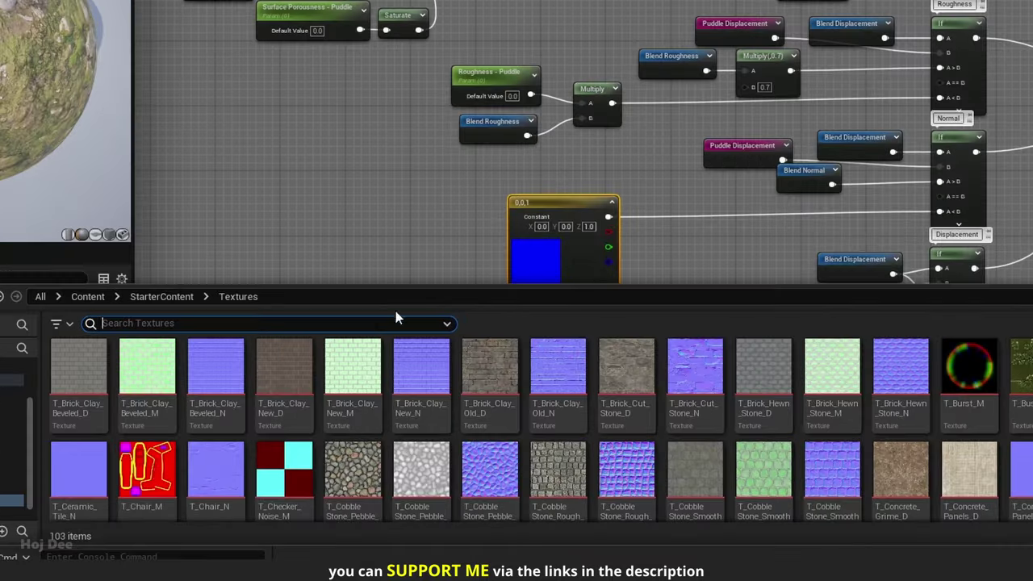
{"action": "type", "text": "water"}
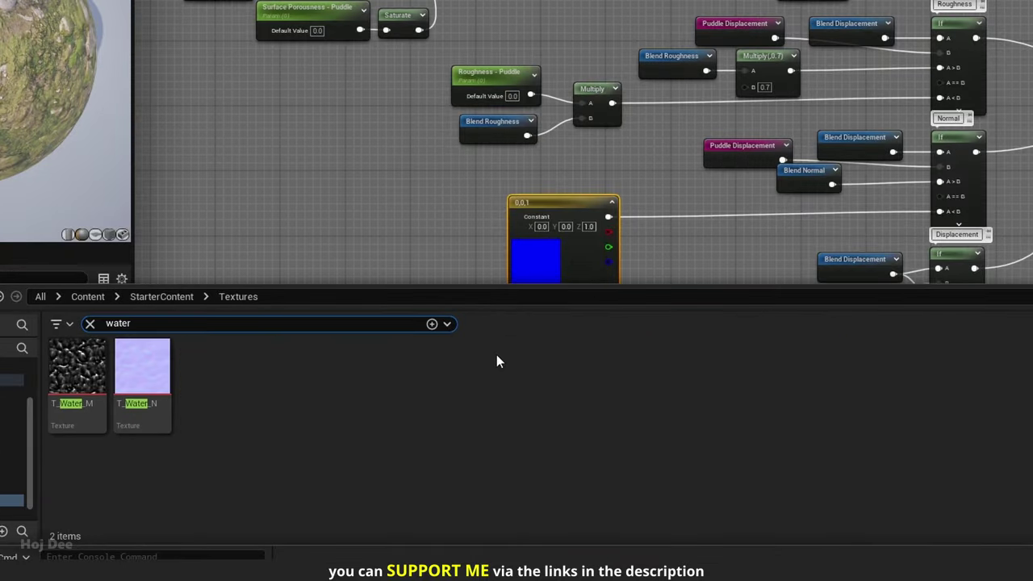
{"action": "mouse_move", "coordinate": [158, 379]}
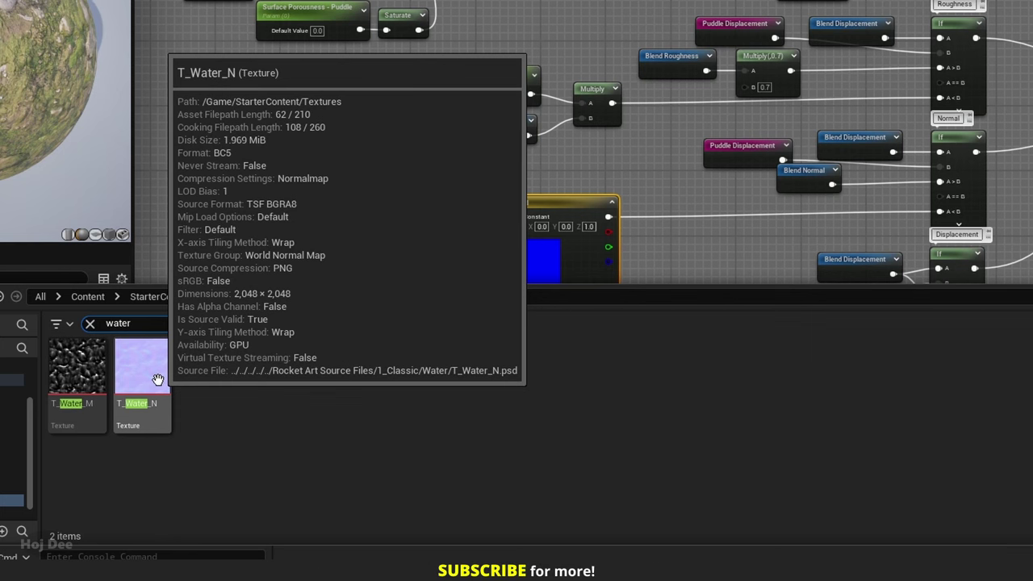
{"action": "left_click_drag", "start_coordinate": [157, 380], "coordinate": [203, 215]}
Step: Group the 0,0,1 constant with the water texture sample and blend them in a Lerp node, constant into A and texture RGB into B
{"action": "right_click_drag", "start_coordinate": [236, 181], "coordinate": [538, 205]}
{"action": "scroll", "coordinate": [349, 182], "scroll_direction": "down", "scroll_amount": 6}
{"action": "right_click_drag", "start_coordinate": [349, 183], "coordinate": [550, 231]}
{"action": "left_click_drag", "start_coordinate": [473, 232], "coordinate": [308, 244]}
{"action": "scroll", "coordinate": [624, 250], "scroll_direction": "up", "scroll_amount": 6}
{"action": "left_click_drag", "start_coordinate": [586, 241], "coordinate": [352, 240]}
{"action": "left_click_drag", "start_coordinate": [892, 214], "coordinate": [508, 236]}
{"action": "left_click", "coordinate": [500, 217]}
{"action": "left_click_drag", "start_coordinate": [418, 253], "coordinate": [507, 252]}
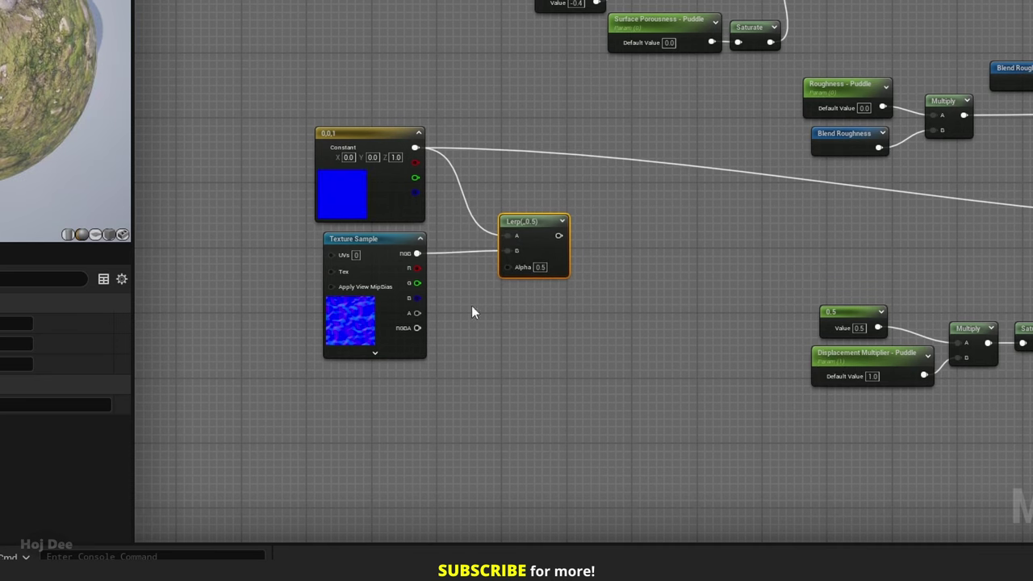
Step: Add a scalar parameter named "Wind Ripple Normal Strength - Puddle" and connect it to the Lerp's Alpha input
{"action": "scroll", "coordinate": [381, 385], "scroll_direction": "up", "scroll_amount": 3}
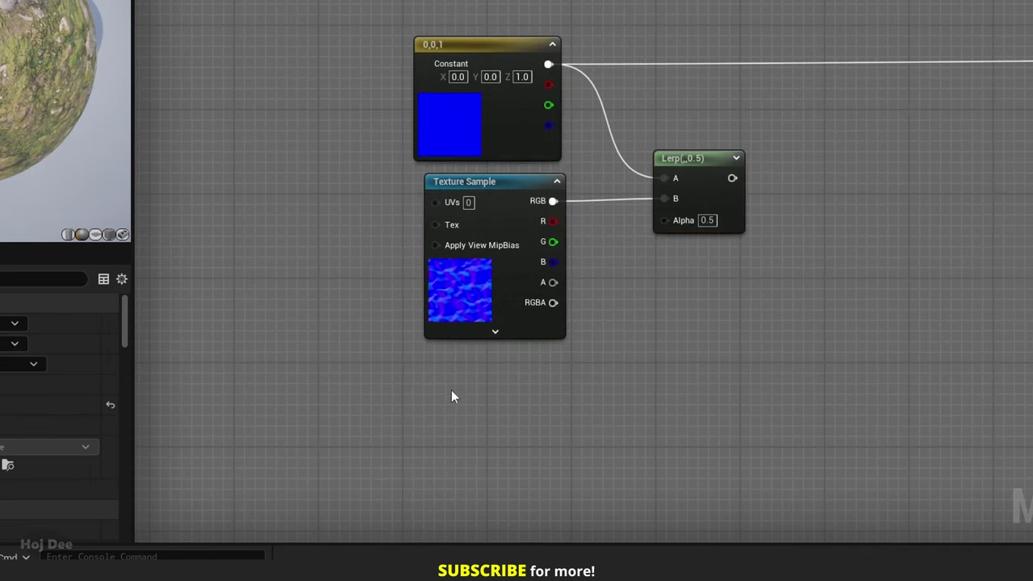
{"action": "left_click", "coordinate": [451, 388]}
{"action": "type", "text": "Wind Ripp"}
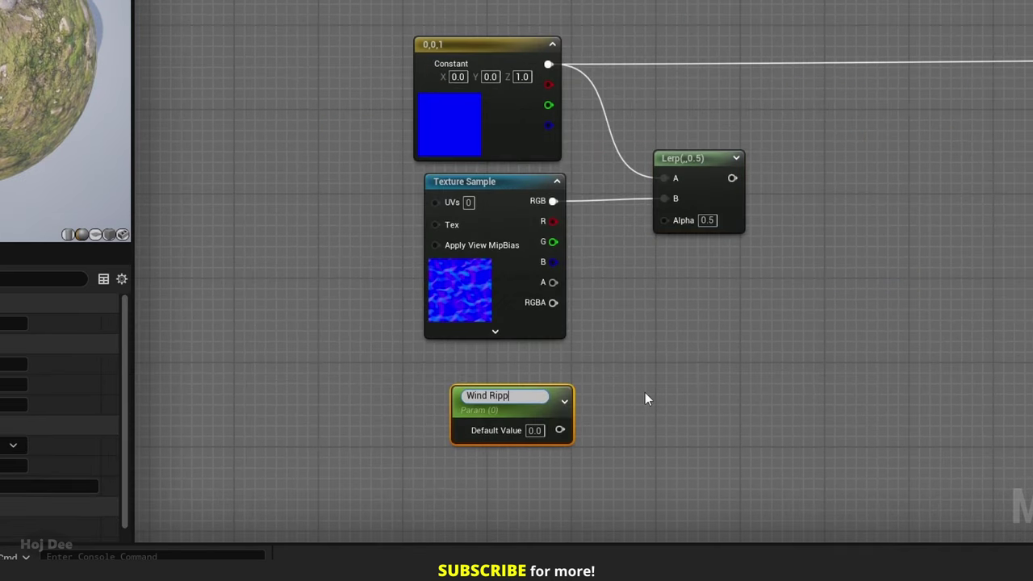
{"action": "type", "text": "le Normal Strength"}
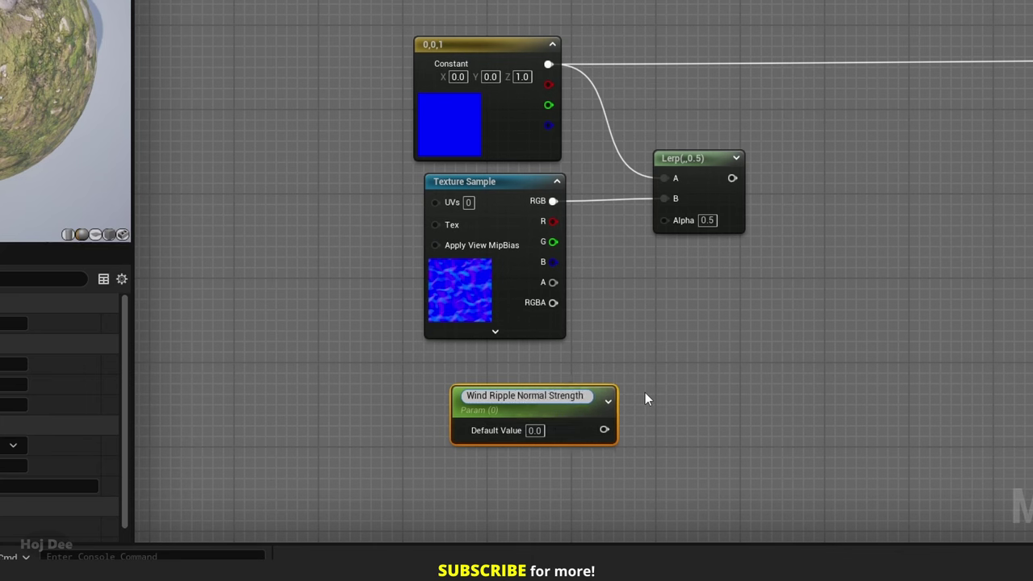
{"action": "type", "text": " - Puddle"}
{"action": "key", "text": "Return"}
{"action": "left_click_drag", "start_coordinate": [624, 424], "coordinate": [664, 219]}
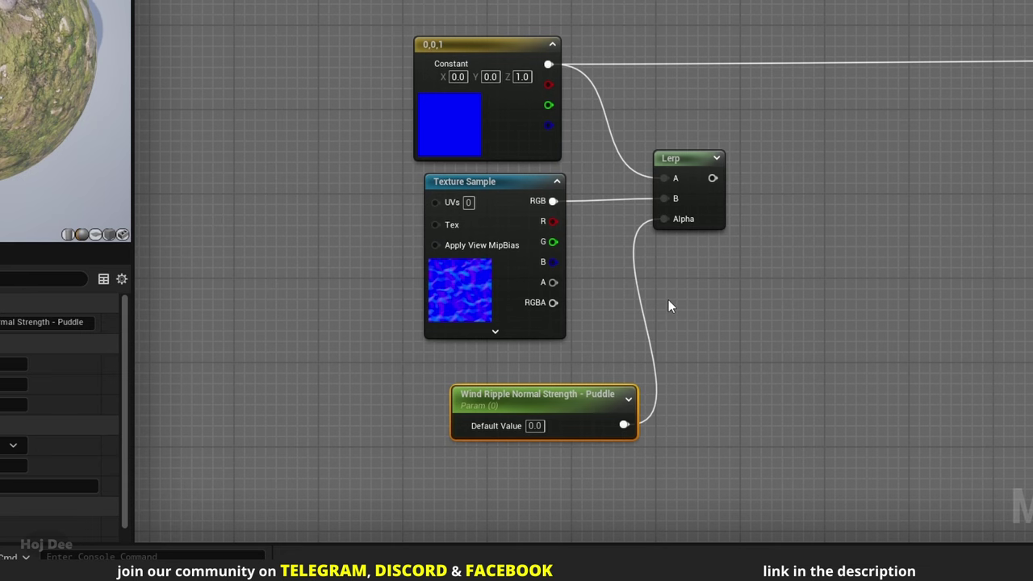
Step: Create a named reroute called "Puddle Normal" from the Lerp output and align it with the Lerp node
{"action": "left_click_drag", "start_coordinate": [712, 178], "coordinate": [767, 203]}
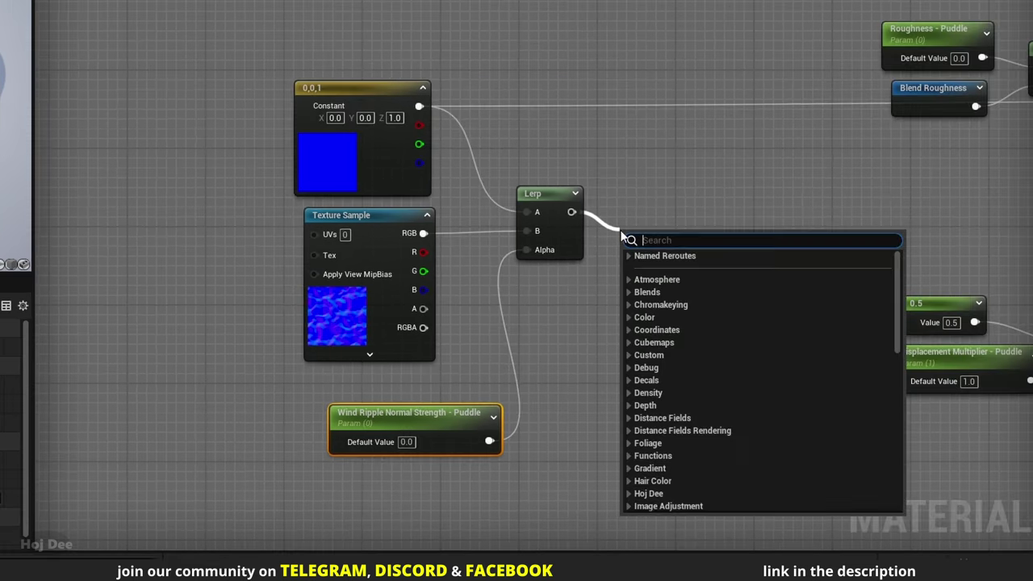
{"action": "type", "text": "name"}
{"action": "key", "text": "Return"}
{"action": "type", "text": "Puddle"}
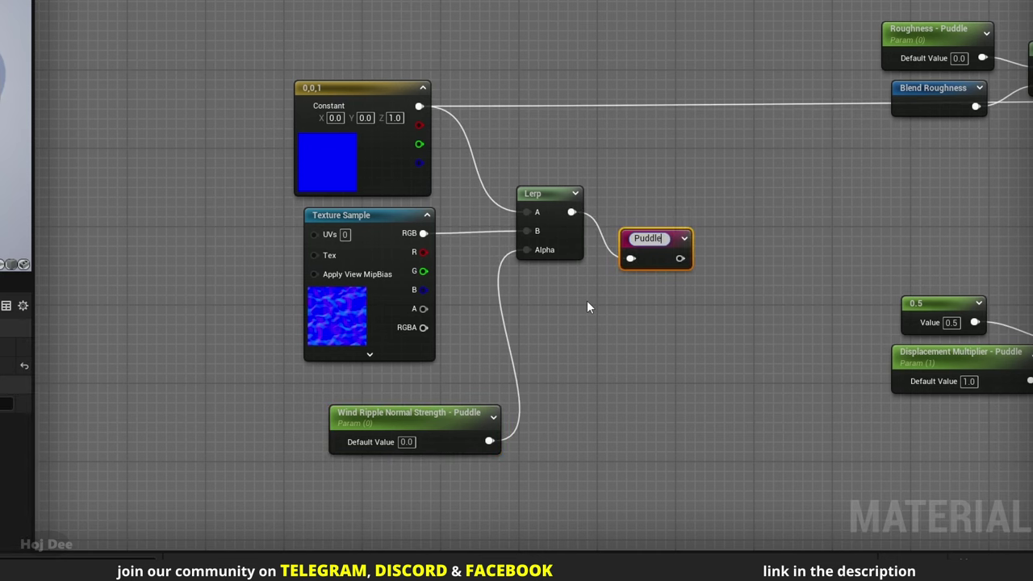
{"action": "type", "text": " Normal"}
{"action": "key", "text": "Return"}
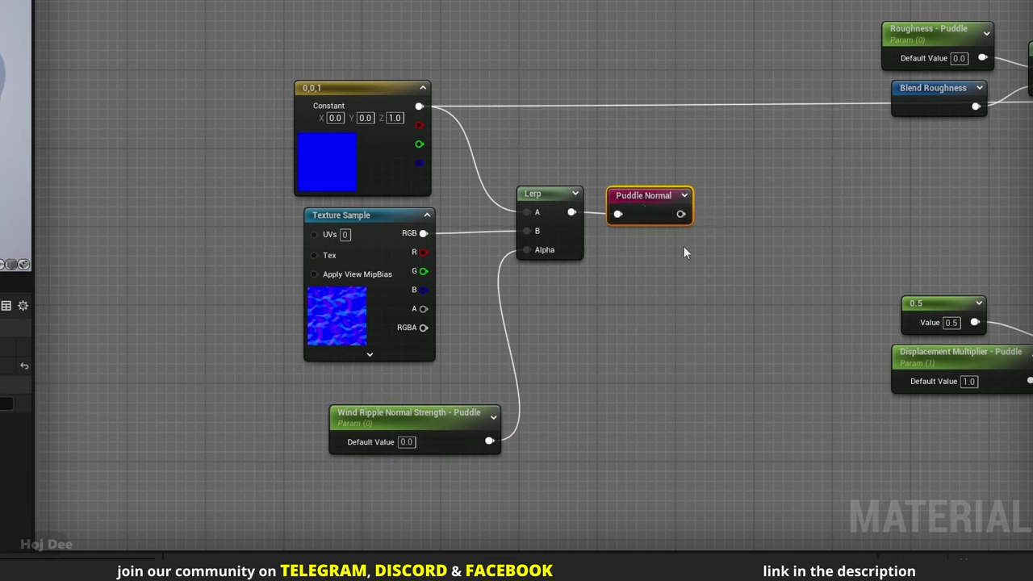
Step: Place a Puddle Normal reroute beneath Blend Normal and connect it to the A < B input of the Normal section's If node
{"action": "scroll", "coordinate": [646, 206], "scroll_direction": "down", "scroll_amount": 3}
{"action": "right_click_drag", "start_coordinate": [764, 232], "coordinate": [578, 266]}
{"action": "scroll", "coordinate": [583, 264], "scroll_direction": "up", "scroll_amount": 4}
{"action": "right_click", "coordinate": [657, 262]}
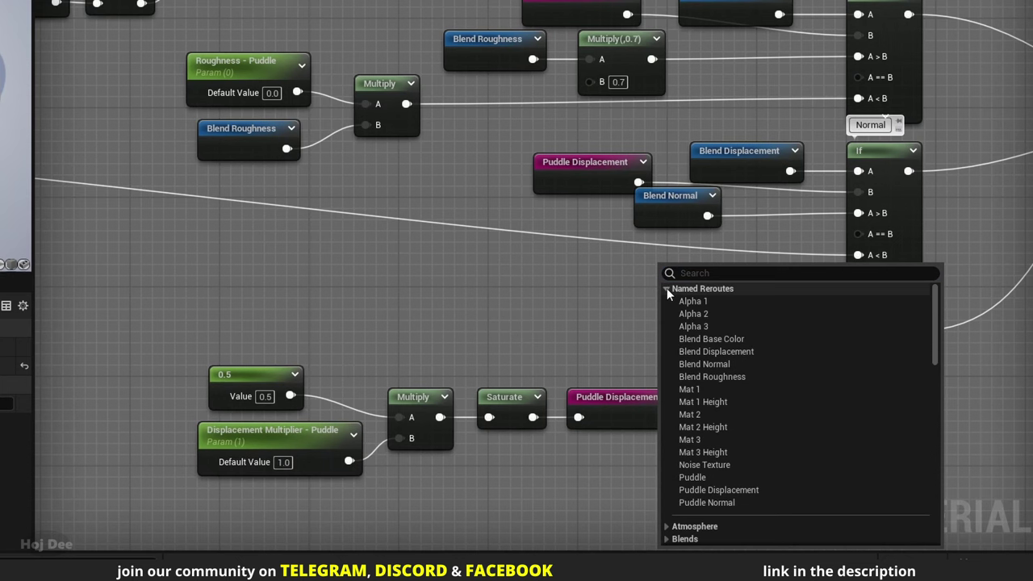
{"action": "left_click", "coordinate": [707, 502]}
{"action": "left_click_drag", "start_coordinate": [725, 271], "coordinate": [858, 255]}
{"action": "left_click_drag", "start_coordinate": [689, 260], "coordinate": [687, 250]}
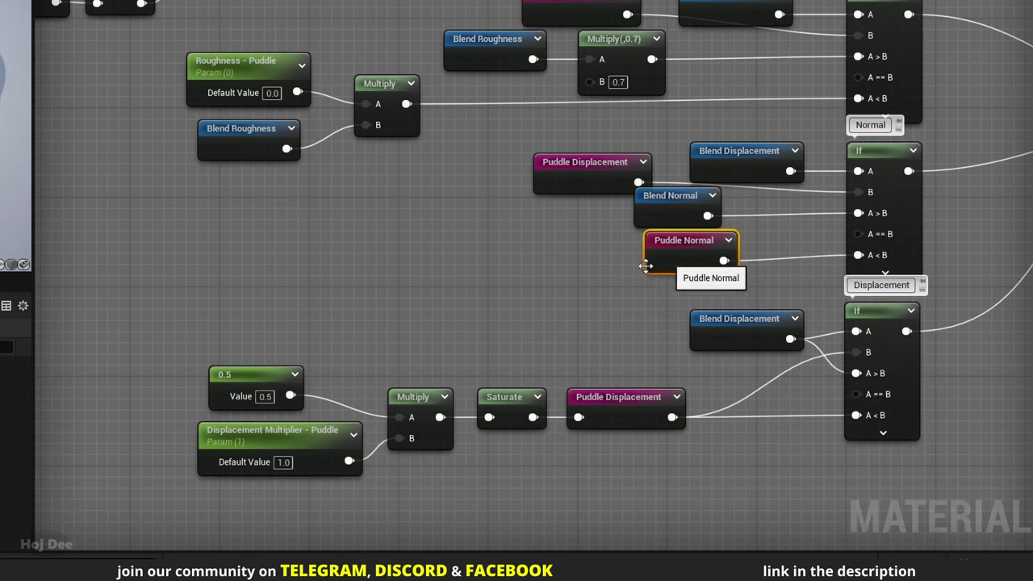
Step: Add a Panner node, connect its output to the water texture sample's UVs, and align the two nodes
{"action": "scroll", "coordinate": [626, 269], "scroll_direction": "down", "scroll_amount": 4}
{"action": "right_click_drag", "start_coordinate": [421, 267], "coordinate": [759, 271]}
{"action": "right_click_drag", "start_coordinate": [315, 326], "coordinate": [438, 306]}
{"action": "scroll", "coordinate": [438, 306], "scroll_direction": "up", "scroll_amount": 2}
{"action": "right_click", "coordinate": [448, 308]}
{"action": "type", "text": "pan"}
{"action": "key", "text": "Return"}
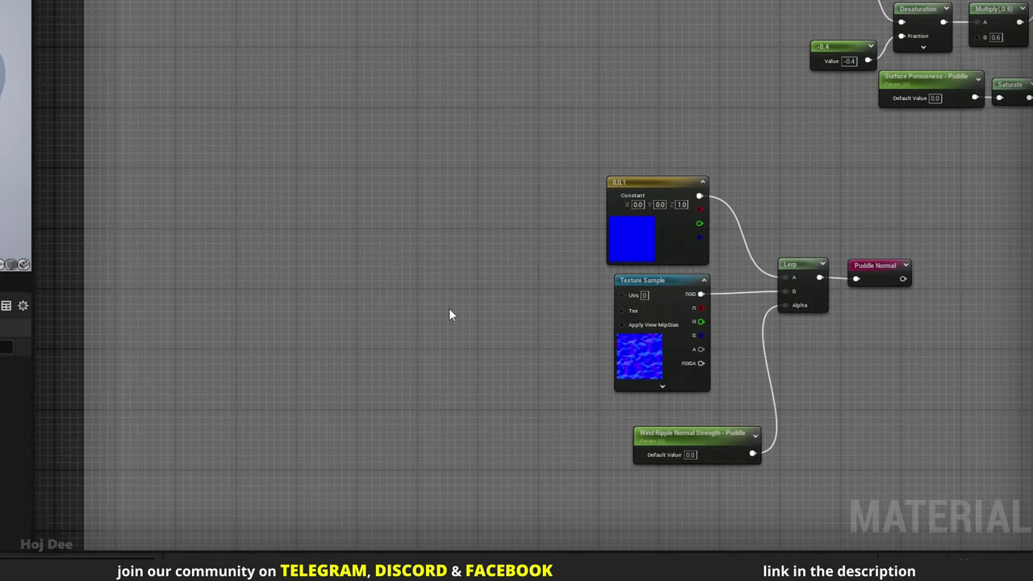
{"action": "scroll", "coordinate": [516, 322], "scroll_direction": "up", "scroll_amount": 3}
{"action": "left_click_drag", "start_coordinate": [525, 313], "coordinate": [678, 279]}
{"action": "left_click_drag", "start_coordinate": [530, 286], "coordinate": [558, 275]}
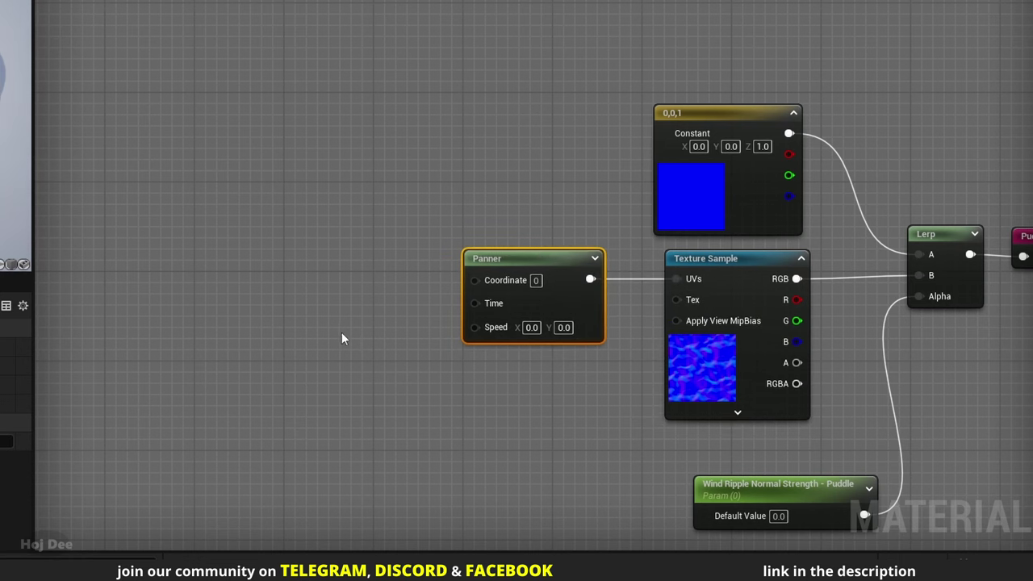
Step: Add two constant nodes with value 0 and stack them ahead of the Panner
{"action": "left_click", "coordinate": [305, 331]}
{"action": "left_click_drag", "start_coordinate": [342, 351], "coordinate": [302, 327]}
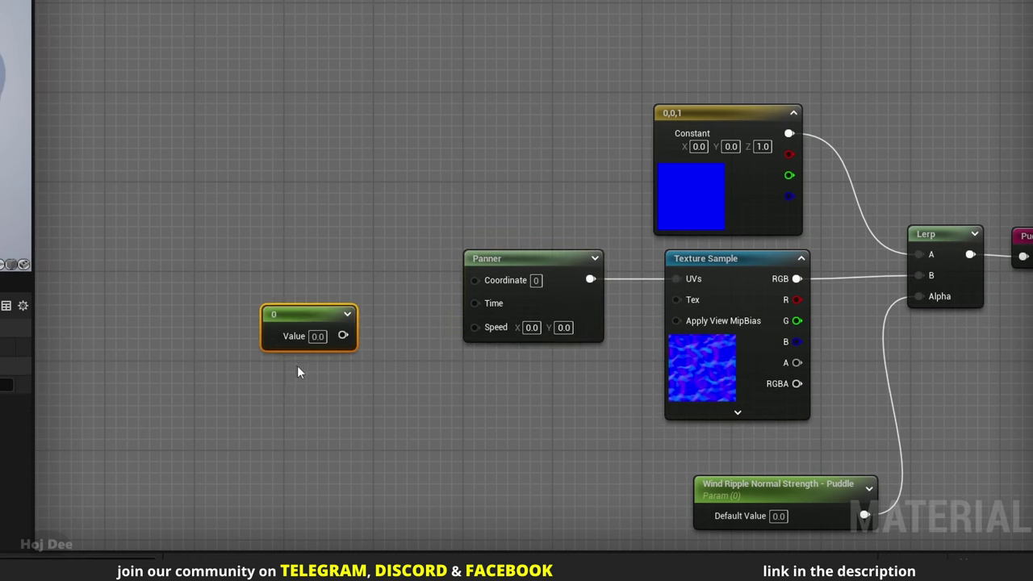
{"action": "left_click", "coordinate": [297, 366]}
{"action": "left_click_drag", "start_coordinate": [323, 379], "coordinate": [289, 368]}
Step: Combine the two constants in an Append node, as A and B, and feed its output into the Panner's Speed input
{"action": "right_click", "coordinate": [375, 340]}
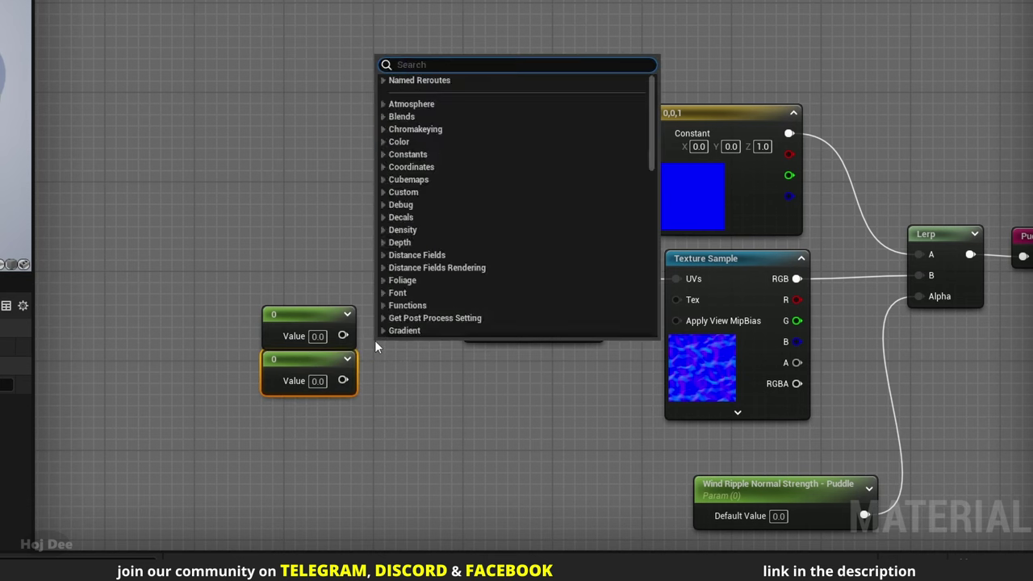
{"action": "type", "text": "append"}
{"action": "key", "text": "Return"}
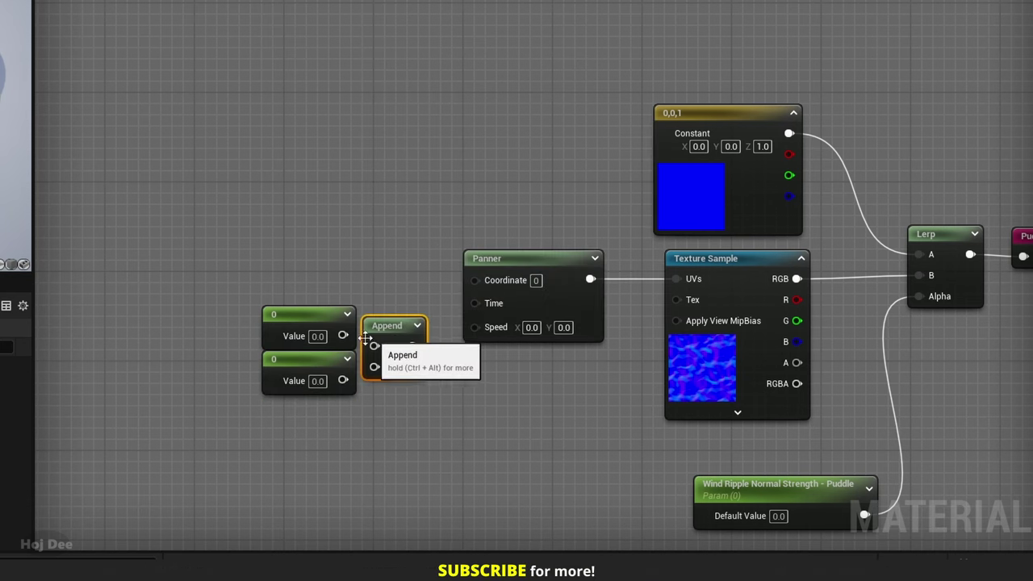
{"action": "left_click_drag", "start_coordinate": [343, 336], "coordinate": [374, 345]}
{"action": "left_click_drag", "start_coordinate": [343, 380], "coordinate": [352, 386]}
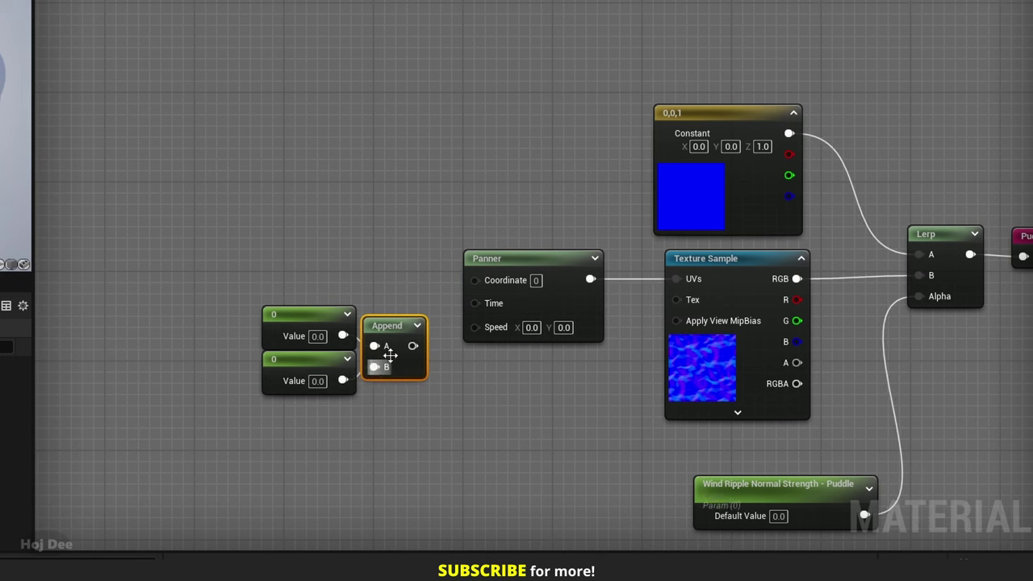
{"action": "left_click_drag", "start_coordinate": [390, 355], "coordinate": [380, 365]}
{"action": "left_click_drag", "start_coordinate": [413, 346], "coordinate": [475, 325]}
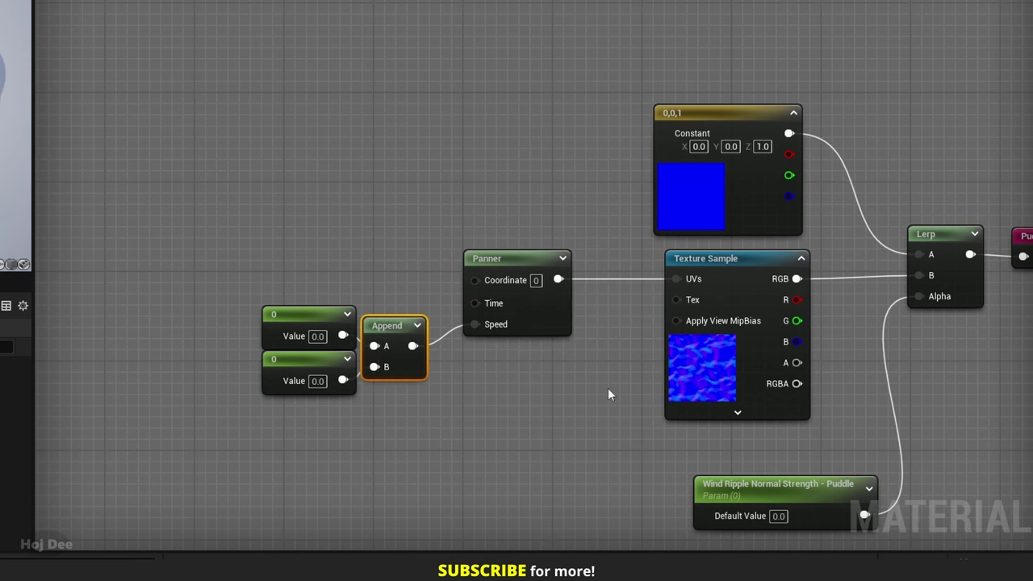
{"action": "left_click", "coordinate": [714, 368]}
{"action": "right_click_drag", "start_coordinate": [606, 366], "coordinate": [530, 345]}
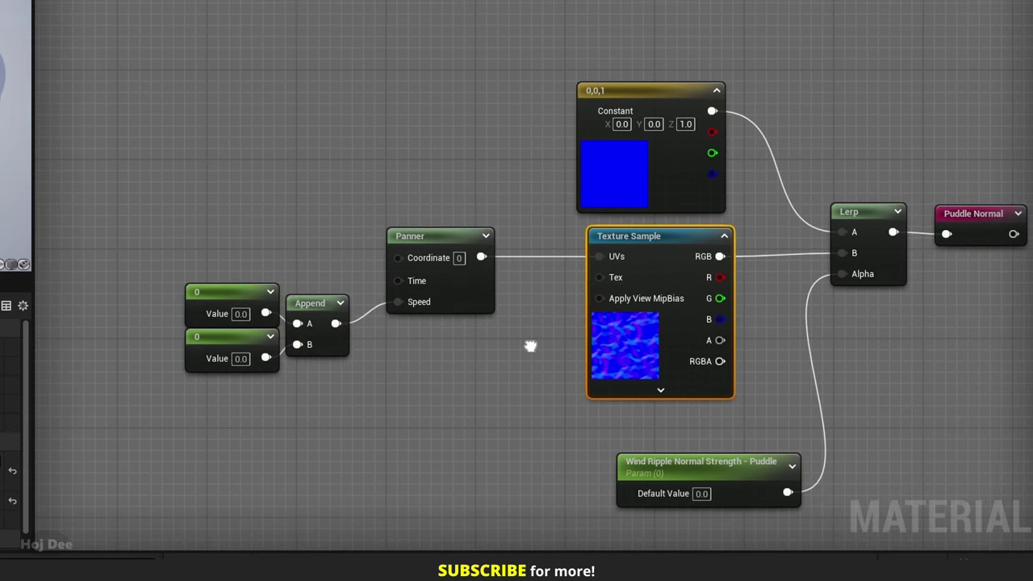
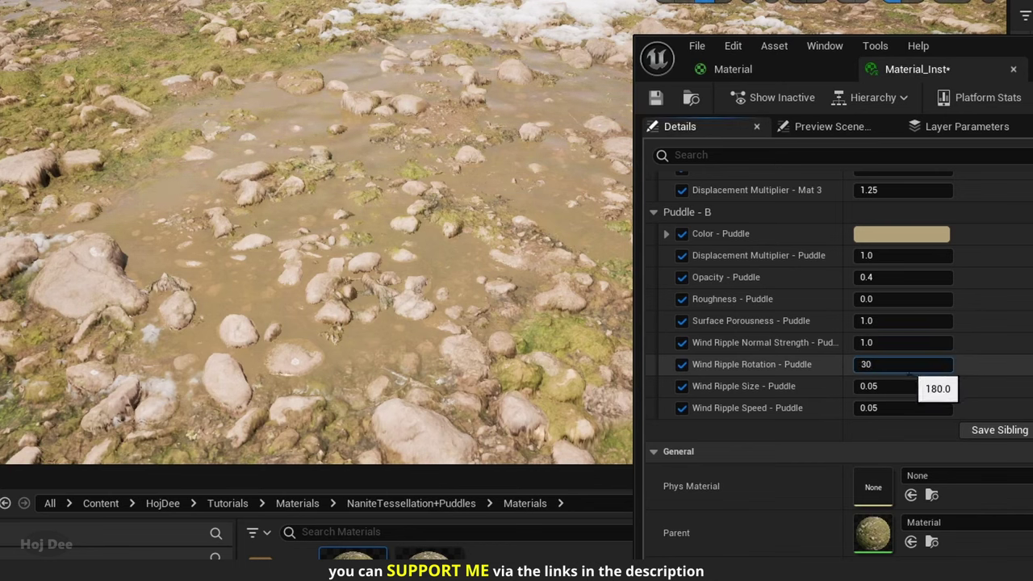
Step: Try a Wind Ripple Rotation - Puddle of 30 in the material instance and set it back to 0
{"action": "key", "text": "Return"}
{"action": "type", "text": "0"}
{"action": "key", "text": "Return"}
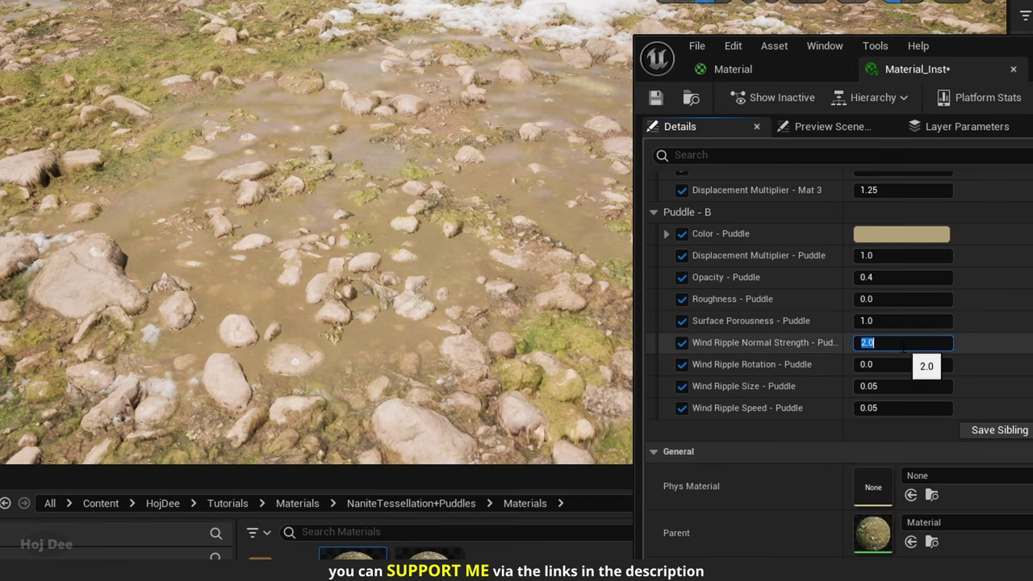
Step: Try Wind Ripple Normal Strength - Puddle values of 3 and 0.5, and settle on 1.5
{"action": "type", "text": "3"}
{"action": "key", "text": "Return"}
{"action": "type", "text": "."}
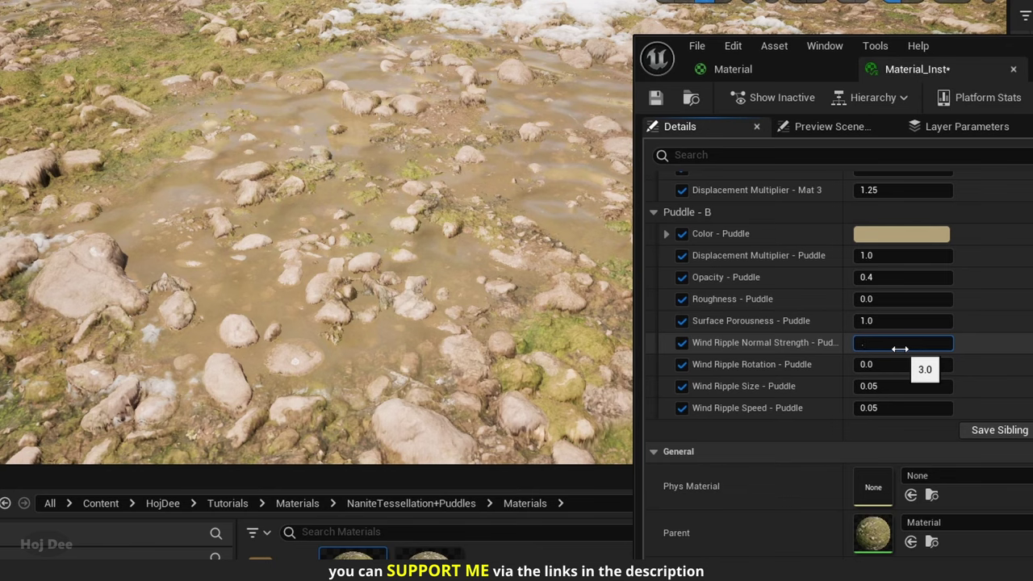
{"action": "type", "text": "5"}
{"action": "key", "text": "Return"}
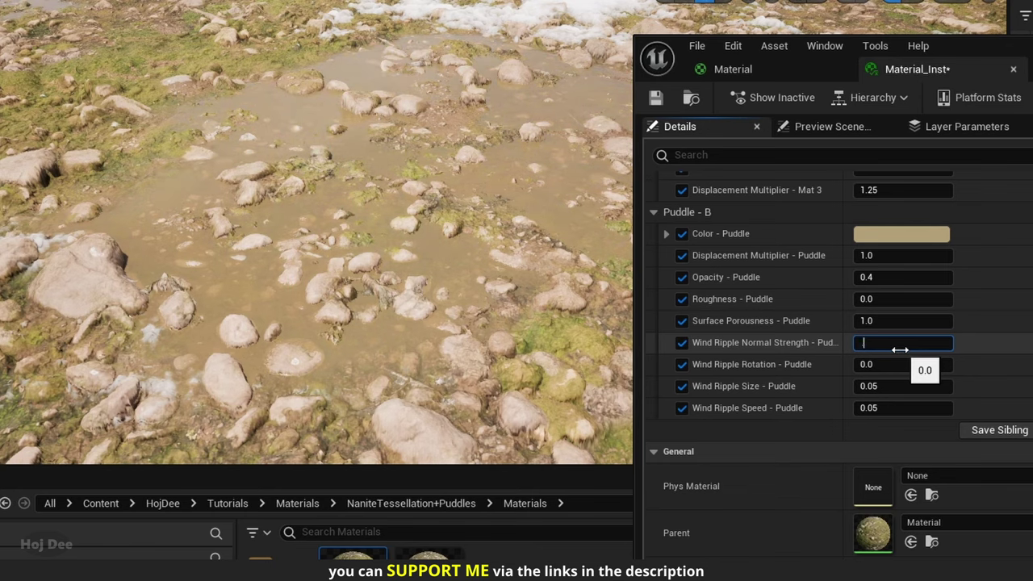
{"action": "type", "text": "1.5"}
{"action": "key", "text": "Return"}
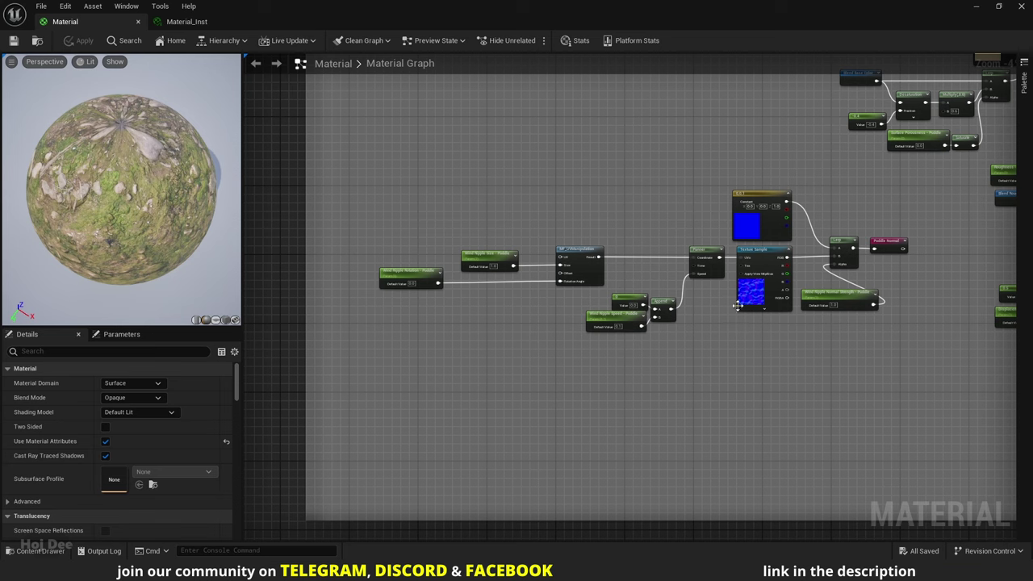
Step: Duplicate the MF_UVManipulation, Panner and water Texture Sample nodes below the originals, spacing the copied Panner away from its texture sample
{"action": "left_click", "coordinate": [758, 254]}
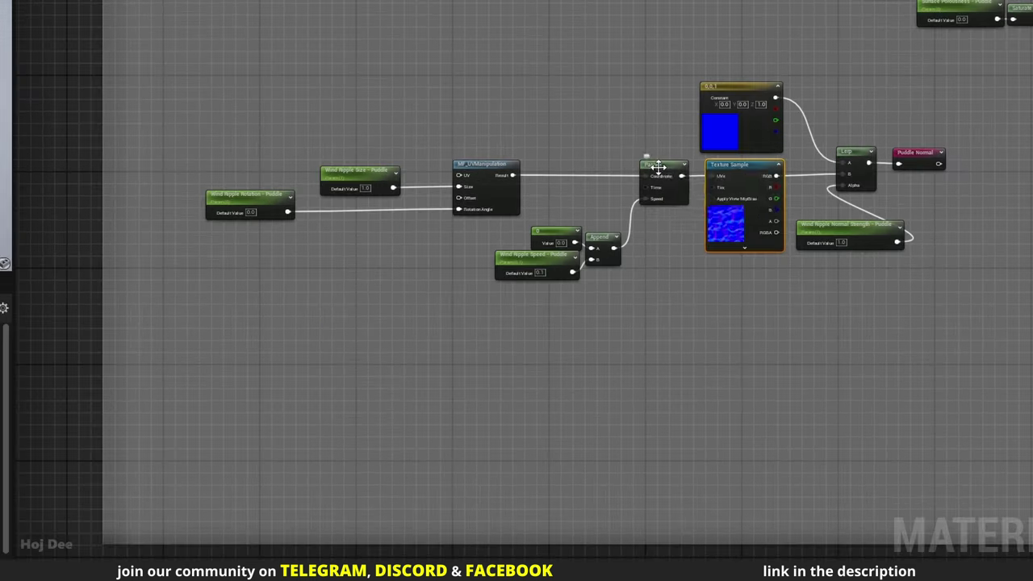
{"action": "left_click", "coordinate": [702, 251], "text": "shift"}
{"action": "left_click", "coordinate": [494, 179], "text": "ctrl"}
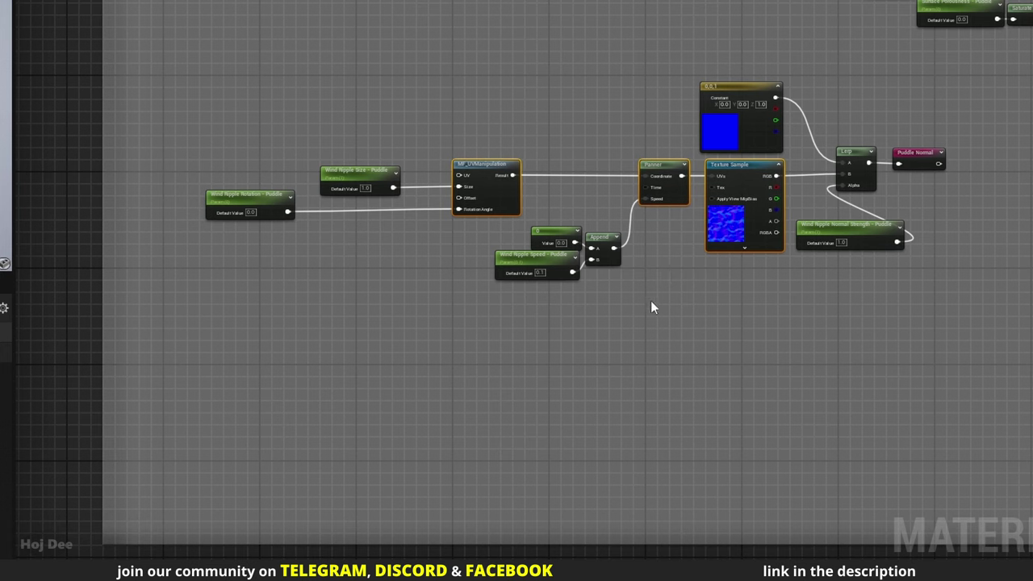
{"action": "key", "text": "ctrl+c"}
{"action": "key", "text": "ctrl+v"}
{"action": "left_click_drag", "start_coordinate": [693, 337], "coordinate": [627, 339]}
{"action": "scroll", "coordinate": [668, 333], "scroll_direction": "up", "scroll_amount": 4}
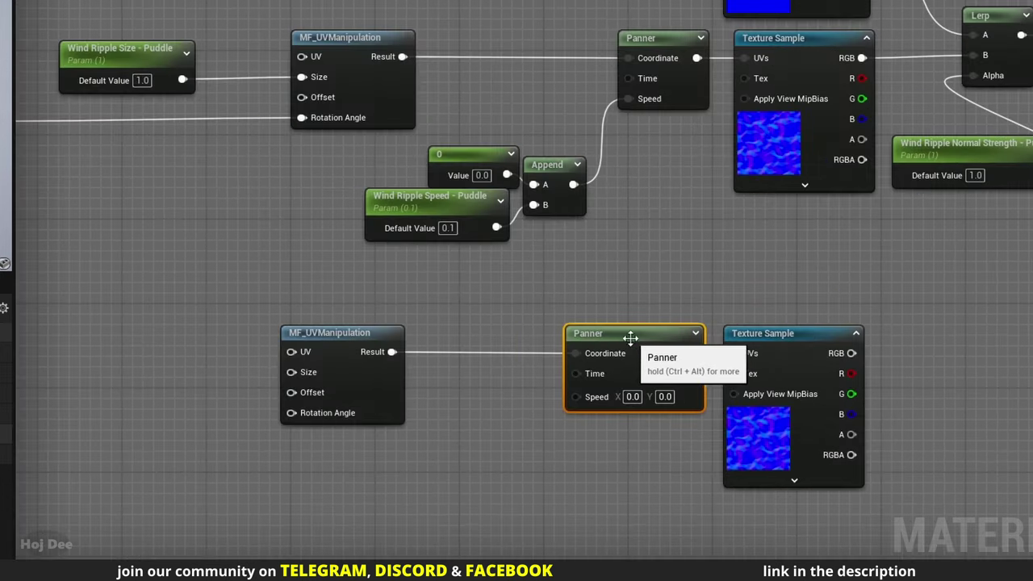
{"action": "scroll", "coordinate": [672, 276], "scroll_direction": "down", "scroll_amount": 2}
{"action": "scroll", "coordinate": [780, 269], "scroll_direction": "down", "scroll_amount": 2}
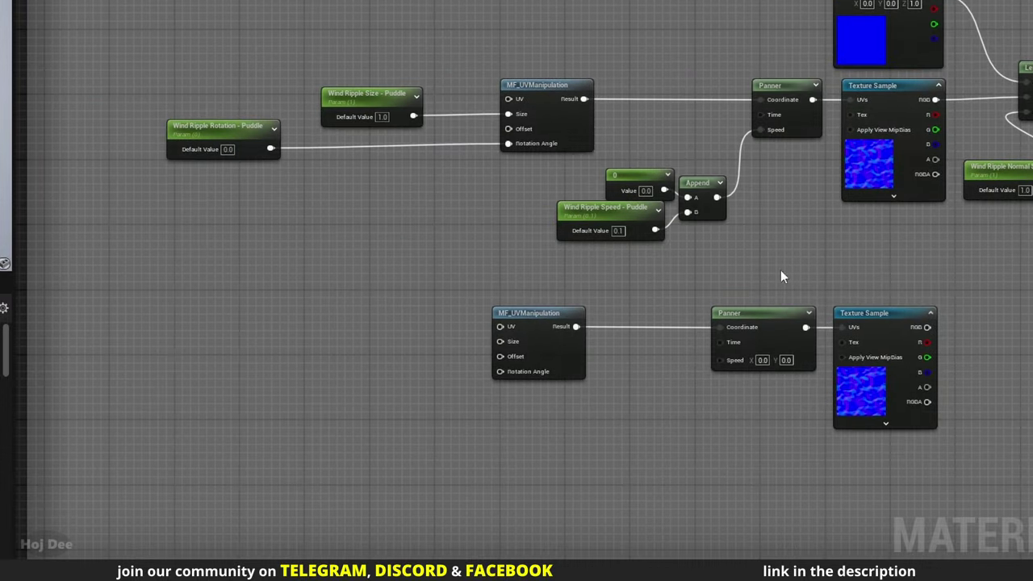
Step: Multiply Wind Ripple Size - Puddle by 0.33 and feed the result into the Size input of the copied MF_UVManipulation
{"action": "scroll", "coordinate": [365, 142], "scroll_direction": "up", "scroll_amount": 1}
{"action": "left_click_drag", "start_coordinate": [419, 113], "coordinate": [386, 268]}
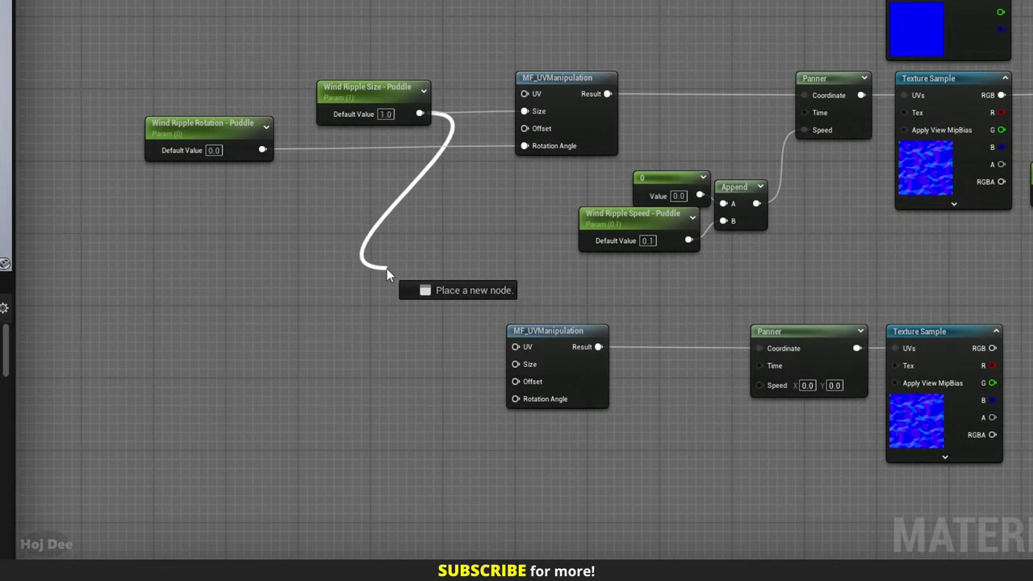
{"action": "left_click_drag", "start_coordinate": [386, 268], "coordinate": [506, 373]}
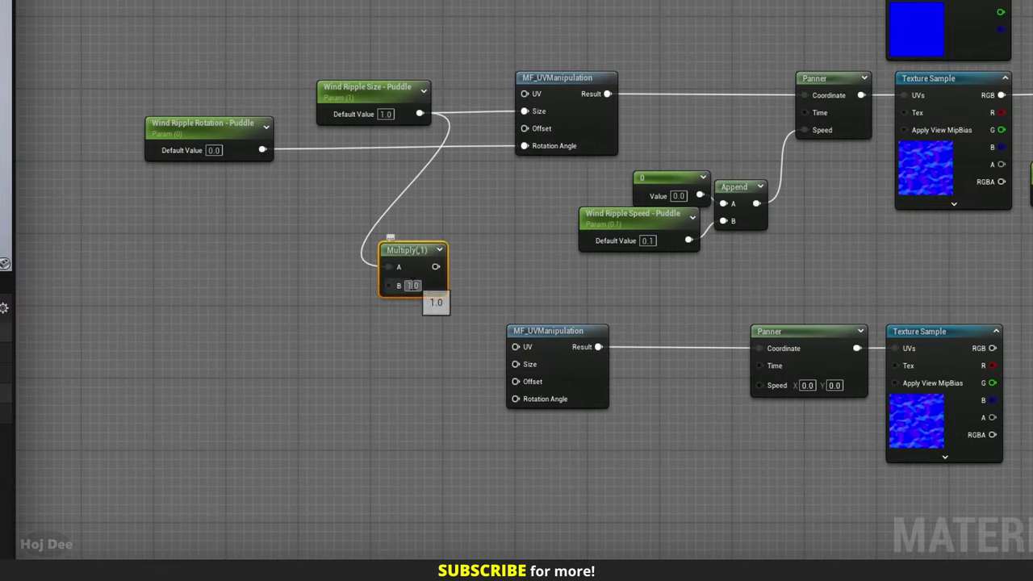
{"action": "type", "text": "0.33"}
{"action": "key", "text": "Return"}
{"action": "left_click_drag", "start_coordinate": [420, 266], "coordinate": [420, 366]}
Step: Add 75 to Wind Ripple Rotation - Puddle and feed the result into the copied MF_UVManipulation's Rotation Angle
{"action": "left_click_drag", "start_coordinate": [262, 152], "coordinate": [516, 399]}
{"action": "key", "text": "Return"}
{"action": "left_click_drag", "start_coordinate": [318, 384], "coordinate": [318, 393]}
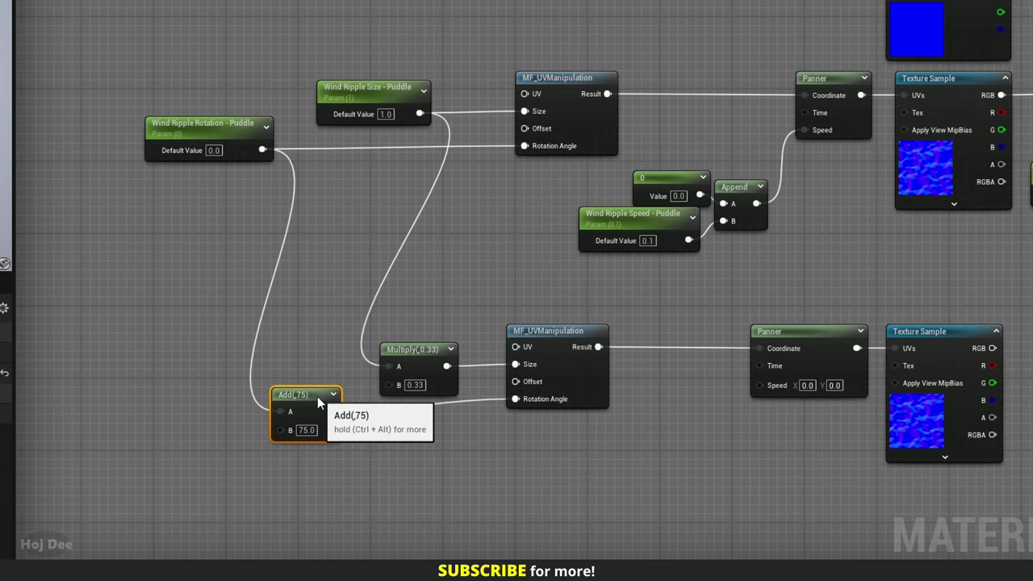
Step: Add a two-component constant with X 0 and Y 1.5 above the copied Panner
{"action": "right_click_drag", "start_coordinate": [648, 372], "coordinate": [517, 396]}
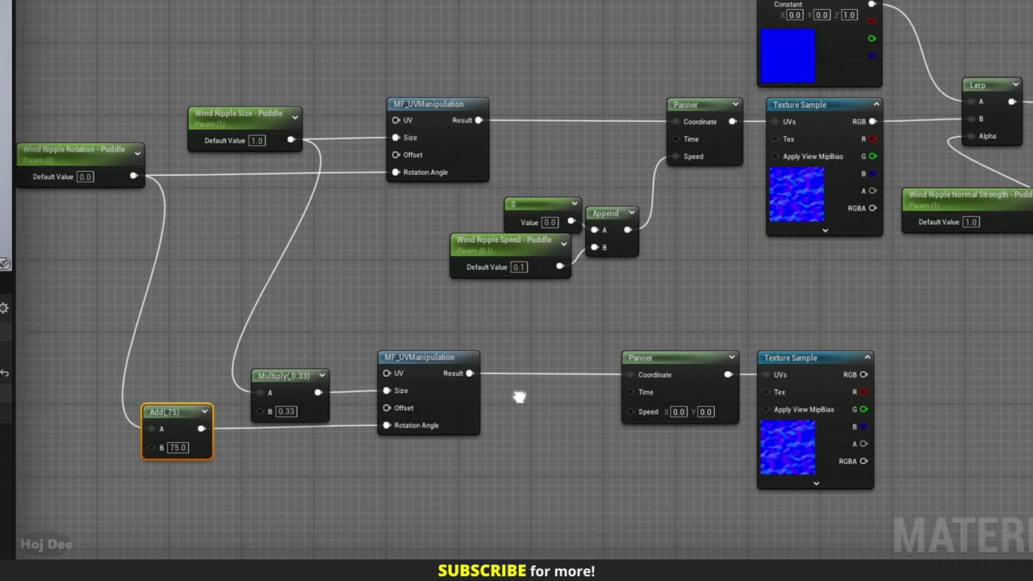
{"action": "scroll", "coordinate": [572, 296], "scroll_direction": "up", "scroll_amount": 3}
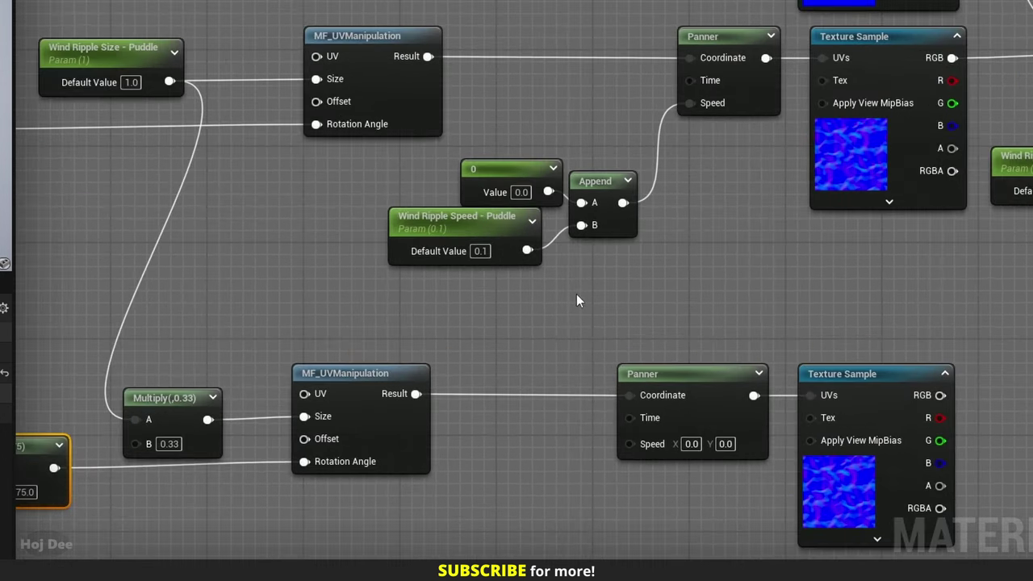
{"action": "left_click", "coordinate": [577, 294]}
{"action": "left_click_drag", "start_coordinate": [595, 307], "coordinate": [565, 284]}
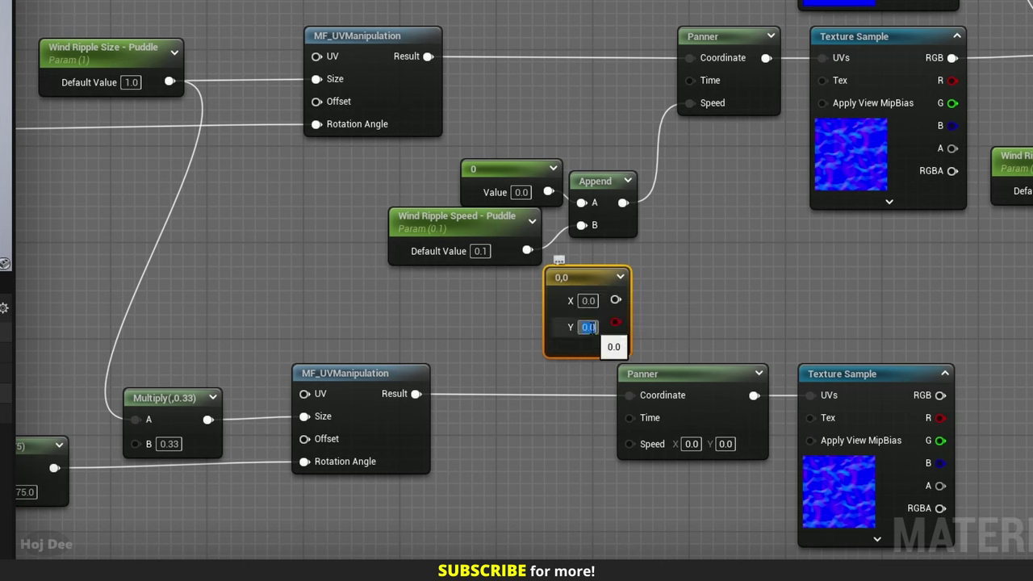
{"action": "type", "text": "1.5"}
{"action": "key", "text": "Return"}
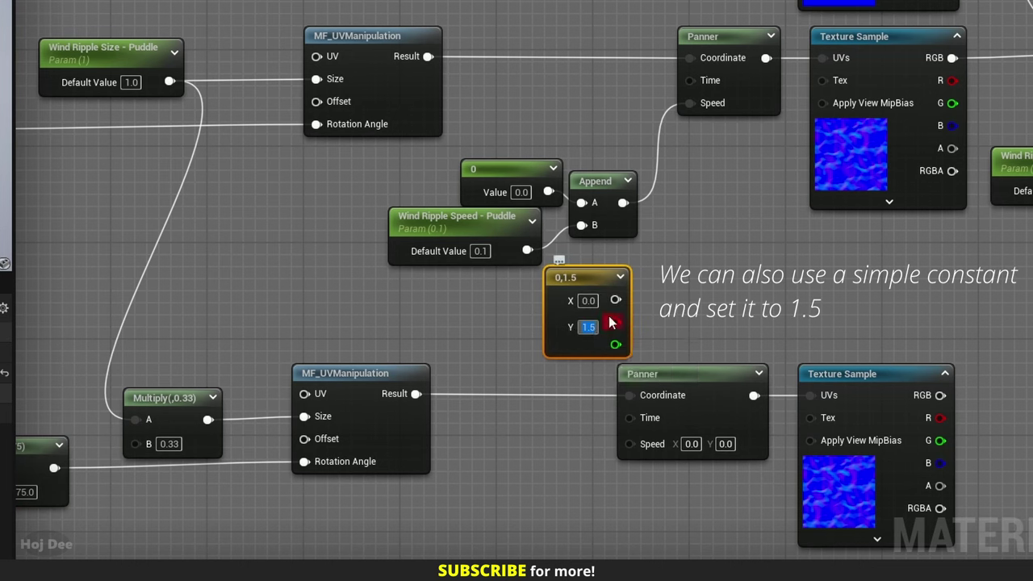
Step: Multiply the speed Append output by the 0,1.5 constant and connect the result to the copied Panner's Speed
{"action": "left_click", "coordinate": [660, 249]}
{"action": "left_click_drag", "start_coordinate": [623, 202], "coordinate": [674, 286]}
{"action": "left_click_drag", "start_coordinate": [615, 299], "coordinate": [674, 305]}
{"action": "left_click_drag", "start_coordinate": [737, 280], "coordinate": [630, 445]}
Step: Space out the second ripple branch by moving its Panner and Texture Sample right and the Append, Multiply and speed constant nodes left
{"action": "scroll", "coordinate": [677, 467], "scroll_direction": "down", "scroll_amount": 2}
{"action": "right_click_drag", "start_coordinate": [677, 467], "coordinate": [548, 401]}
{"action": "scroll", "coordinate": [727, 355], "scroll_direction": "up", "scroll_amount": 2}
{"action": "left_click_drag", "start_coordinate": [745, 293], "coordinate": [501, 361]}
{"action": "left_click_drag", "start_coordinate": [502, 327], "coordinate": [540, 320]}
{"action": "left_click", "coordinate": [575, 279]}
{"action": "right_click_drag", "start_coordinate": [575, 278], "coordinate": [761, 299]}
{"action": "left_click_drag", "start_coordinate": [719, 145], "coordinate": [473, 251]}
{"action": "left_click", "coordinate": [610, 188]}
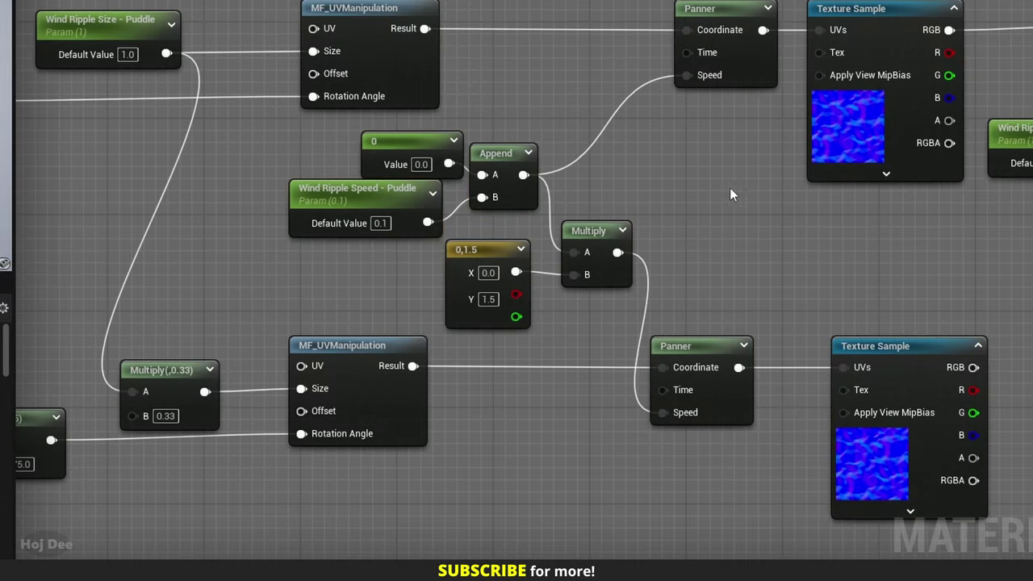
Step: Move the Lerp, Puddle Normal and Wind Ripple Normal Strength nodes right and place two Add nodes and one Multiply node in the gap
{"action": "scroll", "coordinate": [730, 187], "scroll_direction": "down", "scroll_amount": 2}
{"action": "right_click_drag", "start_coordinate": [729, 188], "coordinate": [483, 241]}
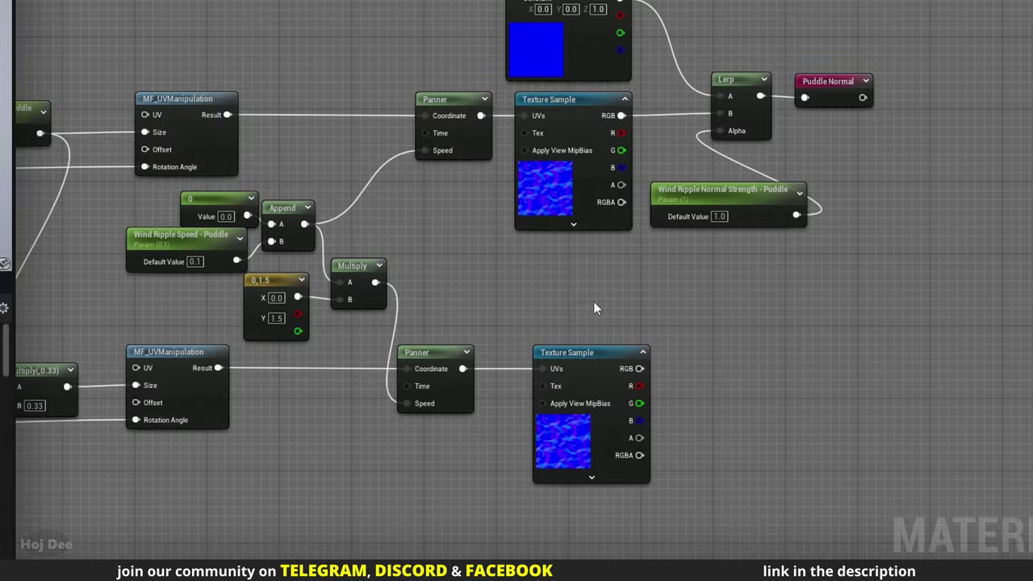
{"action": "right_click_drag", "start_coordinate": [594, 305], "coordinate": [461, 299]}
{"action": "left_click_drag", "start_coordinate": [547, 229], "coordinate": [678, 224]}
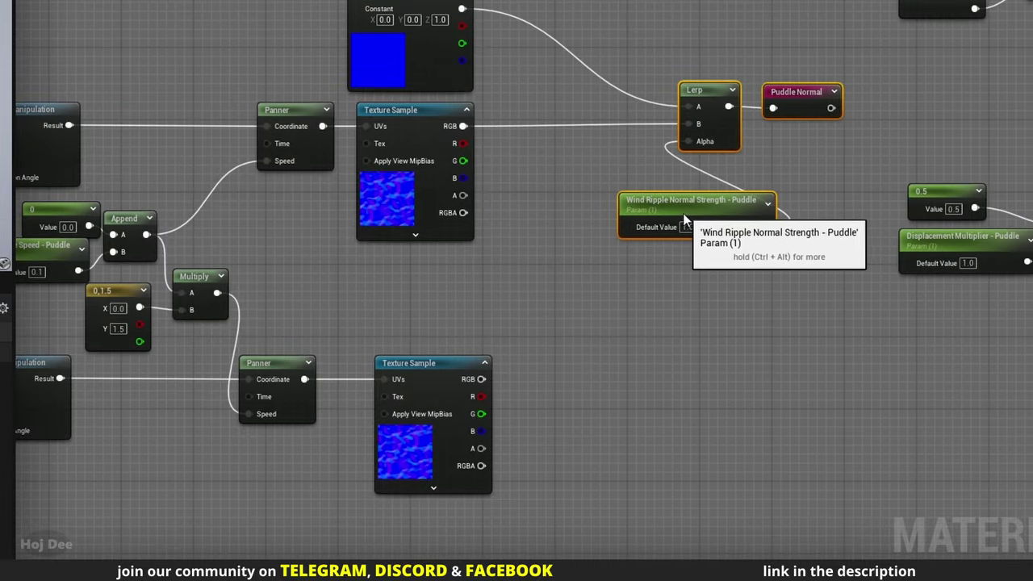
{"action": "left_click", "coordinate": [532, 168]}
{"action": "left_click", "coordinate": [551, 230]}
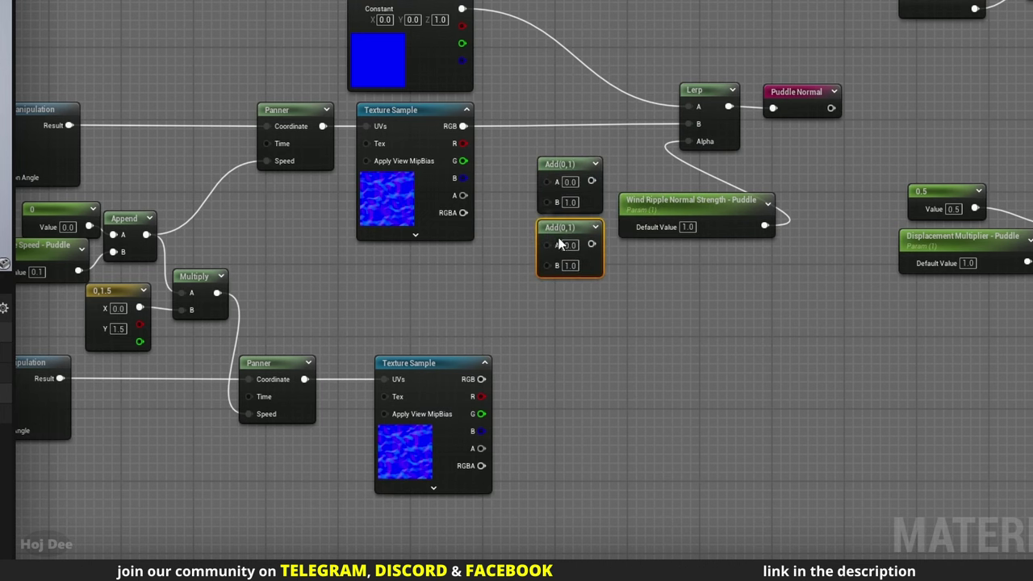
{"action": "left_click", "coordinate": [558, 288]}
Step: Wire both Texture Samples' R outputs into the first Add, G outputs into the second Add, and B outputs into the Multiply
{"action": "scroll", "coordinate": [514, 198], "scroll_direction": "up", "scroll_amount": 2}
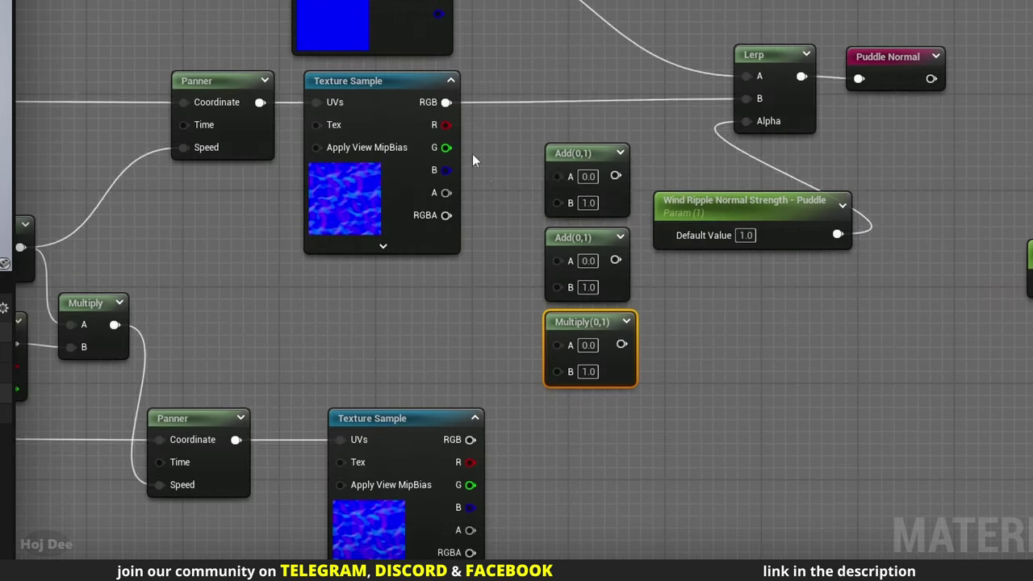
{"action": "left_click_drag", "start_coordinate": [445, 124], "coordinate": [557, 176]}
{"action": "left_click_drag", "start_coordinate": [446, 147], "coordinate": [557, 259]}
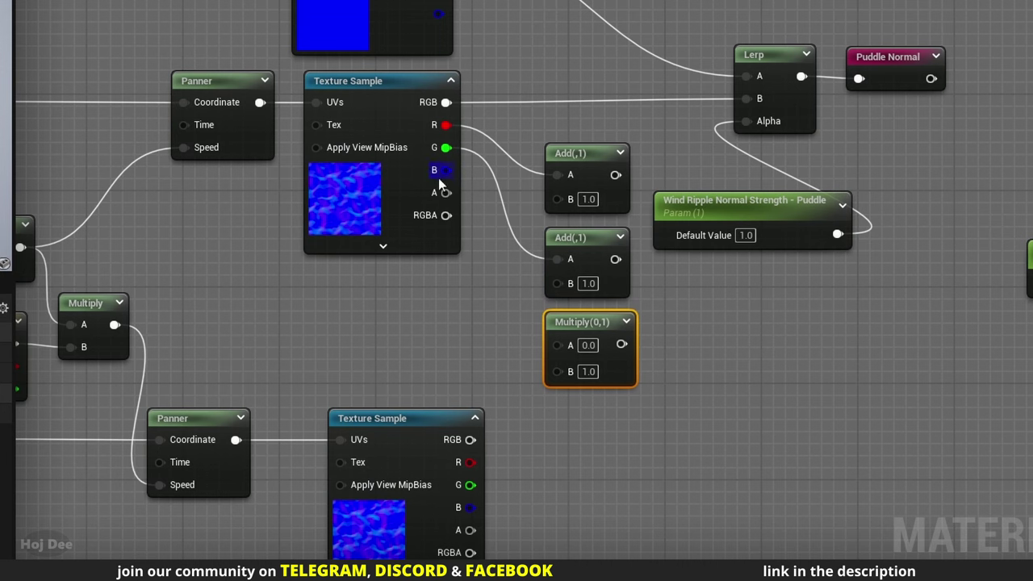
{"action": "left_click_drag", "start_coordinate": [446, 169], "coordinate": [557, 344]}
{"action": "left_click_drag", "start_coordinate": [470, 463], "coordinate": [557, 199]}
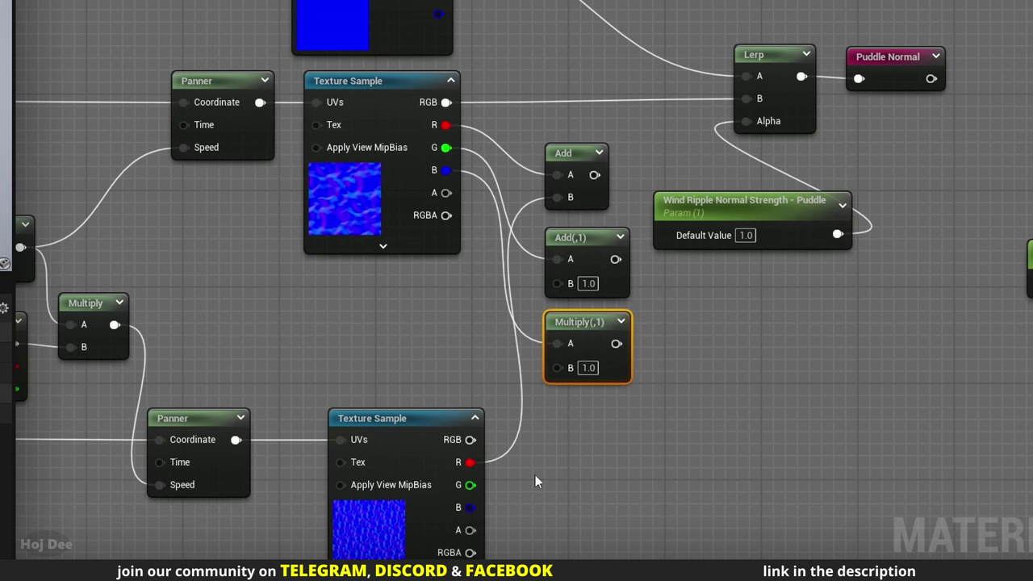
{"action": "right_click_drag", "start_coordinate": [535, 480], "coordinate": [530, 434]}
{"action": "left_click_drag", "start_coordinate": [465, 440], "coordinate": [554, 237]}
{"action": "left_click_drag", "start_coordinate": [465, 462], "coordinate": [554, 321]}
Step: Shift the wind ripple nodes left together and add an AppendMany node beside the Add and Multiply nodes
{"action": "scroll", "coordinate": [648, 238], "scroll_direction": "down", "scroll_amount": 5}
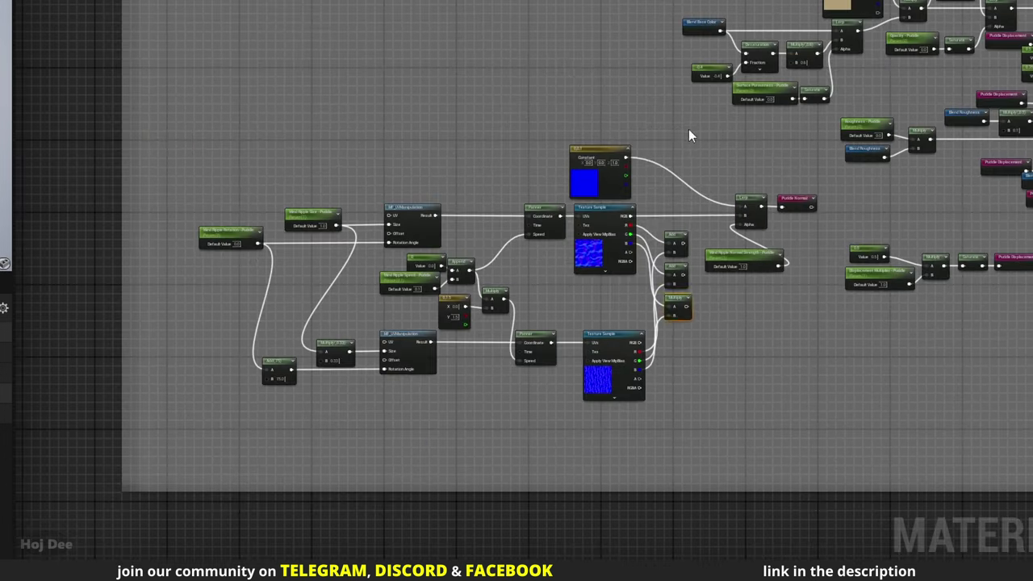
{"action": "left_click_drag", "start_coordinate": [689, 135], "coordinate": [186, 428]}
{"action": "left_click_drag", "start_coordinate": [613, 341], "coordinate": [539, 342]}
{"action": "left_click", "coordinate": [649, 276]}
{"action": "scroll", "coordinate": [651, 235], "scroll_direction": "up", "scroll_amount": 5}
{"action": "right_click", "coordinate": [625, 262]}
{"action": "type", "text": "append"}
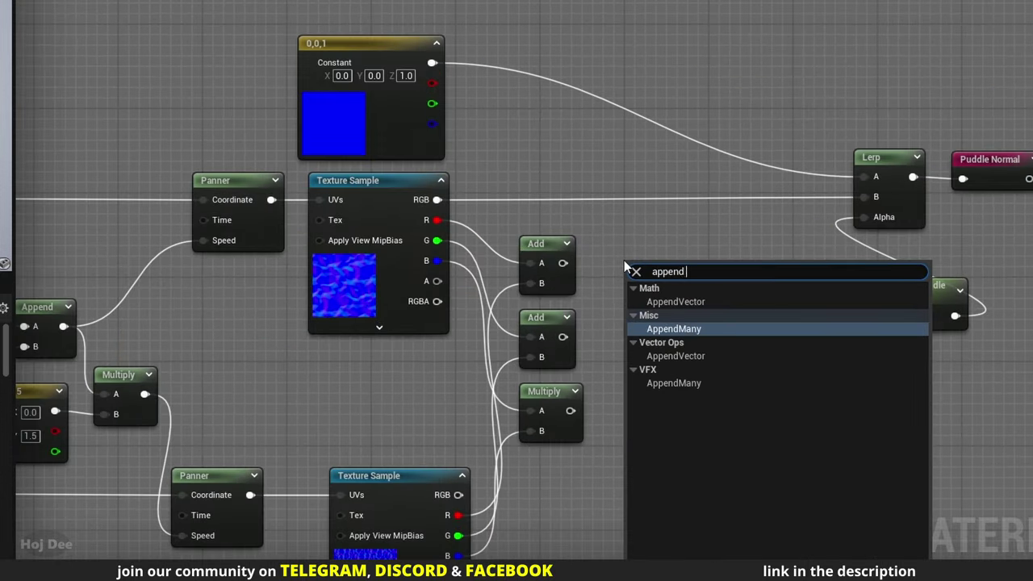
{"action": "key", "text": "Return"}
Step: Connect the two Adds and the Multiply to AppendMany's R, G and B inputs, and its RGB output to the Lerp's B
{"action": "scroll", "coordinate": [580, 289], "scroll_direction": "up", "scroll_amount": 1}
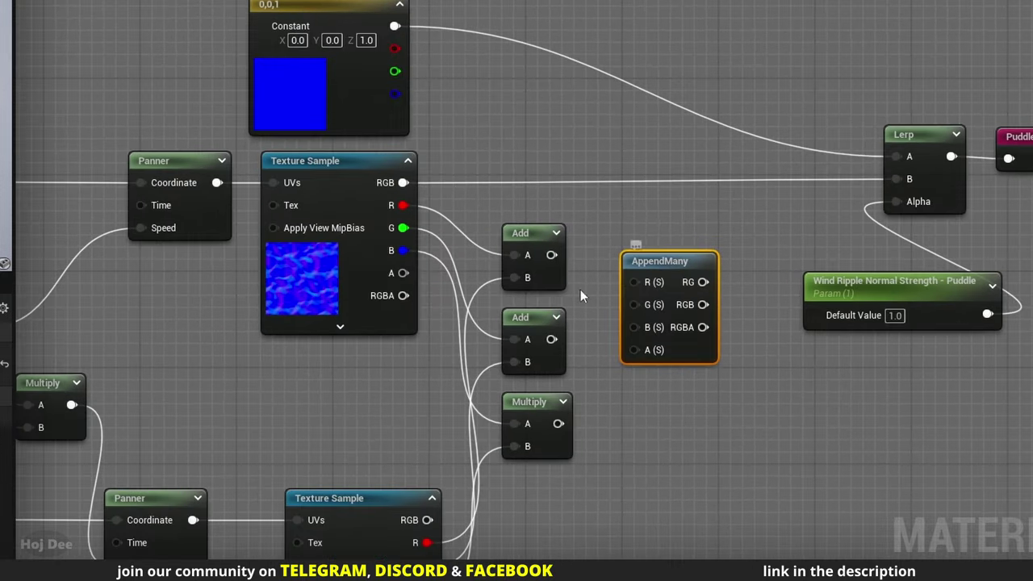
{"action": "left_click_drag", "start_coordinate": [634, 283], "coordinate": [634, 283]}
{"action": "left_click_drag", "start_coordinate": [553, 340], "coordinate": [634, 305]}
{"action": "left_click_drag", "start_coordinate": [558, 424], "coordinate": [636, 328]}
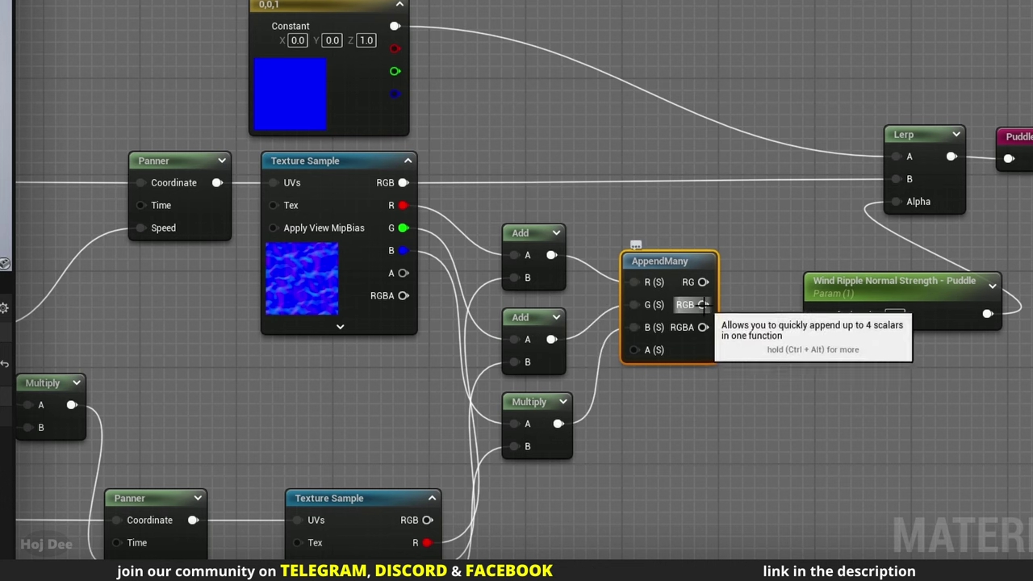
{"action": "left_click_drag", "start_coordinate": [703, 304], "coordinate": [895, 178]}
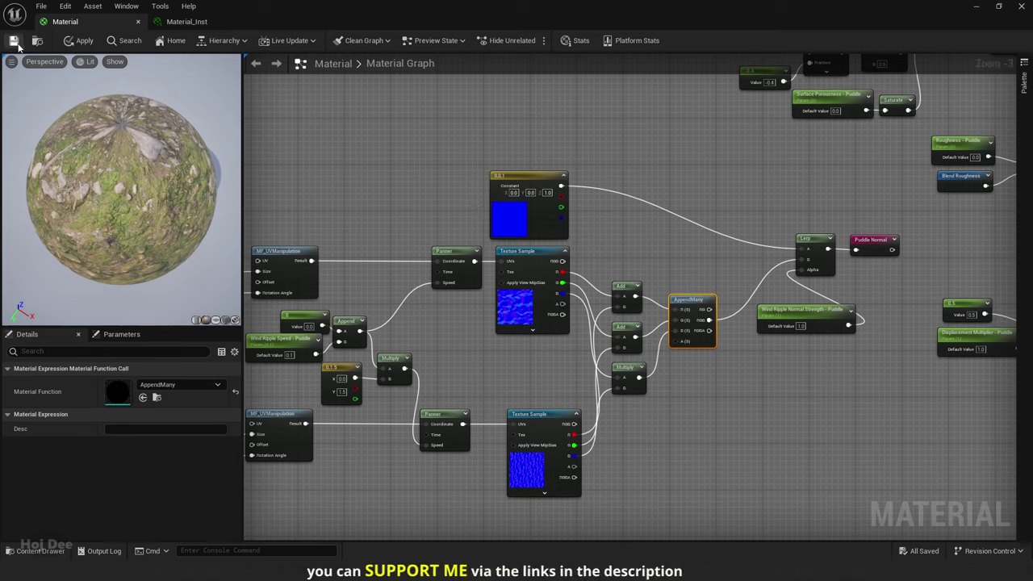
Step: Save the material and view the puddle ripples in the level viewport
{"action": "left_click", "coordinate": [13, 42]}
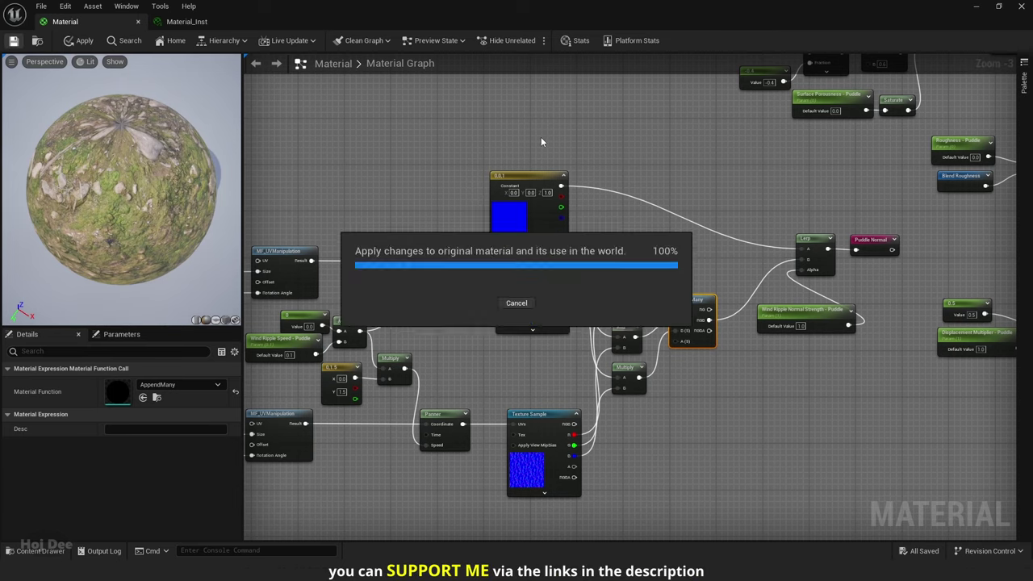
{"action": "left_click_drag", "start_coordinate": [469, 28], "coordinate": [711, 136]}
{"action": "left_click", "coordinate": [848, 136]}
{"action": "mouse_move", "coordinate": [440, 274]}
{"action": "right_mouse_down"}
{"action": "mouse_move", "coordinate": [440, 339]}
{"action": "mouse_move", "coordinate": [440, 283]}
{"action": "right_mouse_up"}
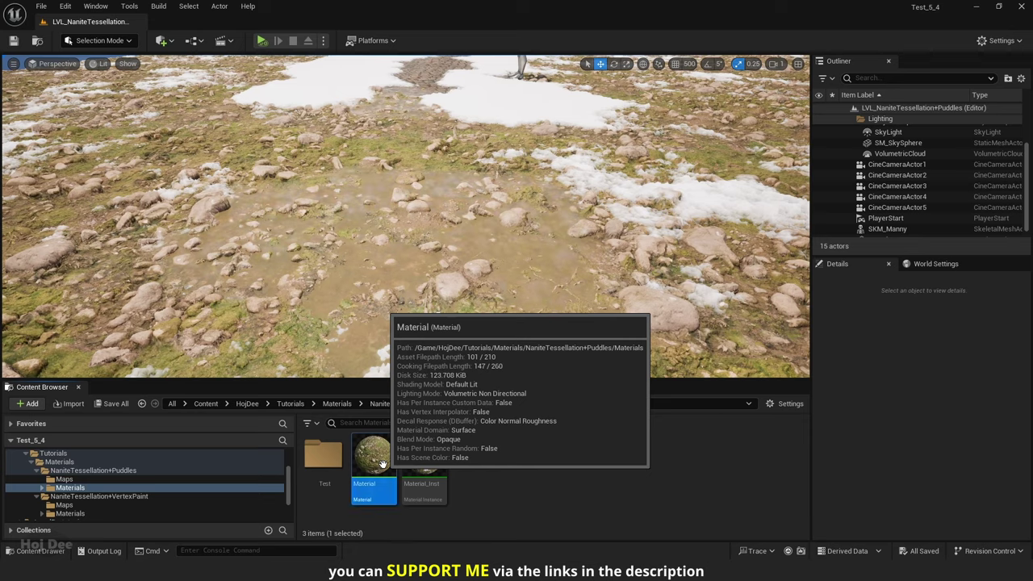
Step: Reopen the Material asset in a maximized editor window
{"action": "double_click", "coordinate": [382, 465]}
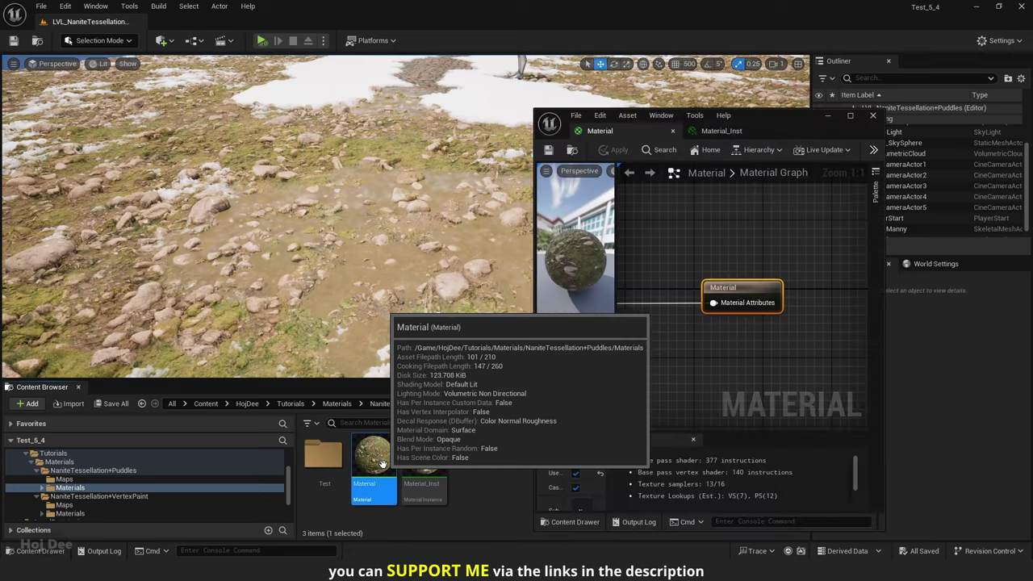
{"action": "left_click", "coordinate": [852, 117]}
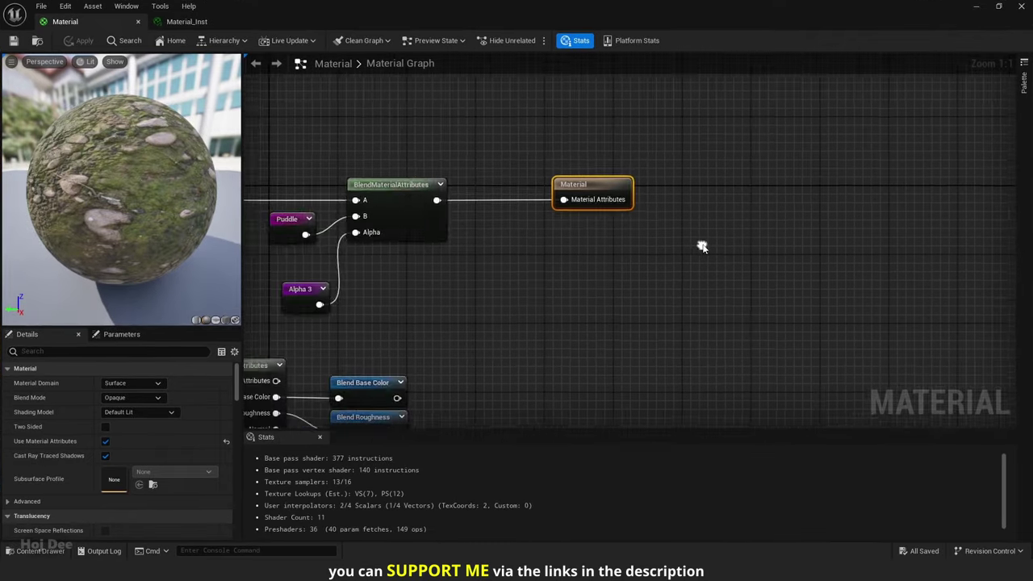
{"action": "right_click_drag", "start_coordinate": [785, 239], "coordinate": [803, 232]}
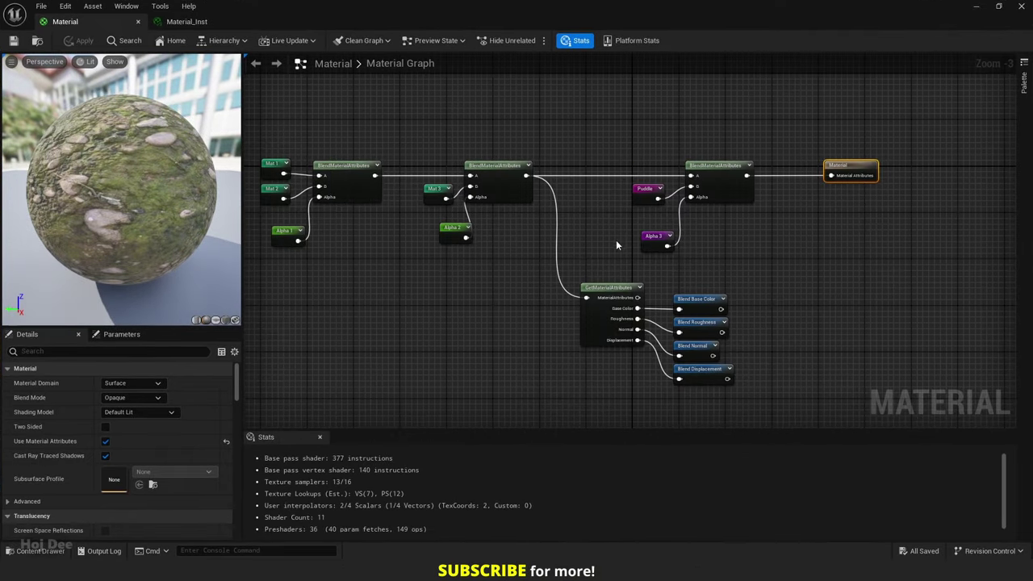
Step: Move the puddle blend, GetMaterialAttributes and final material nodes right, and disconnect them from the second BlendMaterialAttributes output
{"action": "scroll", "coordinate": [597, 236], "scroll_direction": "down", "scroll_amount": 2}
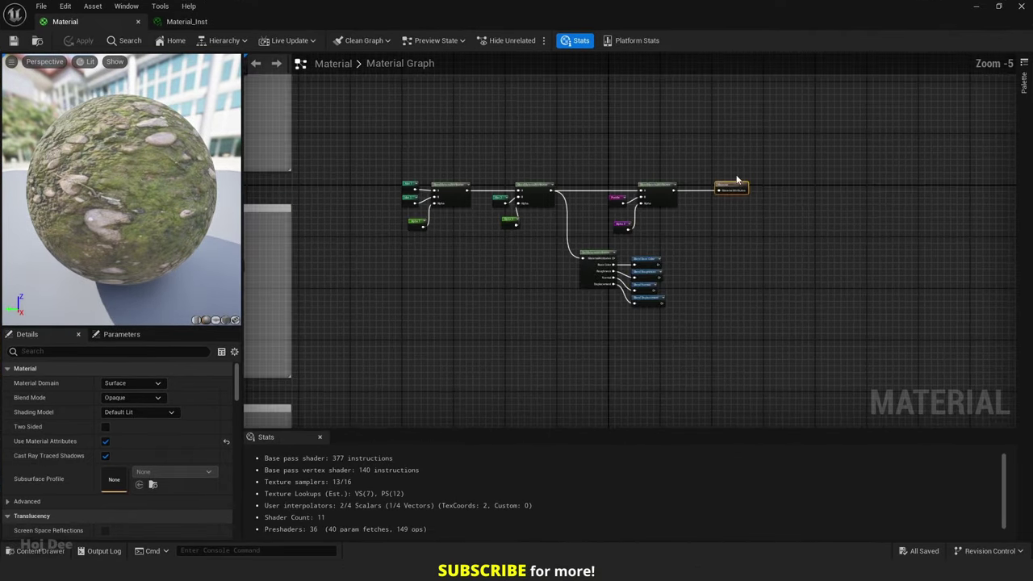
{"action": "left_click_drag", "start_coordinate": [578, 317], "coordinate": [578, 317]}
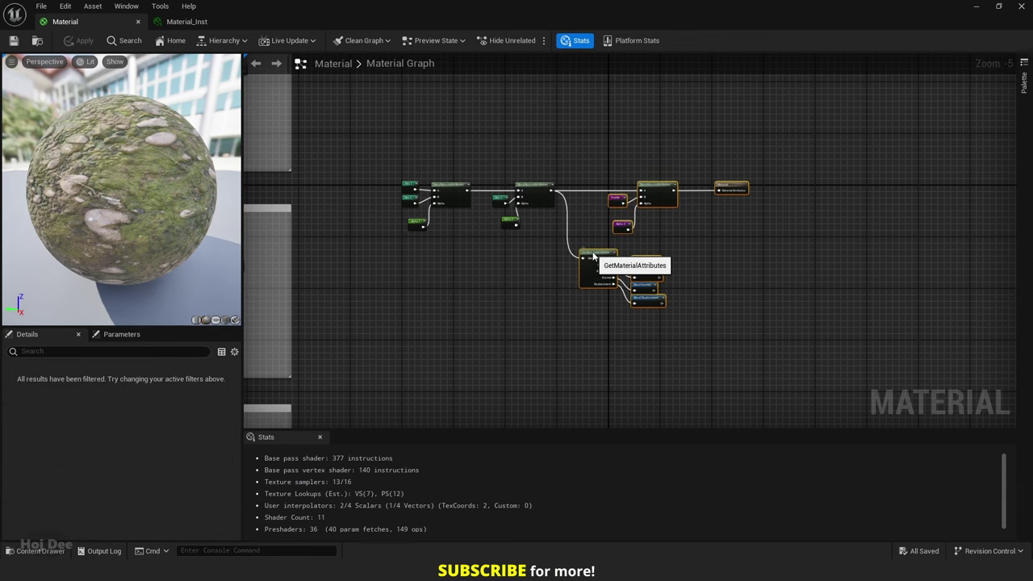
{"action": "left_click_drag", "start_coordinate": [593, 256], "coordinate": [794, 258]}
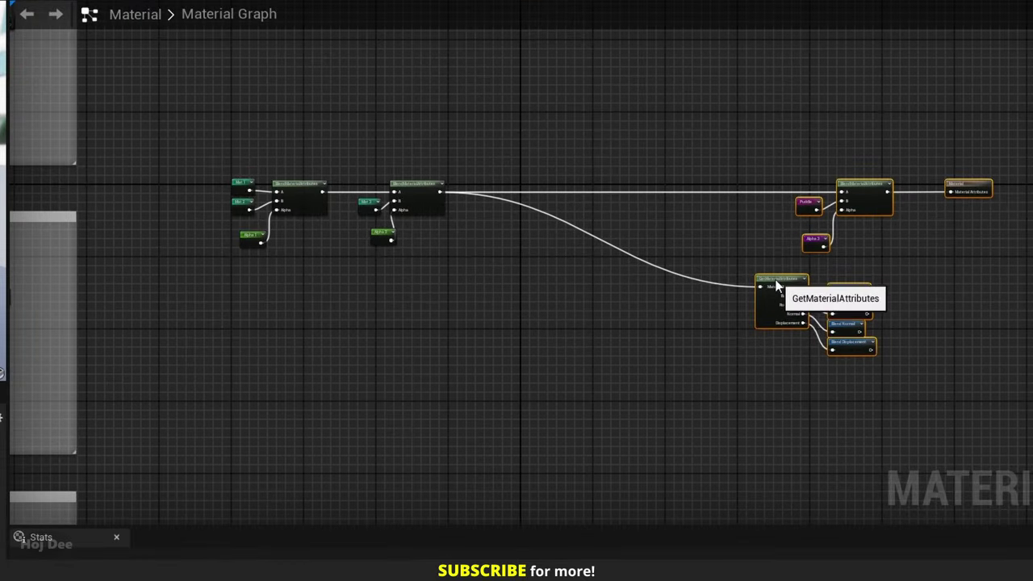
{"action": "left_click", "coordinate": [637, 194], "text": "alt"}
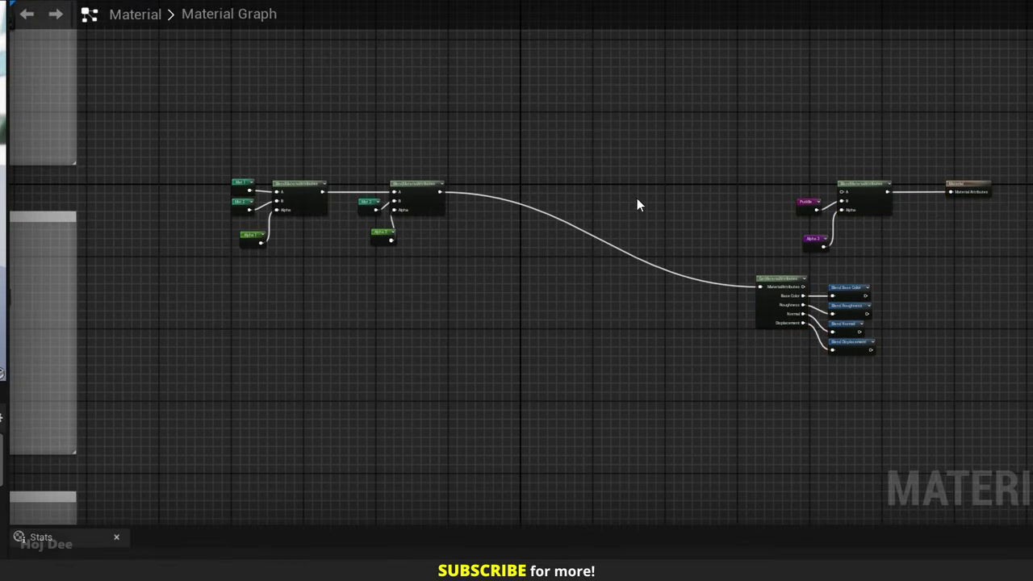
{"action": "left_click", "coordinate": [642, 259], "text": "alt"}
Step: Add a GetMaterialAttributes node and a SetMaterialAttributes node in the gap before the puddle blend
{"action": "scroll", "coordinate": [600, 216], "scroll_direction": "up", "scroll_amount": 2}
{"action": "right_click", "coordinate": [417, 217]}
{"action": "type", "text": "get material"}
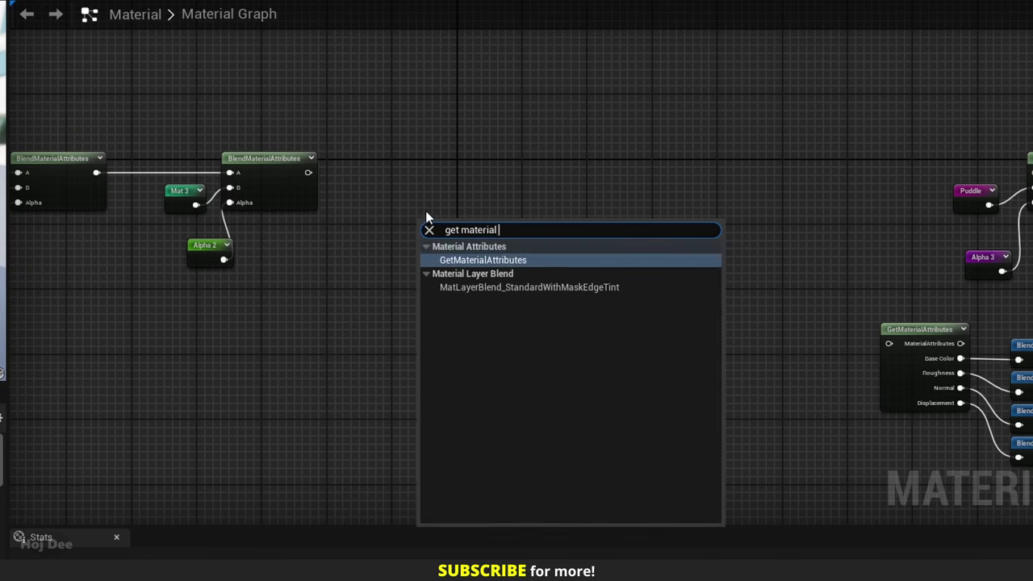
{"action": "key", "text": "Escape"}
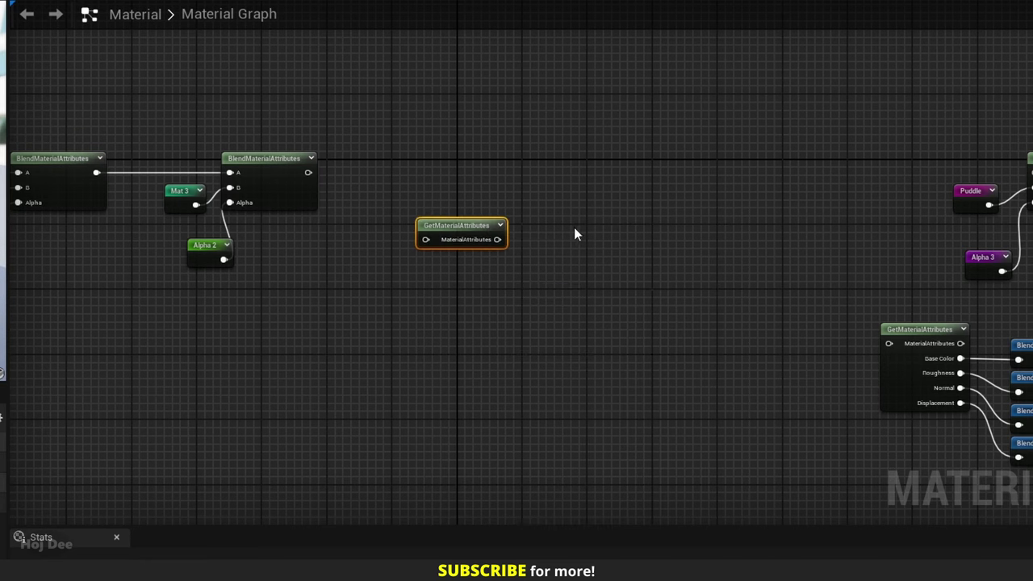
{"action": "right_click", "coordinate": [575, 229]}
{"action": "type", "text": "set material"}
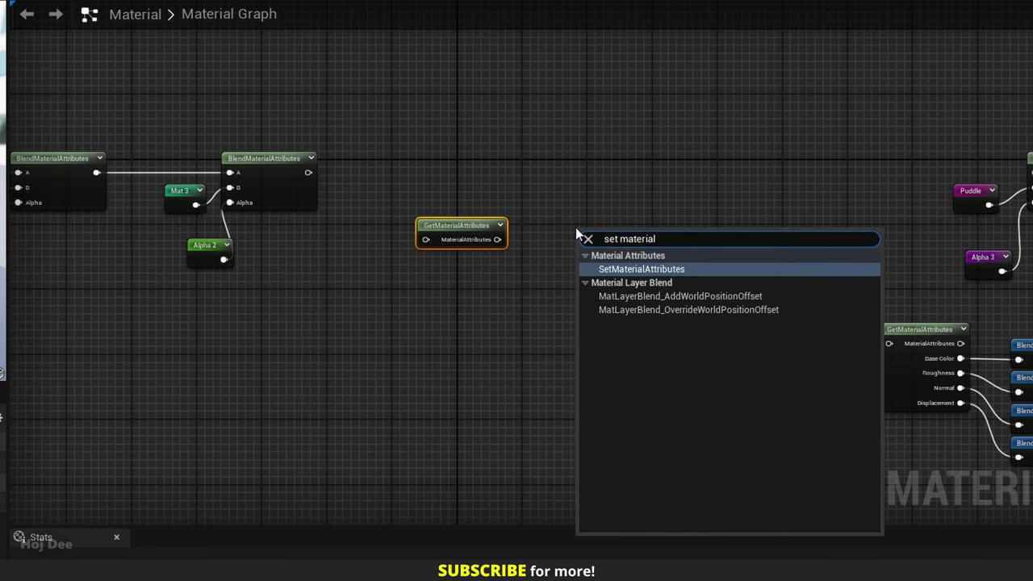
{"action": "key", "text": "Return"}
Step: Place the new GetMaterialAttributes beside the second BlendMaterialAttributes and connect that blend's output to it
{"action": "scroll", "coordinate": [436, 226], "scroll_direction": "up", "scroll_amount": 3}
{"action": "left_click_drag", "start_coordinate": [434, 224], "coordinate": [336, 158]}
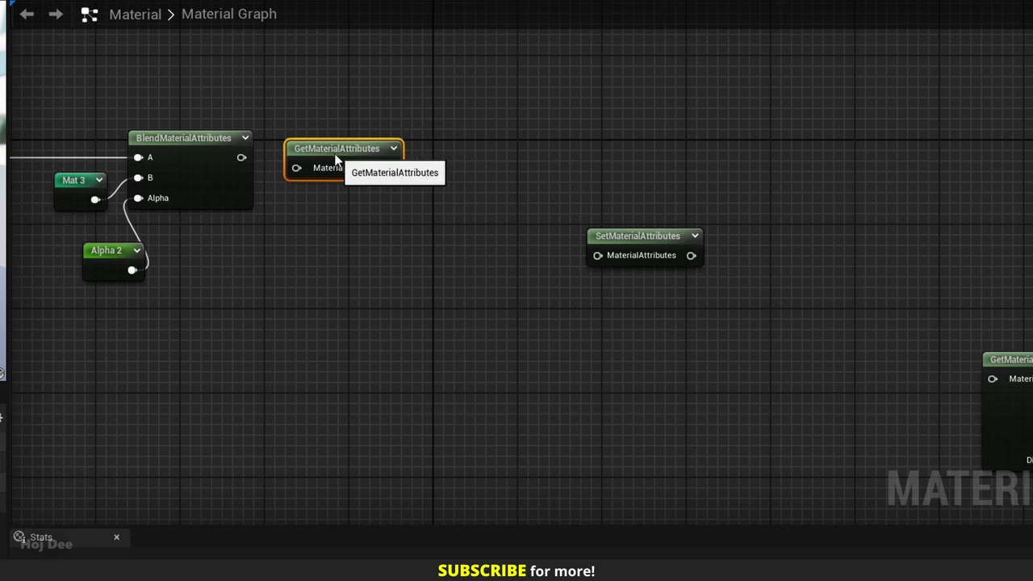
{"action": "left_click_drag", "start_coordinate": [242, 159], "coordinate": [297, 167]}
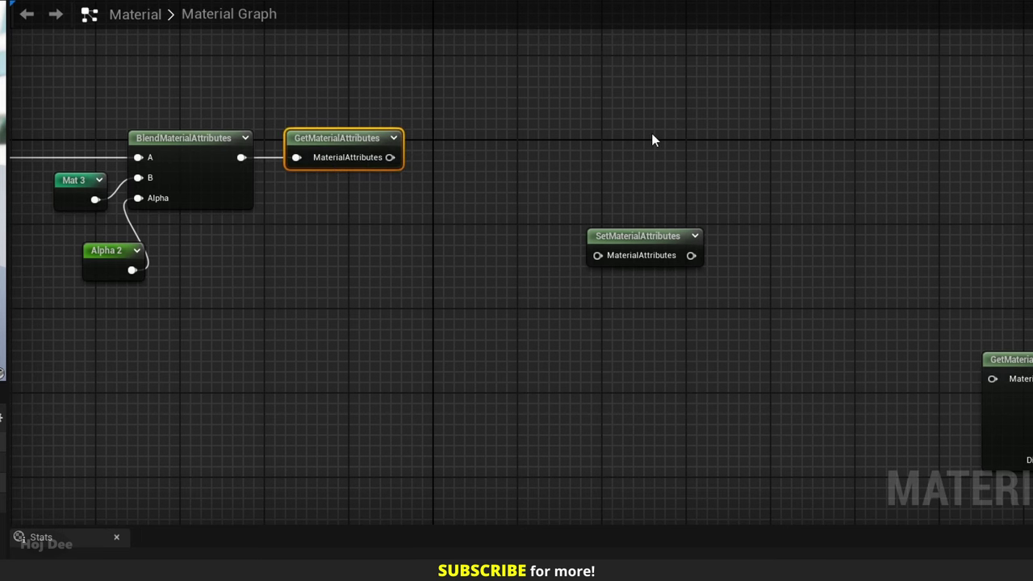
Step: Connect SetMaterialAttributes to the puddle BlendMaterialAttributes' A input and move it next to that blend
{"action": "right_click_drag", "start_coordinate": [652, 138], "coordinate": [371, 182]}
{"action": "left_click_drag", "start_coordinate": [411, 300], "coordinate": [901, 202]}
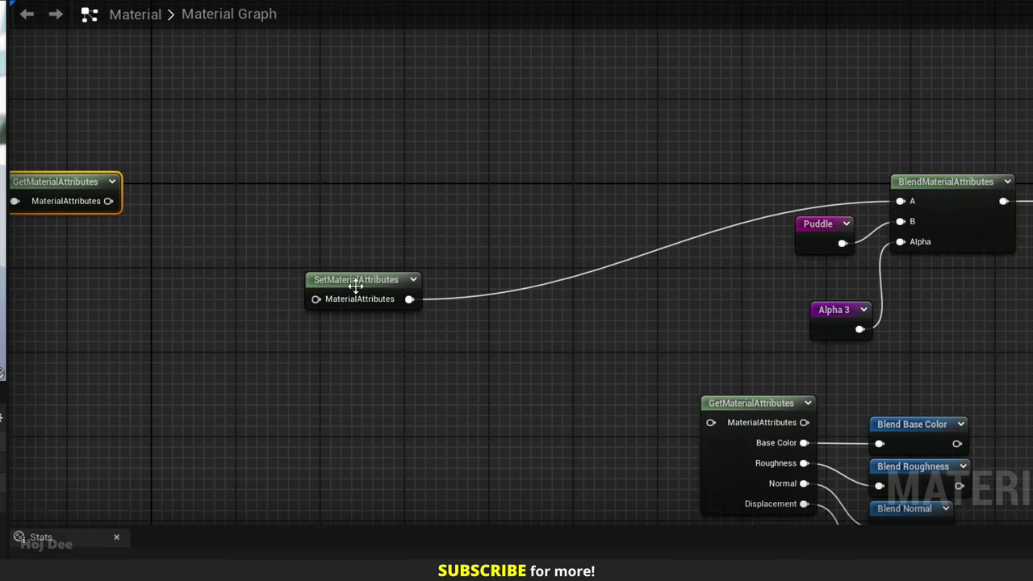
{"action": "left_click_drag", "start_coordinate": [353, 283], "coordinate": [667, 193]}
{"action": "right_click_drag", "start_coordinate": [564, 323], "coordinate": [518, 264]}
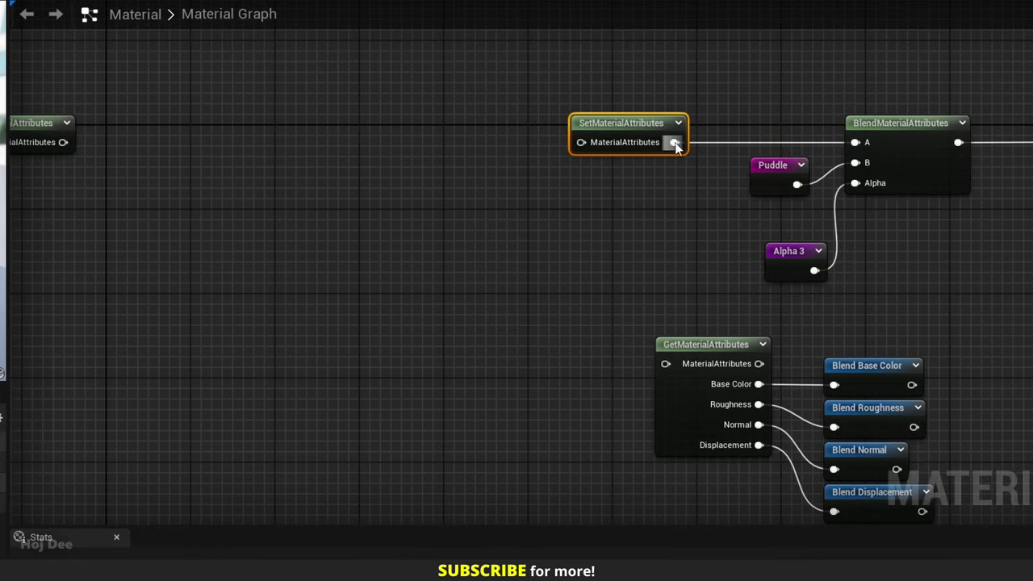
Step: Connect the SetMaterialAttributes output to the MaterialAttributes input of the GetMaterialAttributes node that feeds the Blend reroutes
{"action": "left_click_drag", "start_coordinate": [675, 143], "coordinate": [669, 365]}
Step: Give the GetMaterialAttributes node after the second blend three attribute outputs: BaseColor, Specular and Roughness
{"action": "right_click_drag", "start_coordinate": [409, 268], "coordinate": [624, 268]}
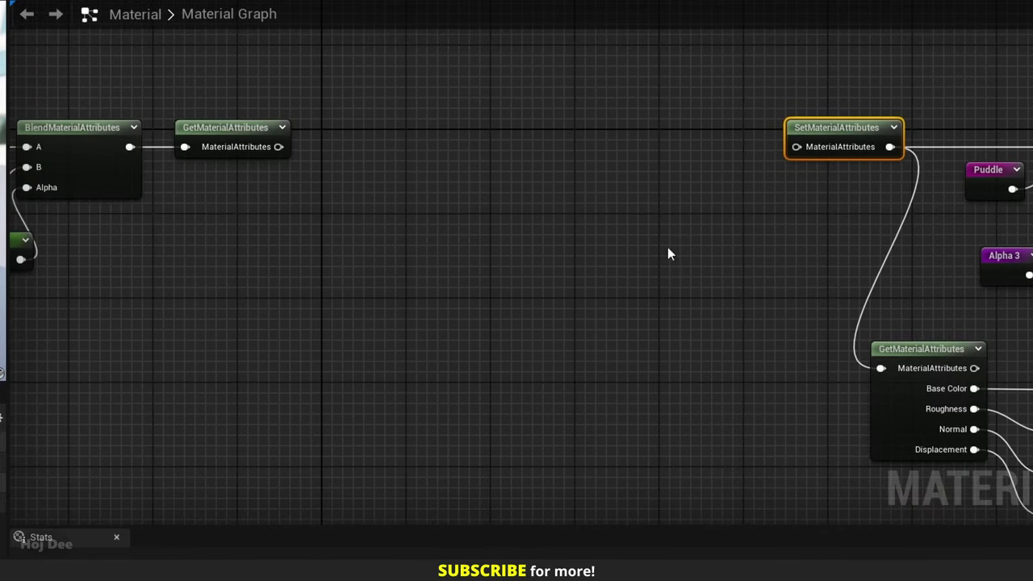
{"action": "left_click", "coordinate": [244, 130]}
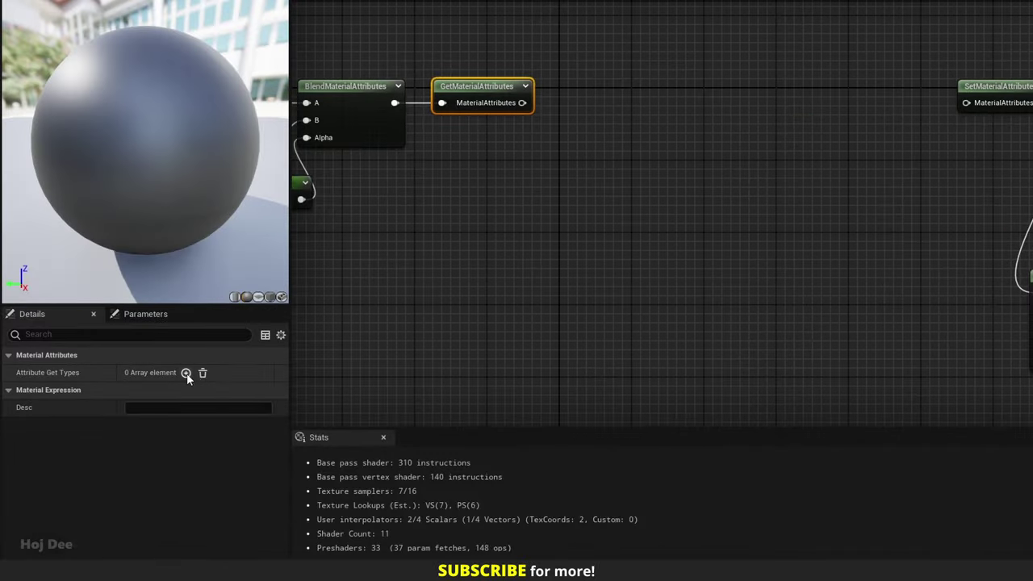
{"action": "left_click", "coordinate": [187, 373]}
{"action": "left_click", "coordinate": [186, 373]}
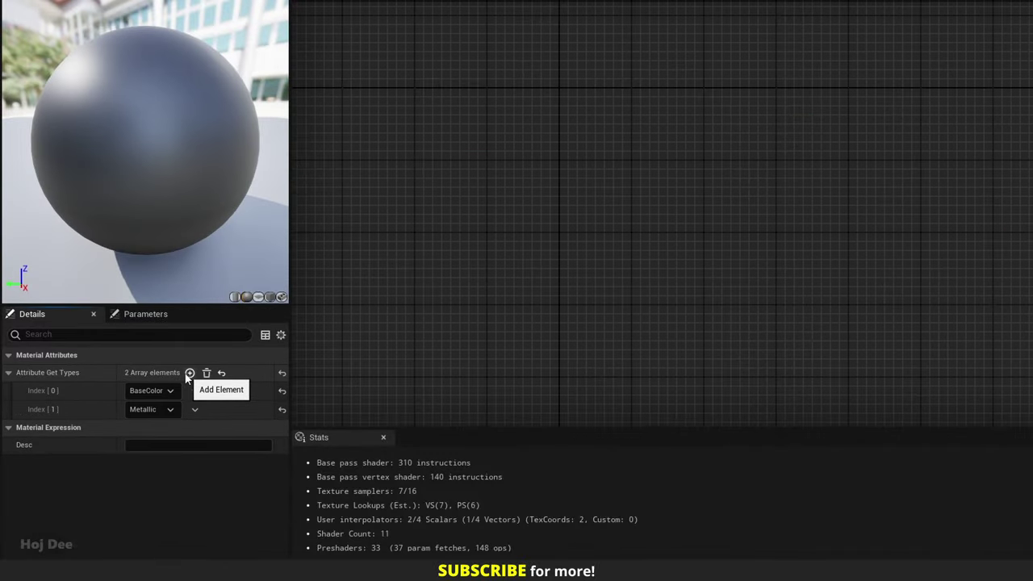
{"action": "left_click", "coordinate": [188, 373]}
{"action": "left_click", "coordinate": [177, 391]}
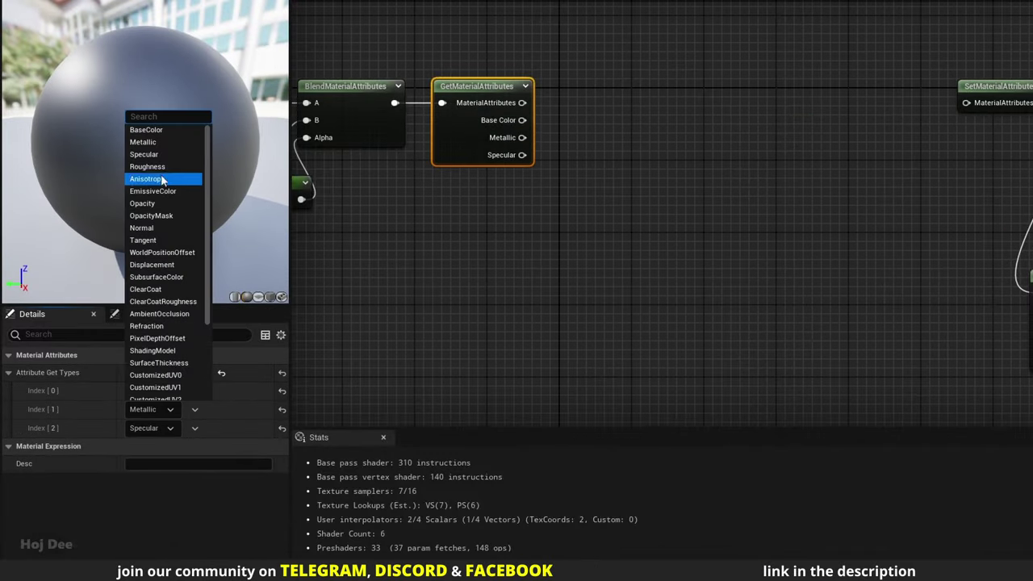
{"action": "left_click", "coordinate": [160, 156]}
{"action": "left_click", "coordinate": [159, 428]}
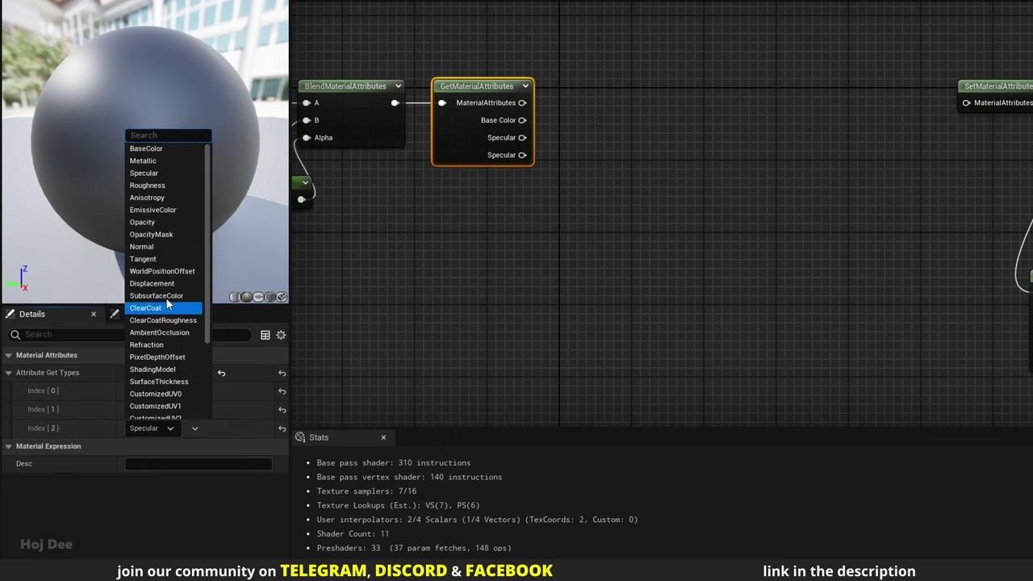
{"action": "left_click", "coordinate": [168, 185]}
Step: Give the SetMaterialAttributes node three attribute inputs: BaseColor, Specular and Roughness
{"action": "left_click", "coordinate": [961, 96]}
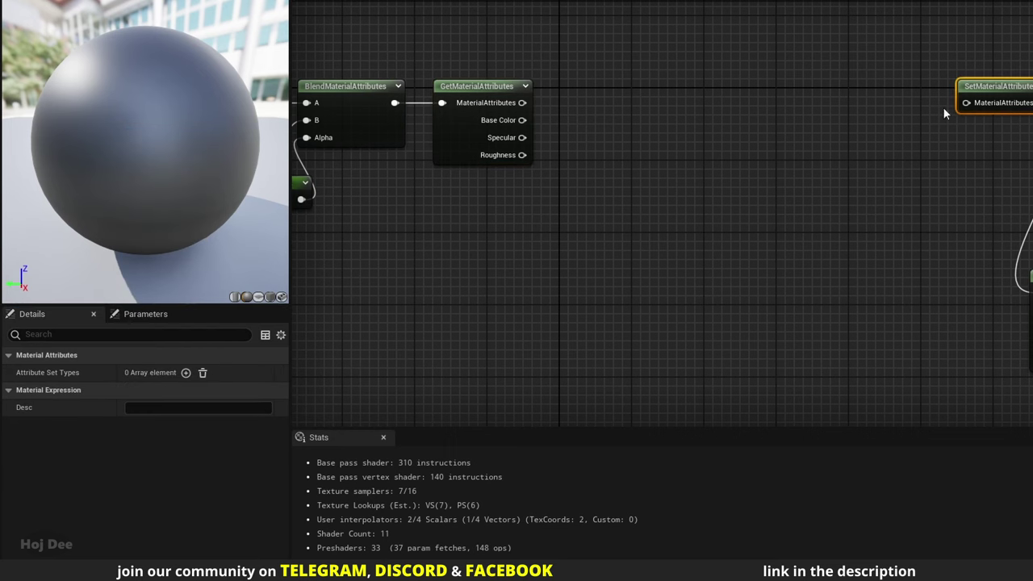
{"action": "left_click", "coordinate": [184, 373]}
{"action": "left_click", "coordinate": [184, 372]}
{"action": "left_click", "coordinate": [184, 372]}
{"action": "left_click", "coordinate": [161, 391]}
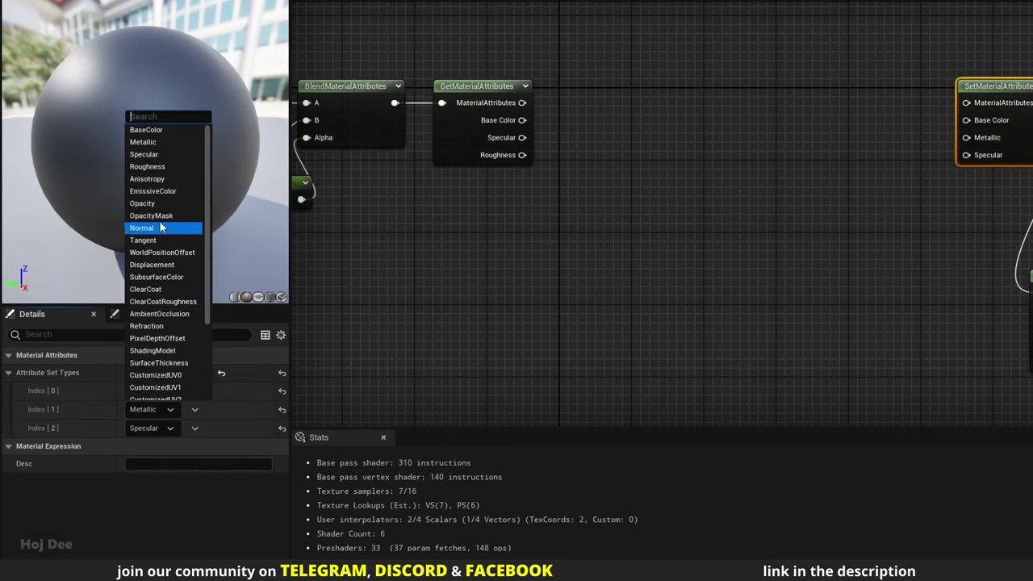
{"action": "left_click", "coordinate": [158, 155]}
{"action": "left_click", "coordinate": [157, 428]}
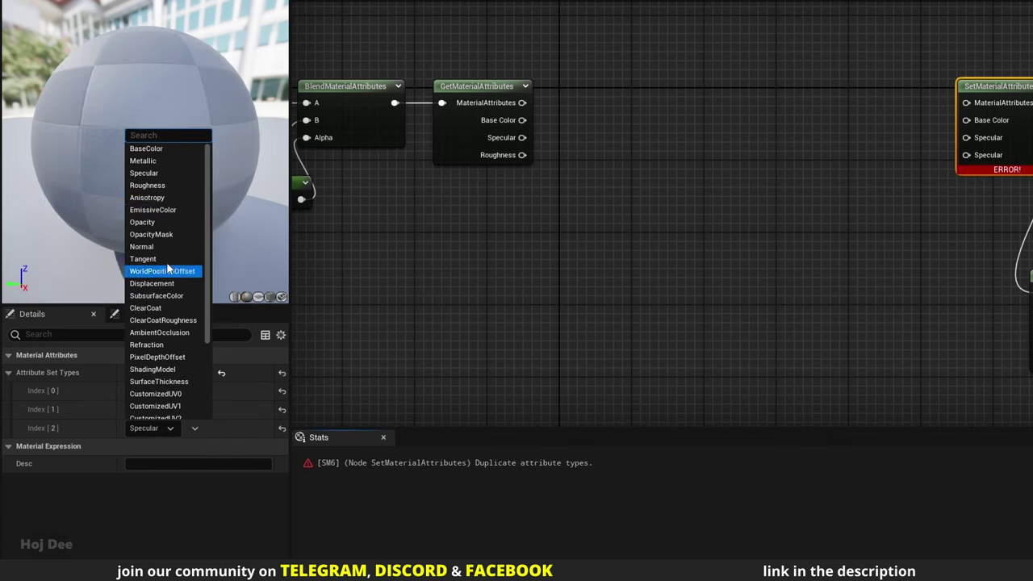
{"action": "left_click", "coordinate": [165, 186]}
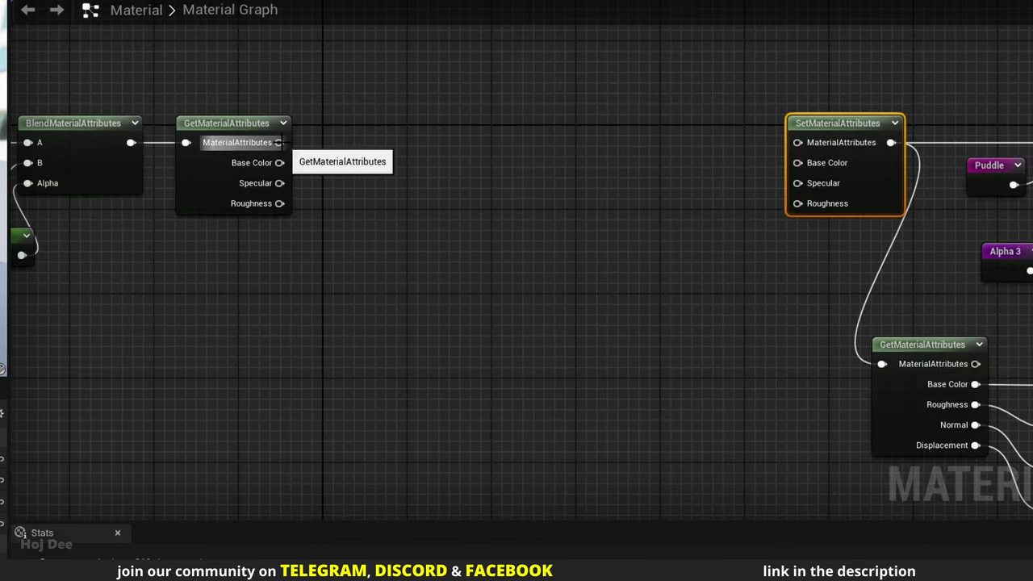
Step: Connect GetMaterialAttributes' MaterialAttributes output to SetMaterialAttributes, and create a named reroute "Blend 2 Base Color" from its Base Color output
{"action": "left_click_drag", "start_coordinate": [279, 142], "coordinate": [798, 142]}
{"action": "left_click_drag", "start_coordinate": [282, 162], "coordinate": [401, 206]}
{"action": "key", "text": "Return"}
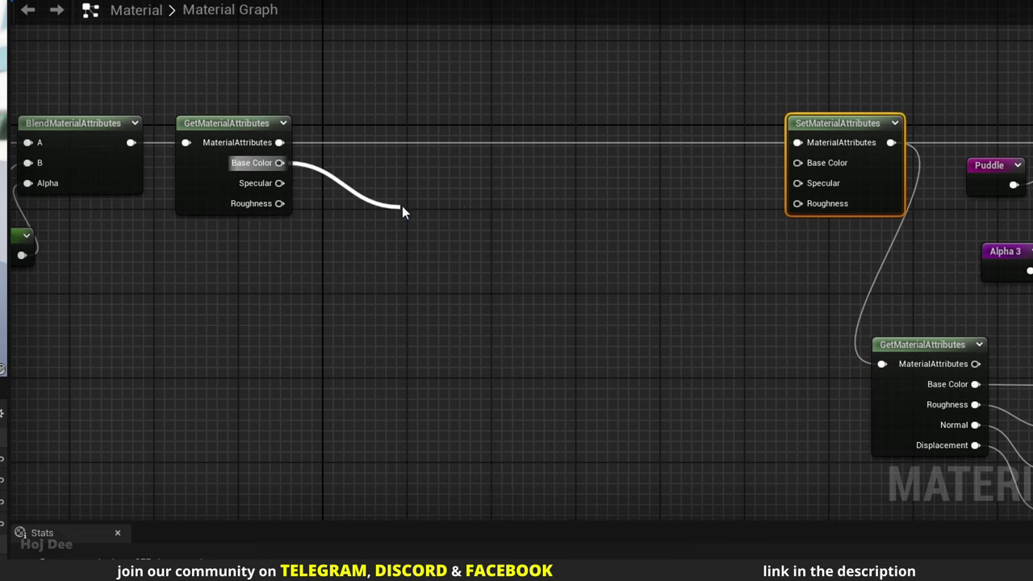
{"action": "type", "text": "Blend 2  Base Color"}
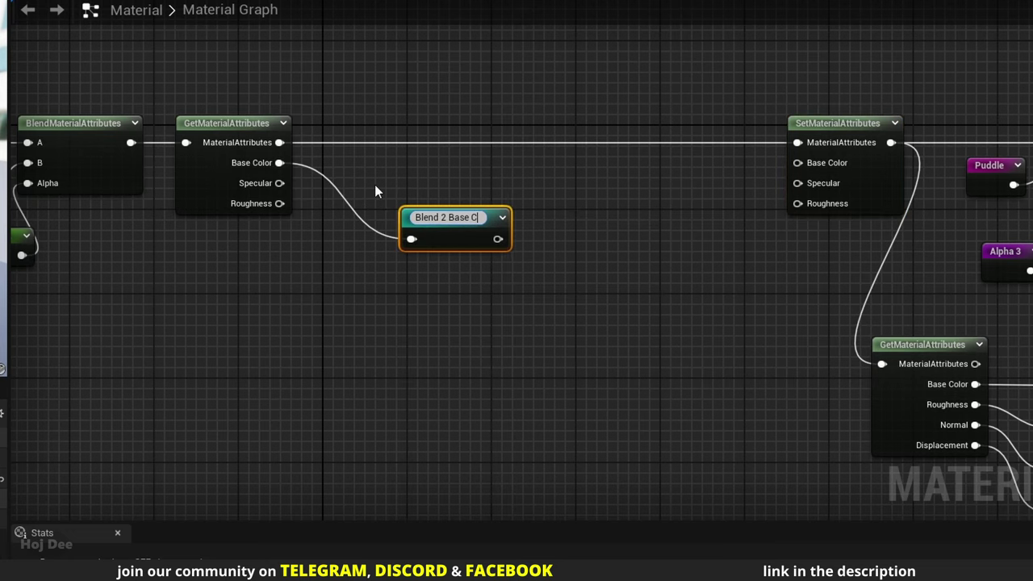
{"action": "key", "text": "Return"}
Step: Duplicate the Blend 2 Base Color reroute, place the copy directly beneath it and rename it "Blend 2 Specular"
{"action": "key", "text": "ctrl+d"}
{"action": "left_click_drag", "start_coordinate": [439, 284], "coordinate": [432, 264]}
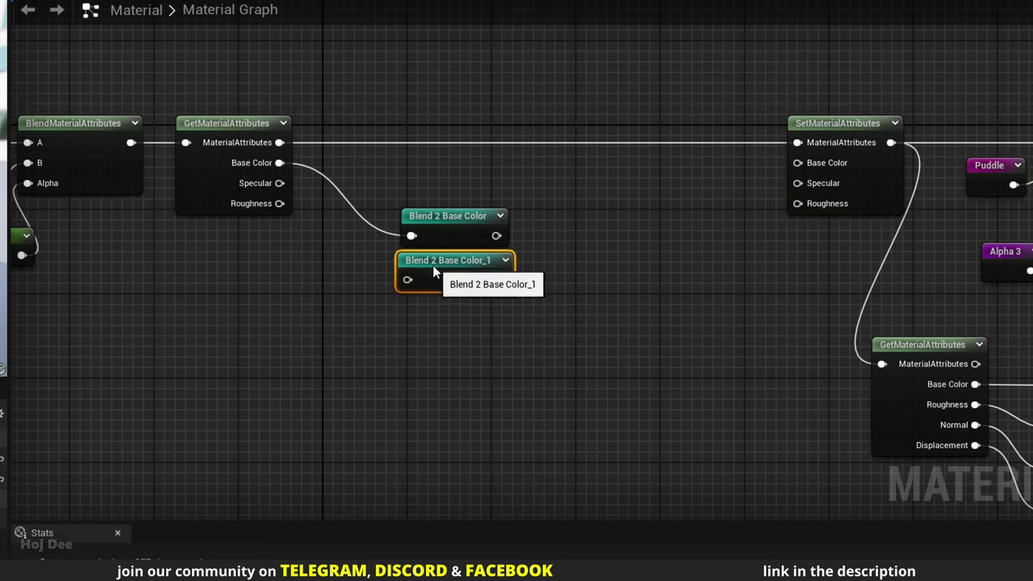
{"action": "type", "text": "Blend 2 Specular"}
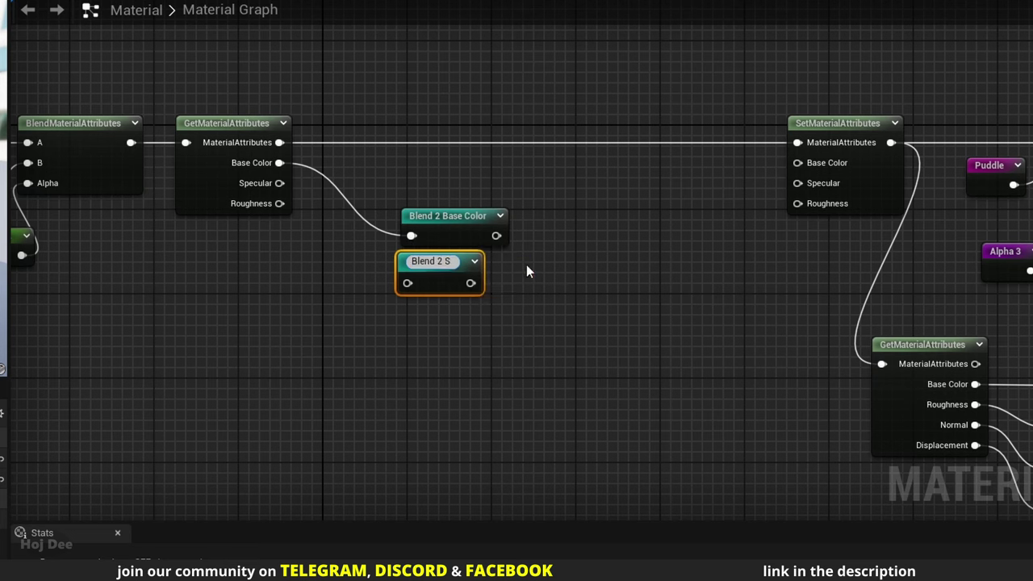
{"action": "key", "text": "Return"}
Step: Duplicate the Blend 2 Specular reroute
{"action": "key", "text": "ctrl+d"}
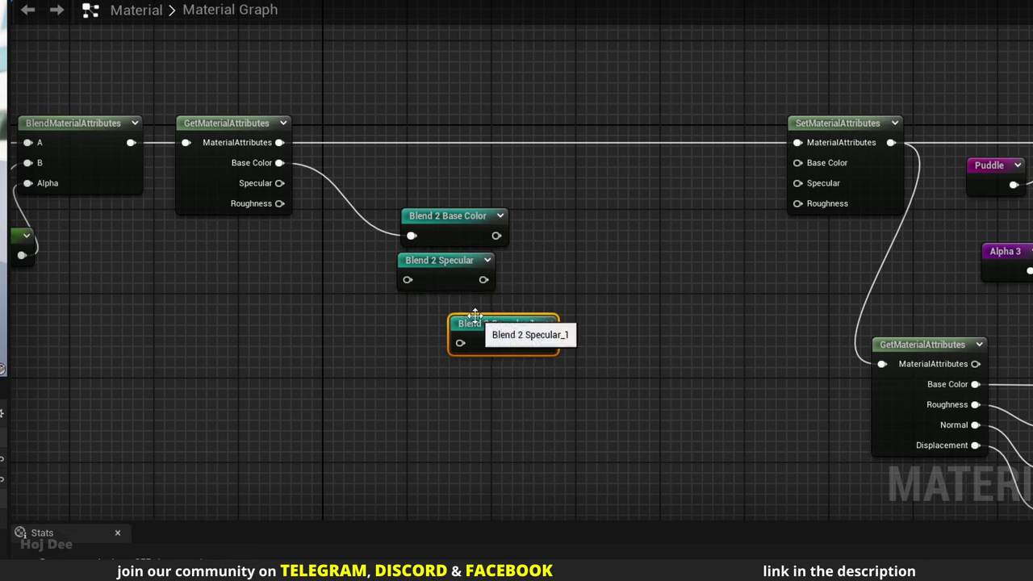